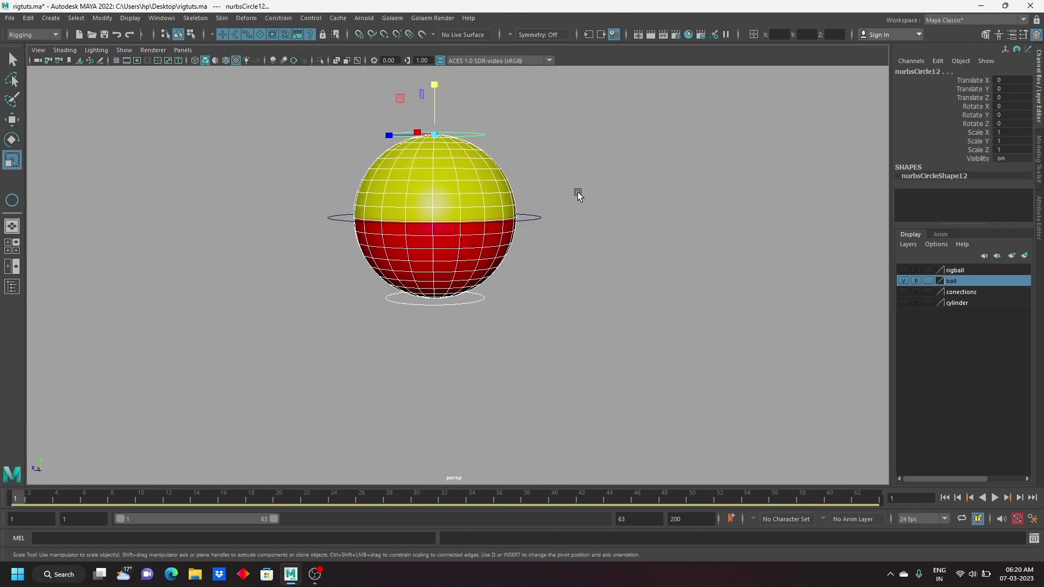
# Step: Undo the ball control circle's last move and play the ball animation
pyautogui.click(577, 191)
pyautogui.click(433, 242)
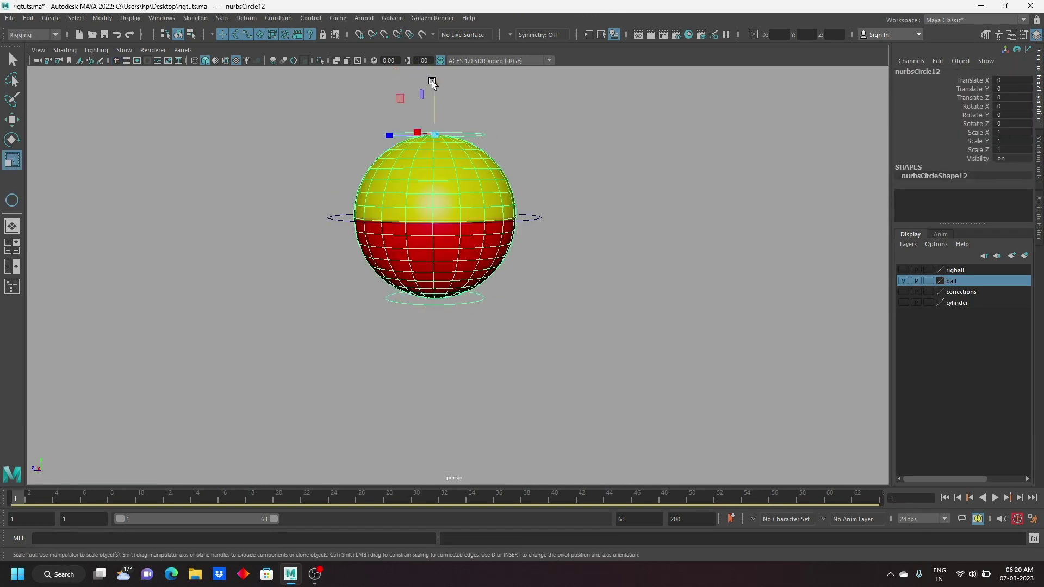
pyautogui.hotkey('ctrl', 'z')
pyautogui.press('w')
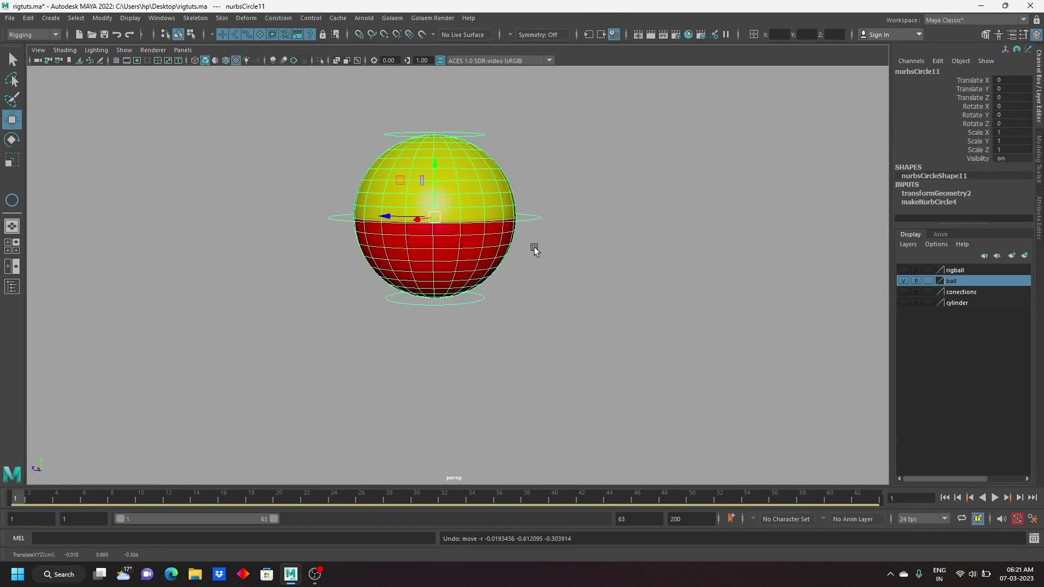
pyautogui.hotkey('ctrl', 'z')
pyautogui.hotkey('alt', 'v')
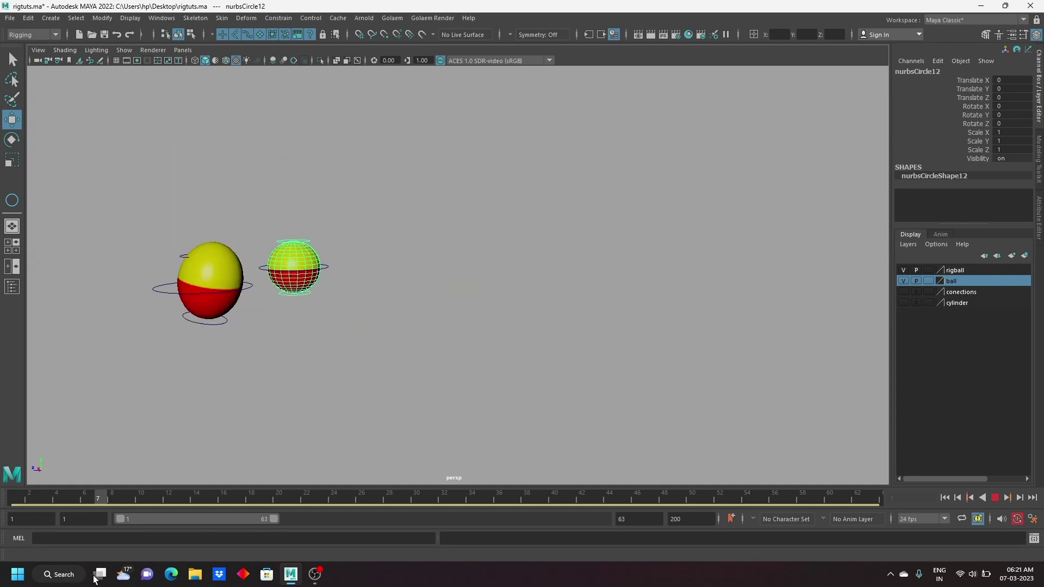
# Step: Stop playback and undo the stretched ball control's scale and pose changes
pyautogui.hotkey('ctrl', 'z')
pyautogui.click(369, 502)
pyautogui.press('r')
pyautogui.hotkey('ctrl', 'z')
pyautogui.press('w')
pyautogui.hotkey('ctrl', 'z')
pyautogui.hotkey('ctrl', 'z')
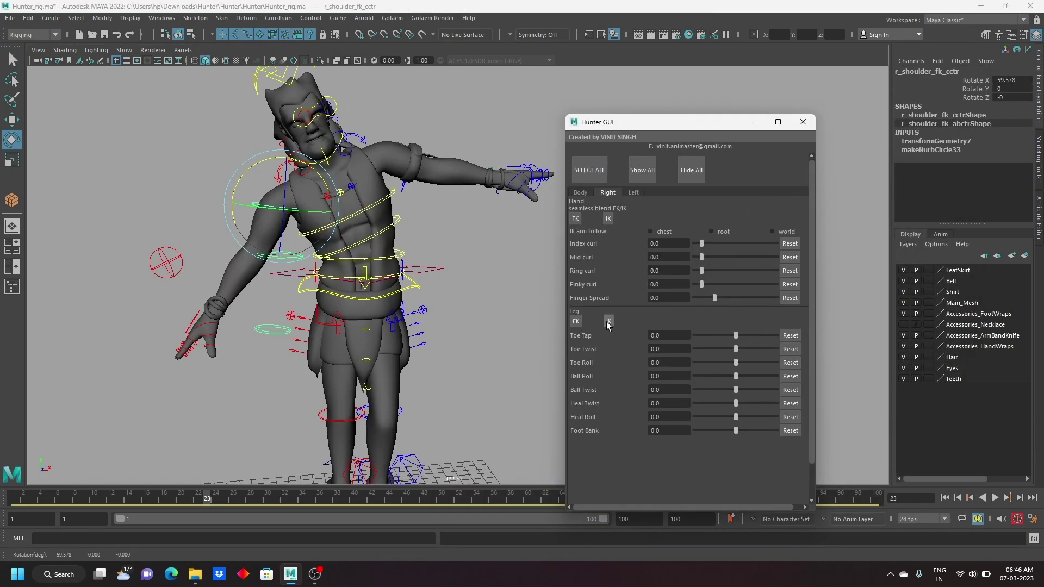
# Step: In the Body picker layout, bend the character's torso sideways with the spine control
pyautogui.click(580, 193)
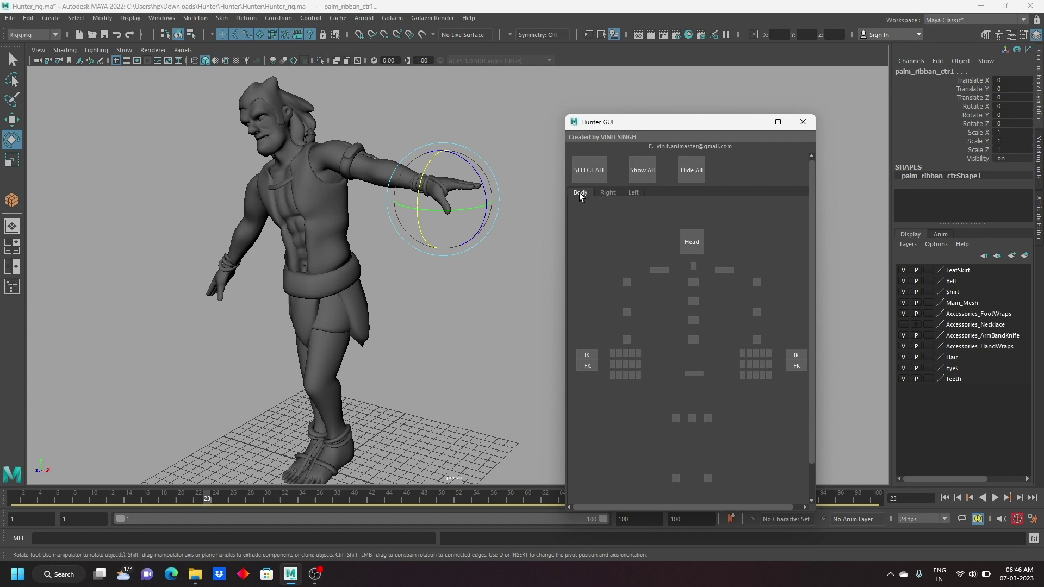
pyautogui.click(692, 301)
pyautogui.moveTo(383, 229); pyautogui.dragTo(422, 289)
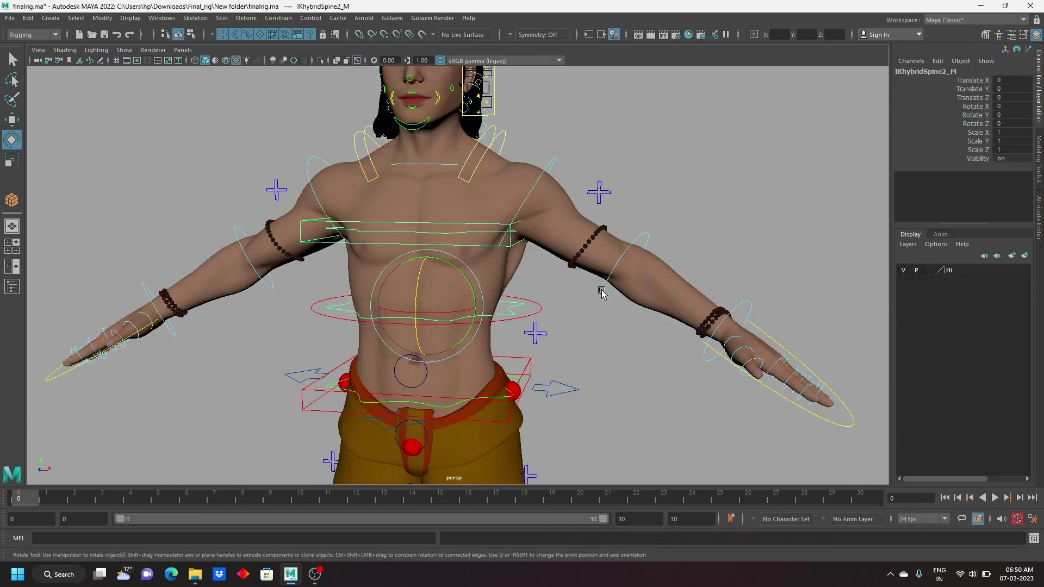
pyautogui.keyDown('alt'); pyautogui.moveTo(602, 293); pyautogui.dragTo(489, 228); pyautogui.keyUp('alt')
# Step: Pose the jaw, turn the head sideways with the neck control, and rotate a hair control
pyautogui.click(419, 163)
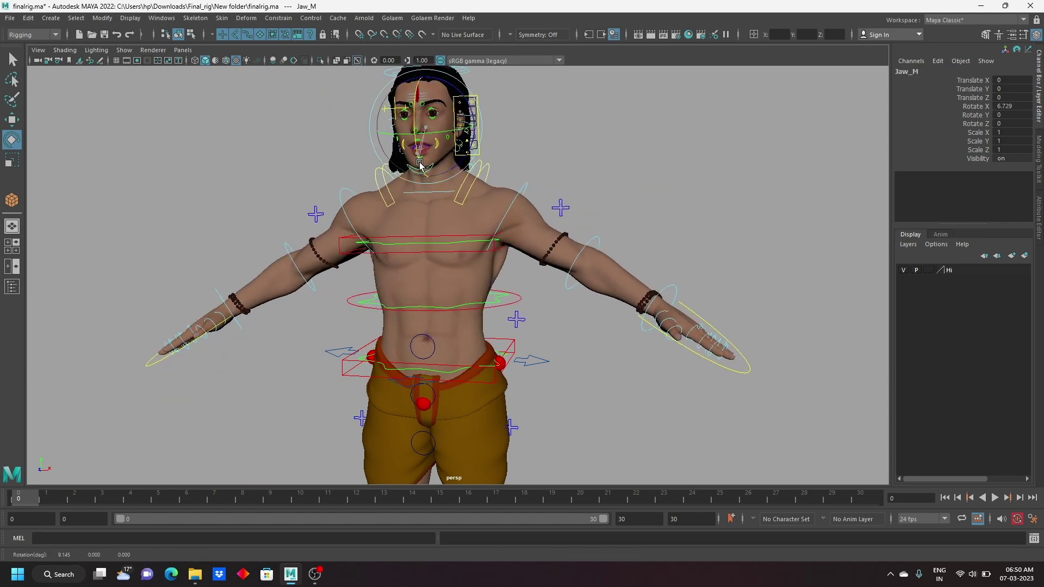
pyautogui.scroll(3, 420, 163)
pyautogui.click(452, 223)
pyautogui.moveTo(489, 228)
pyautogui.mouseDown()
pyautogui.moveTo(573, 290)
pyautogui.moveTo(272, 224)
pyautogui.mouseUp()
pyautogui.press('w')
pyautogui.click(559, 198)
pyautogui.press('e')
pyautogui.keyDown('alt'); pyautogui.moveTo(560, 198); pyautogui.dragTo(495, 182); pyautogui.keyUp('alt')
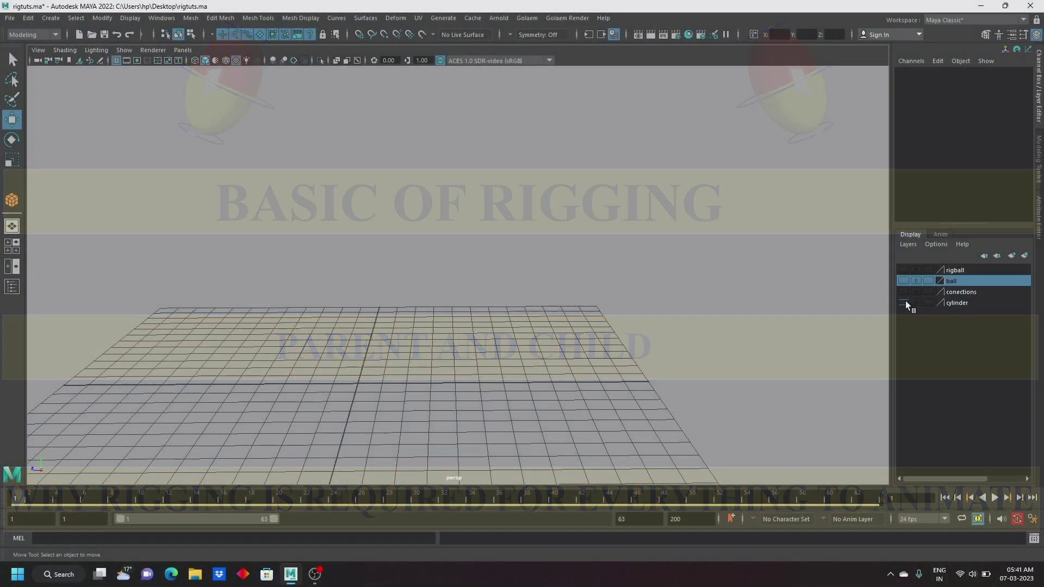
pyautogui.click(905, 302)
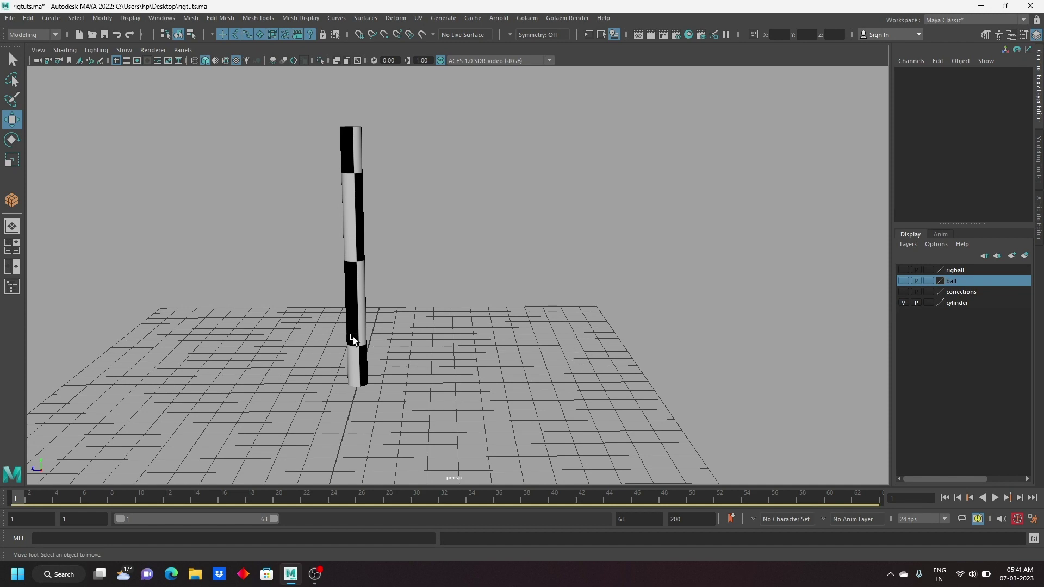
# Step: Rotate the checkered cylinder to 90° on Z so it lies flat
pyautogui.keyDown('alt'); pyautogui.moveTo(354, 337); pyautogui.dragTo(402, 305); pyautogui.keyUp('alt')
pyautogui.moveTo(567, 237)
pyautogui.mouseDown()
pyautogui.moveTo(303, 212)
pyautogui.moveTo(557, 366)
pyautogui.moveTo(538, 337)
pyautogui.moveTo(540, 385)
pyautogui.moveTo(457, 321)
pyautogui.moveTo(416, 325)
pyautogui.mouseUp()
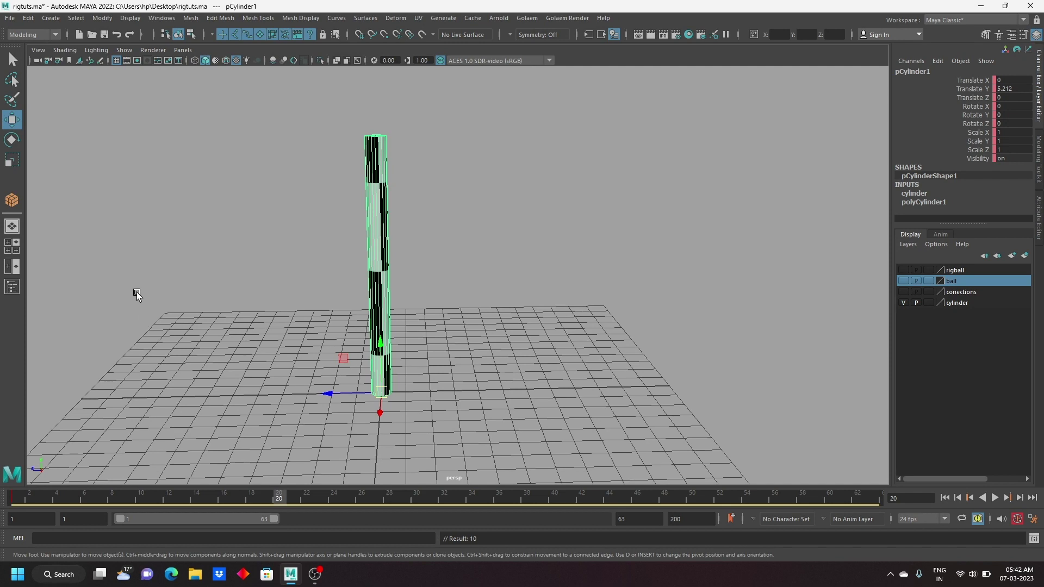
pyautogui.click(12, 139)
pyautogui.moveTo(63, 195)
pyautogui.keyDown('alt'); pyautogui.mouseDown()
pyautogui.moveTo(292, 315)
pyautogui.moveTo(232, 292)
pyautogui.moveTo(210, 298)
pyautogui.moveTo(269, 311)
pyautogui.moveTo(335, 295)
pyautogui.moveTo(179, 262)
pyautogui.mouseUp(); pyautogui.keyUp('alt')
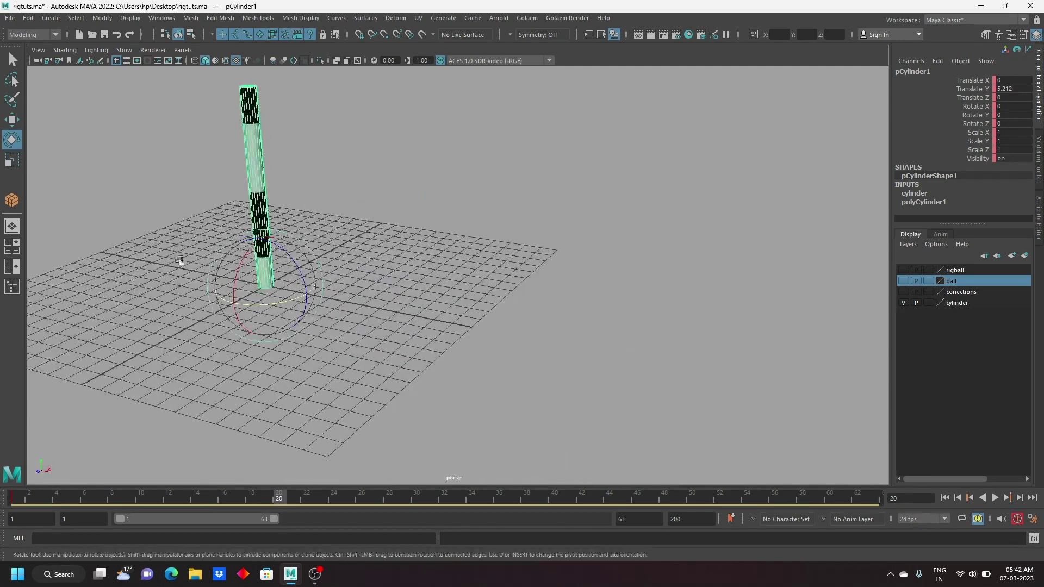
pyautogui.moveTo(284, 250)
pyautogui.mouseDown()
pyautogui.moveTo(302, 276)
pyautogui.moveTo(286, 296)
pyautogui.moveTo(433, 270)
pyautogui.moveTo(406, 280)
pyautogui.mouseUp()
pyautogui.moveTo(391, 242); pyautogui.dragTo(478, 287)
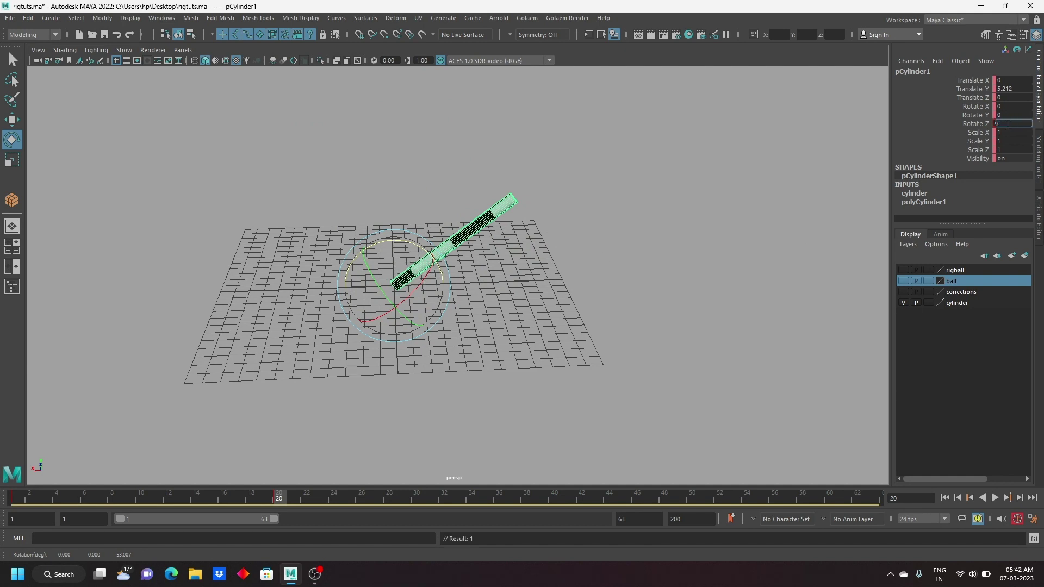
pyautogui.write('0')
pyautogui.press('Return')
# Step: Play the animation, then spin the cylinder around Y at frame 21
pyautogui.keyDown('alt'); pyautogui.moveTo(313, 386); pyautogui.dragTo(315, 380); pyautogui.keyUp('alt')
pyautogui.hotkey('alt', 'v')
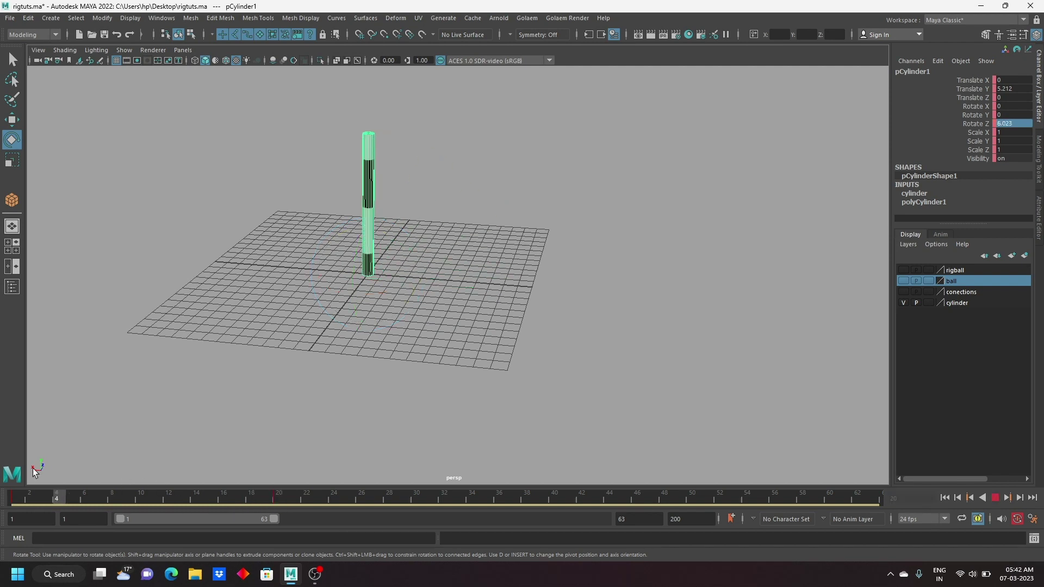
pyautogui.click(299, 494)
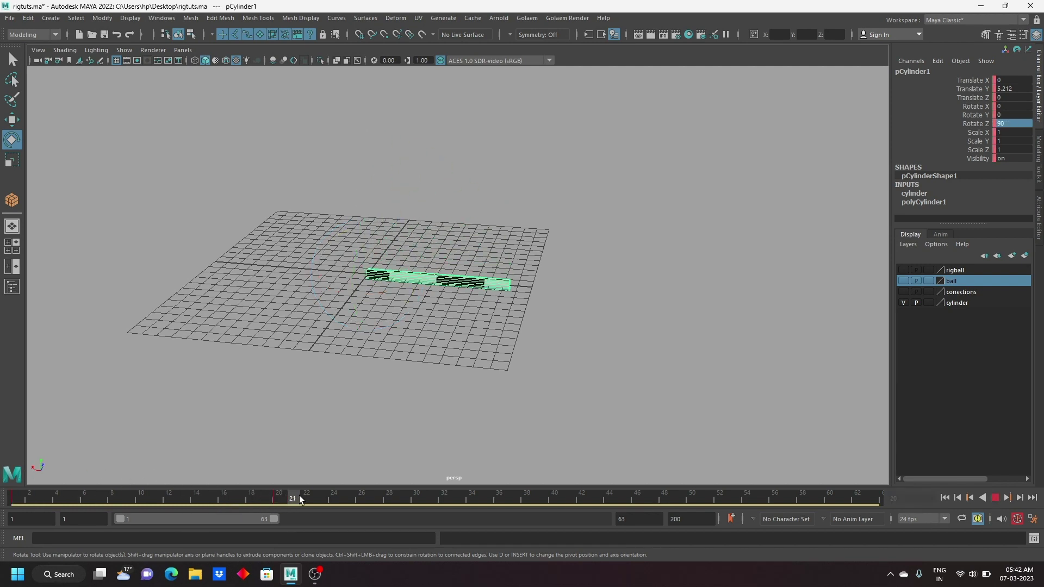
pyautogui.moveTo(543, 344)
pyautogui.keyDown('alt'); pyautogui.mouseDown()
pyautogui.moveTo(217, 307)
pyautogui.moveTo(205, 266)
pyautogui.mouseUp(); pyautogui.keyUp('alt')
pyautogui.moveTo(203, 220)
pyautogui.mouseDown()
pyautogui.moveTo(357, 270)
pyautogui.moveTo(348, 210)
pyautogui.mouseUp()
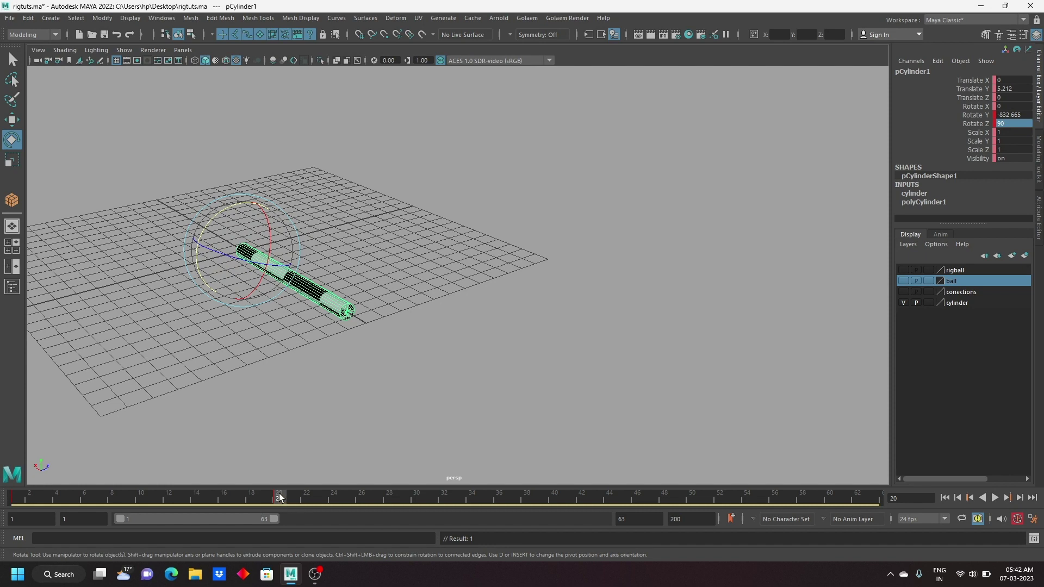
# Step: Replay, spin the cylinder further around Y, rewind to the start, and deselect it
pyautogui.hotkey('alt', 'v')
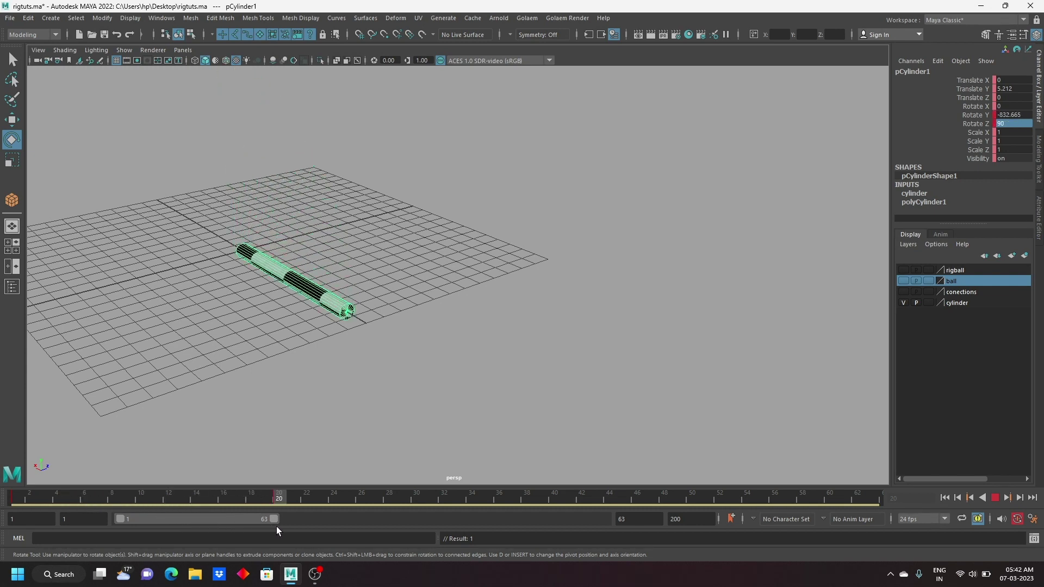
pyautogui.moveTo(214, 214); pyautogui.dragTo(247, 269)
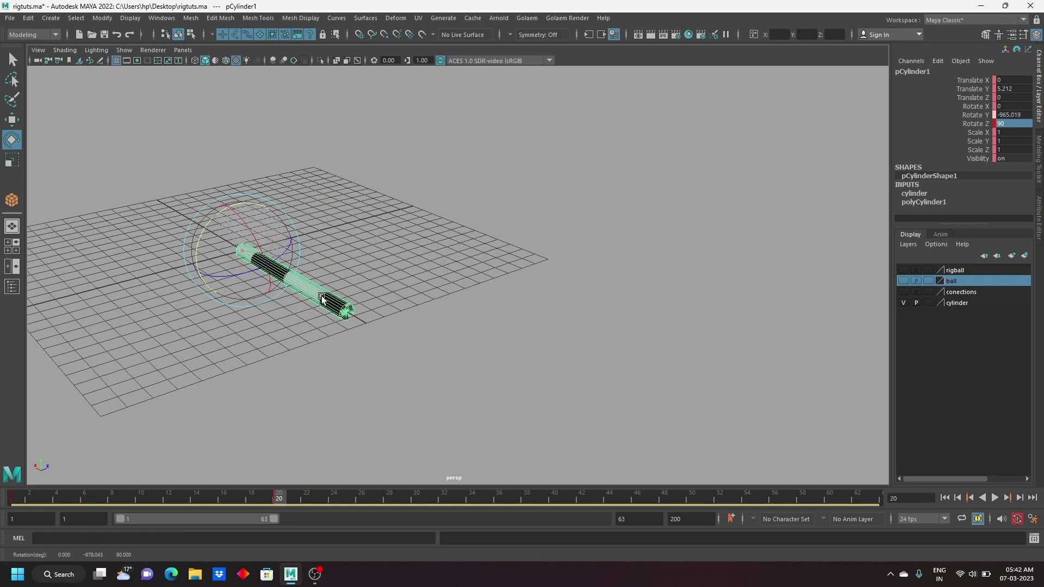
pyautogui.moveTo(57, 495)
pyautogui.mouseDown()
pyautogui.moveTo(31, 496)
pyautogui.moveTo(263, 527)
pyautogui.mouseUp()
pyautogui.click(129, 389)
pyautogui.click(11, 503)
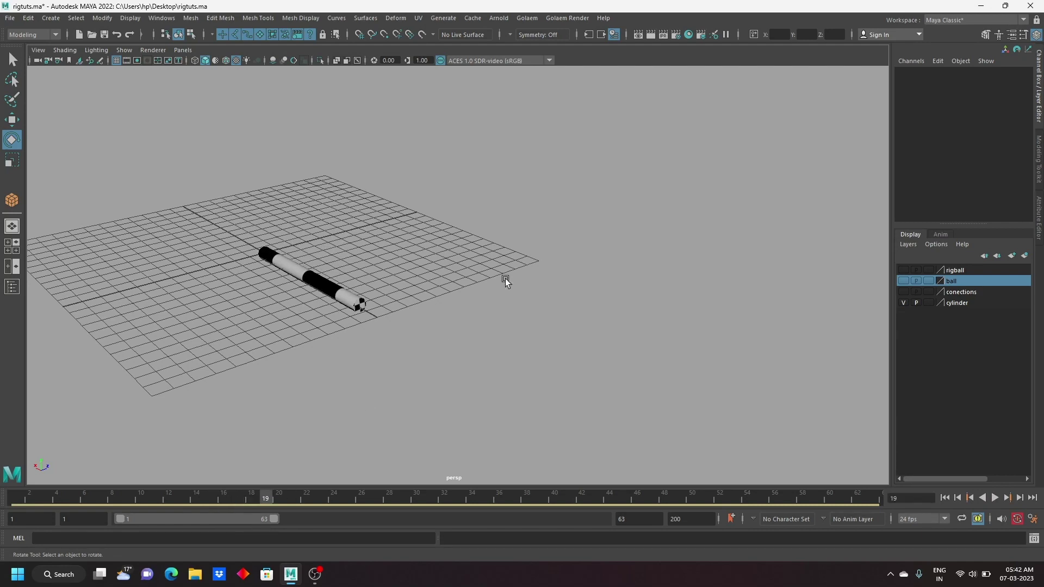
# Step: Delete the cylinder's key at frame 20
pyautogui.moveTo(503, 283); pyautogui.dragTo(219, 465)
pyautogui.click(273, 495)
pyautogui.moveTo(282, 447)
pyautogui.keyDown('alt'); pyautogui.mouseDown()
pyautogui.moveTo(272, 344)
pyautogui.moveTo(239, 357)
pyautogui.mouseUp(); pyautogui.keyUp('alt')
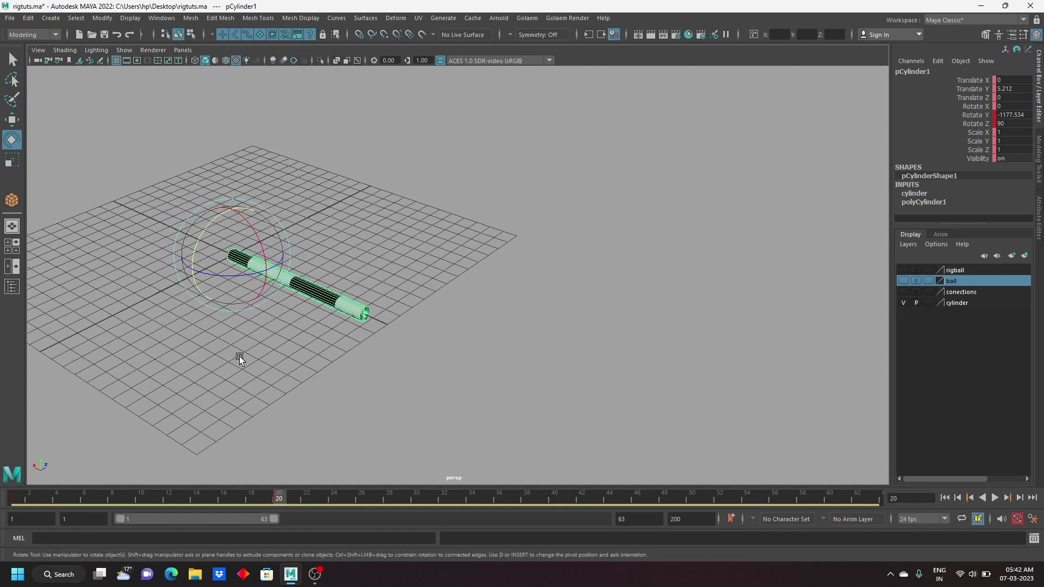
pyautogui.keyDown('shift'); pyautogui.click(279, 499); pyautogui.keyUp('shift')
pyautogui.rightClick(282, 499)
pyautogui.click(303, 332)
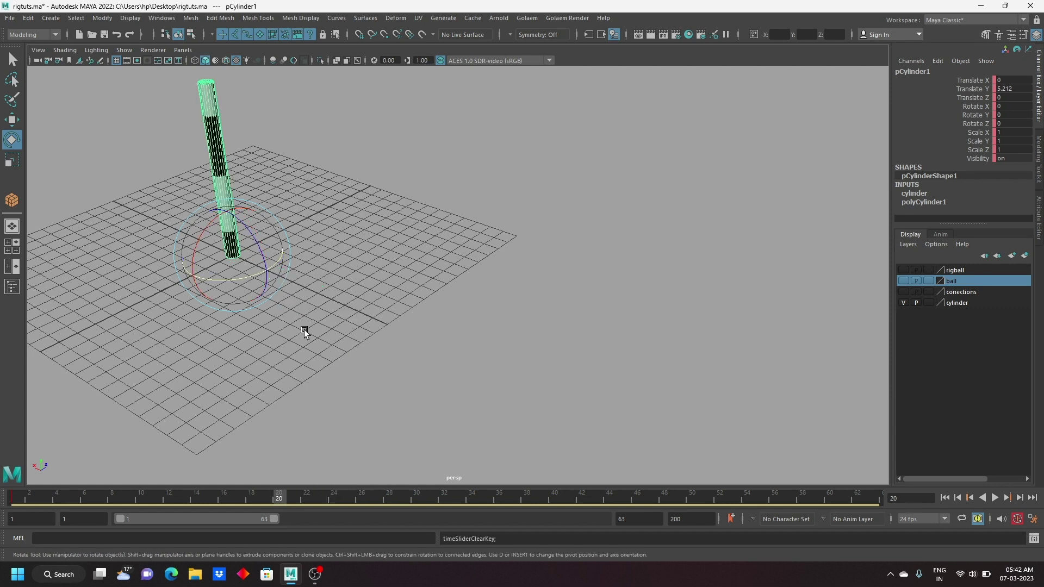
# Step: Set Rotate X to 90, spin the cylinder around Z, and key the rotation
pyautogui.moveTo(298, 280)
pyautogui.keyDown('alt'); pyautogui.mouseDown()
pyautogui.moveTo(321, 330)
pyautogui.moveTo(386, 341)
pyautogui.mouseUp(); pyautogui.keyUp('alt')
pyautogui.moveTo(315, 341)
pyautogui.keyDown('alt'); pyautogui.mouseDown()
pyautogui.moveTo(173, 361)
pyautogui.moveTo(405, 377)
pyautogui.moveTo(490, 337)
pyautogui.moveTo(359, 325)
pyautogui.moveTo(454, 325)
pyautogui.moveTo(354, 293)
pyautogui.moveTo(375, 321)
pyautogui.mouseUp(); pyautogui.keyUp('alt')
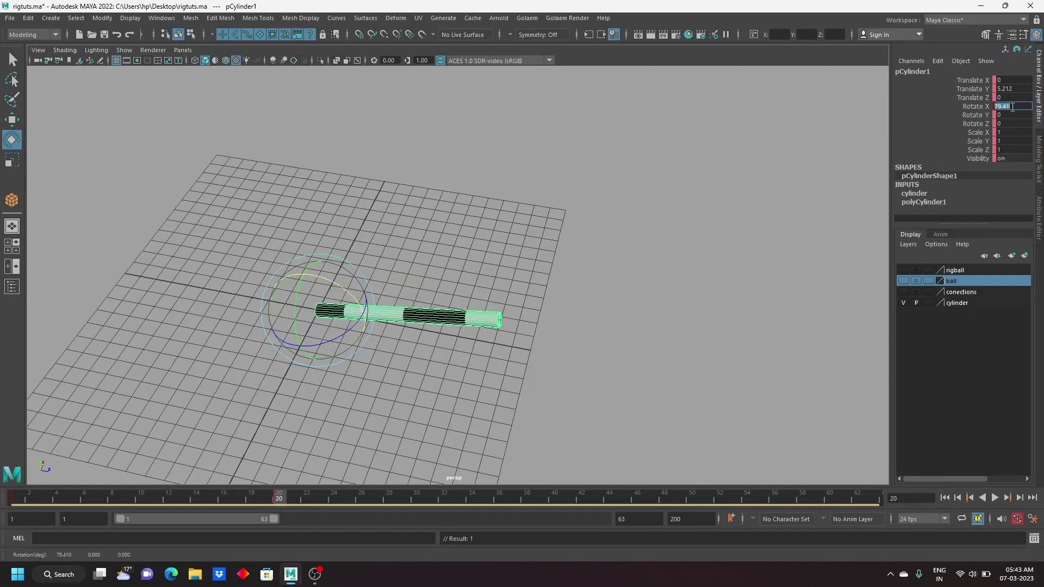
pyautogui.press('Return')
pyautogui.moveTo(278, 504)
pyautogui.mouseDown()
pyautogui.moveTo(26, 477)
pyautogui.moveTo(191, 488)
pyautogui.moveTo(109, 500)
pyautogui.moveTo(278, 528)
pyautogui.mouseUp()
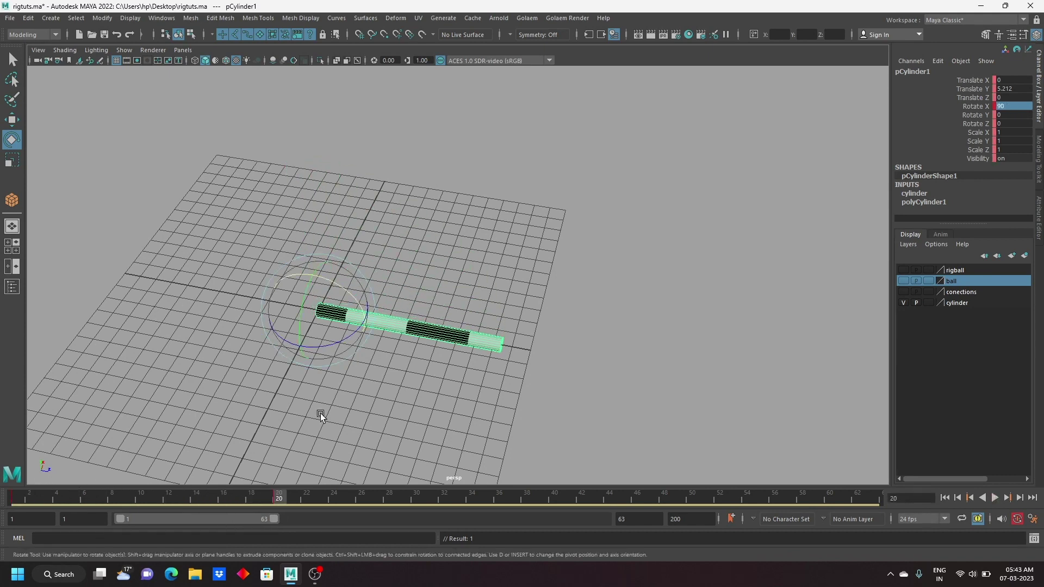
pyautogui.moveTo(318, 373)
pyautogui.keyDown('alt'); pyautogui.mouseDown()
pyautogui.moveTo(284, 368)
pyautogui.moveTo(327, 286)
pyautogui.moveTo(419, 257)
pyautogui.moveTo(320, 319)
pyautogui.moveTo(438, 350)
pyautogui.moveTo(434, 243)
pyautogui.moveTo(324, 287)
pyautogui.moveTo(329, 273)
pyautogui.mouseUp(); pyautogui.keyUp('alt')
pyautogui.press('s')
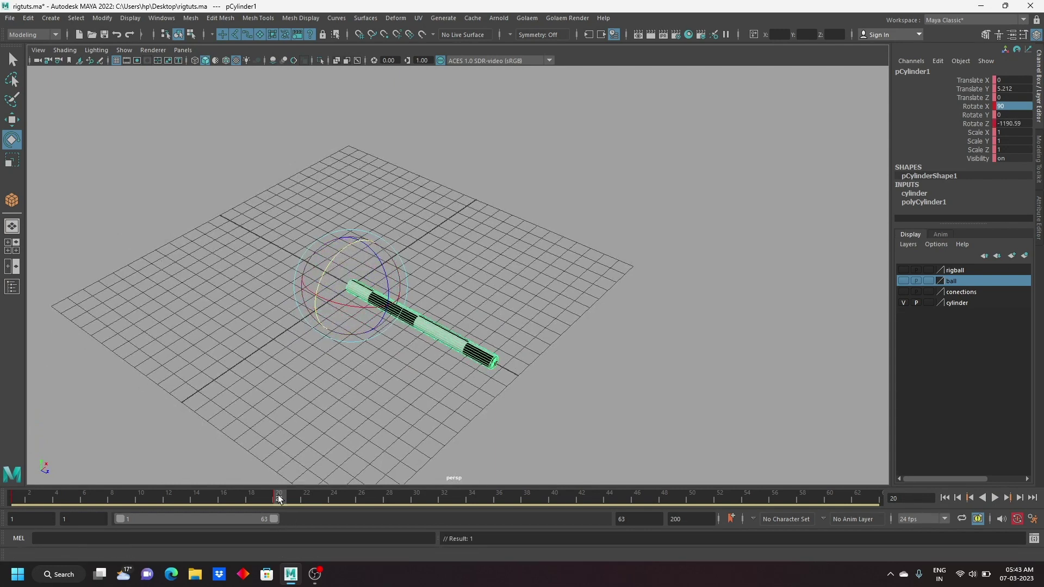
# Step: Scrub frames 9 to 20, play the roll twice, then select frames 1–21
pyautogui.moveTo(271, 496)
pyautogui.mouseDown()
pyautogui.moveTo(129, 501)
pyautogui.moveTo(285, 520)
pyautogui.mouseUp()
pyautogui.moveTo(375, 391)
pyautogui.keyDown('alt'); pyautogui.mouseDown()
pyautogui.moveTo(396, 374)
pyautogui.moveTo(373, 324)
pyautogui.moveTo(421, 311)
pyautogui.moveTo(415, 407)
pyautogui.moveTo(329, 472)
pyautogui.mouseUp(); pyautogui.keyUp('alt')
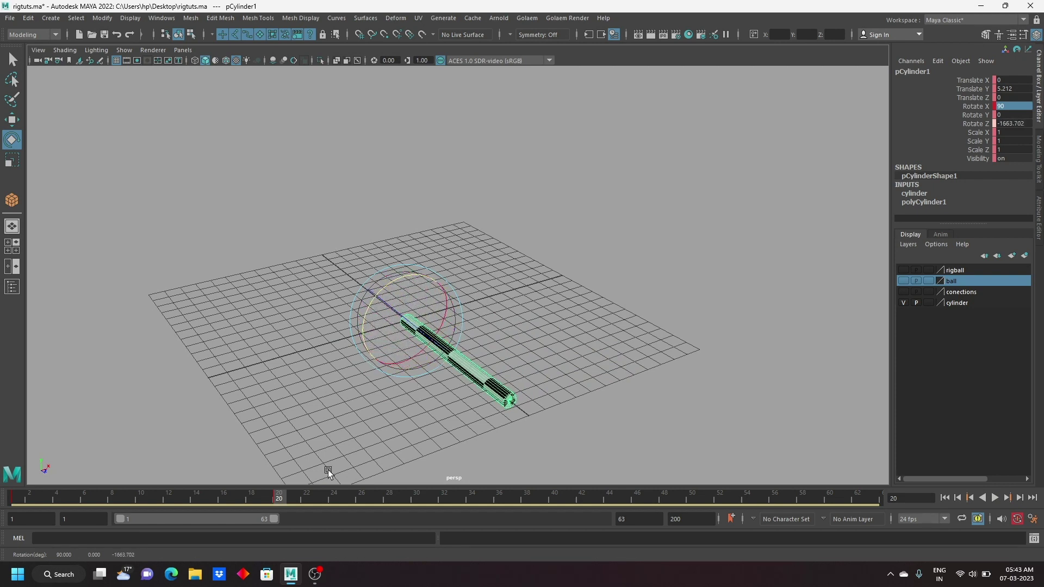
pyautogui.hotkey('alt', 'v')
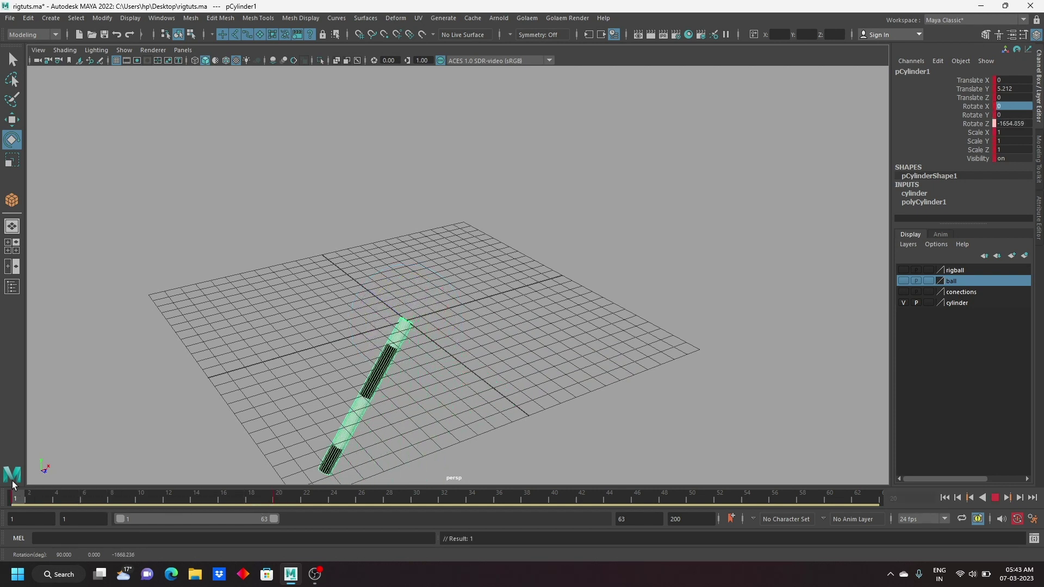
pyautogui.hotkey('alt', 'v')
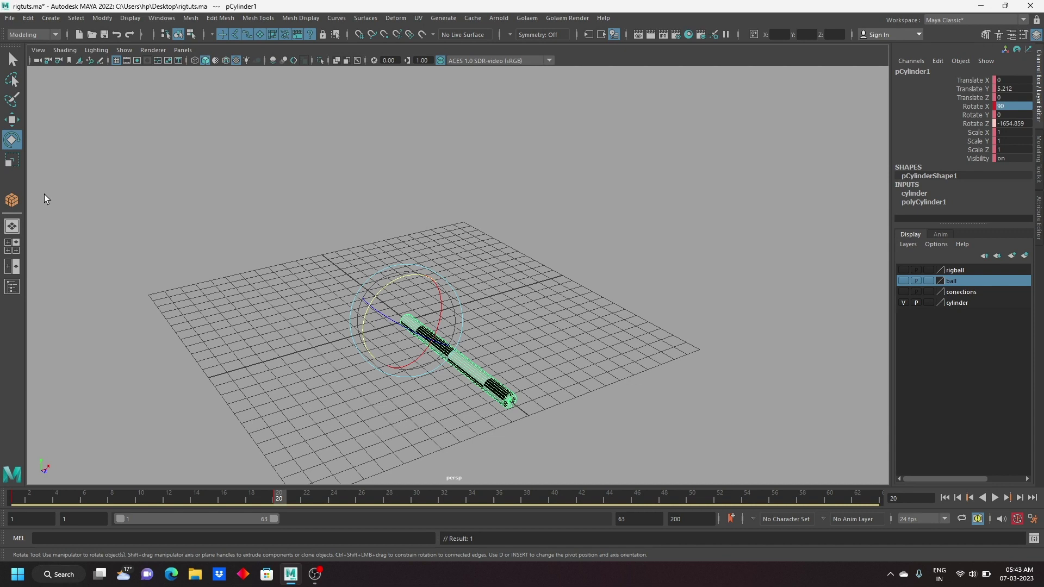
pyautogui.hotkey('alt', 'v')
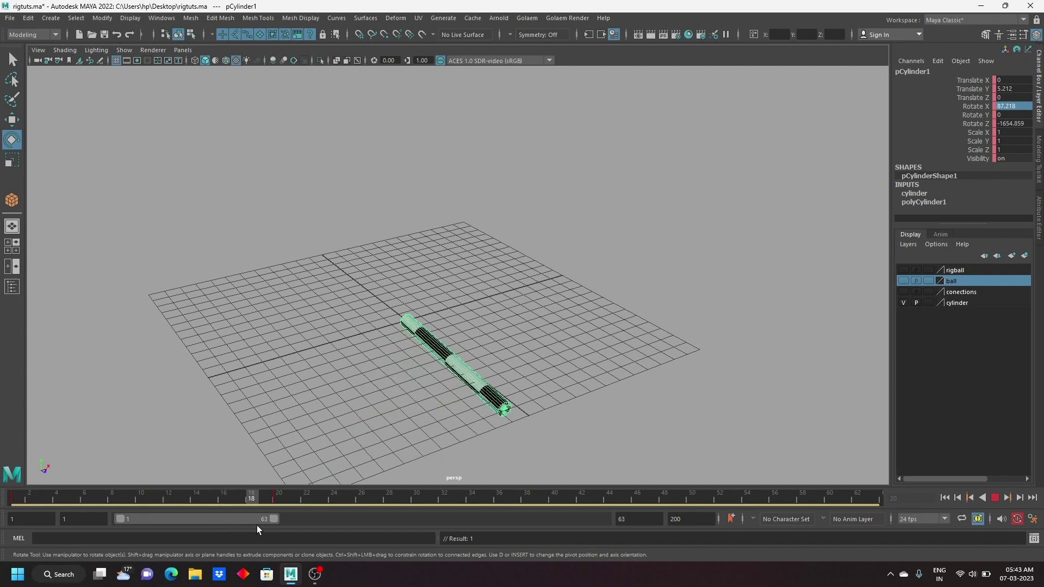
pyautogui.hotkey('alt', 'v')
pyautogui.moveTo(256, 473)
pyautogui.keyDown('alt'); pyautogui.mouseDown()
pyautogui.moveTo(225, 416)
pyautogui.moveTo(232, 430)
pyautogui.mouseUp(); pyautogui.keyUp('alt')
pyautogui.keyDown('shift'); pyautogui.moveTo(292, 494); pyautogui.dragTo(14, 495); pyautogui.keyUp('shift')
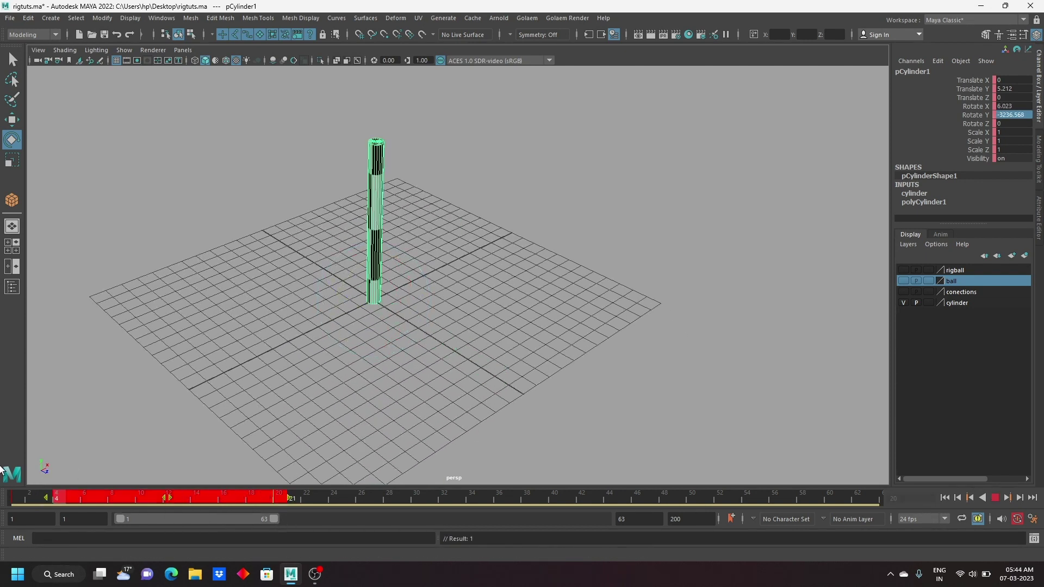
# Step: Delete the selected keys and set the cylinder's Rotate Order to yzx
pyautogui.rightClick(182, 497)
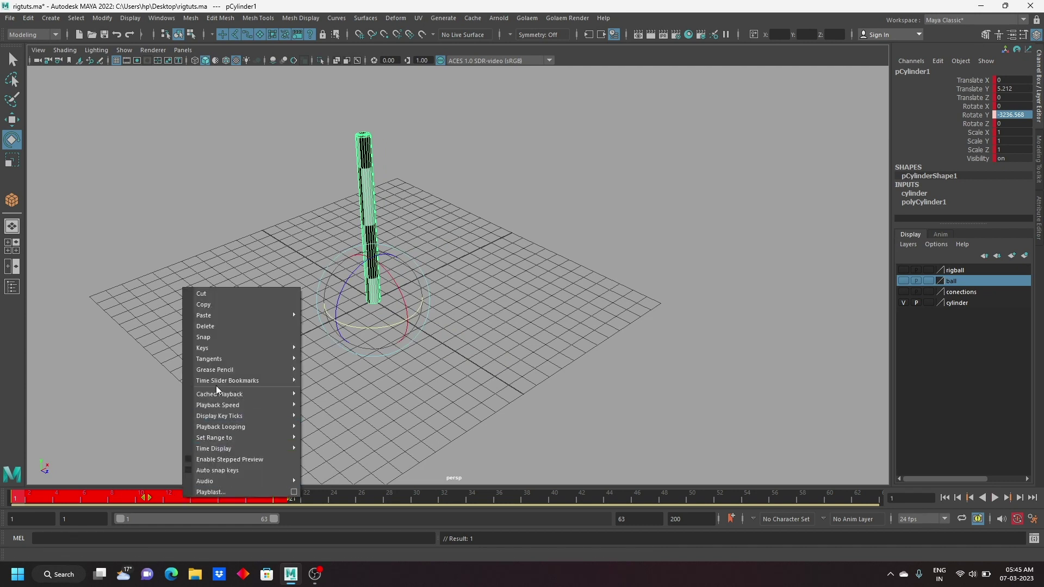
pyautogui.click(217, 326)
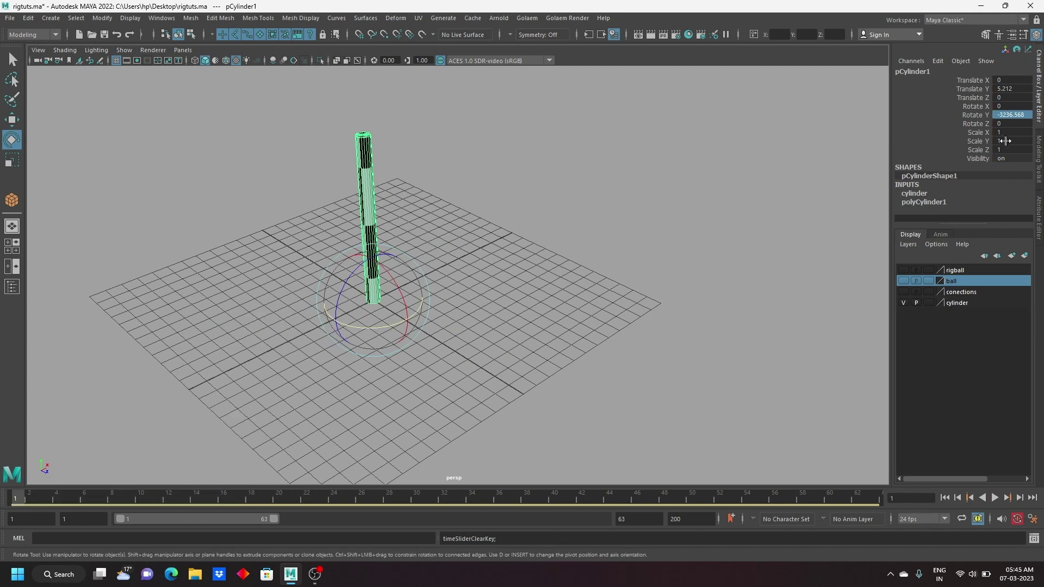
pyautogui.click(999, 34)
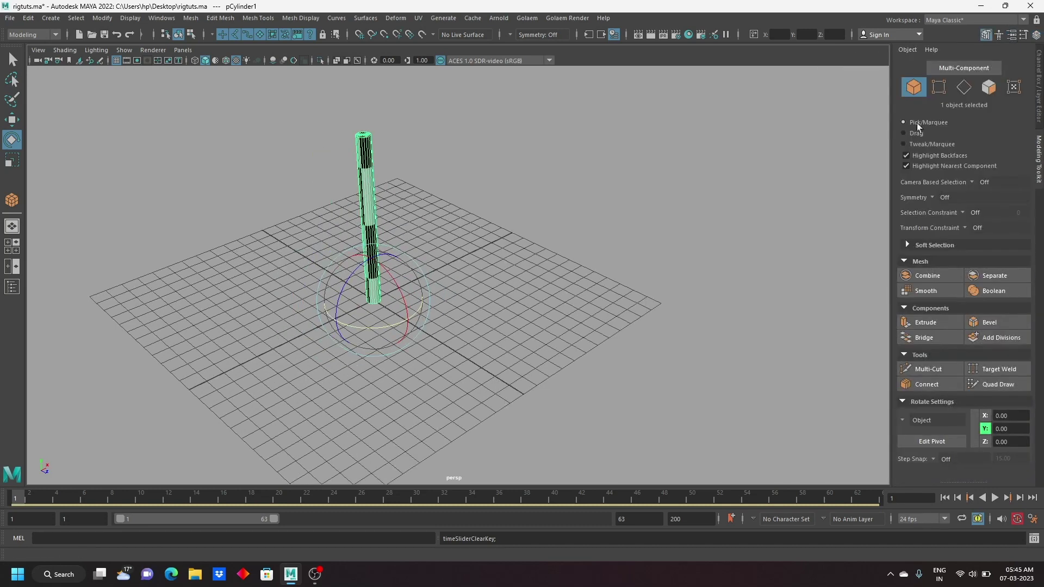
pyautogui.click(1009, 34)
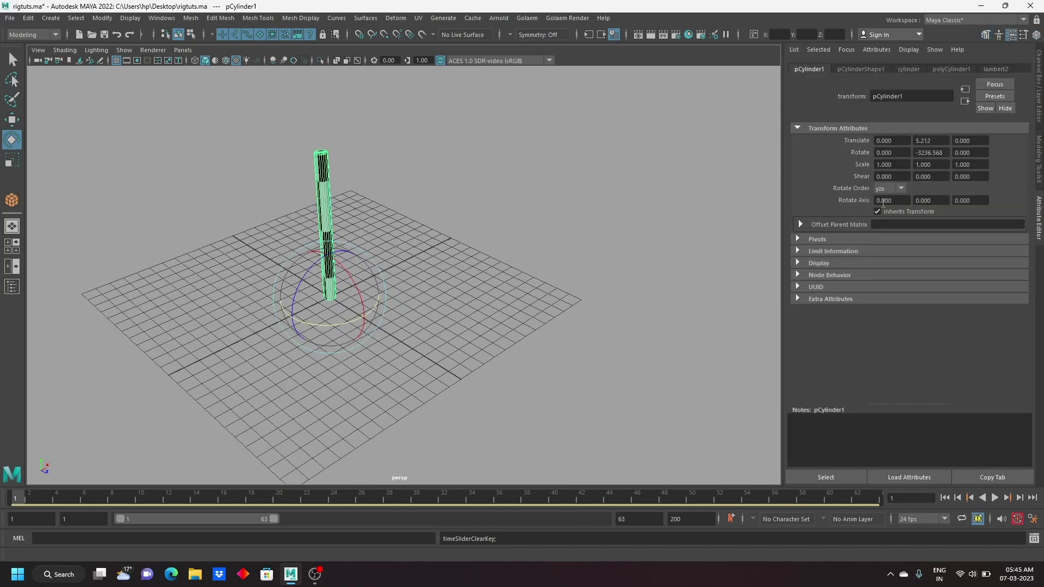
pyautogui.click(900, 188)
pyautogui.click(889, 200)
pyautogui.click(888, 211)
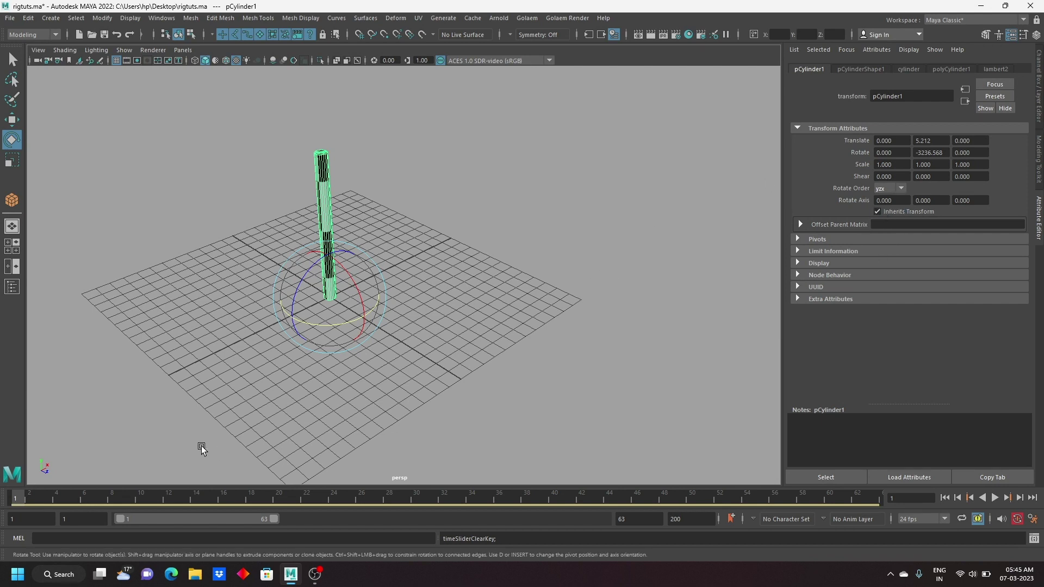
# Step: Key the upright pose at frame 1, then rotate the cylinder to lie tilted at frame 20
pyautogui.press('s')
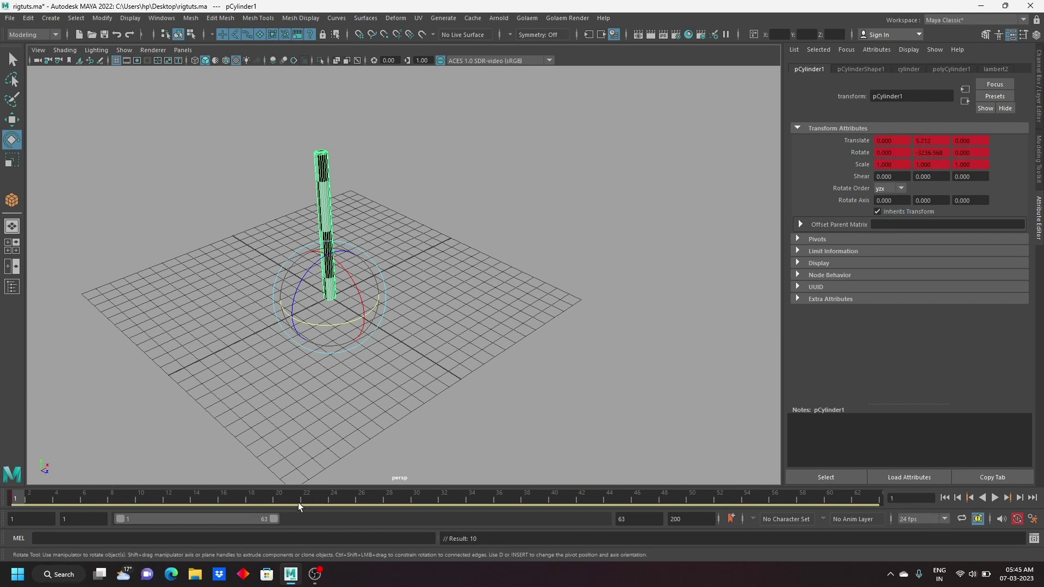
pyautogui.click(280, 501)
pyautogui.moveTo(364, 318)
pyautogui.mouseDown()
pyautogui.moveTo(364, 296)
pyautogui.moveTo(374, 341)
pyautogui.moveTo(327, 308)
pyautogui.moveTo(305, 275)
pyautogui.moveTo(286, 302)
pyautogui.moveTo(282, 239)
pyautogui.moveTo(426, 226)
pyautogui.moveTo(313, 382)
pyautogui.mouseUp()
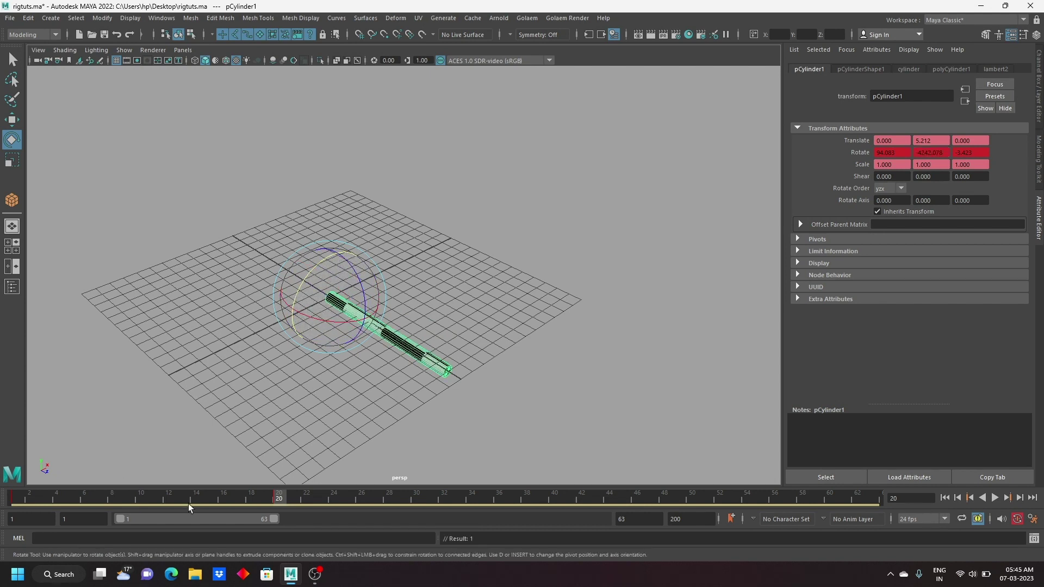
pyautogui.moveTo(282, 501)
pyautogui.mouseDown()
pyautogui.moveTo(37, 488)
pyautogui.moveTo(129, 485)
pyautogui.moveTo(228, 501)
pyautogui.moveTo(32, 496)
pyautogui.moveTo(169, 495)
pyautogui.moveTo(96, 494)
pyautogui.moveTo(282, 530)
pyautogui.moveTo(83, 495)
pyautogui.moveTo(274, 515)
pyautogui.mouseUp()
pyautogui.click(12, 121)
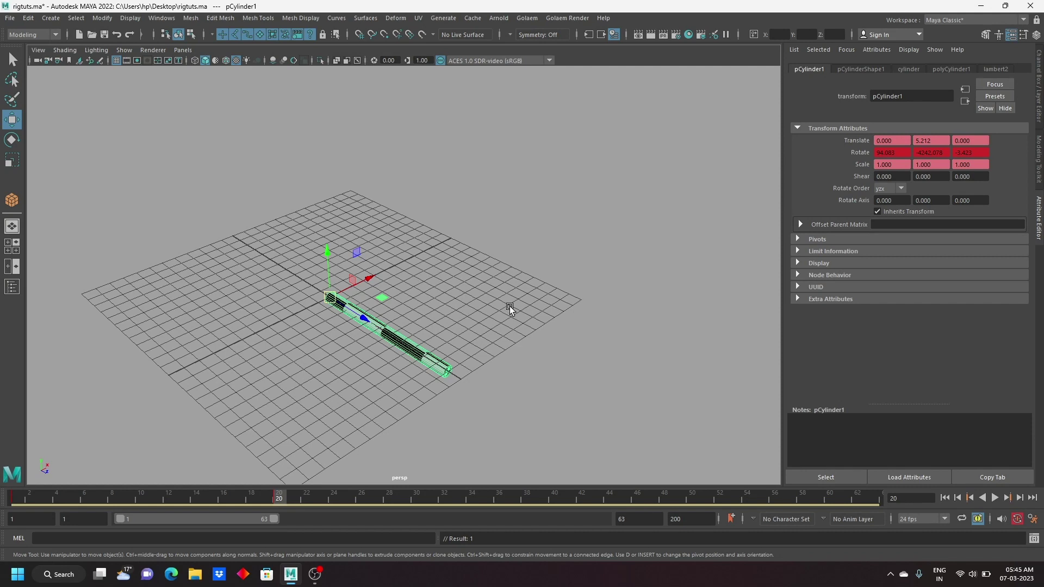
# Step: Delete the keys at frames 20 and 1 and set Rotate Order back to xyz
pyautogui.click(1036, 35)
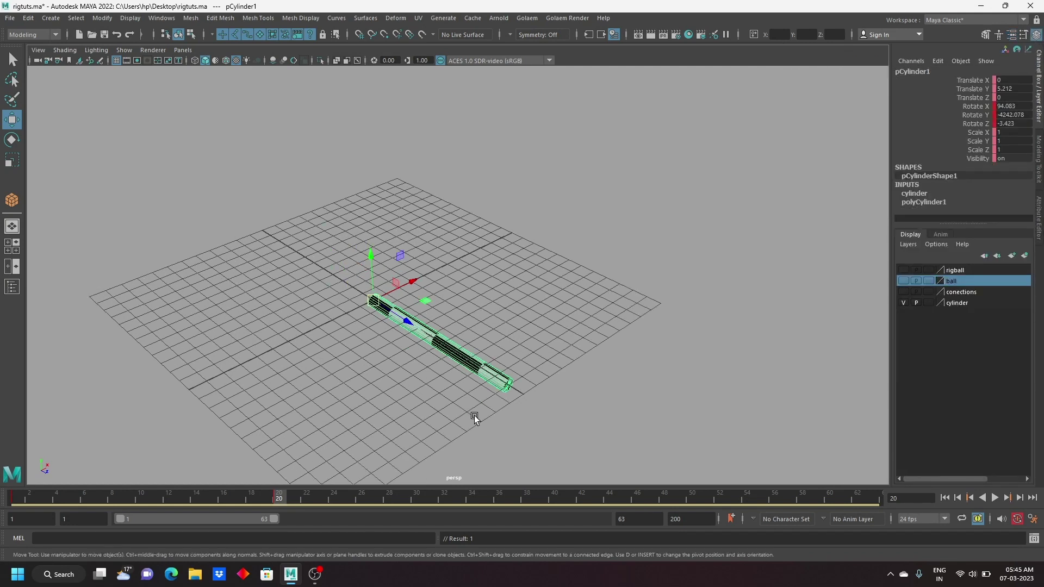
pyautogui.rightClick(278, 501)
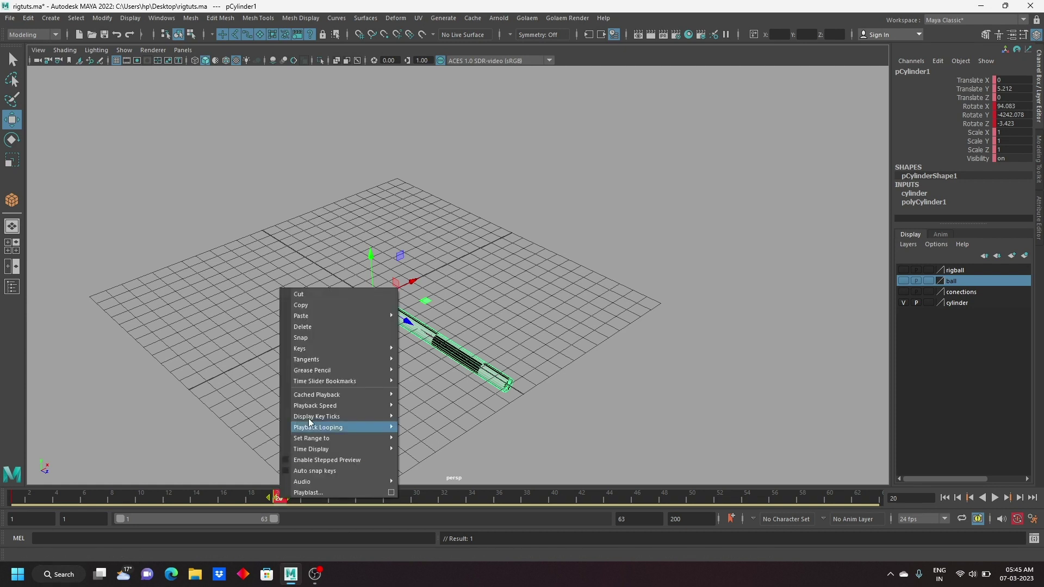
pyautogui.click(315, 327)
pyautogui.click(12, 500)
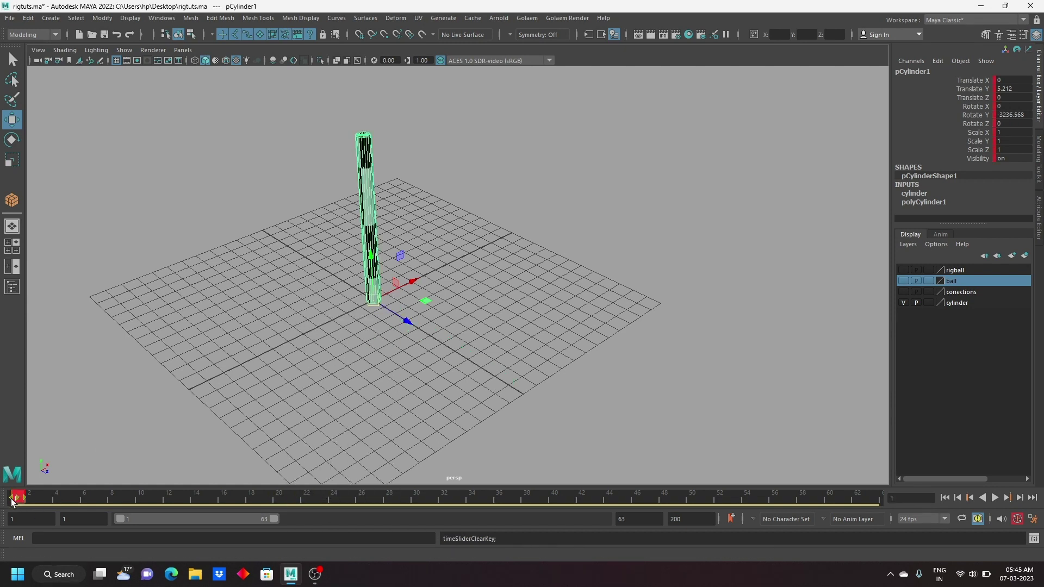
pyautogui.rightClick(11, 502)
pyautogui.click(61, 329)
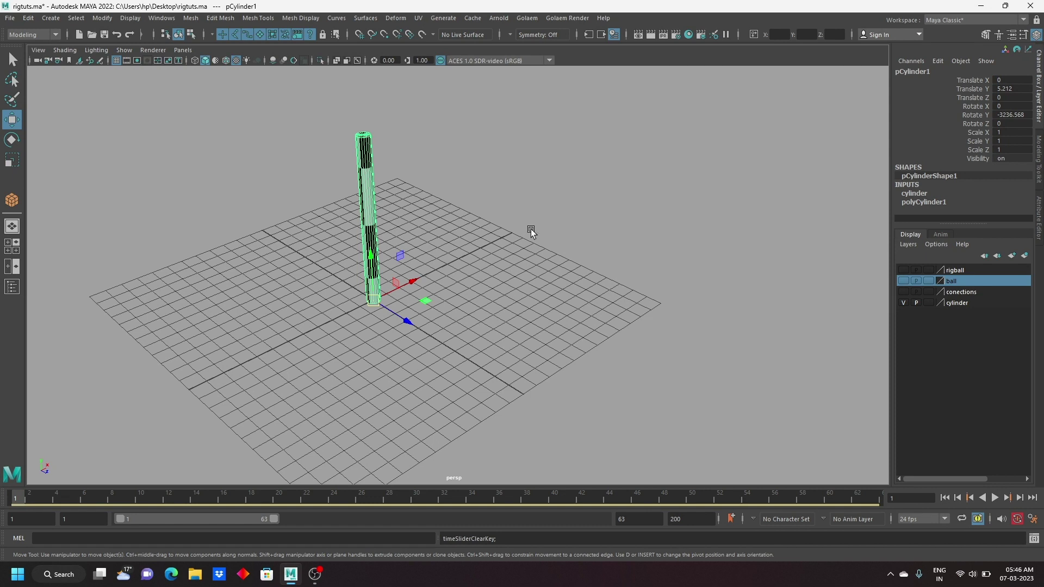
pyautogui.click(1012, 34)
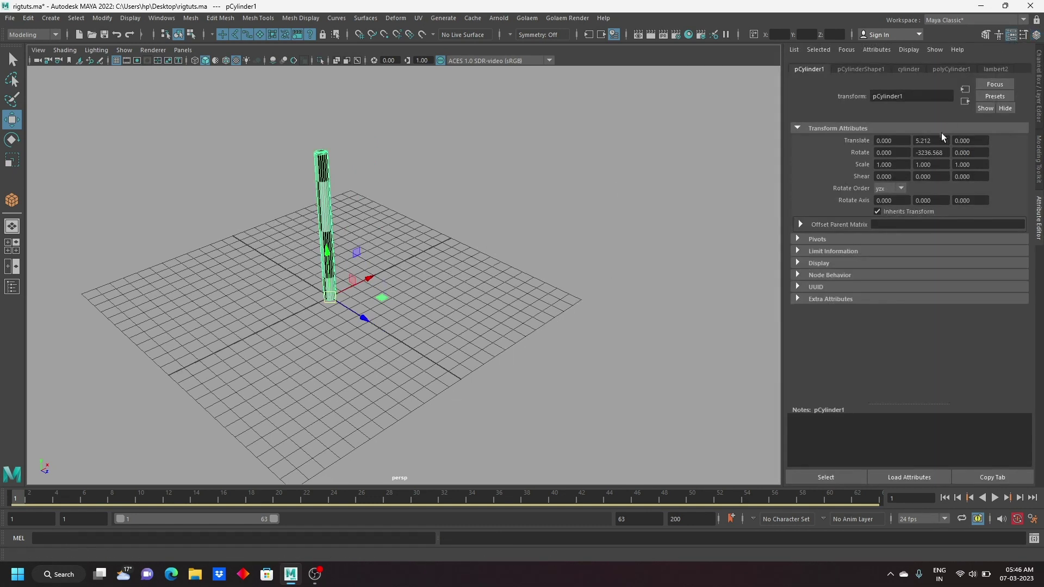
pyautogui.click(901, 189)
# Step: Key a sideways lean at frame 1 and a lying-down pose at frame 20
pyautogui.press('e')
pyautogui.moveTo(462, 293)
pyautogui.keyDown('alt'); pyautogui.mouseDown()
pyautogui.moveTo(375, 326)
pyautogui.moveTo(288, 299)
pyautogui.moveTo(302, 289)
pyautogui.mouseUp(); pyautogui.keyUp('alt')
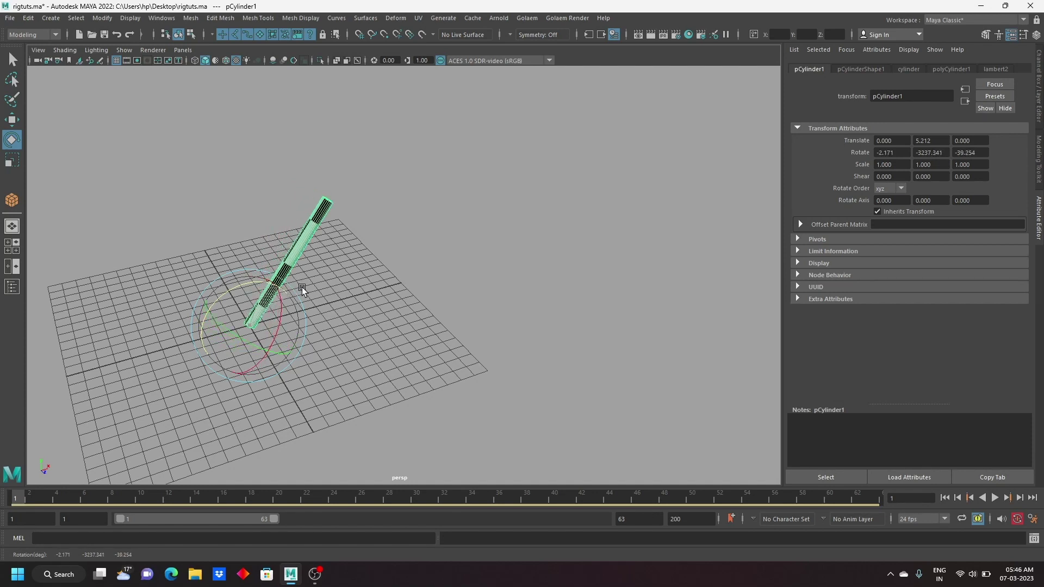
pyautogui.press('s')
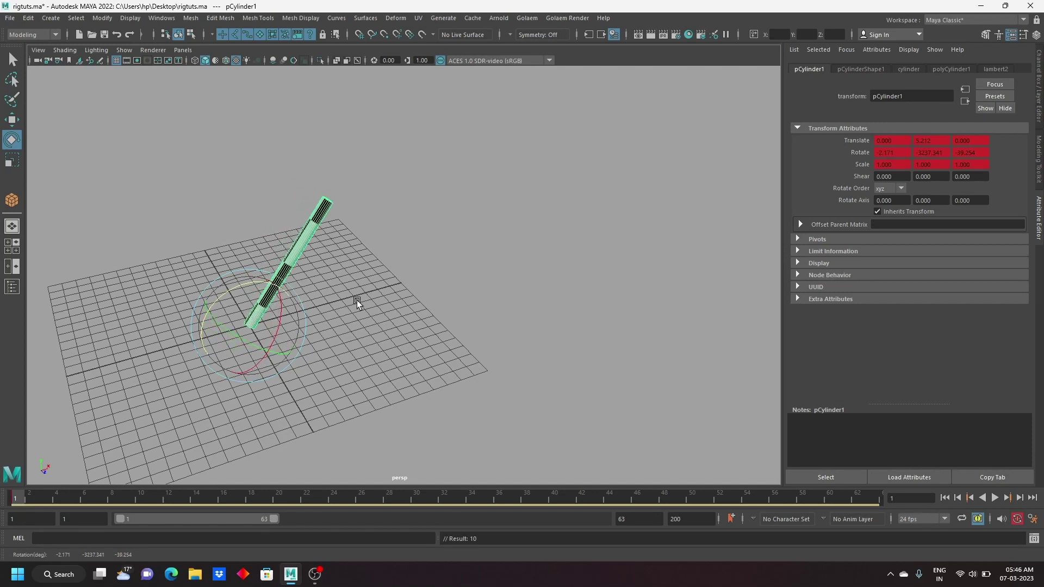
pyautogui.click(275, 500)
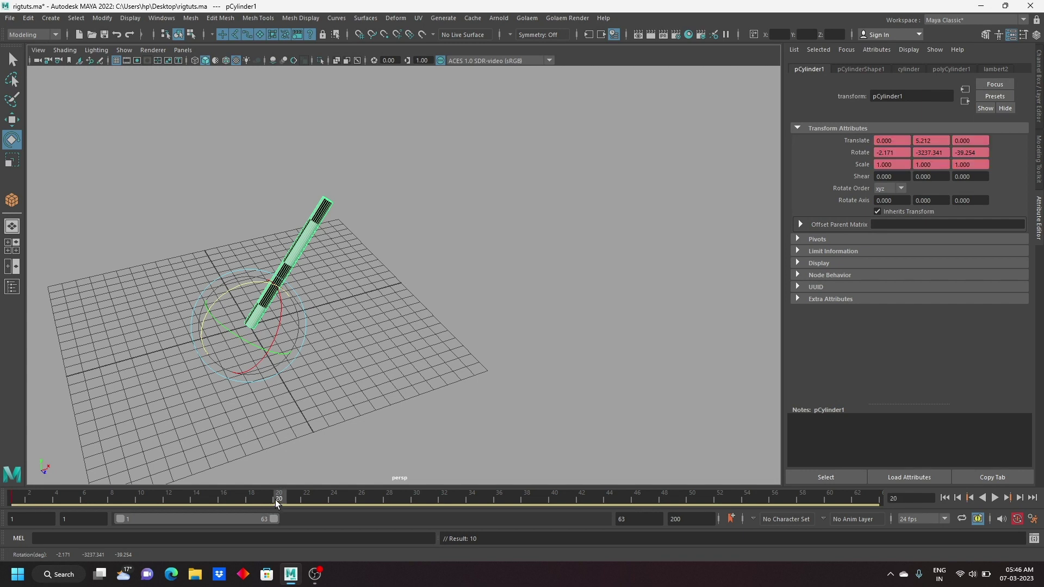
pyautogui.moveTo(277, 305); pyautogui.dragTo(267, 375)
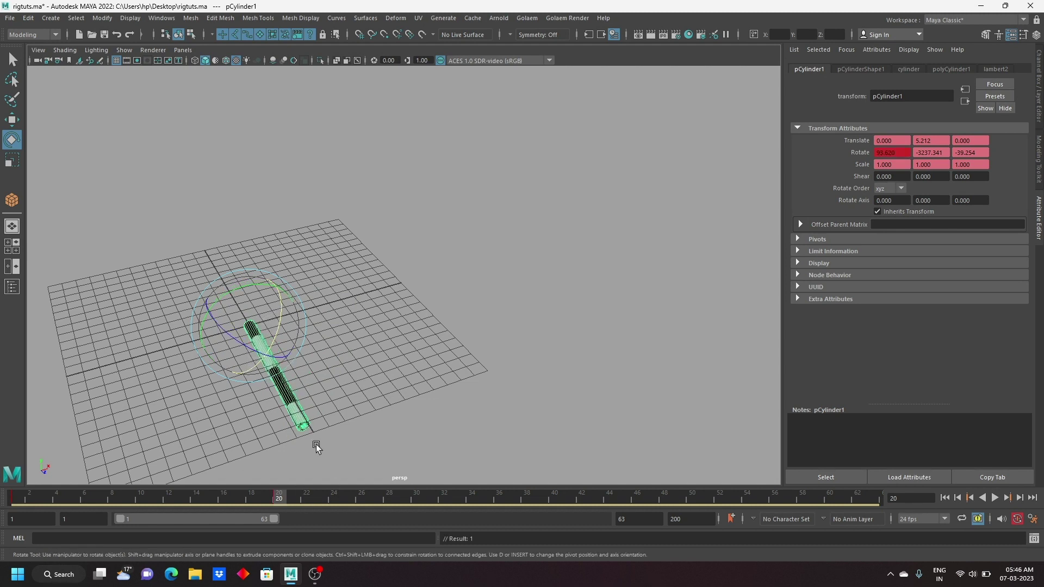
pyautogui.press('s')
# Step: Play the animation, adjust the frame-20 rotation, and scrub back to about frame 16
pyautogui.hotkey('alt', 'v')
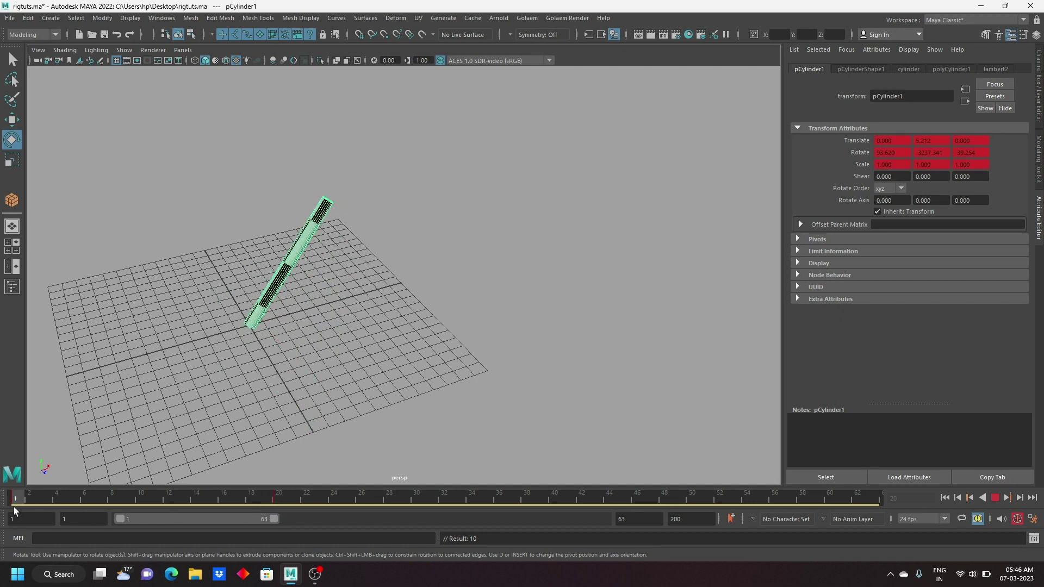
pyautogui.click(278, 497)
pyautogui.moveTo(231, 294)
pyautogui.mouseDown()
pyautogui.moveTo(337, 301)
pyautogui.moveTo(232, 419)
pyautogui.mouseUp()
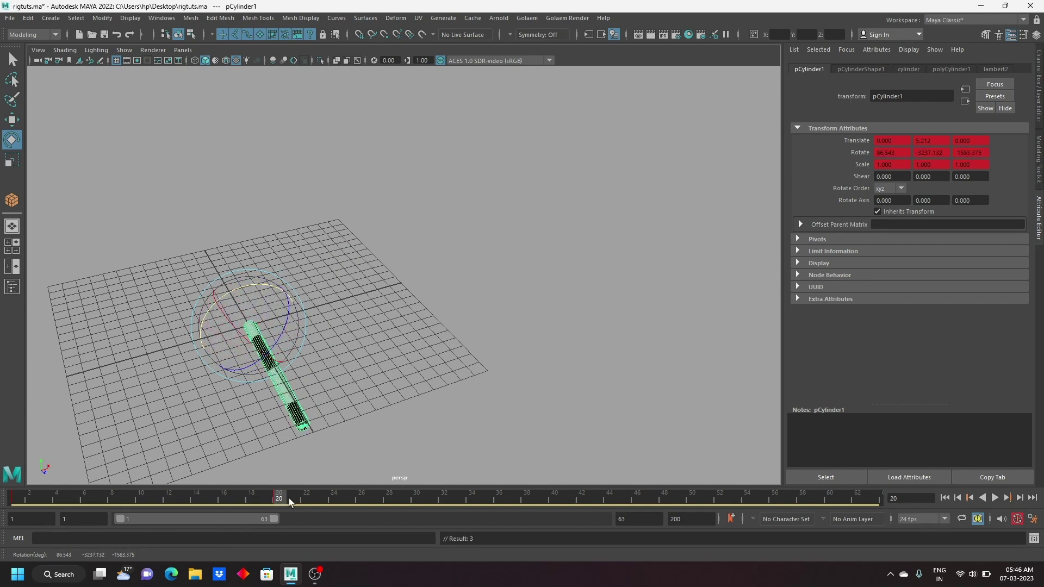
pyautogui.moveTo(276, 500)
pyautogui.mouseDown()
pyautogui.moveTo(9, 494)
pyautogui.moveTo(277, 514)
pyautogui.mouseUp()
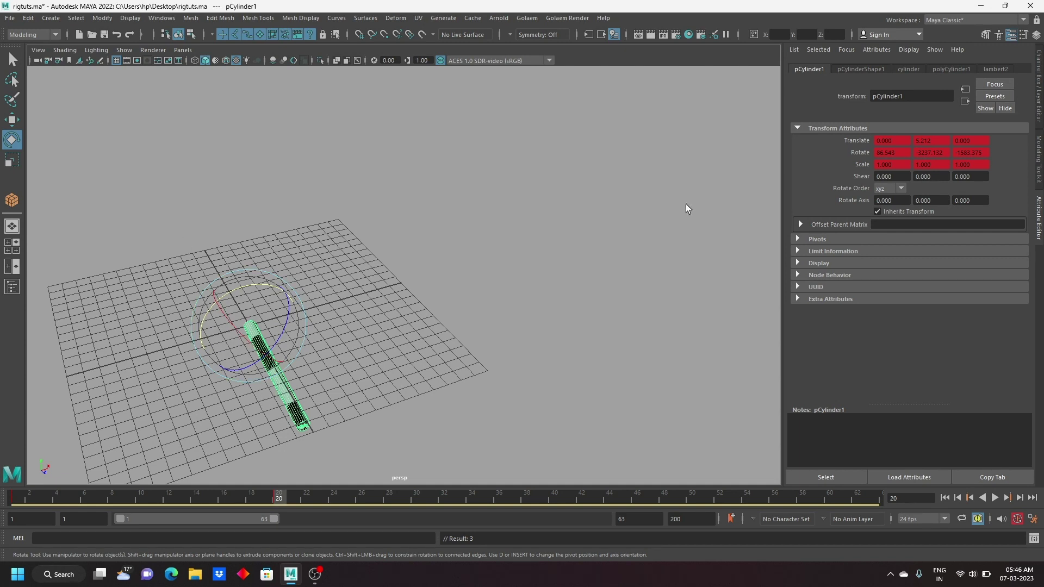
pyautogui.click(1036, 36)
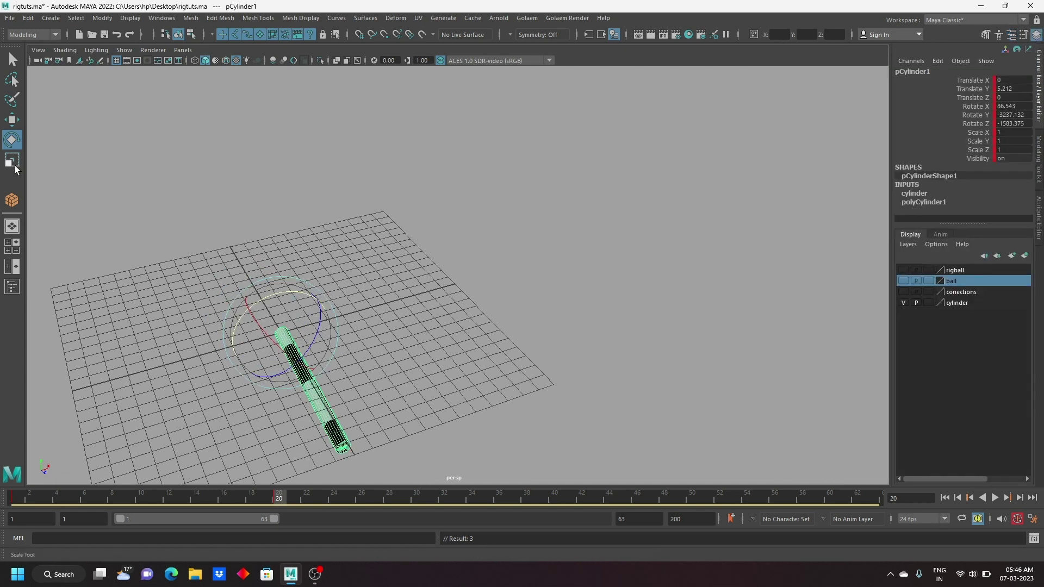
pyautogui.click(13, 124)
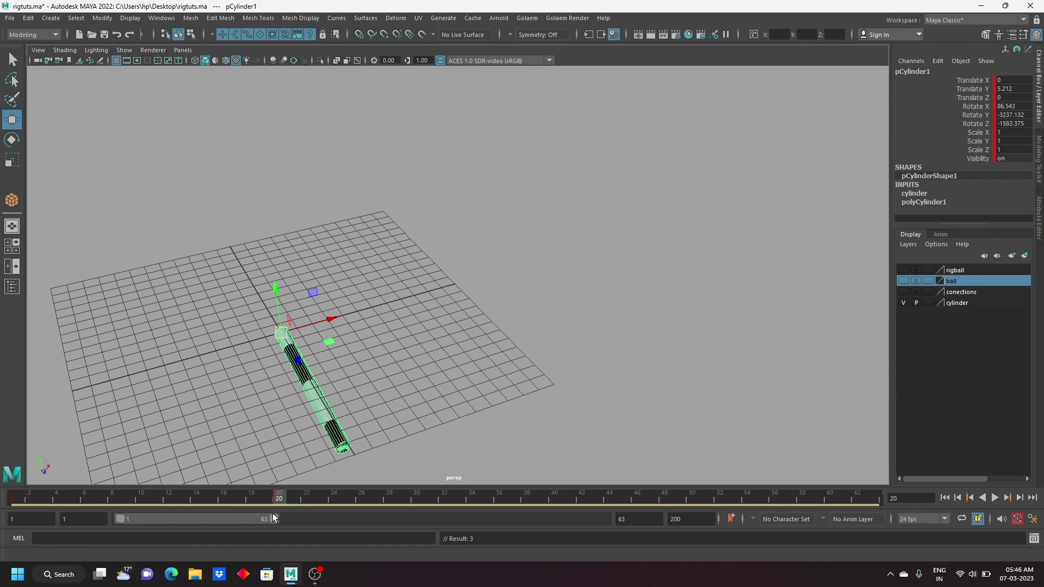
pyautogui.press('e')
pyautogui.moveTo(274, 503); pyautogui.dragTo(224, 504)
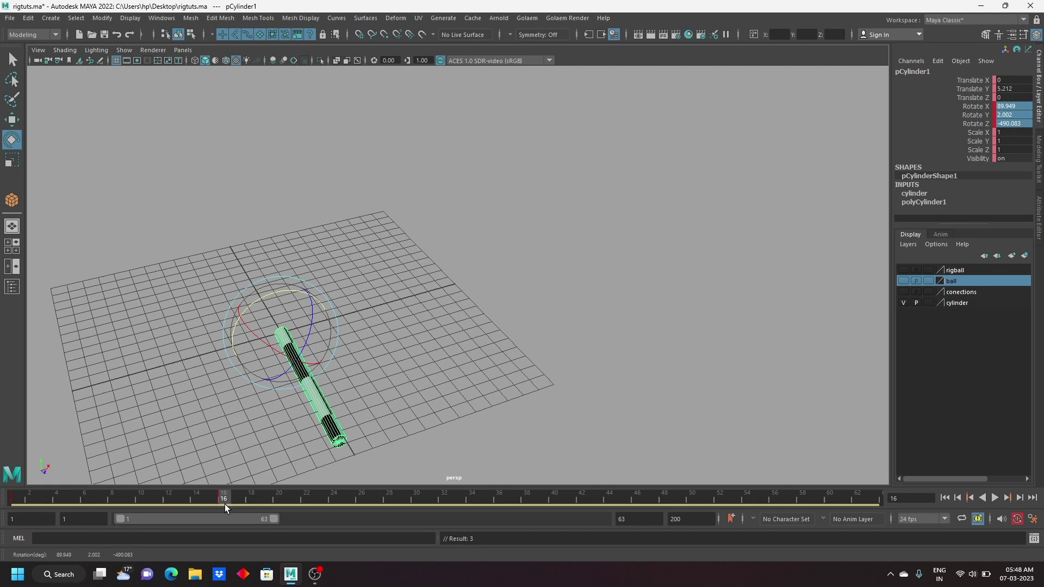
# Step: Delete the cylinder's rotation keys at frames 16 and 1
pyautogui.rightClick(226, 503)
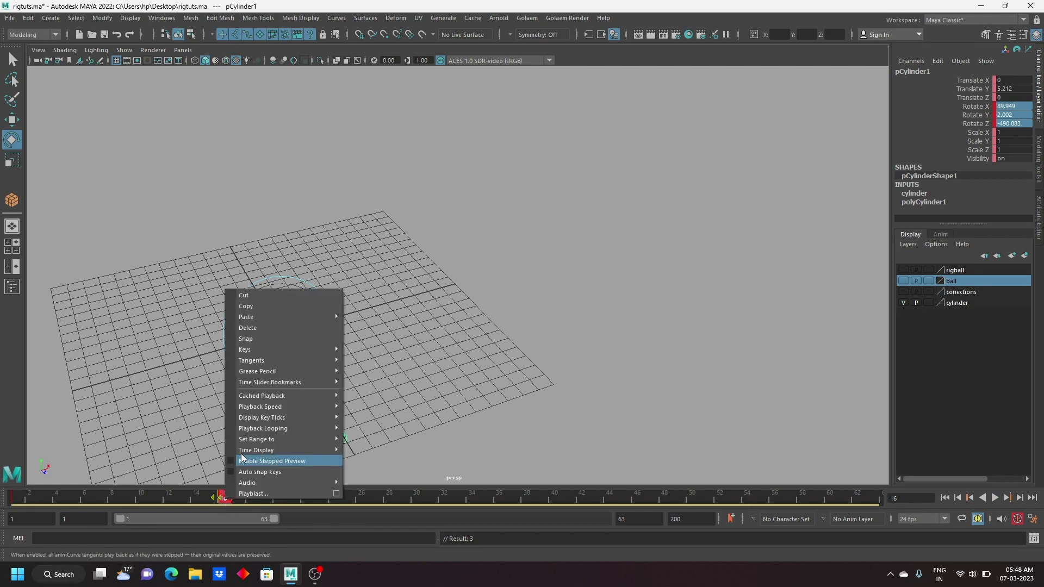
pyautogui.click(255, 327)
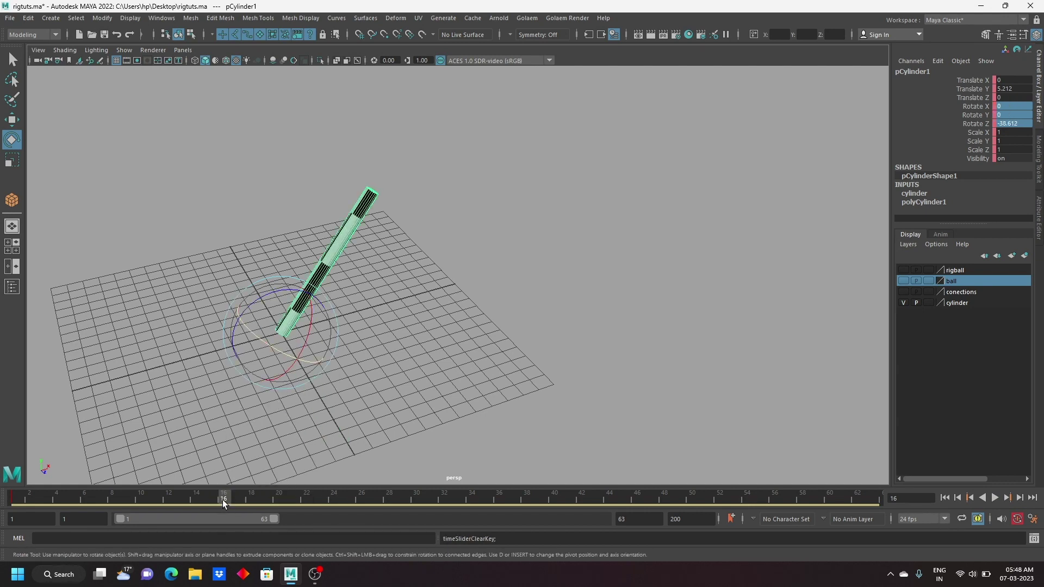
pyautogui.moveTo(223, 500); pyautogui.dragTo(21, 503)
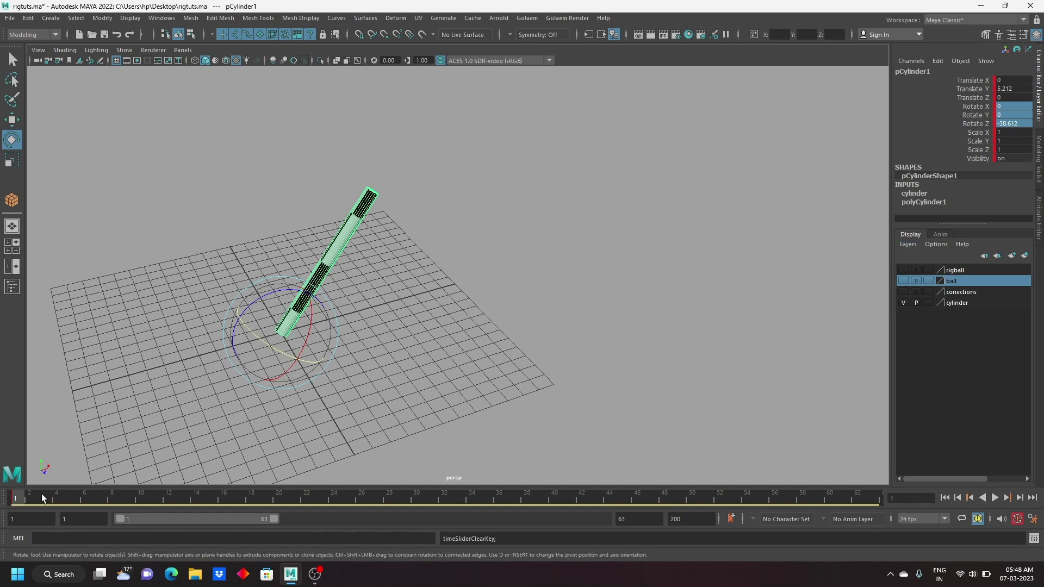
pyautogui.rightClick(13, 502)
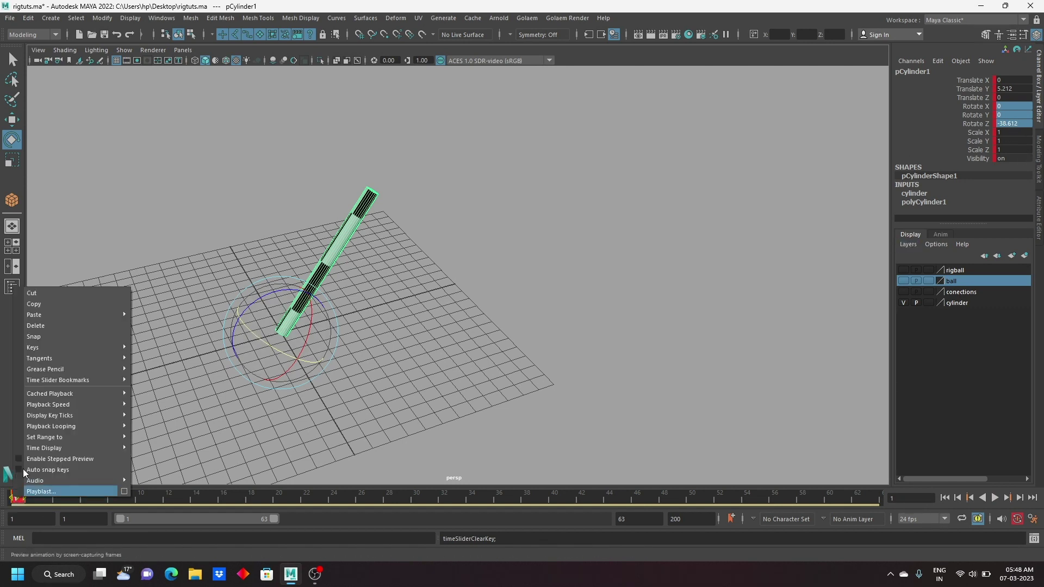
pyautogui.click(50, 325)
# Step: Set Rotate Z to 0 so the cylinder stands upright
pyautogui.click(1008, 124)
pyautogui.write('0')
pyautogui.press('Return')
# Step: Create a NURBS circle and match all its transforms to the cylinder's base
pyautogui.click(12, 119)
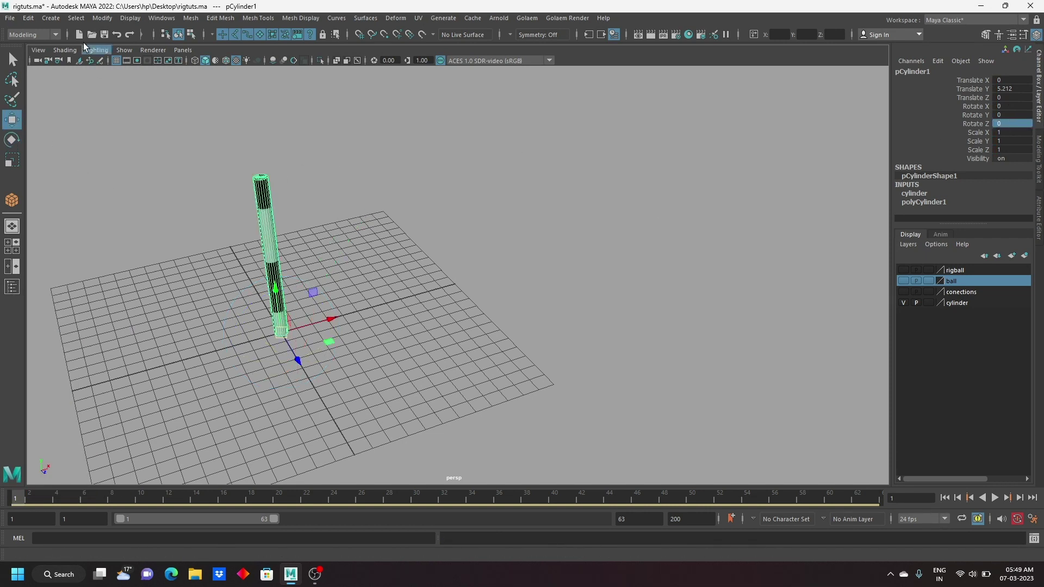
pyautogui.click(51, 18)
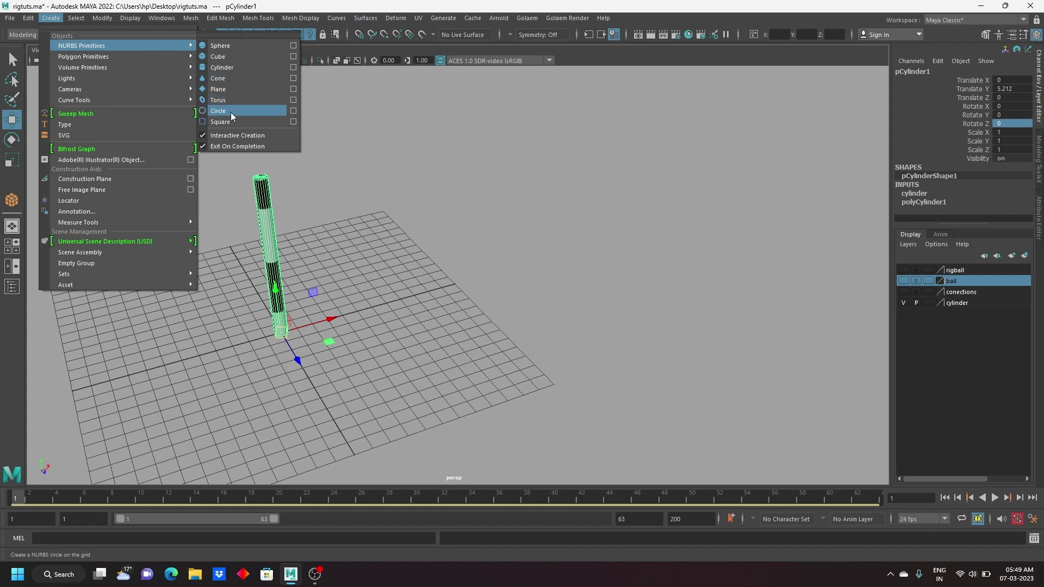
pyautogui.click(230, 111)
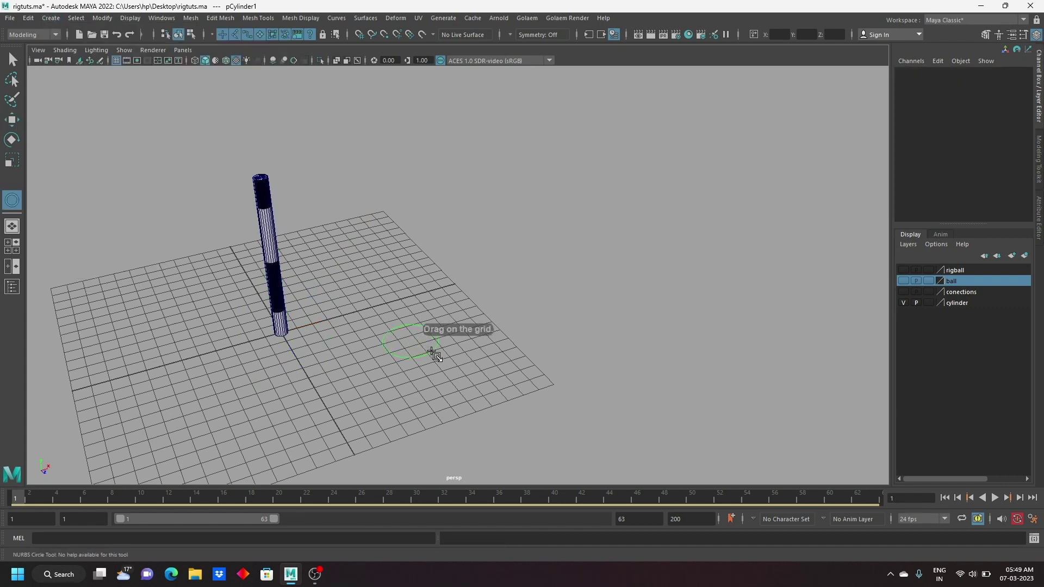
pyautogui.press('w')
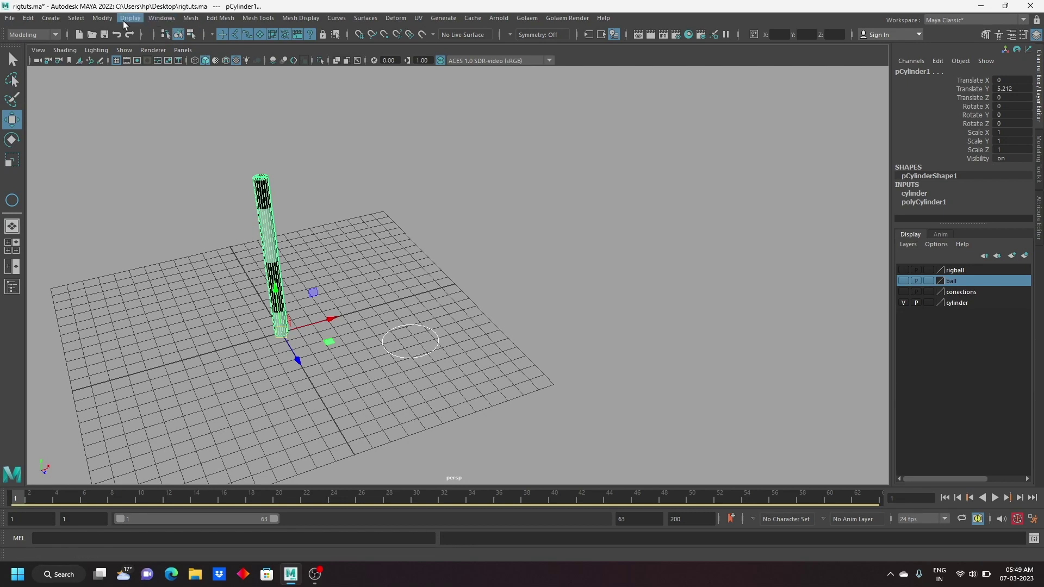
pyautogui.click(102, 18)
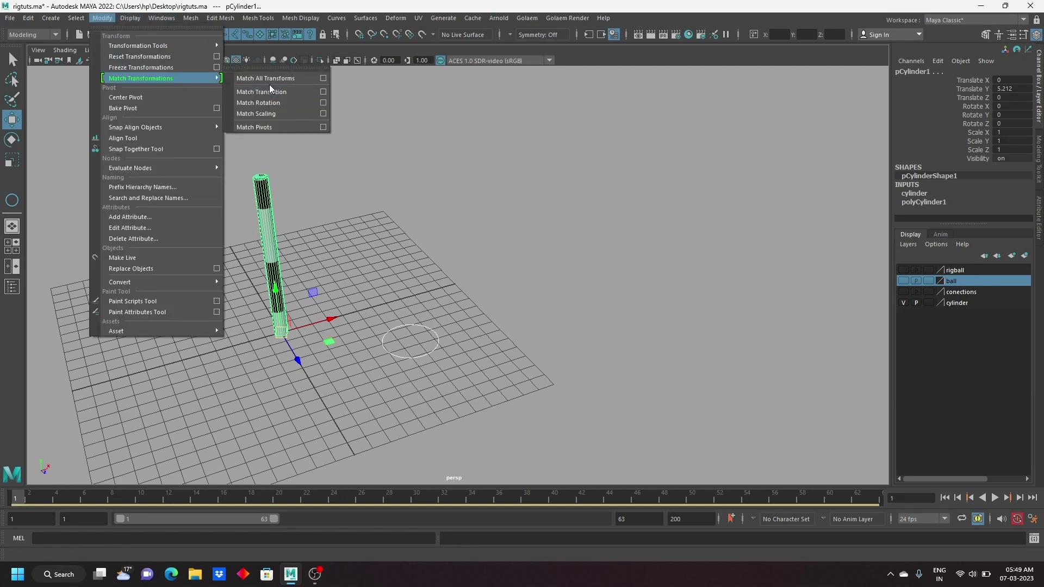
pyautogui.click(272, 76)
# Step: Parent the cylinder under nurbsCircle11 and confirm the cylinder is its child
pyautogui.click(312, 348)
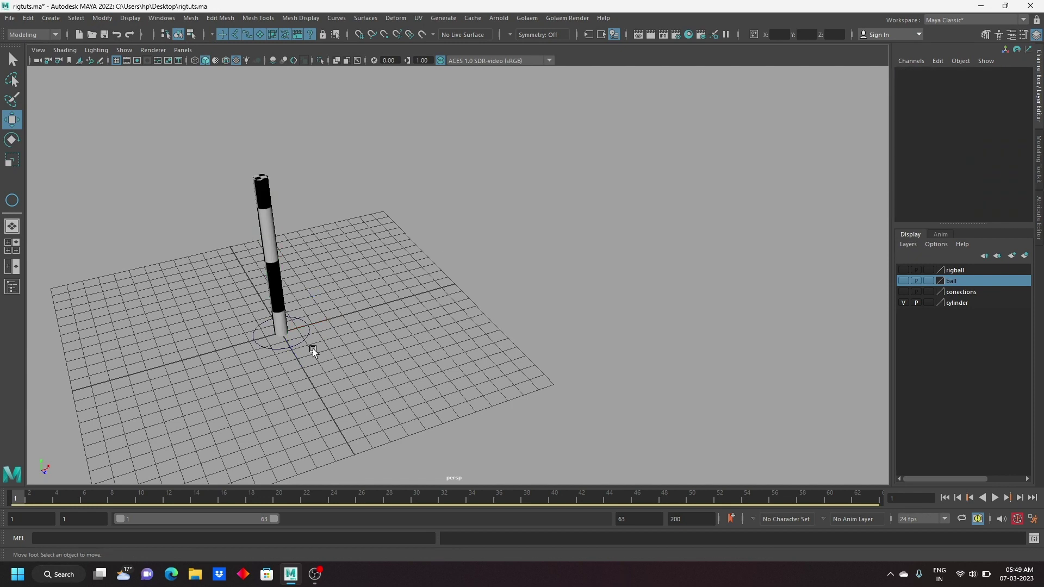
pyautogui.moveTo(235, 240); pyautogui.dragTo(347, 218)
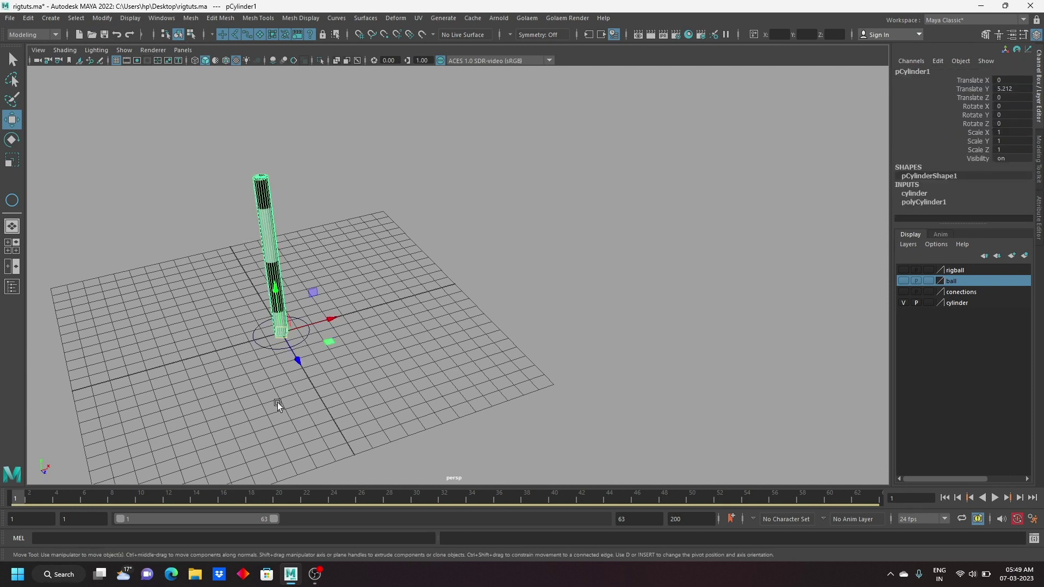
pyautogui.keyDown('shift'); pyautogui.click(262, 335); pyautogui.keyUp('shift')
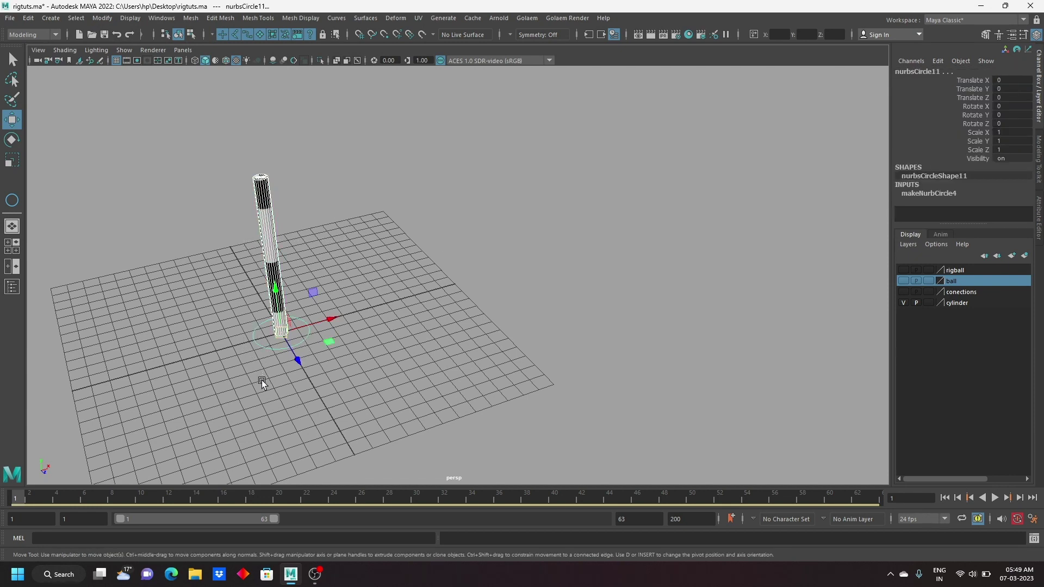
pyautogui.press('p')
pyautogui.click(262, 380)
pyautogui.click(253, 336)
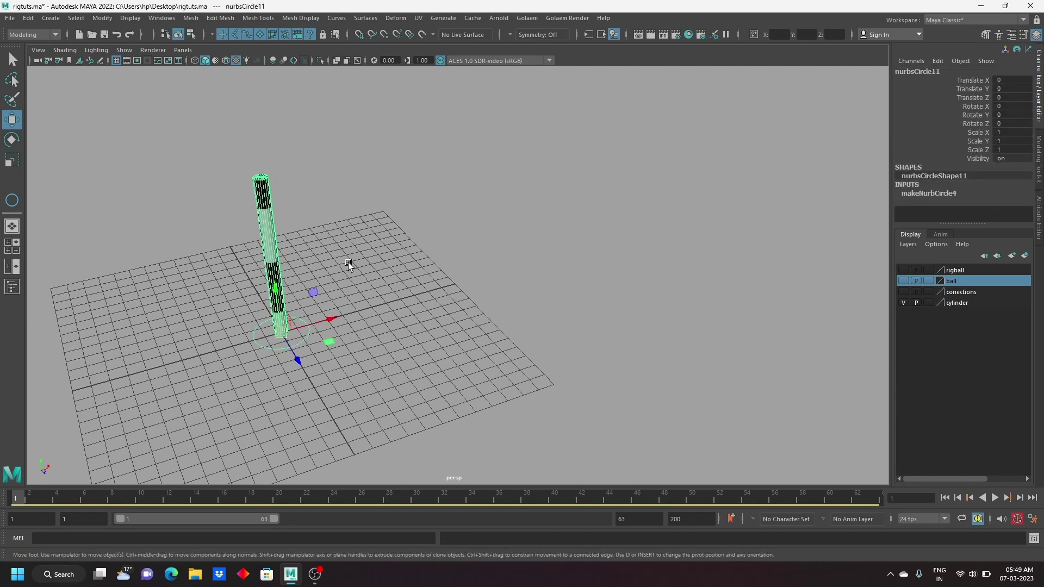
pyautogui.press('Down')
# Step: Test-move the cylinder and its parent circle, undoing both moves
pyautogui.moveTo(280, 362)
pyautogui.mouseDown(button='middle')
pyautogui.moveTo(296, 381)
pyautogui.moveTo(293, 242)
pyautogui.mouseUp(button='middle')
pyautogui.hotkey('ctrl', 'z')
pyautogui.press('Up')
pyautogui.hotkey('ctrl', 'z')
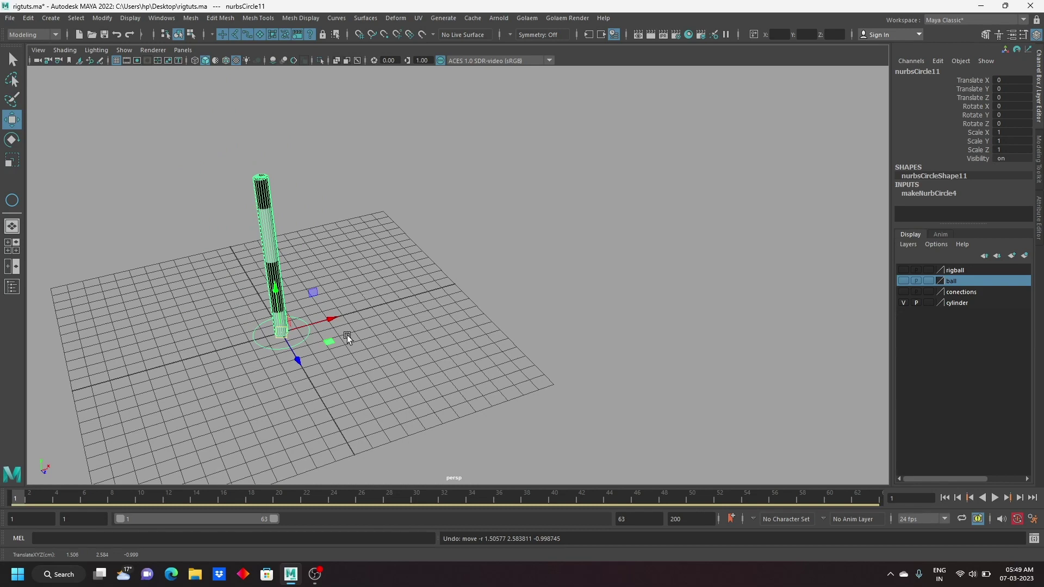
# Step: Key nurbsCircle11 tilted on Z at frame 1 and rotated on X at frame 16
pyautogui.press('e')
pyautogui.moveTo(249, 298); pyautogui.dragTo(279, 286)
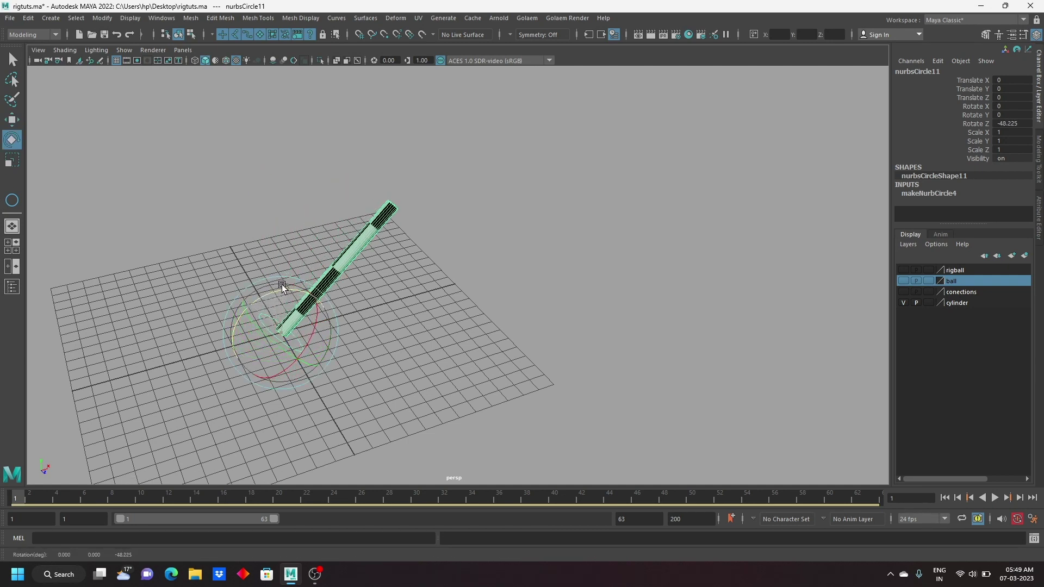
pyautogui.press('s')
pyautogui.click(220, 498)
pyautogui.moveTo(314, 328); pyautogui.dragTo(283, 403)
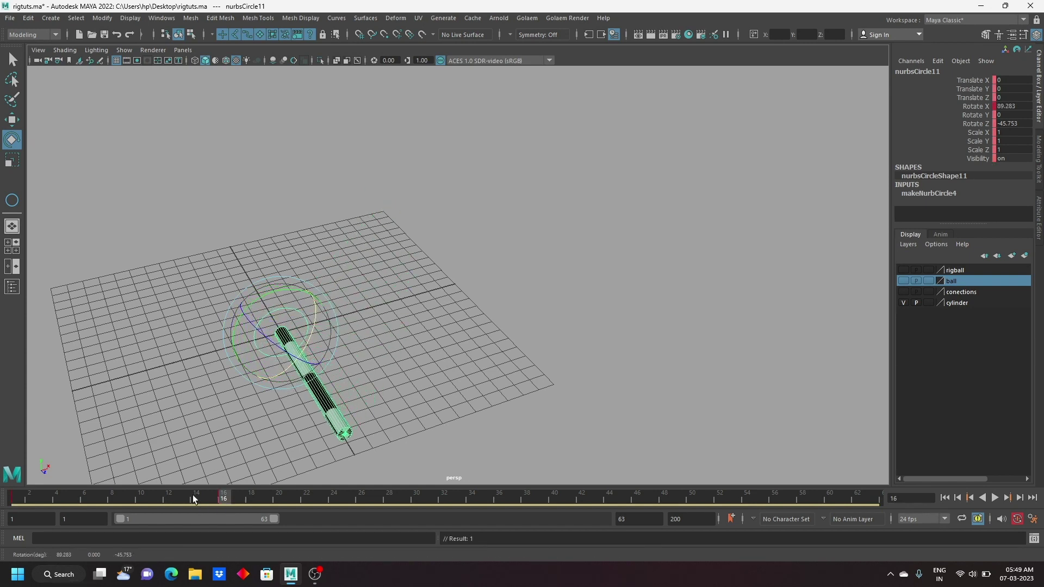
pyautogui.press('s')
# Step: Play and stop the swing, then select the cylinder and return to frame 1
pyautogui.hotkey('alt', 'v')
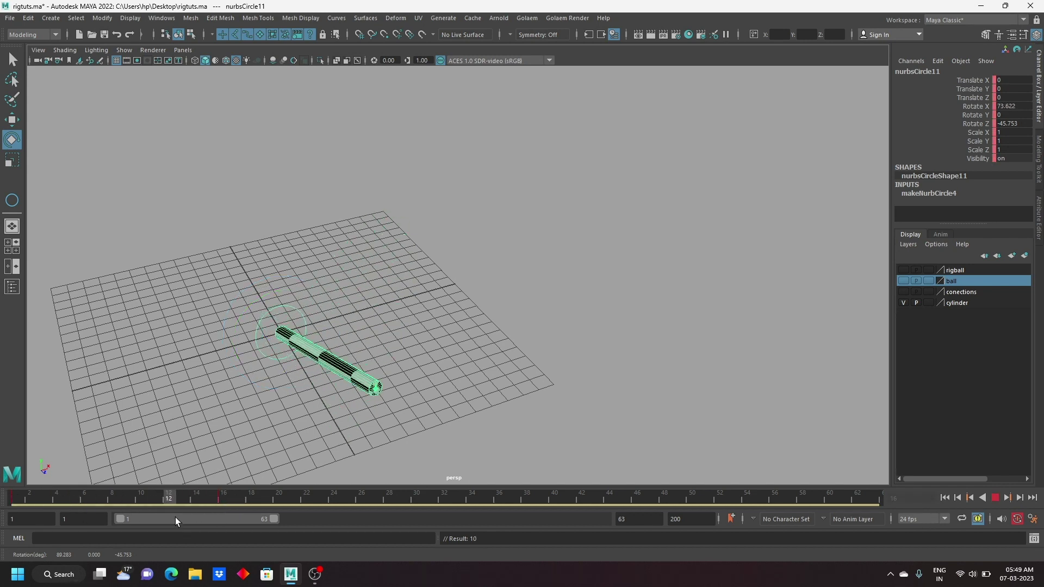
pyautogui.hotkey('alt', 'v')
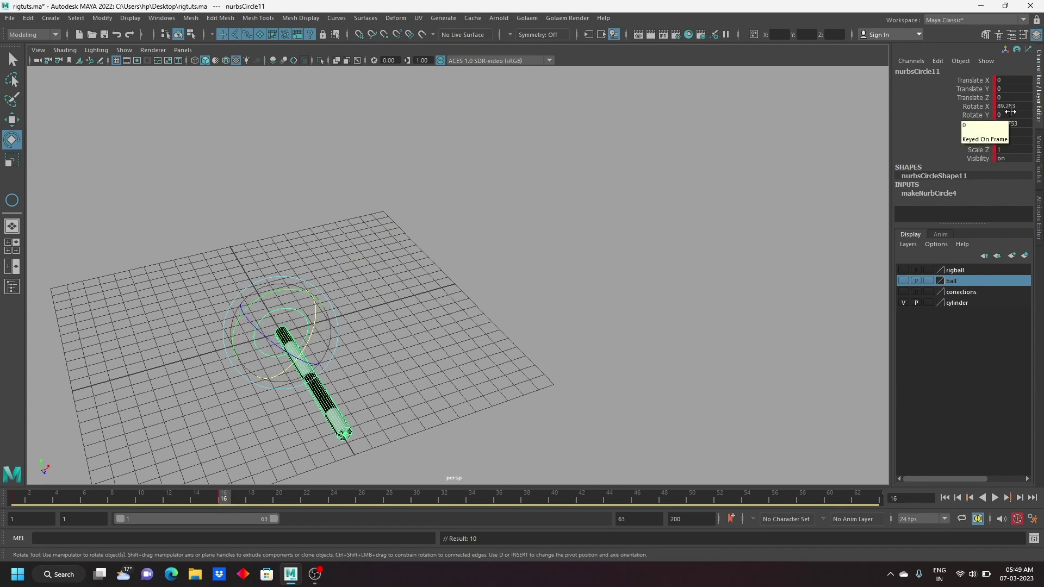
pyautogui.moveTo(427, 414); pyautogui.dragTo(263, 423)
pyautogui.click(14, 499)
# Step: Key pCylinder1 at frame 1, then spin it in Y to about -1166 at frame 16 and check playback
pyautogui.press('s')
pyautogui.hotkey('alt', 'v')
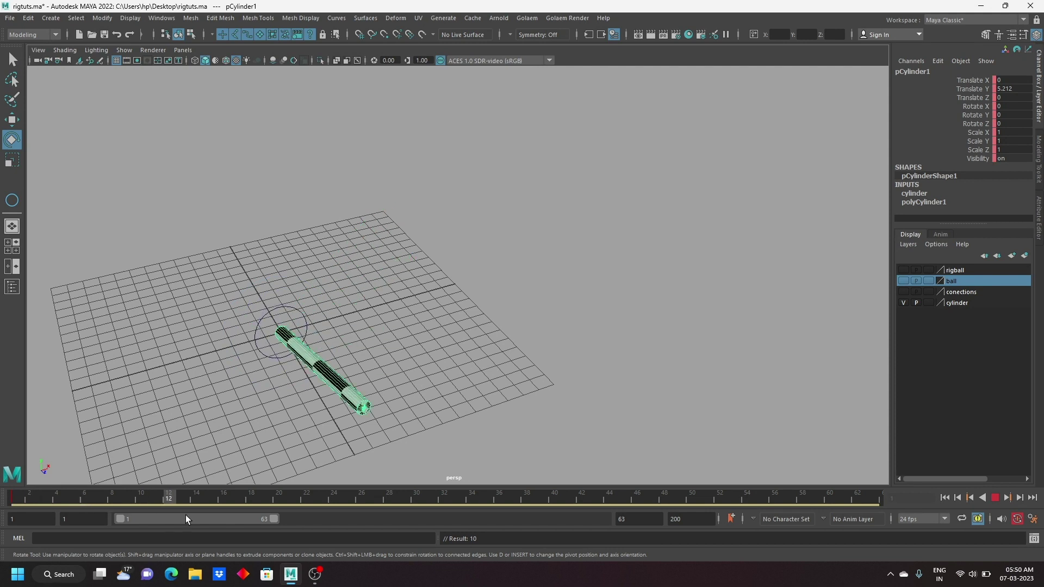
pyautogui.press('Escape')
pyautogui.moveTo(270, 293)
pyautogui.mouseDown()
pyautogui.moveTo(358, 403)
pyautogui.moveTo(386, 286)
pyautogui.mouseUp()
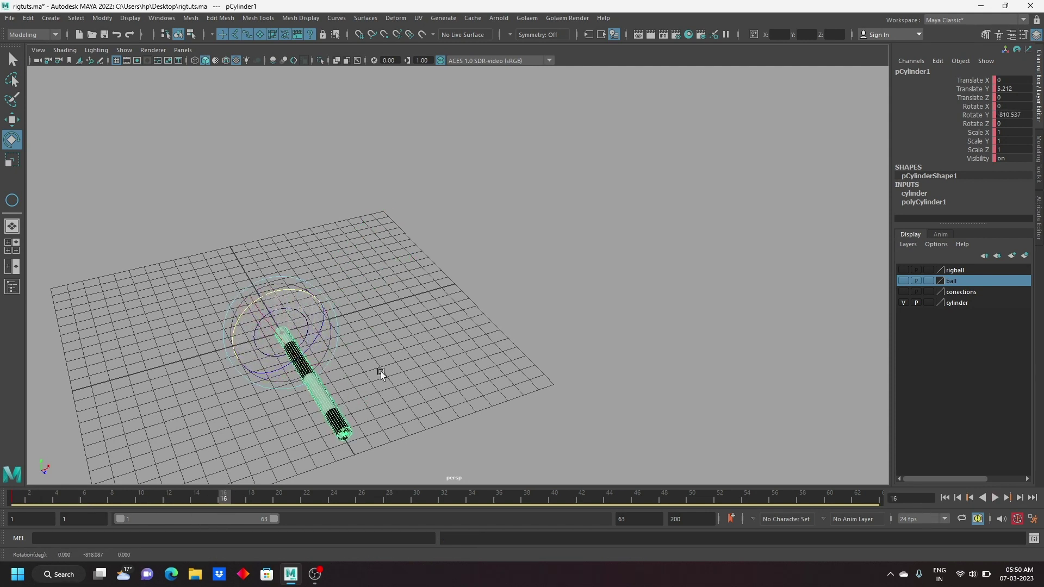
pyautogui.hotkey('alt', 'v')
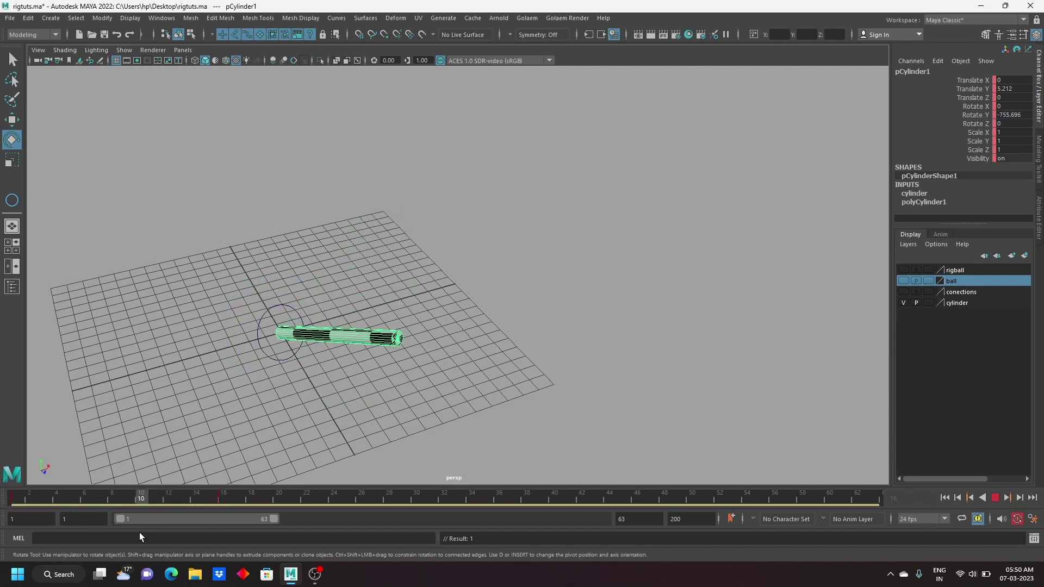
pyautogui.hotkey('alt', 'v')
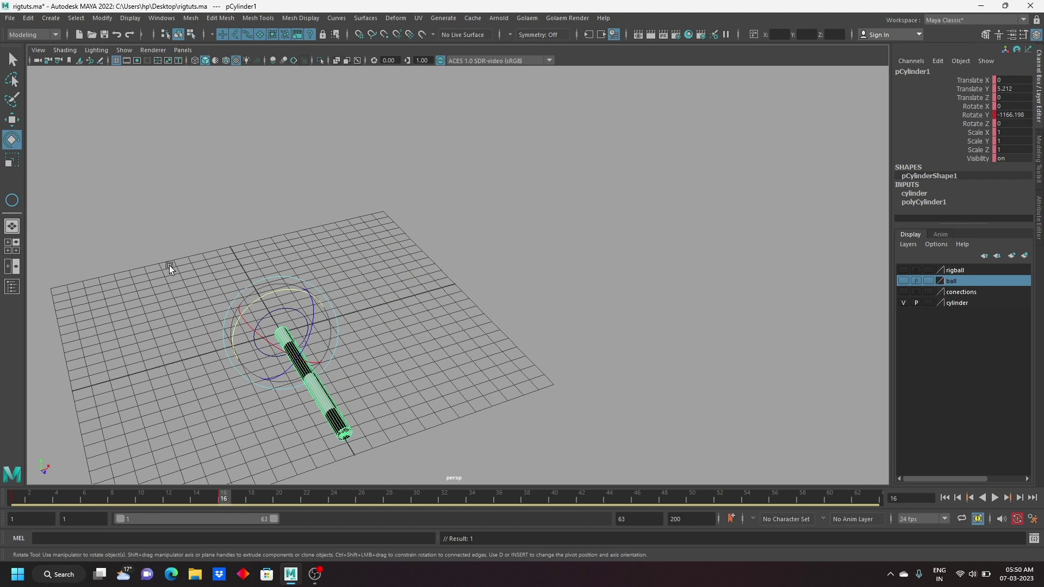
# Step: Switch to the Move tool, select the circle control and cylinder, and play the animation
pyautogui.click(10, 120)
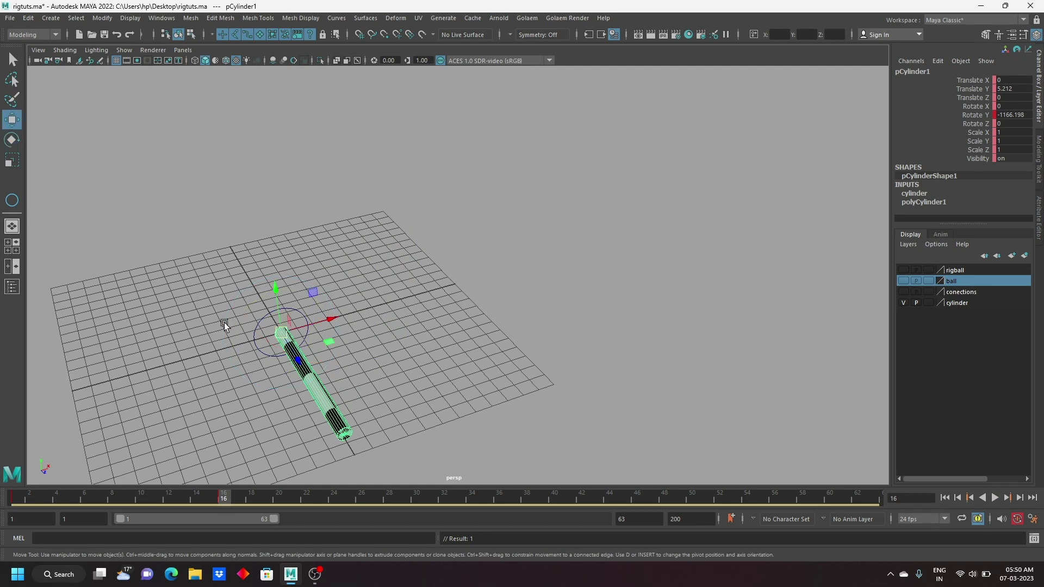
pyautogui.moveTo(229, 316); pyautogui.dragTo(265, 341)
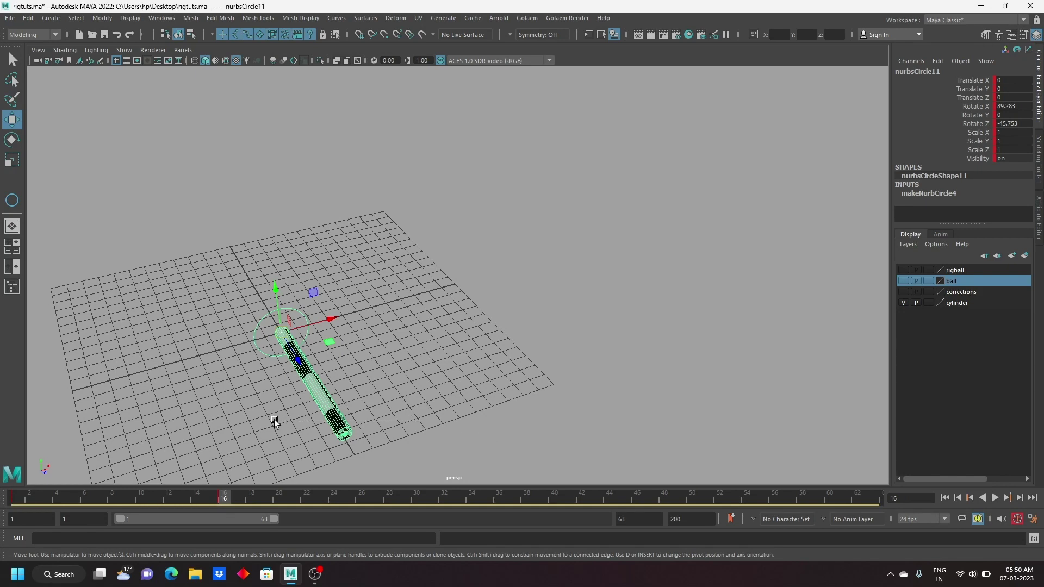
pyautogui.click(346, 433)
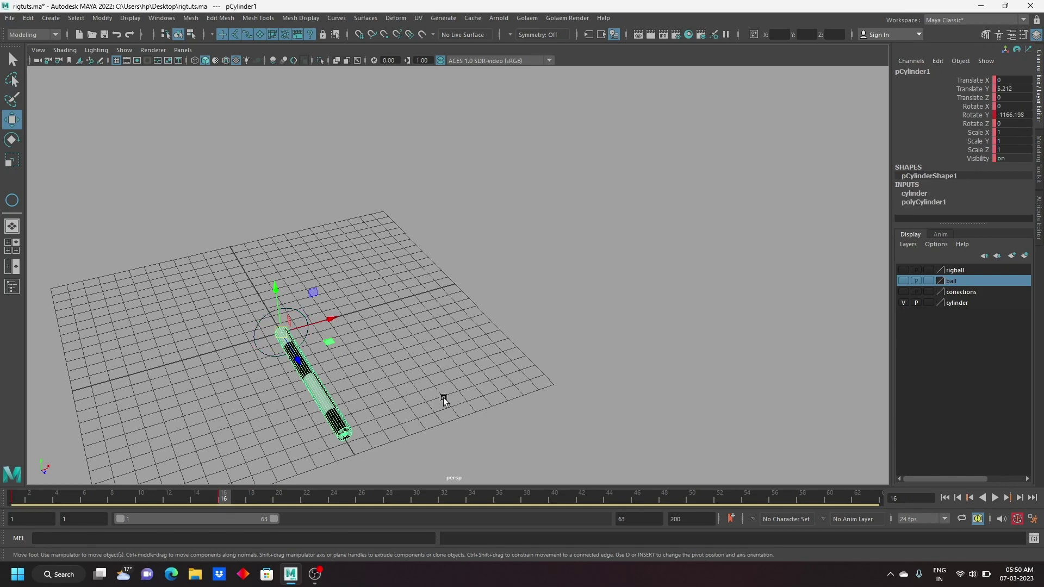
pyautogui.hotkey('alt', 'v')
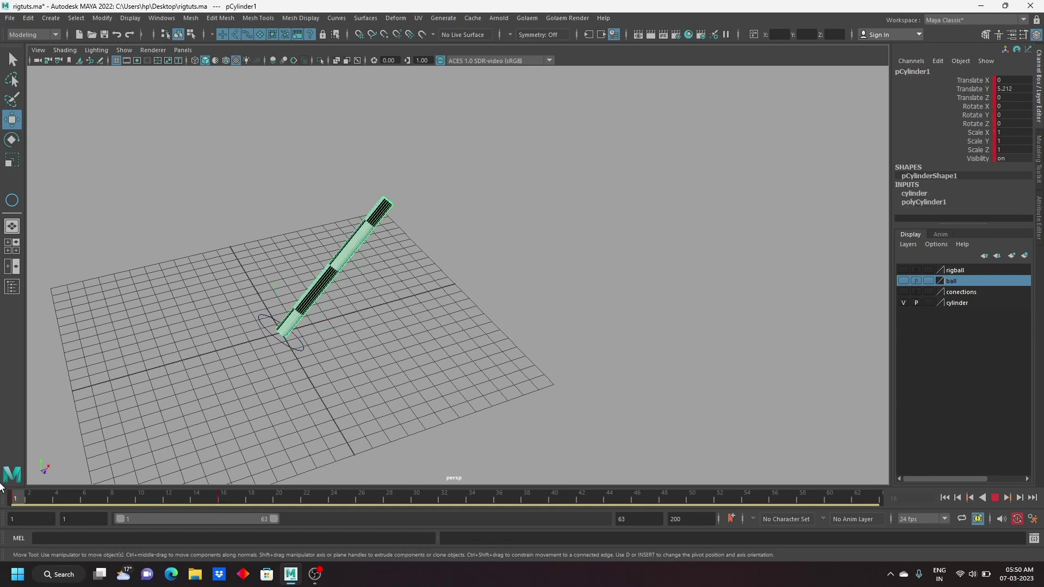
# Step: Review playback once more, then marquee-select the cylinder with nurbsCircle11 and delete both
pyautogui.hotkey('alt', 'v')
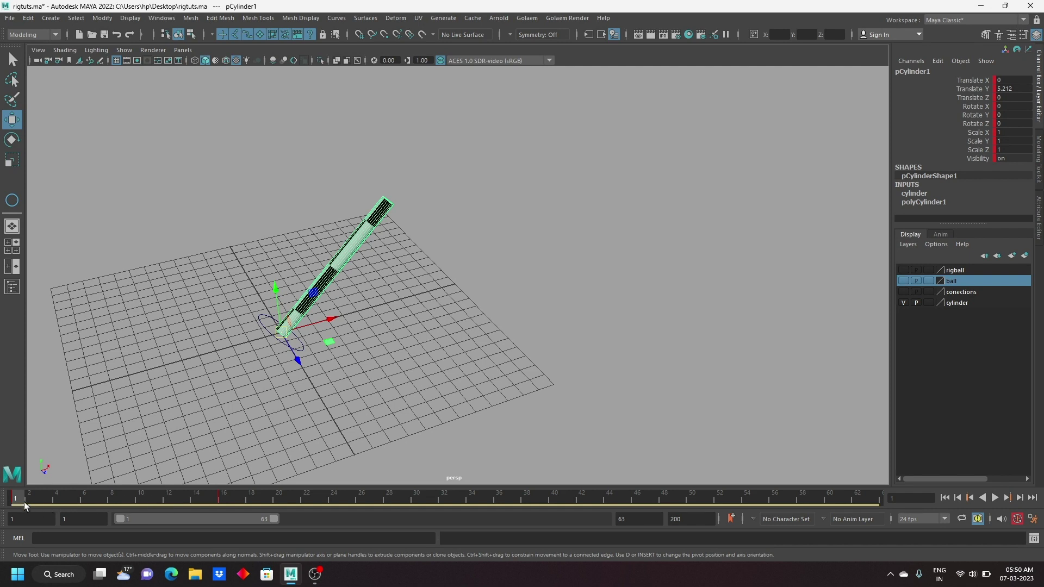
pyautogui.hotkey('alt', 'v')
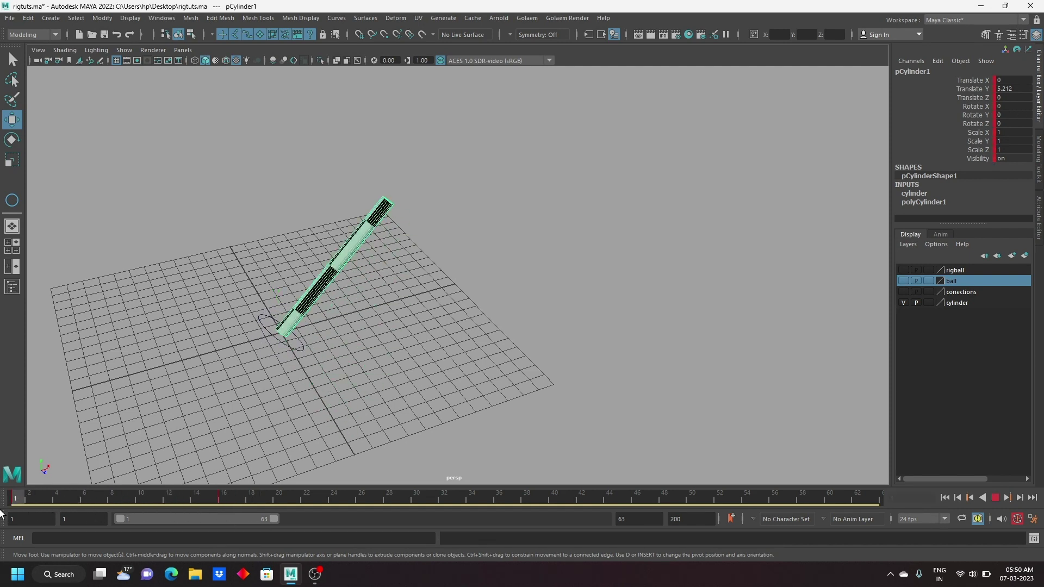
pyautogui.hotkey('alt', 'v')
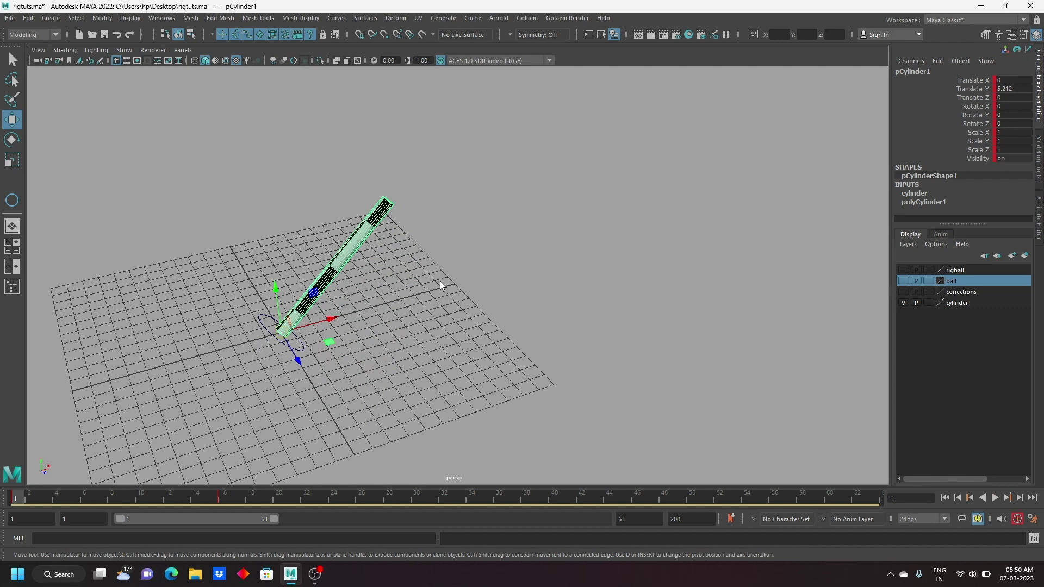
pyautogui.moveTo(272, 229); pyautogui.dragTo(537, 249)
pyautogui.moveTo(256, 320); pyautogui.dragTo(258, 322)
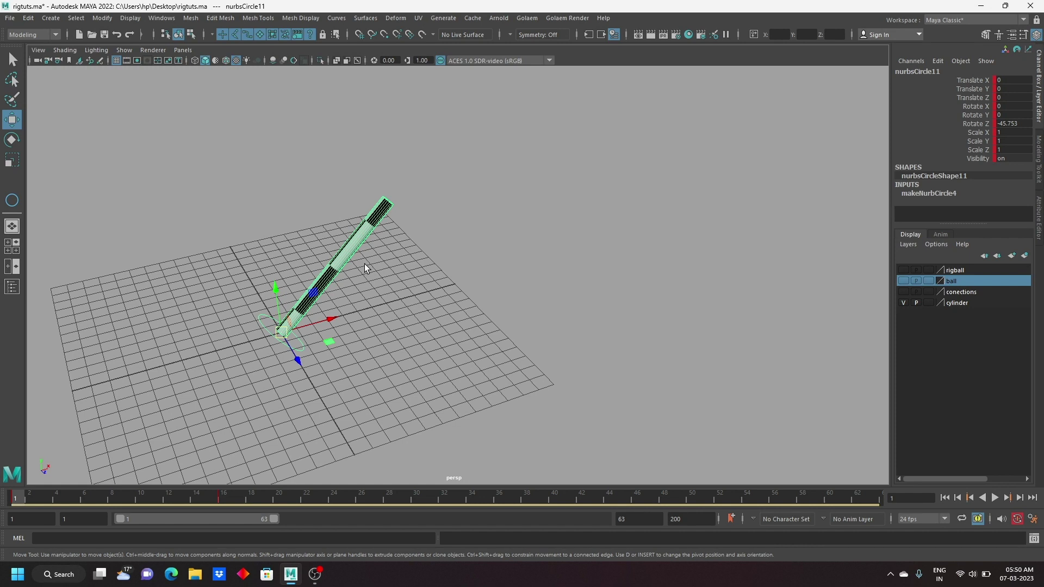
pyautogui.moveTo(481, 159); pyautogui.dragTo(150, 419)
pyautogui.press('Delete')
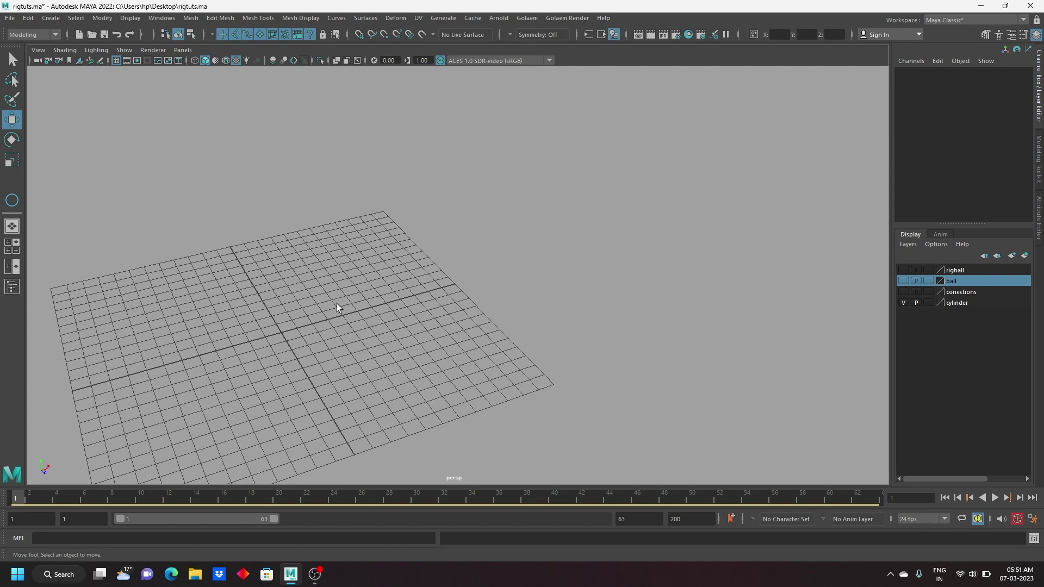
# Step: Check the Move tool's Axis Orientation options, leaving it on World
pyautogui.click(50, 18)
pyautogui.doubleClick(12, 120)
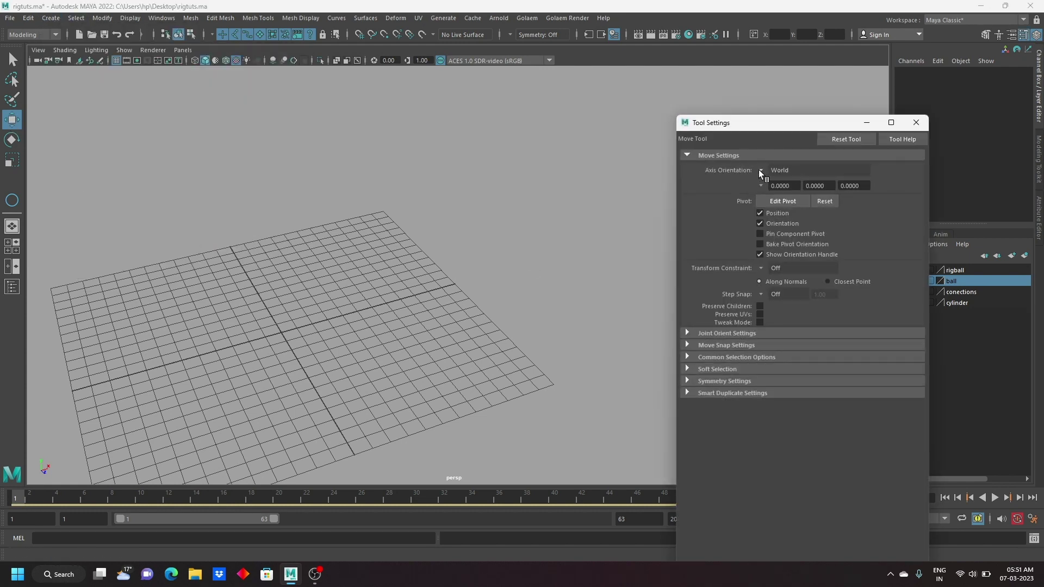
pyautogui.click(759, 172)
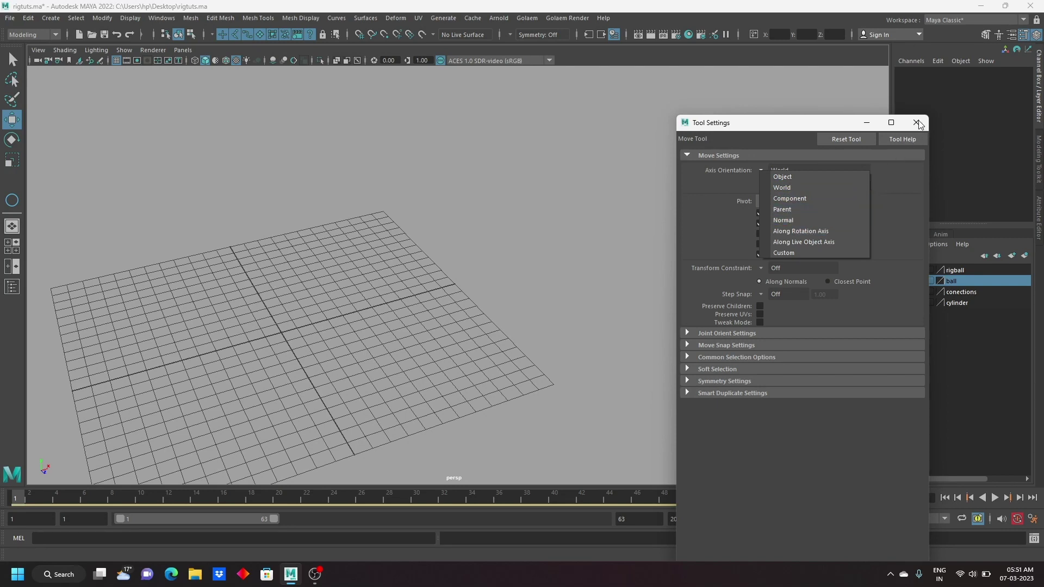
pyautogui.click(776, 128)
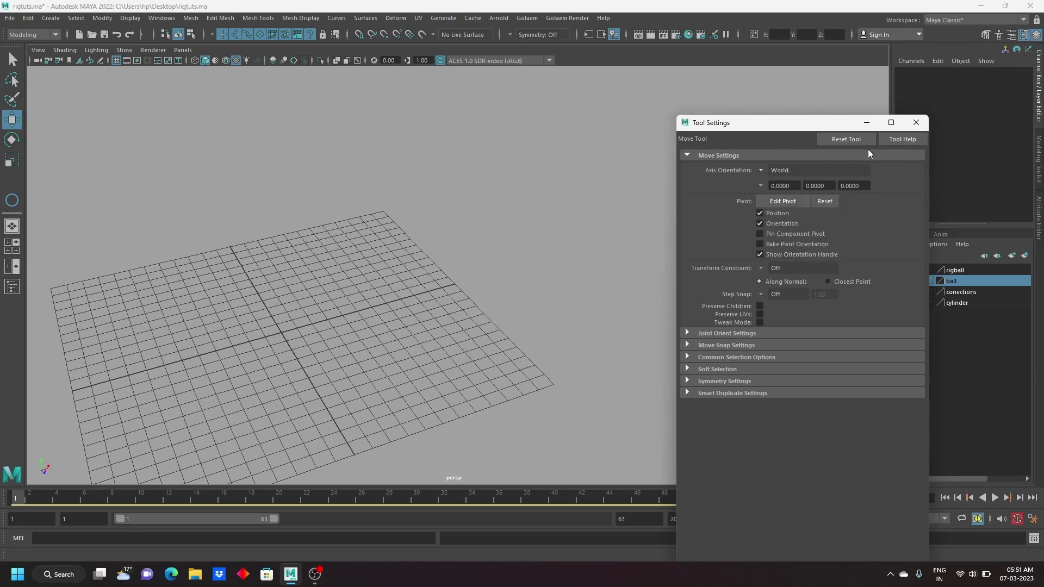
# Step: Check the Rotate tool's Axis Orientation options, leaving it on Object, and close Tool Settings
pyautogui.click(916, 125)
pyautogui.doubleClick(12, 140)
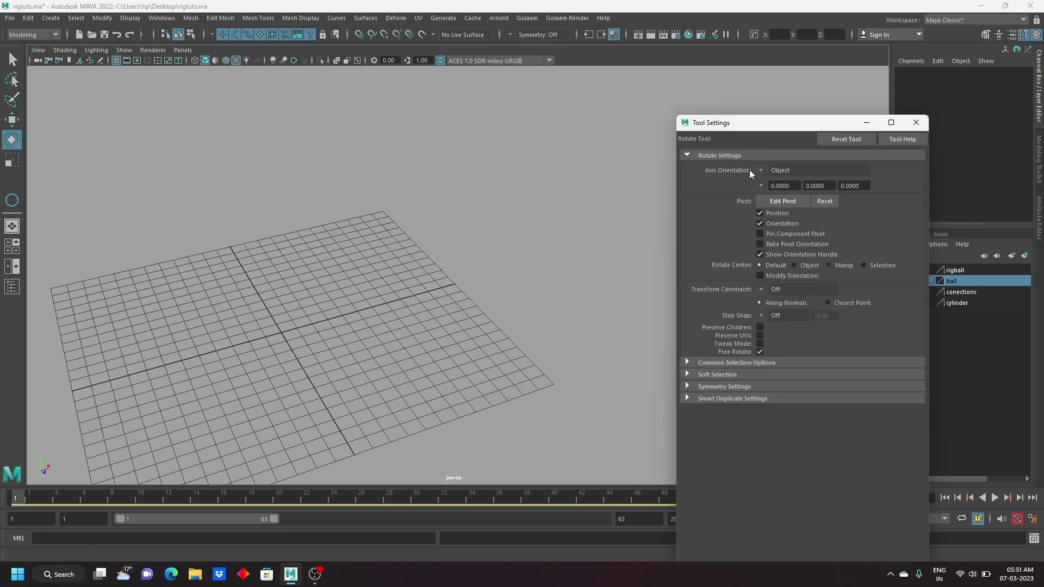
pyautogui.click(761, 171)
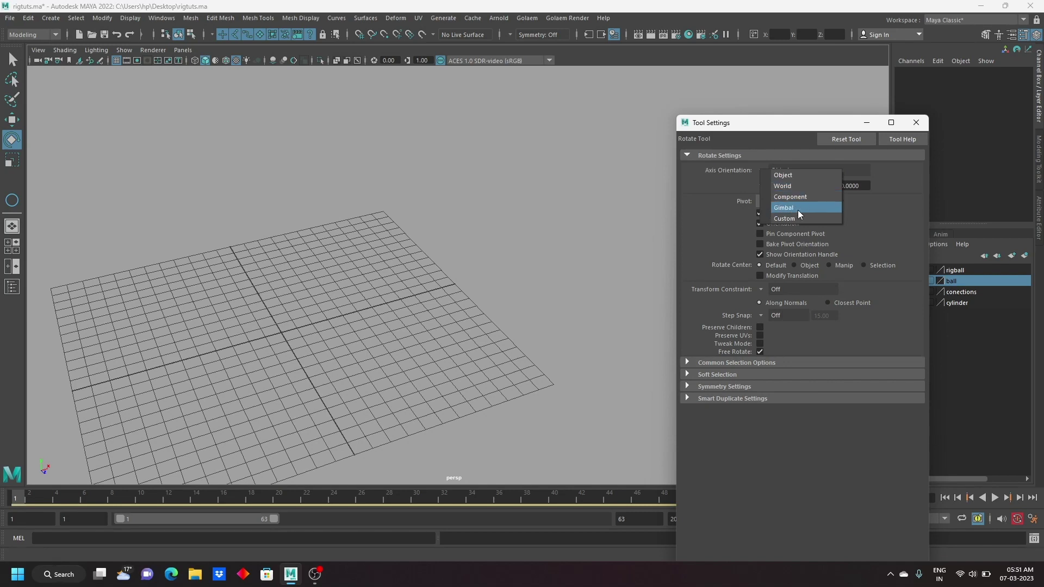
pyautogui.click(909, 130)
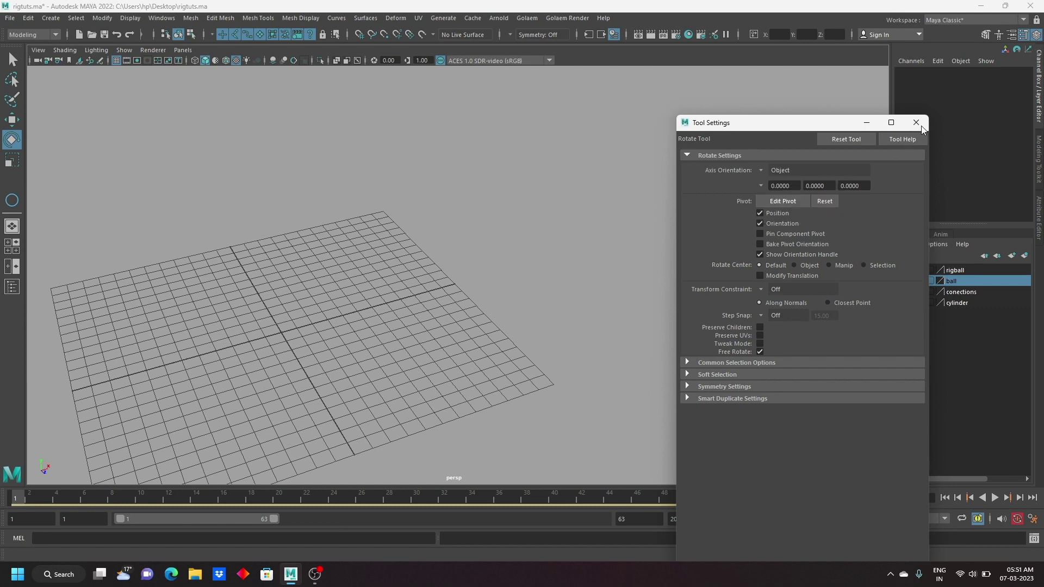
pyautogui.click(916, 122)
# Step: Drag-create a polygon sphere on the grid, frame it, and hide the viewport grid
pyautogui.click(51, 18)
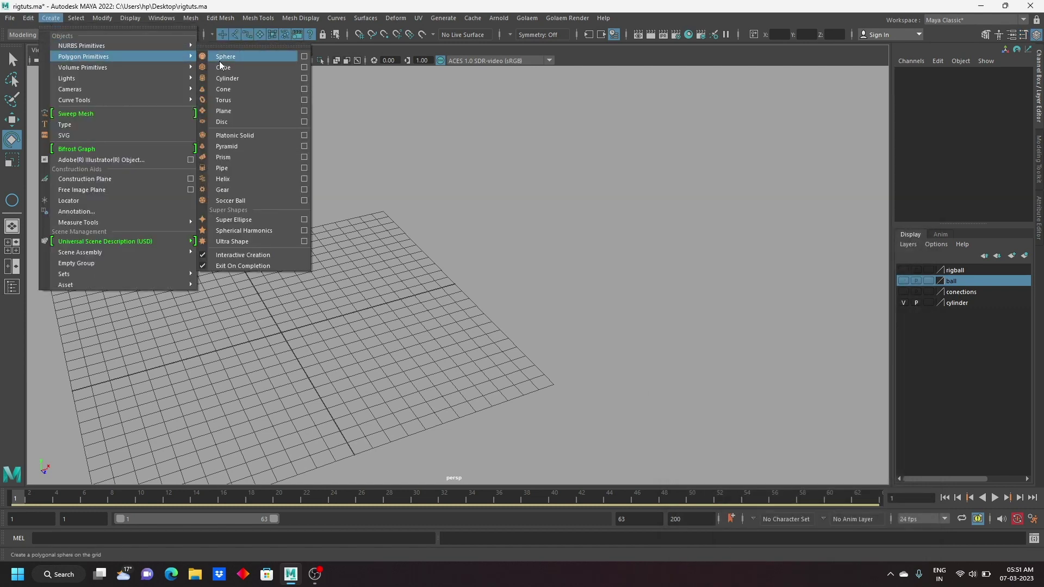
pyautogui.click(226, 53)
pyautogui.moveTo(297, 370); pyautogui.dragTo(326, 338)
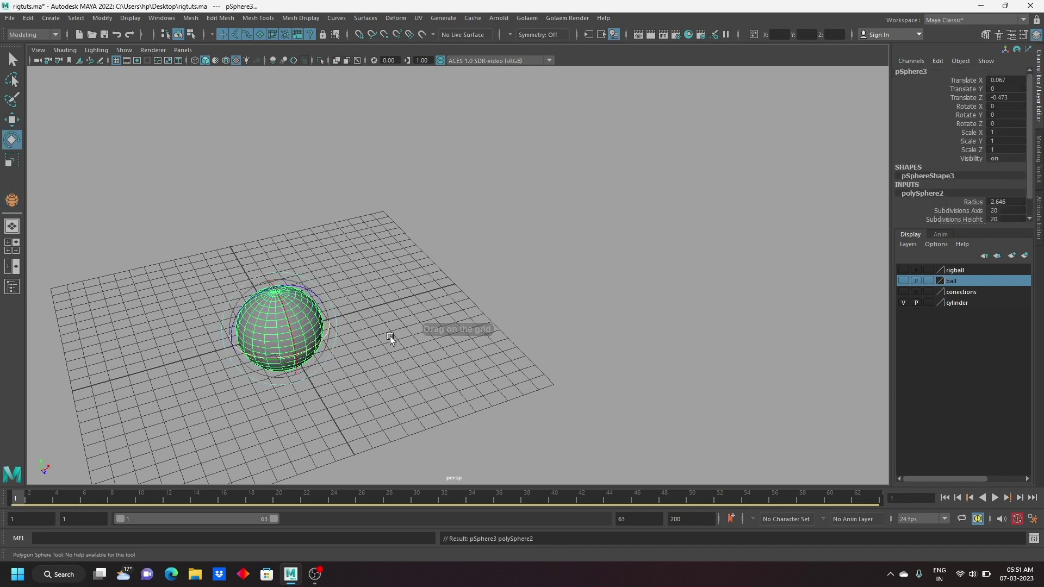
pyautogui.moveTo(389, 300)
pyautogui.keyDown('alt'); pyautogui.mouseDown()
pyautogui.moveTo(538, 247)
pyautogui.moveTo(510, 290)
pyautogui.moveTo(476, 297)
pyautogui.moveTo(492, 300)
pyautogui.mouseUp(); pyautogui.keyUp('alt')
pyautogui.scroll(-2, 495, 302)
pyautogui.scroll(-2, 495, 307)
pyautogui.scroll(-3, 492, 326)
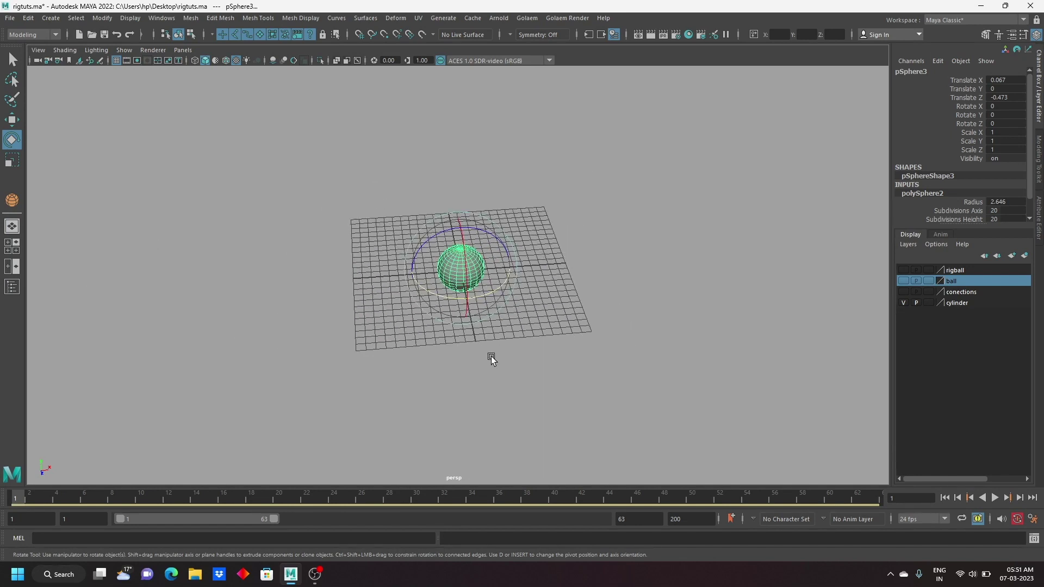
pyautogui.scroll(-1, 495, 321)
pyautogui.click(114, 60)
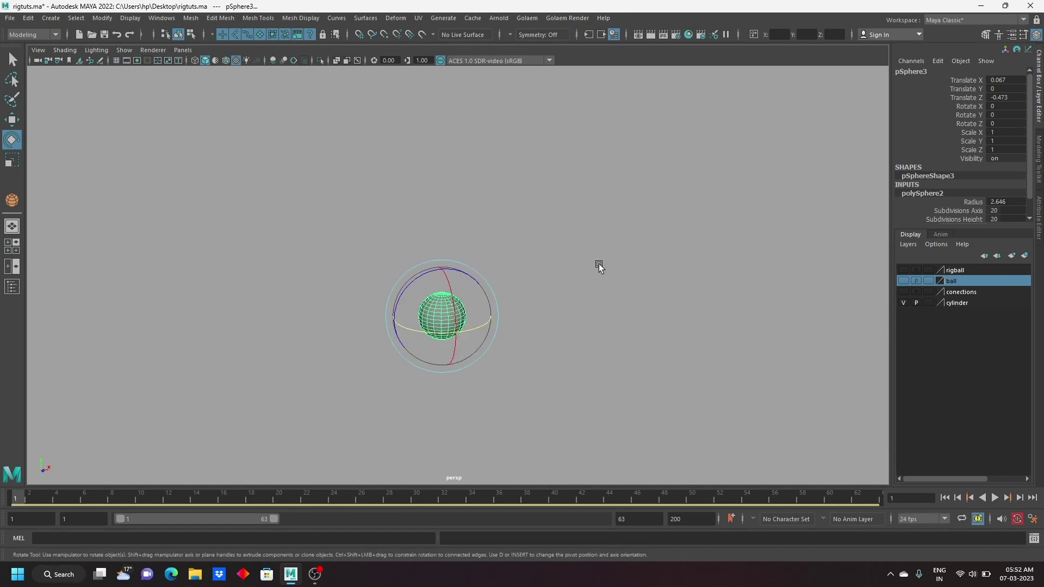
# Step: Test-rotate the sphere around X and then Y, undoing each rotation
pyautogui.click(967, 107)
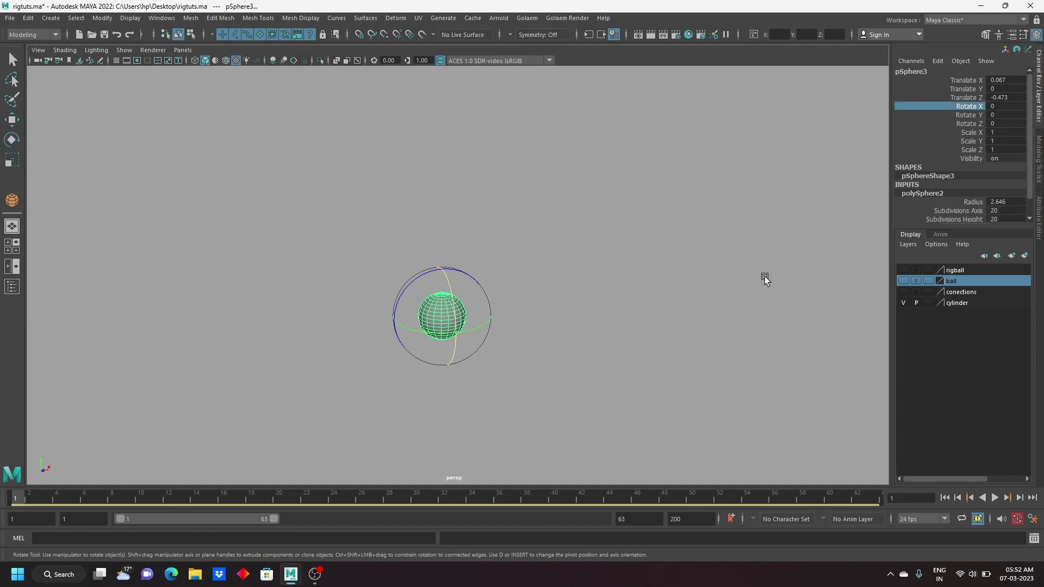
pyautogui.moveTo(676, 305)
pyautogui.keyDown('alt'); pyautogui.mouseDown()
pyautogui.moveTo(690, 314)
pyautogui.moveTo(533, 319)
pyautogui.mouseUp(); pyautogui.keyUp('alt')
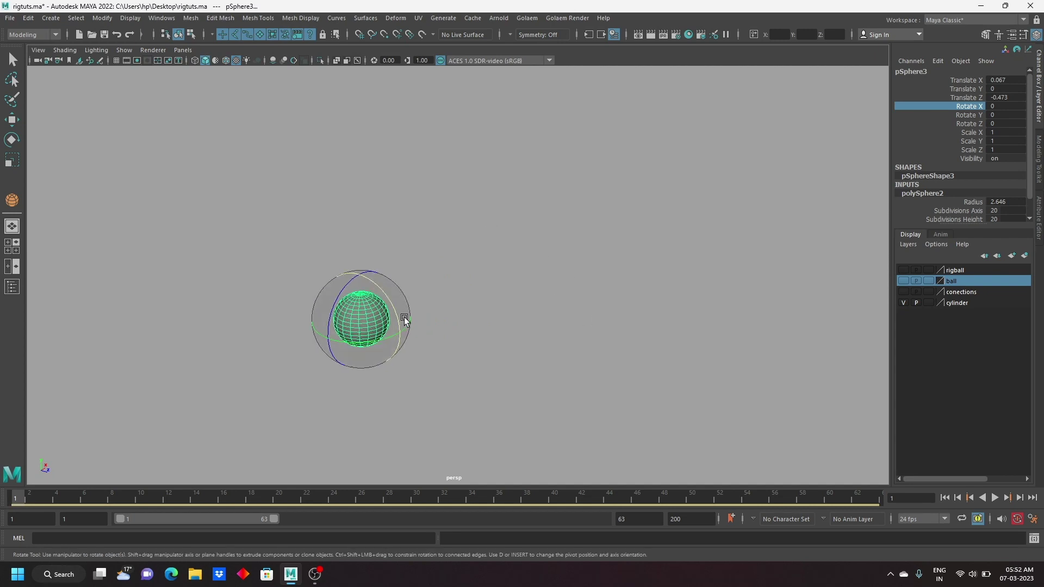
pyautogui.moveTo(512, 189)
pyautogui.mouseDown(button='middle')
pyautogui.moveTo(699, 191)
pyautogui.moveTo(718, 201)
pyautogui.moveTo(534, 211)
pyautogui.moveTo(708, 244)
pyautogui.moveTo(536, 251)
pyautogui.moveTo(676, 266)
pyautogui.moveTo(651, 278)
pyautogui.moveTo(511, 280)
pyautogui.moveTo(625, 294)
pyautogui.moveTo(530, 291)
pyautogui.mouseUp(button='middle')
pyautogui.hotkey('ctrl', 'z')
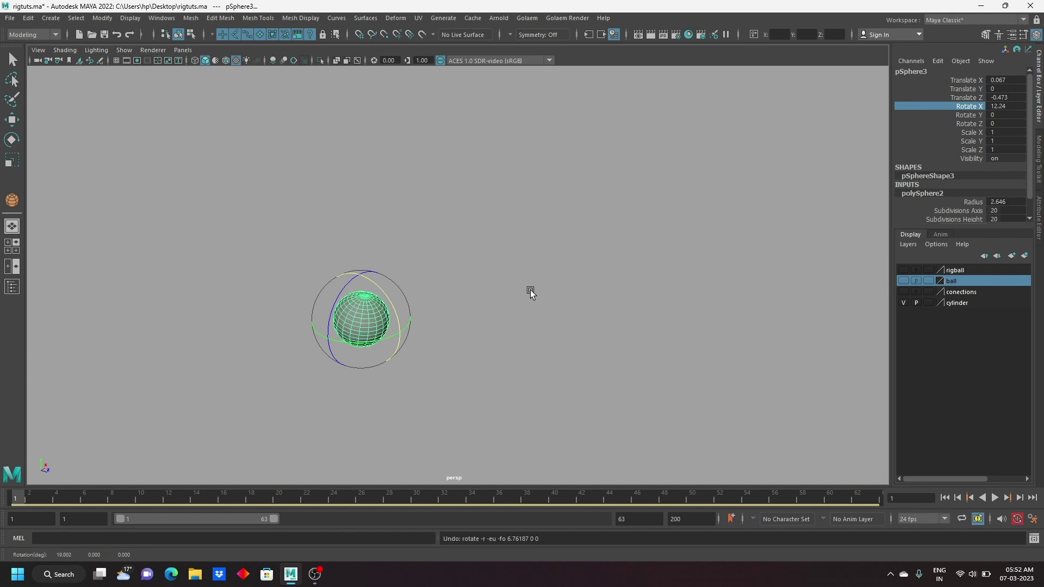
pyautogui.click(965, 114)
pyautogui.moveTo(614, 223)
pyautogui.mouseDown(button='middle')
pyautogui.moveTo(575, 217)
pyautogui.moveTo(682, 226)
pyautogui.moveTo(644, 229)
pyautogui.mouseUp(button='middle')
pyautogui.hotkey('ctrl', 'z')
# Step: Set Rotate X to 0, try further Y rotations, then reset Rotate Y to 0
pyautogui.doubleClick(1002, 107)
pyautogui.write('0')
pyautogui.press('Return')
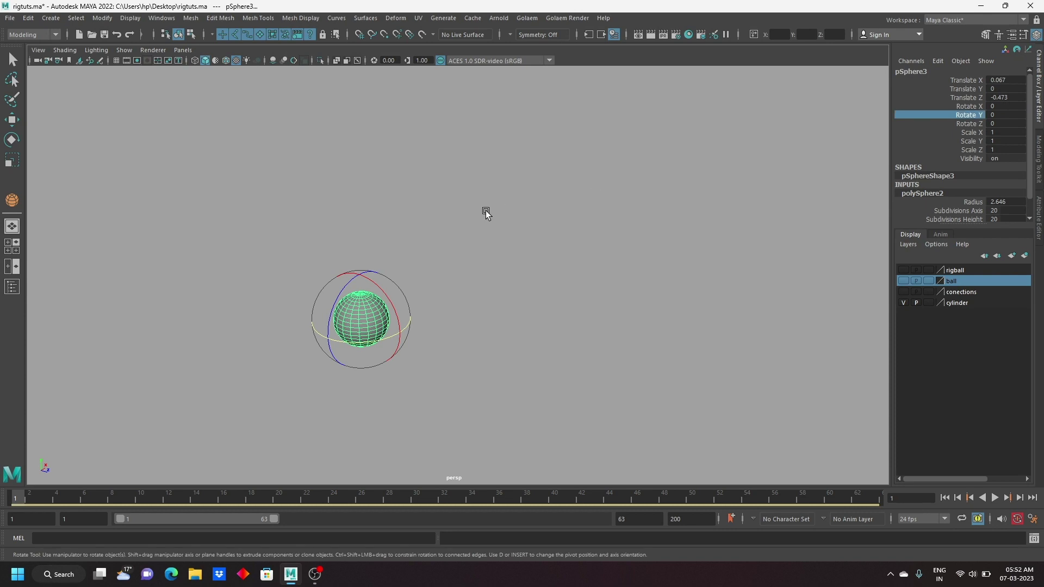
pyautogui.moveTo(485, 210)
pyautogui.mouseDown(button='middle')
pyautogui.moveTo(581, 218)
pyautogui.moveTo(485, 239)
pyautogui.moveTo(544, 254)
pyautogui.mouseUp(button='middle')
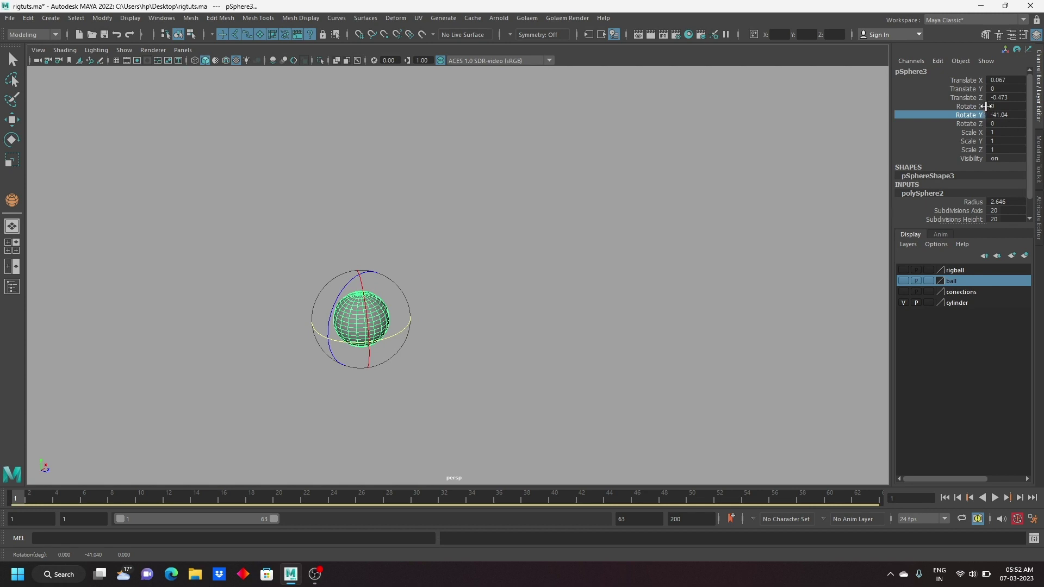
pyautogui.moveTo(608, 276)
pyautogui.mouseDown(button='middle')
pyautogui.moveTo(649, 282)
pyautogui.moveTo(547, 308)
pyautogui.moveTo(566, 315)
pyautogui.mouseUp(button='middle')
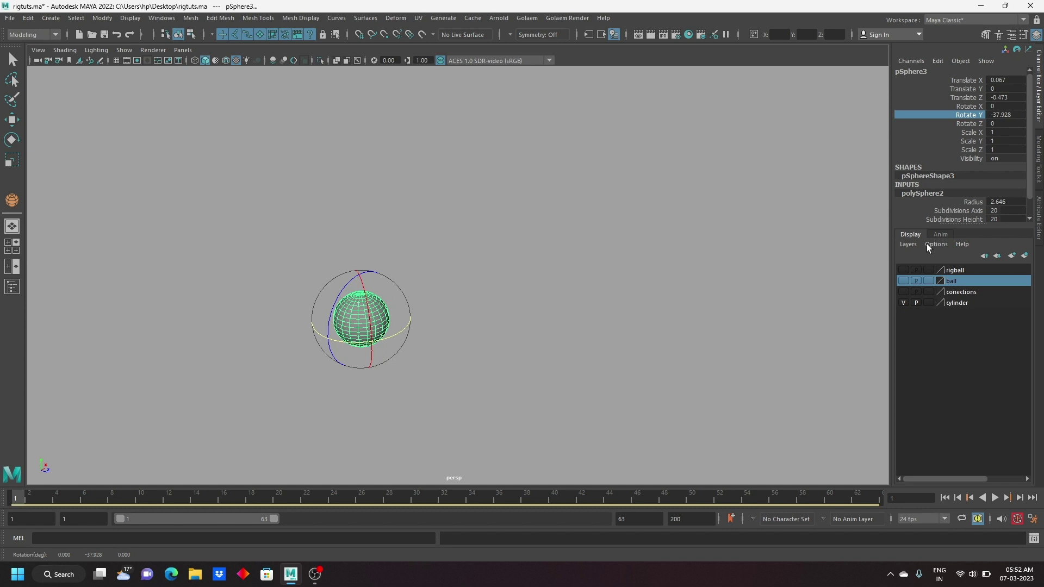
pyautogui.click(1003, 115)
pyautogui.write('0')
pyautogui.press('Return')
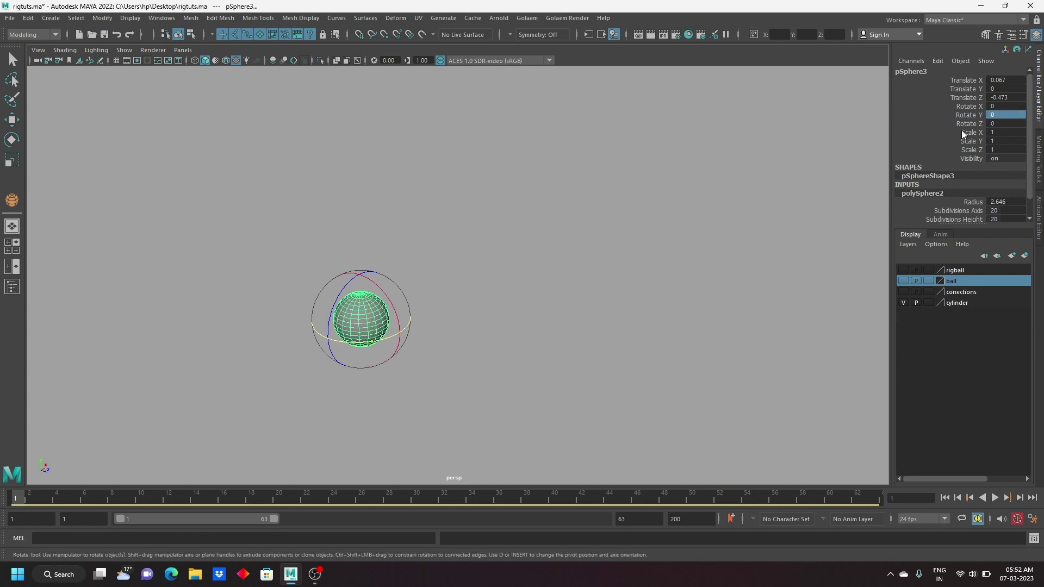
# Step: Test-rotate the sphere around Z and undo it back to 0
pyautogui.click(954, 124)
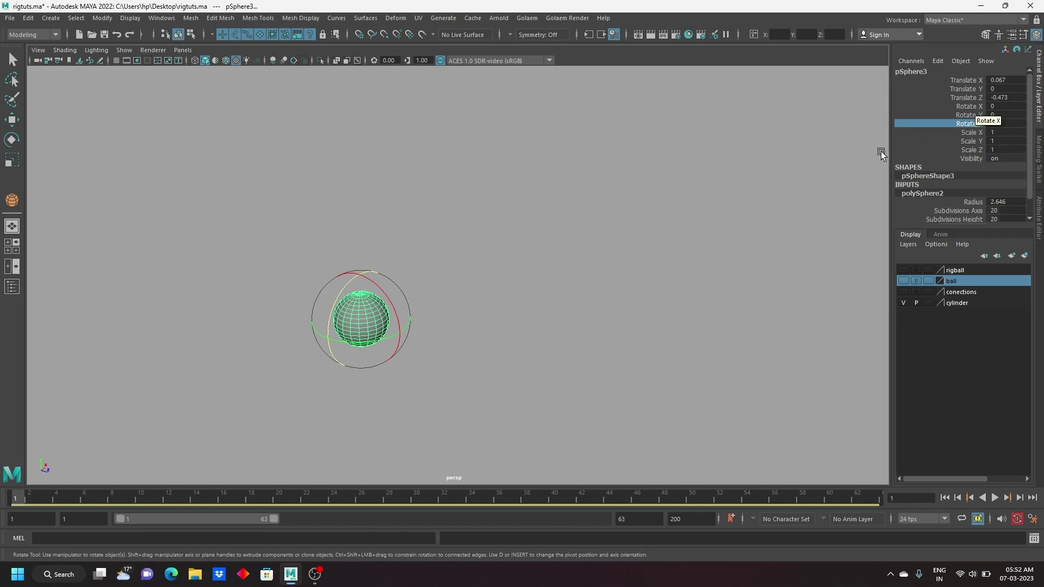
pyautogui.moveTo(579, 282)
pyautogui.mouseDown(button='middle')
pyautogui.moveTo(699, 294)
pyautogui.moveTo(647, 353)
pyautogui.moveTo(510, 356)
pyautogui.moveTo(652, 363)
pyautogui.moveTo(489, 366)
pyautogui.moveTo(686, 369)
pyautogui.moveTo(509, 375)
pyautogui.moveTo(559, 383)
pyautogui.mouseUp(button='middle')
pyautogui.hotkey('ctrl', 'z')
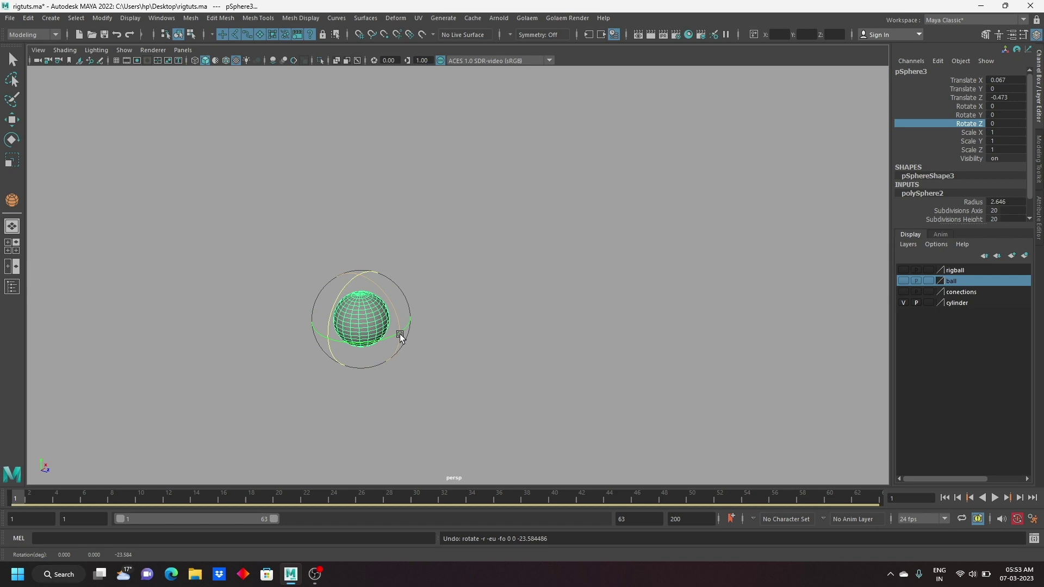
pyautogui.click(973, 116)
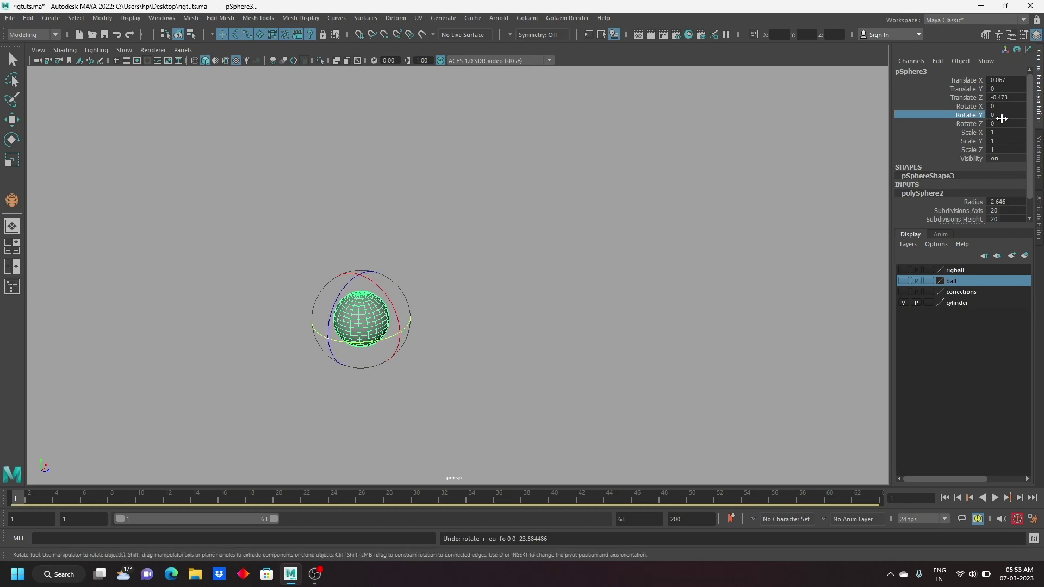
# Step: Turn pSphere3 to -89.712 in Y, undoing test rotations on X and Z
pyautogui.moveTo(533, 263)
pyautogui.mouseDown(button='middle')
pyautogui.moveTo(527, 273)
pyautogui.moveTo(686, 264)
pyautogui.mouseUp(button='middle')
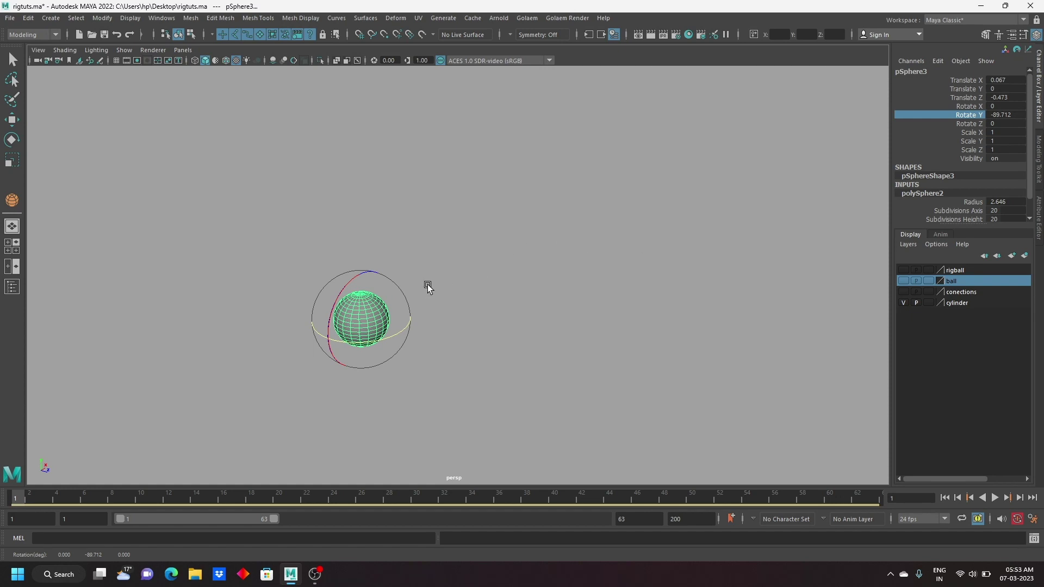
pyautogui.click(966, 106)
pyautogui.moveTo(515, 233)
pyautogui.mouseDown(button='middle')
pyautogui.moveTo(683, 211)
pyautogui.moveTo(704, 229)
pyautogui.moveTo(475, 284)
pyautogui.moveTo(662, 256)
pyautogui.mouseUp(button='middle')
pyautogui.hotkey('ctrl', 'z')
pyautogui.click(961, 123)
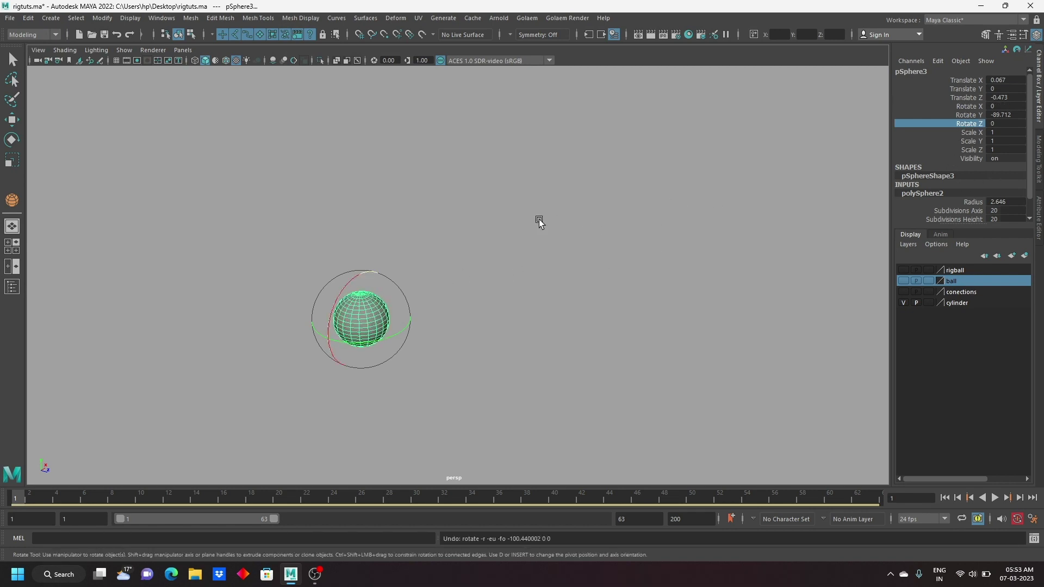
pyautogui.moveTo(510, 219)
pyautogui.mouseDown(button='middle')
pyautogui.moveTo(757, 210)
pyautogui.moveTo(511, 249)
pyautogui.moveTo(509, 266)
pyautogui.moveTo(641, 263)
pyautogui.mouseUp(button='middle')
pyautogui.hotkey('ctrl', 'z')
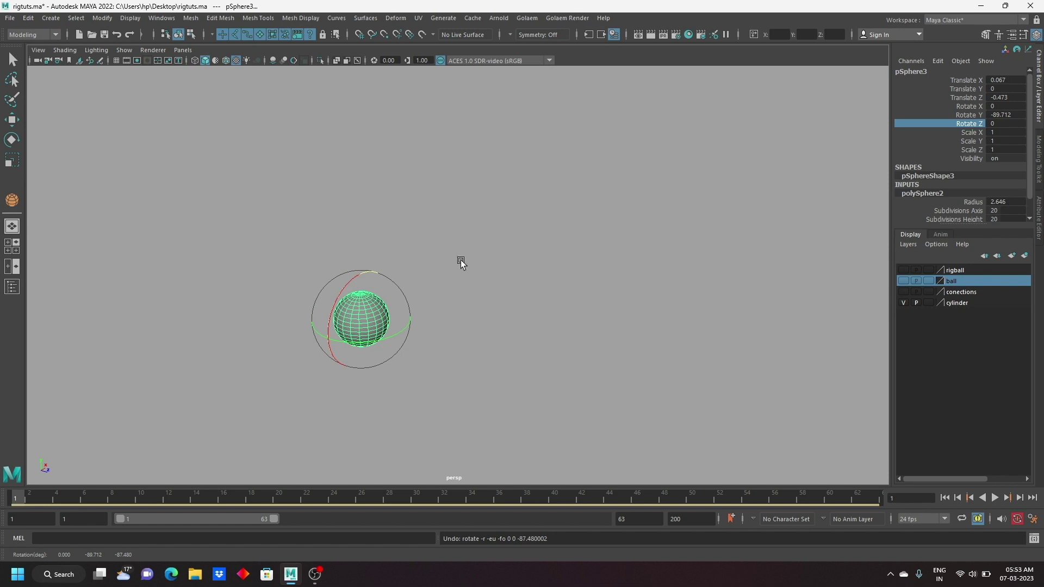
pyautogui.keyDown('alt'); pyautogui.moveTo(554, 391); pyautogui.dragTo(596, 373); pyautogui.keyUp('alt')
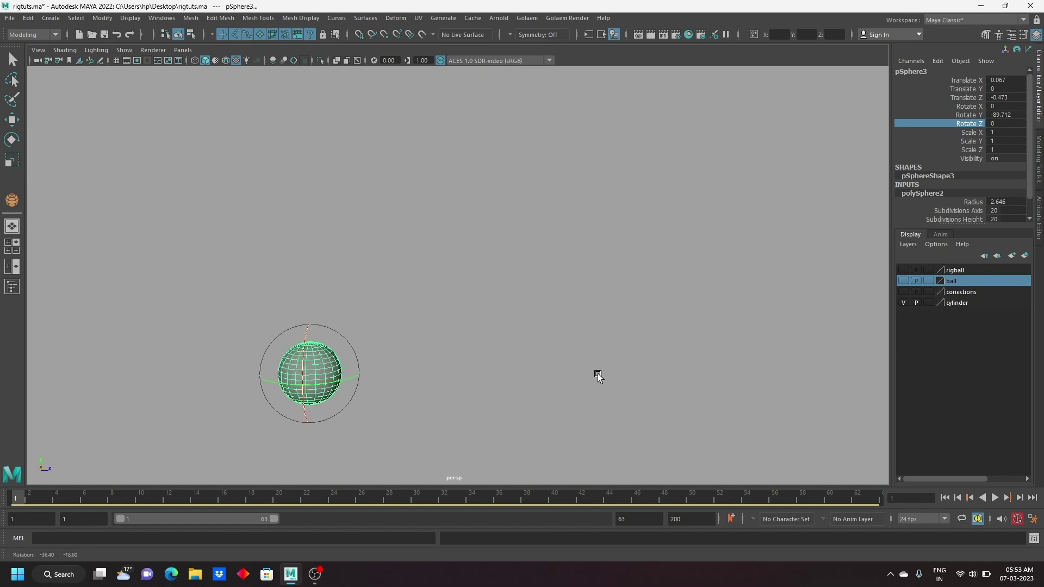
pyautogui.moveTo(625, 242)
pyautogui.keyDown('alt'); pyautogui.mouseDown()
pyautogui.moveTo(533, 268)
pyautogui.moveTo(565, 270)
pyautogui.mouseUp(); pyautogui.keyUp('alt')
pyautogui.scroll(2, 564, 273)
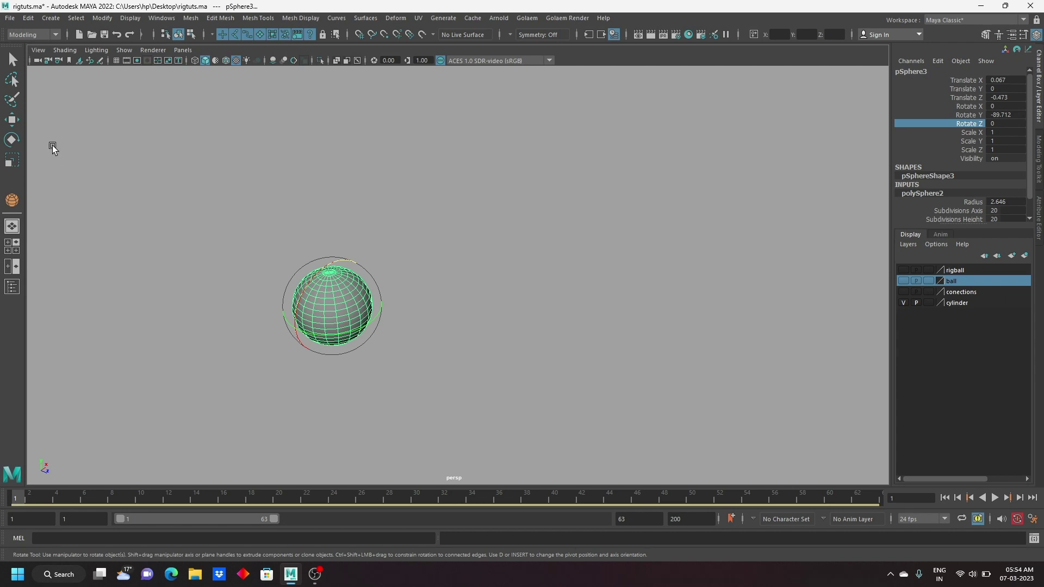
# Step: Switch to the Move tool and tumble, pan and zoom the view around pSphere3
pyautogui.click(11, 120)
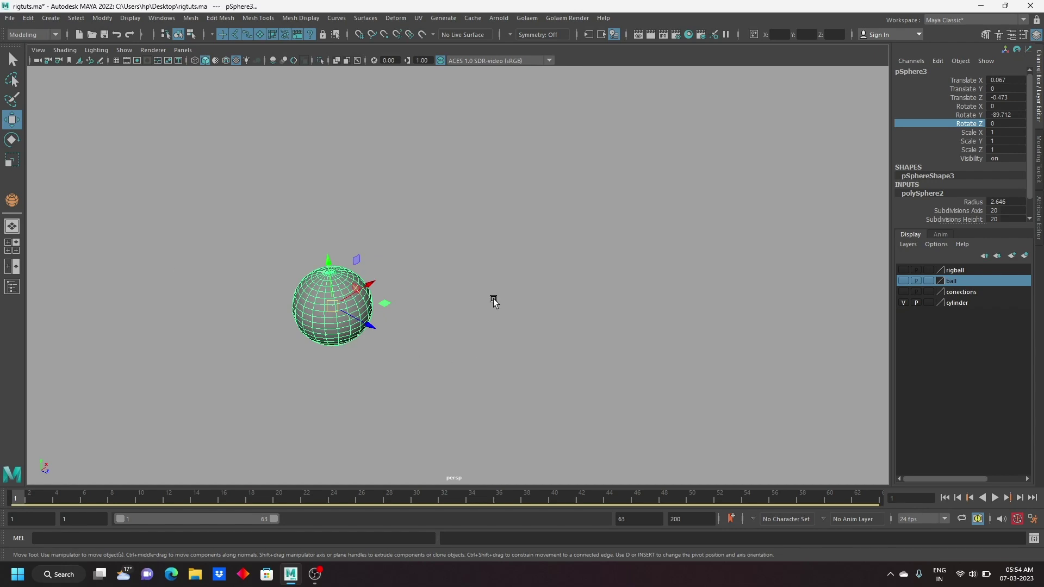
pyautogui.moveTo(309, 375)
pyautogui.keyDown('alt'); pyautogui.mouseDown()
pyautogui.moveTo(284, 350)
pyautogui.moveTo(550, 212)
pyautogui.moveTo(487, 320)
pyautogui.mouseUp(); pyautogui.keyUp('alt')
pyautogui.keyDown('alt'); pyautogui.moveTo(433, 229); pyautogui.dragTo(450, 359, button='middle'); pyautogui.keyUp('alt')
pyautogui.scroll(3, 449, 360)
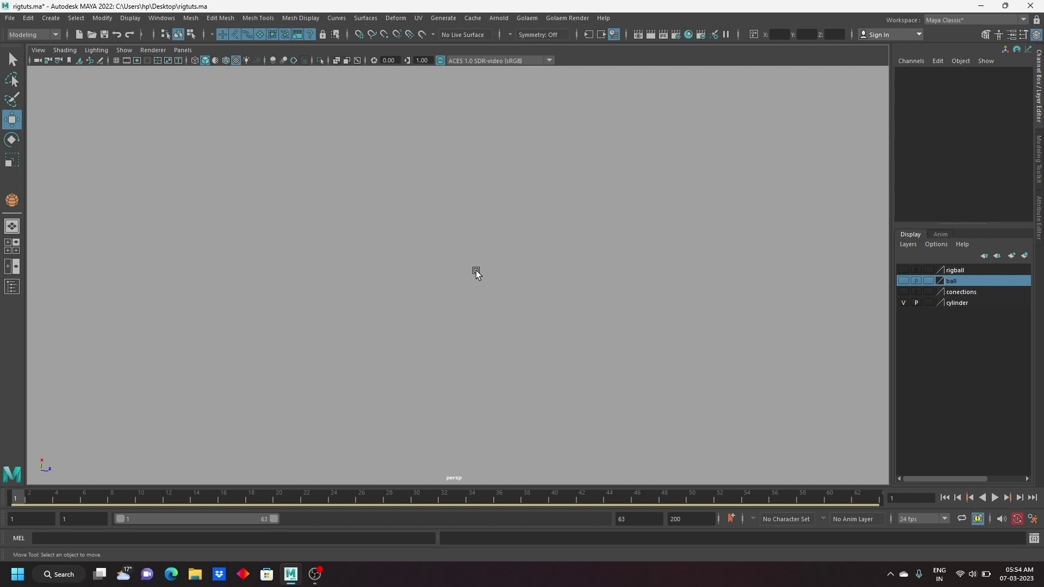
pyautogui.click(903, 292)
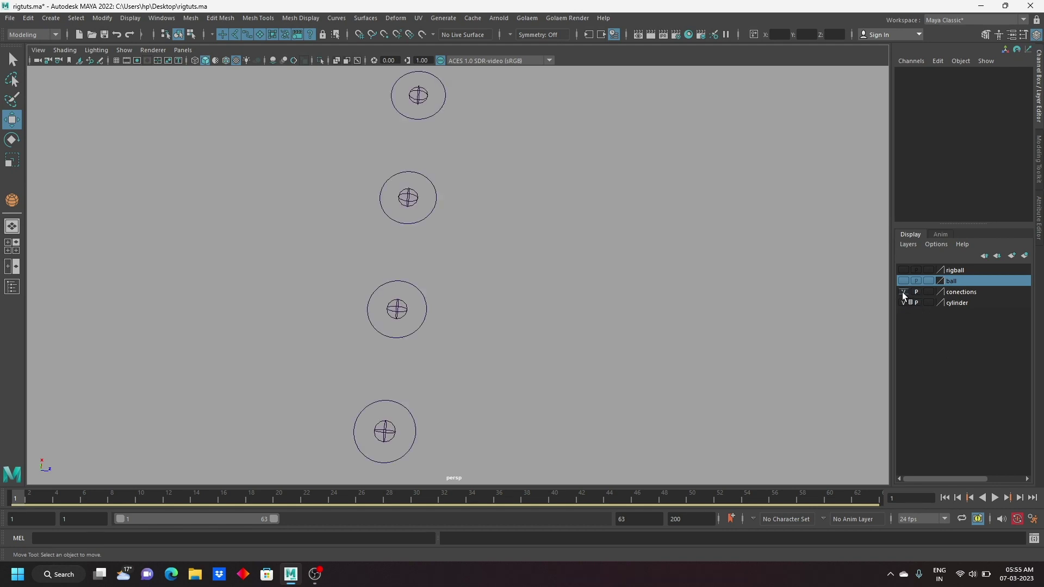
pyautogui.press('space')
pyautogui.press('space')
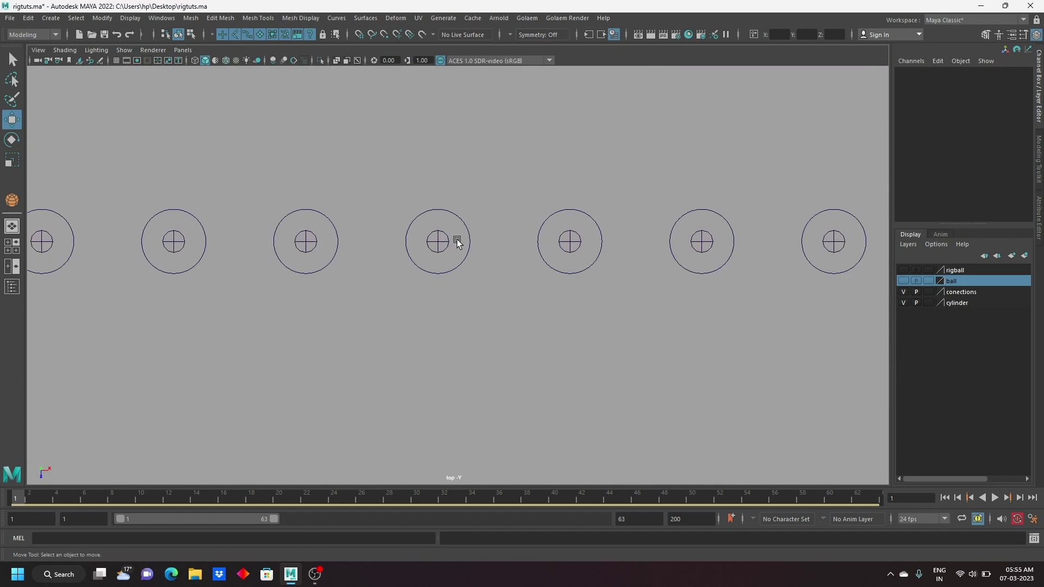
pyautogui.scroll(-2, 448, 275)
pyautogui.scroll(1, 661, 368)
pyautogui.scroll(2, 666, 344)
pyautogui.moveTo(667, 345)
pyautogui.keyDown('alt'); pyautogui.mouseDown(button='middle')
pyautogui.moveTo(662, 401)
pyautogui.moveTo(678, 412)
pyautogui.mouseUp(button='middle'); pyautogui.keyUp('alt')
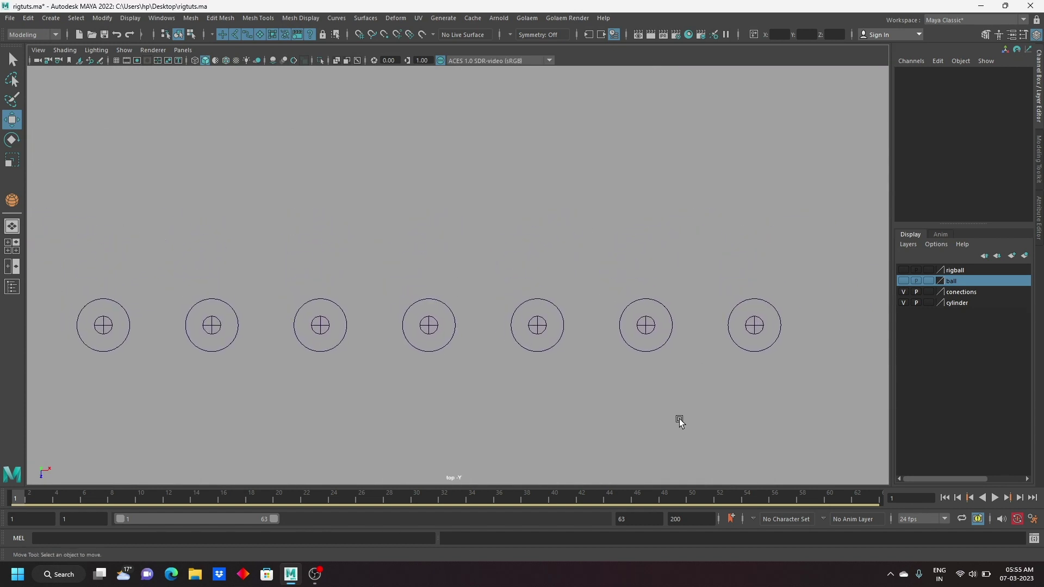
pyautogui.click(732, 342)
pyautogui.moveTo(613, 337); pyautogui.dragTo(666, 370)
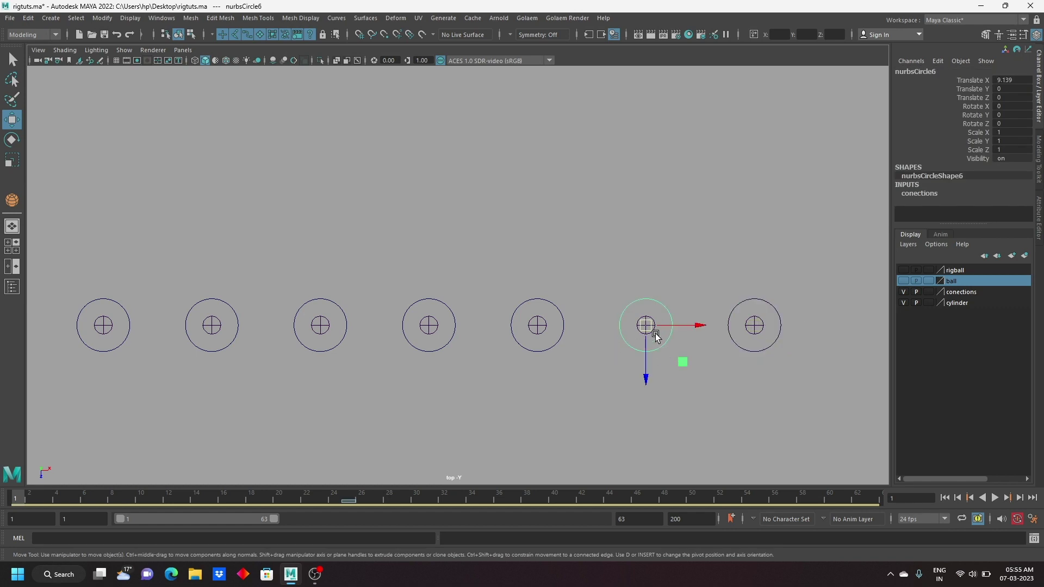
pyautogui.click(615, 279)
pyautogui.moveTo(645, 326); pyautogui.dragTo(588, 345)
pyautogui.moveTo(494, 361); pyautogui.dragTo(538, 357)
pyautogui.click(429, 326)
pyautogui.moveTo(442, 329)
pyautogui.mouseDown()
pyautogui.moveTo(431, 233)
pyautogui.moveTo(426, 322)
pyautogui.moveTo(420, 284)
pyautogui.mouseUp()
pyautogui.hotkey('ctrl', 'z')
pyautogui.click(593, 261)
pyautogui.moveTo(774, 348); pyautogui.dragTo(723, 362)
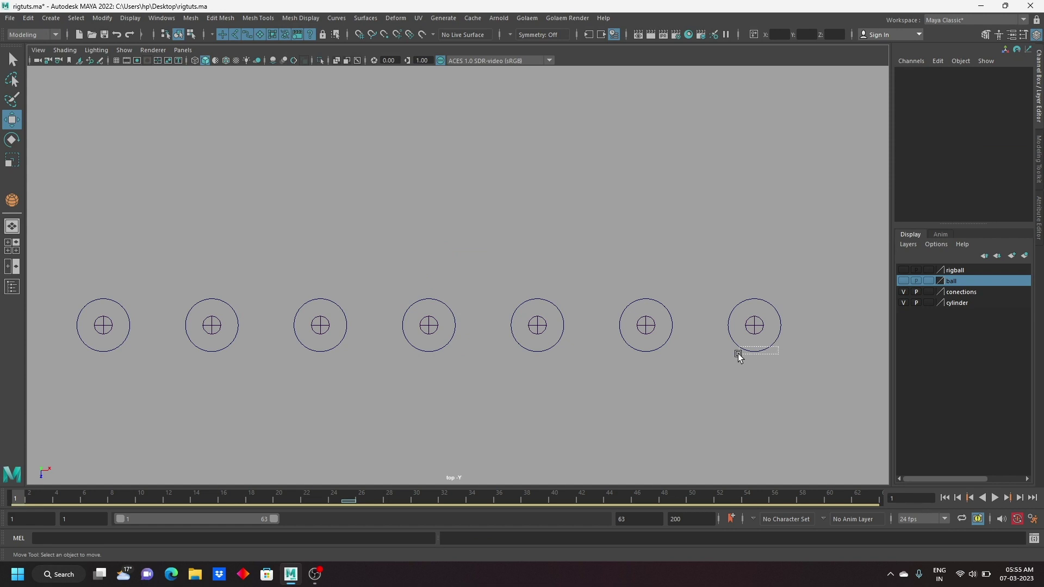
pyautogui.moveTo(755, 326)
pyautogui.mouseDown()
pyautogui.moveTo(668, 290)
pyautogui.moveTo(746, 345)
pyautogui.mouseUp()
pyautogui.hotkey('ctrl', 'z')
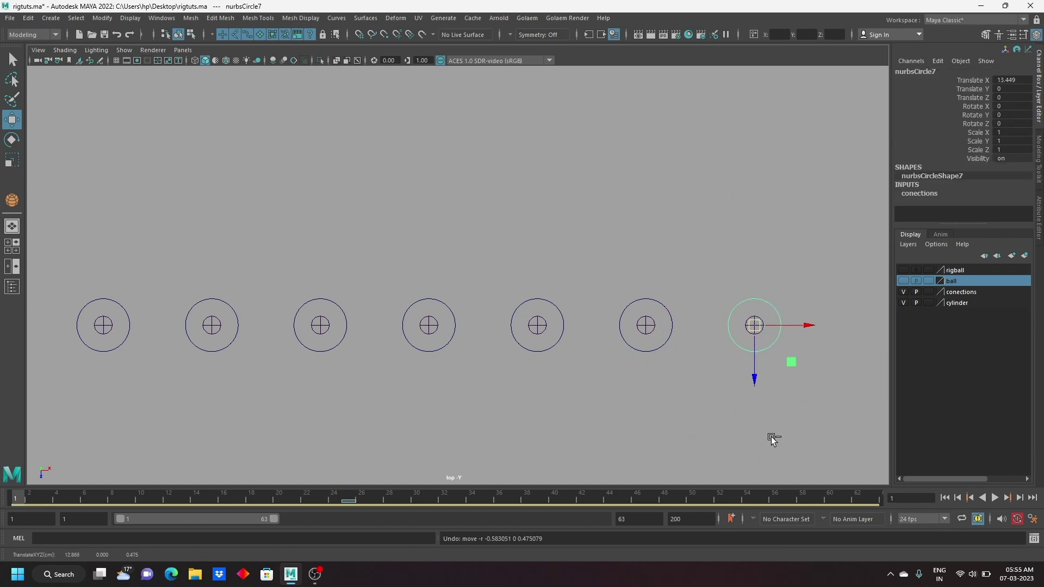
pyautogui.click(732, 429)
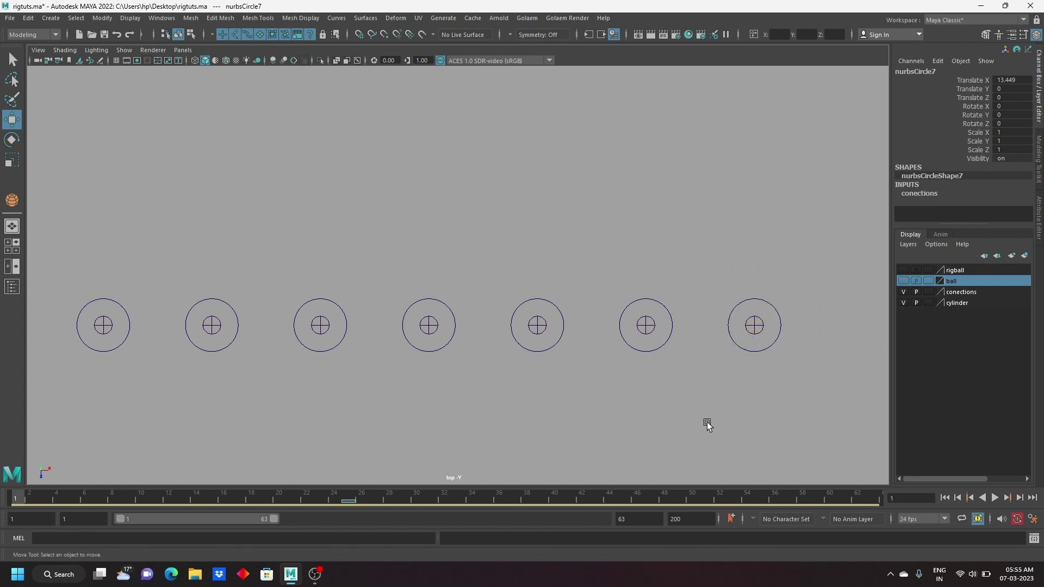
pyautogui.moveTo(794, 396)
pyautogui.mouseDown()
pyautogui.moveTo(752, 379)
pyautogui.moveTo(726, 348)
pyautogui.mouseUp()
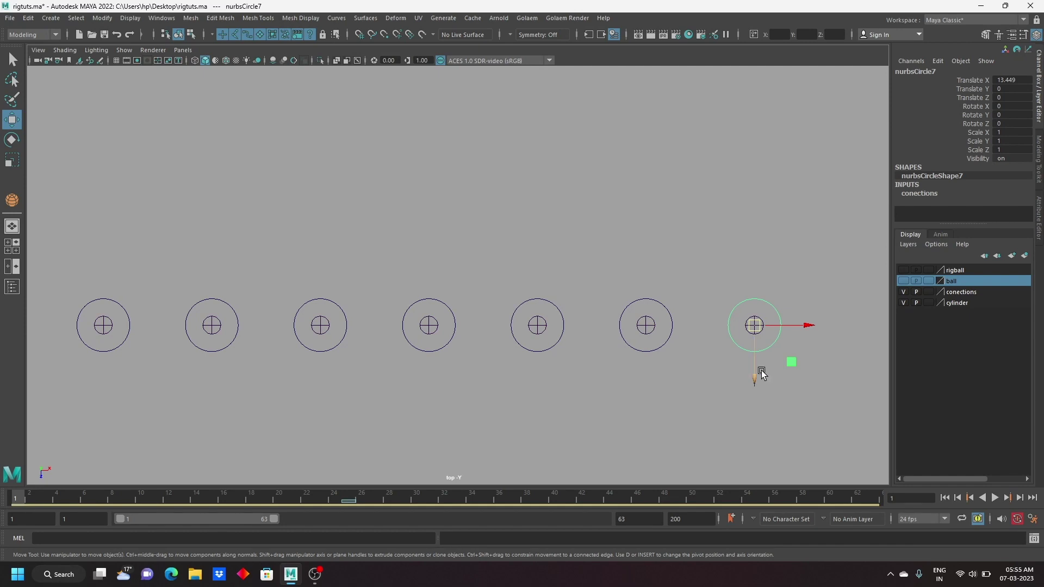
pyautogui.keyDown('shift'); pyautogui.click(749, 335); pyautogui.keyUp('shift')
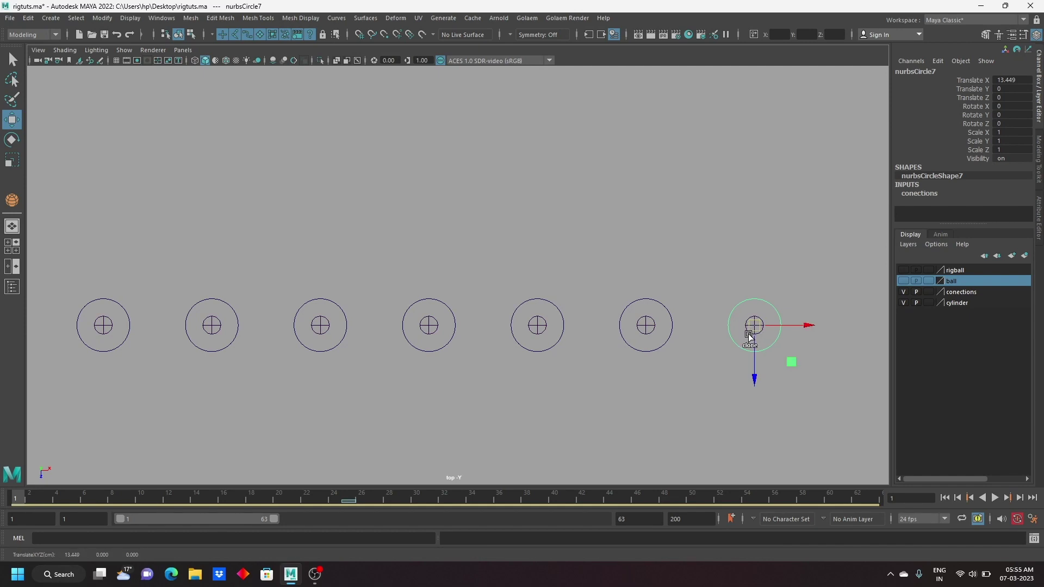
pyautogui.click(711, 234)
pyautogui.scroll(2, 730, 340)
pyautogui.scroll(1, 740, 354)
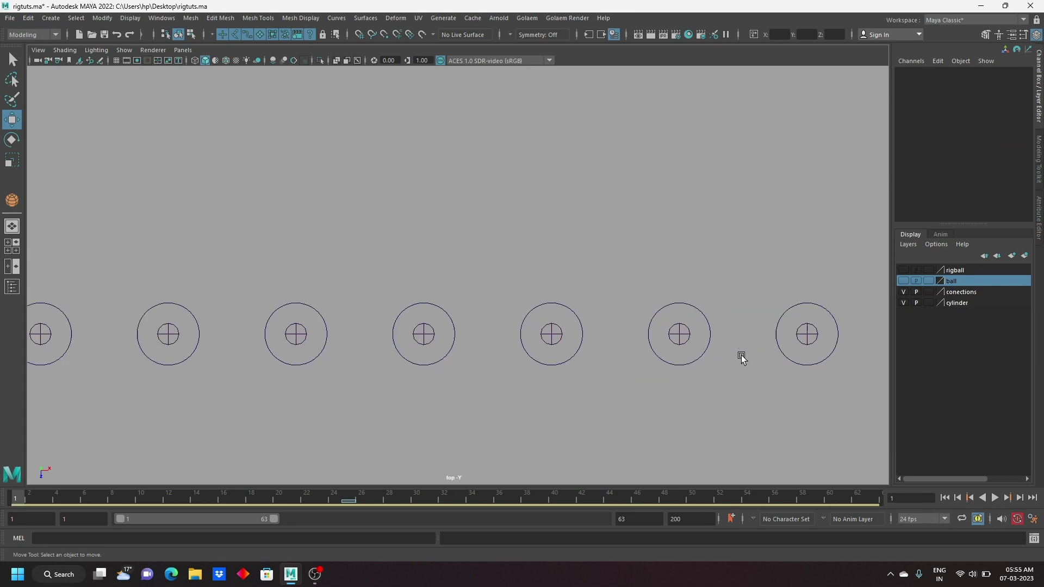
pyautogui.click(783, 360)
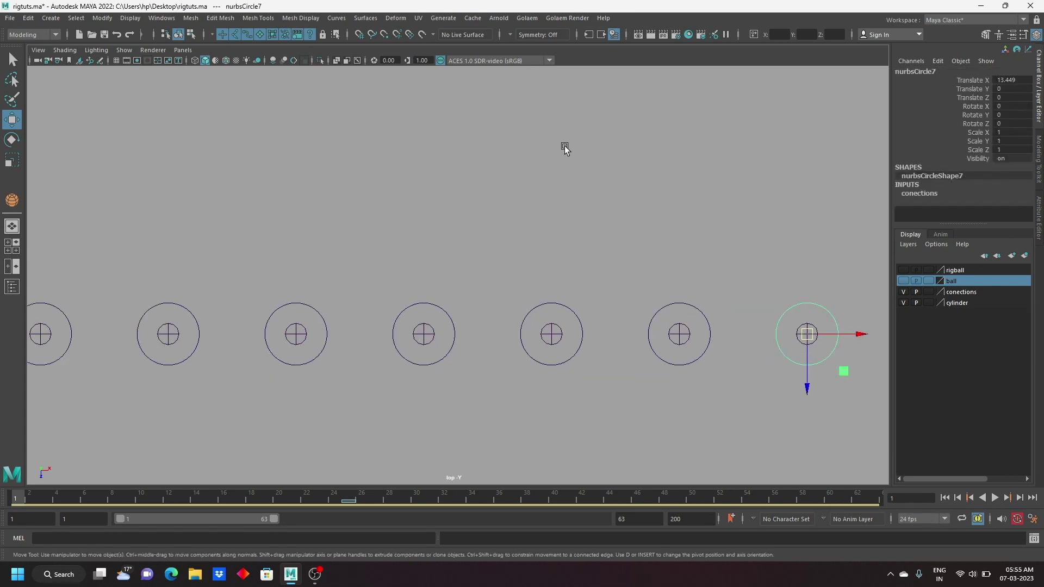
pyautogui.click(809, 336)
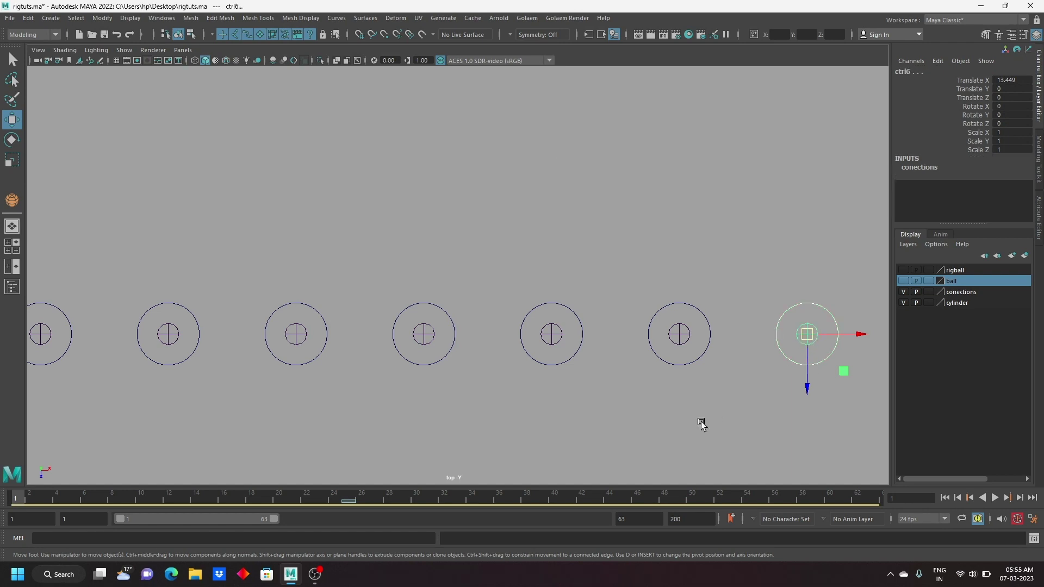
pyautogui.click(762, 392)
pyautogui.click(813, 365)
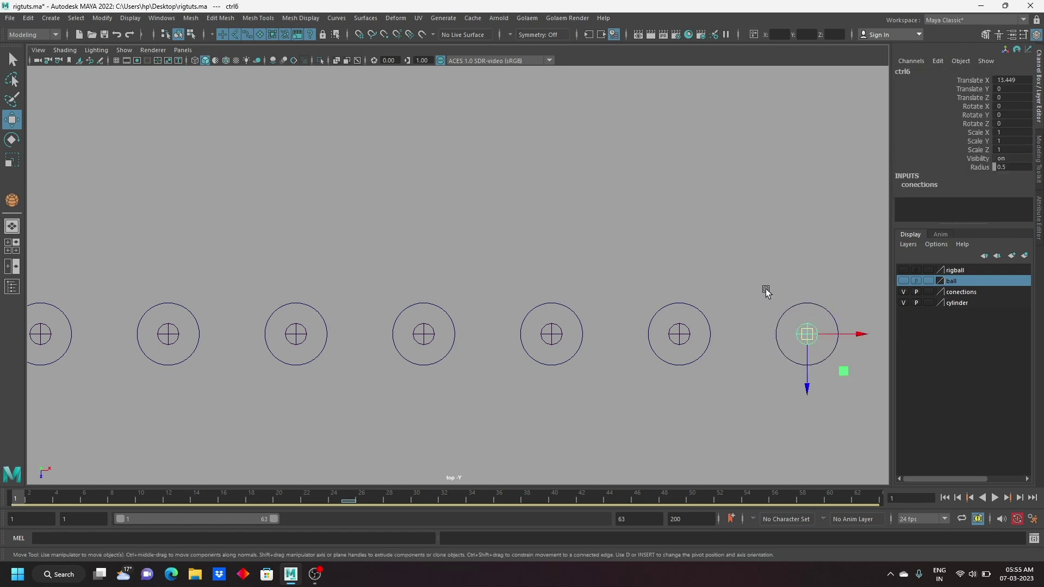
pyautogui.moveTo(765, 288); pyautogui.dragTo(815, 315)
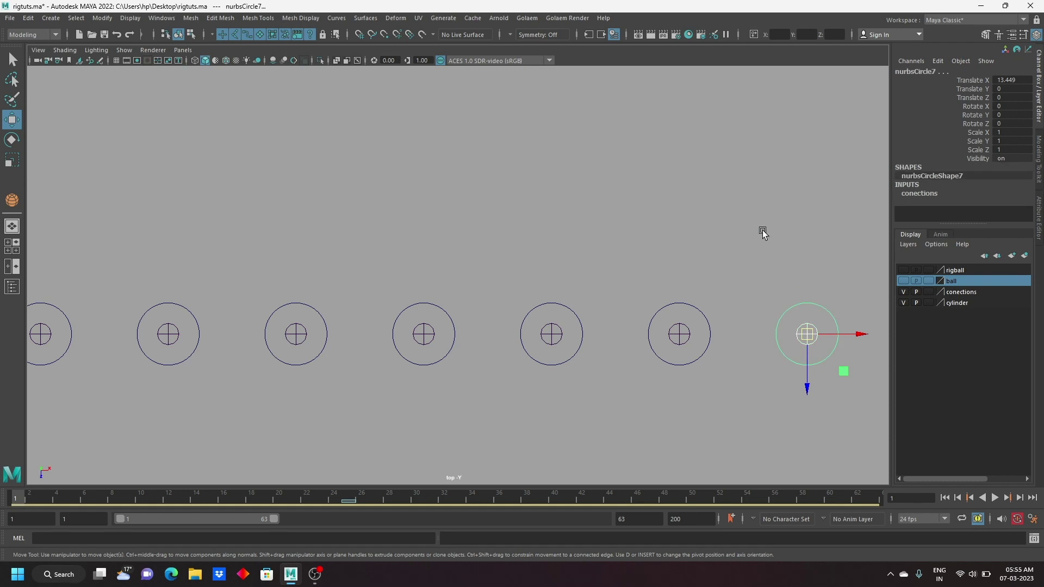
pyautogui.press('Up')
pyautogui.click(775, 427)
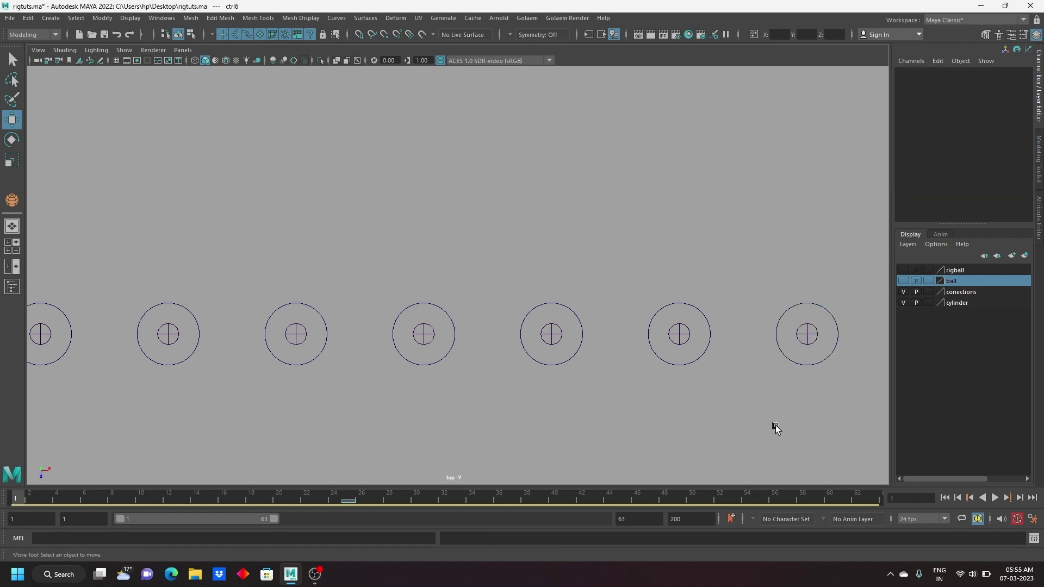
pyautogui.moveTo(785, 326); pyautogui.dragTo(774, 364)
pyautogui.moveTo(809, 350)
pyautogui.mouseDown(button='middle')
pyautogui.moveTo(813, 255)
pyautogui.moveTo(760, 419)
pyautogui.mouseUp(button='middle')
pyautogui.click(783, 389)
pyautogui.click(806, 332)
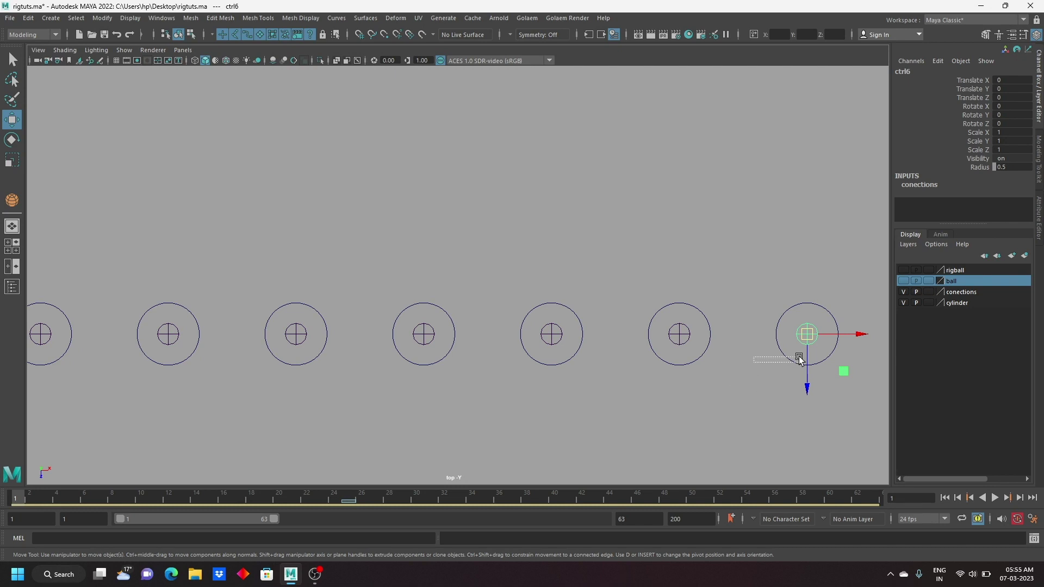
pyautogui.click(797, 362)
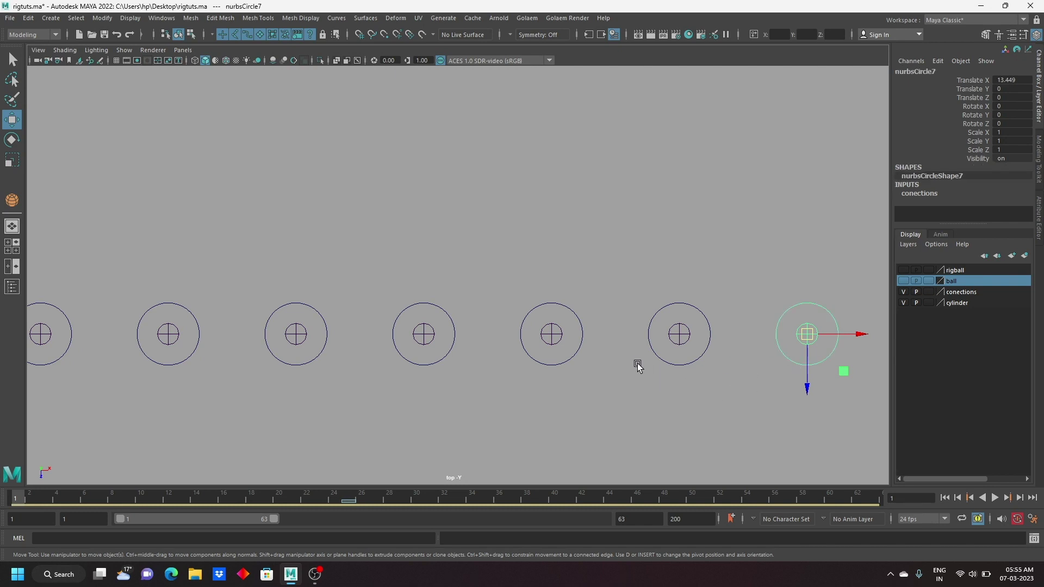
pyautogui.moveTo(631, 354); pyautogui.dragTo(676, 379)
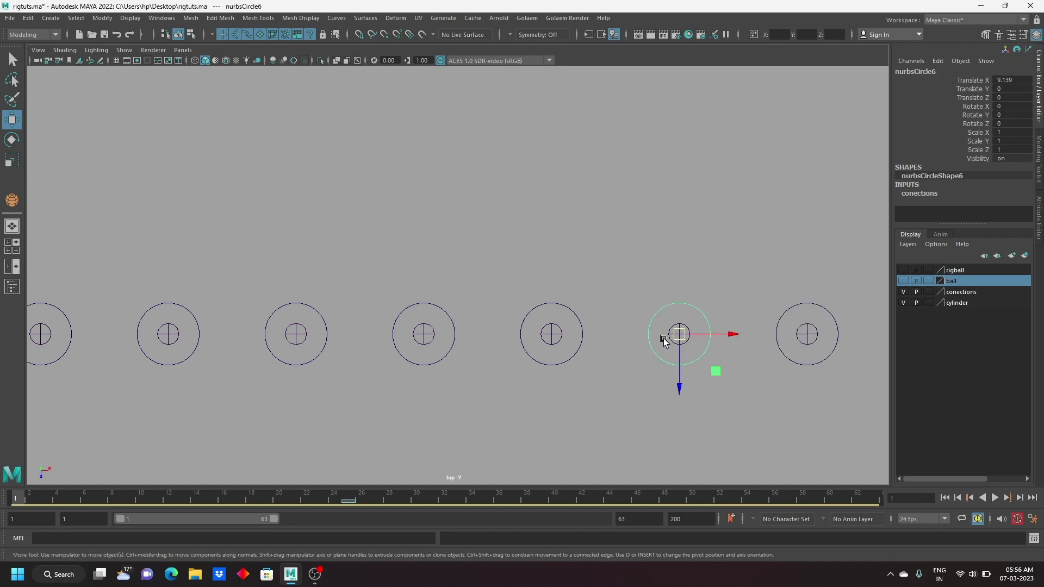
pyautogui.click(681, 338)
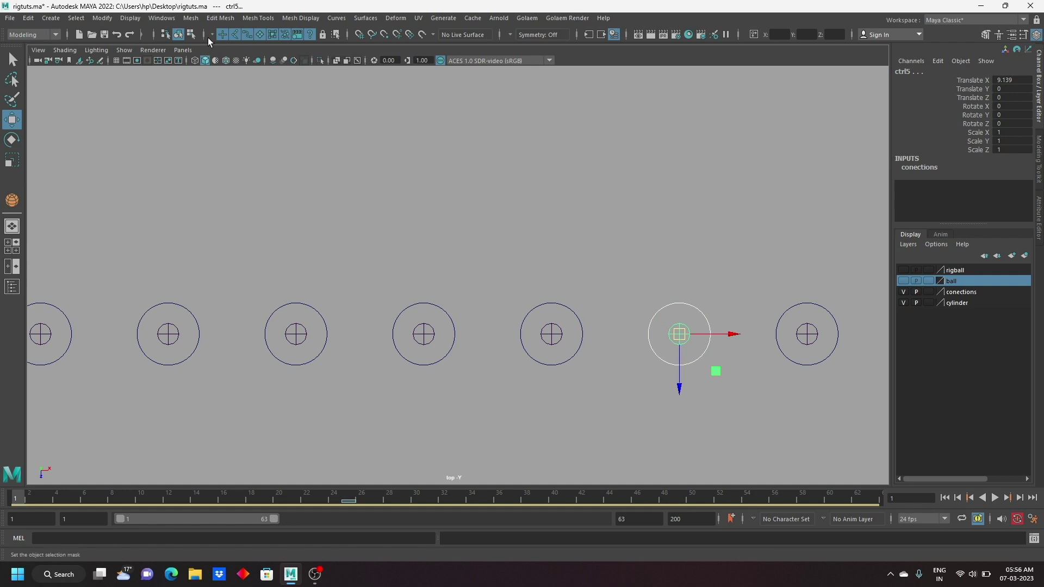
# Step: Switch to the Rigging menu set and apply a Point constraint
pyautogui.click(38, 36)
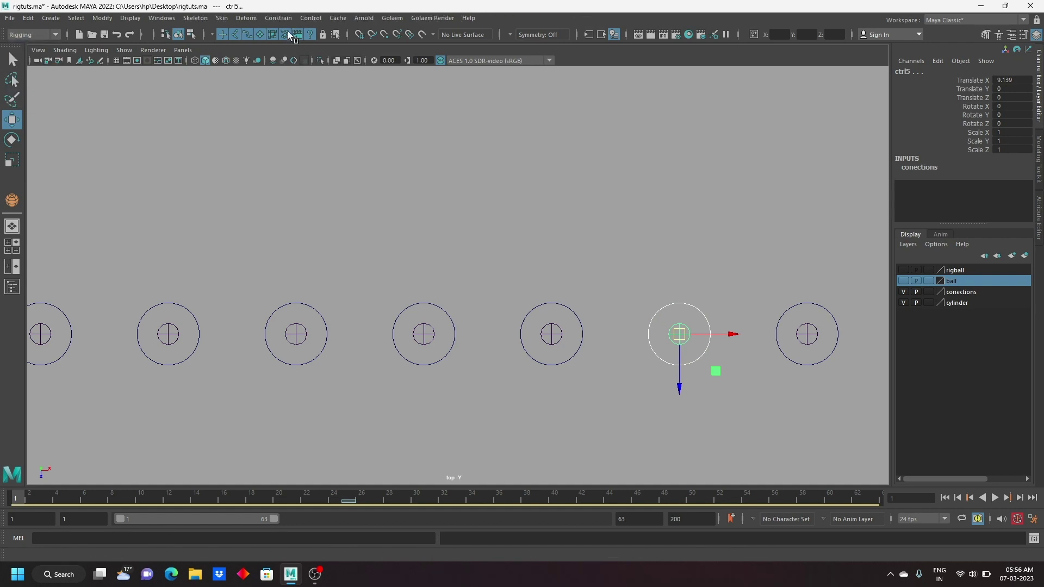
pyautogui.click(279, 18)
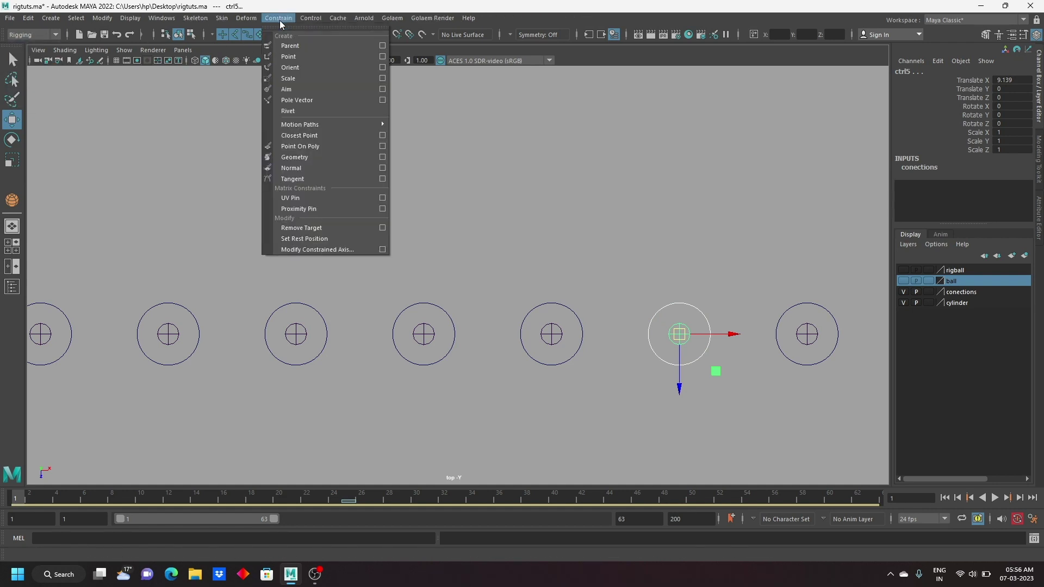
pyautogui.click(348, 57)
# Step: Test-move nurbsCircle7, then select nurbsCircle5 and bring up the General Editors list
pyautogui.moveTo(627, 267)
pyautogui.mouseDown()
pyautogui.moveTo(690, 321)
pyautogui.moveTo(715, 259)
pyautogui.moveTo(788, 386)
pyautogui.mouseUp()
pyautogui.click(790, 347)
pyautogui.moveTo(800, 343)
pyautogui.mouseDown()
pyautogui.moveTo(792, 221)
pyautogui.moveTo(808, 334)
pyautogui.mouseUp()
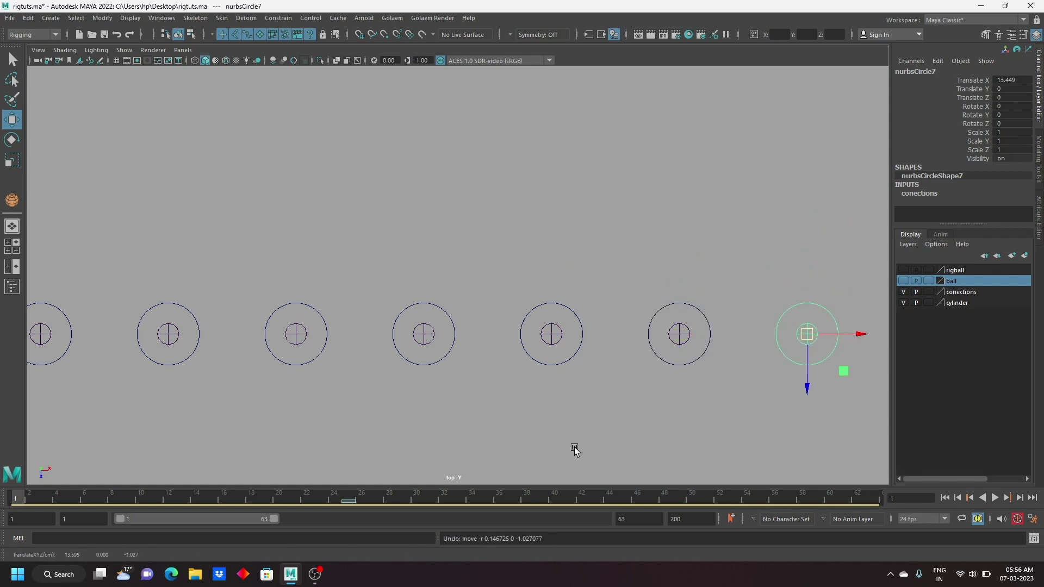
pyautogui.moveTo(512, 358); pyautogui.dragTo(563, 369)
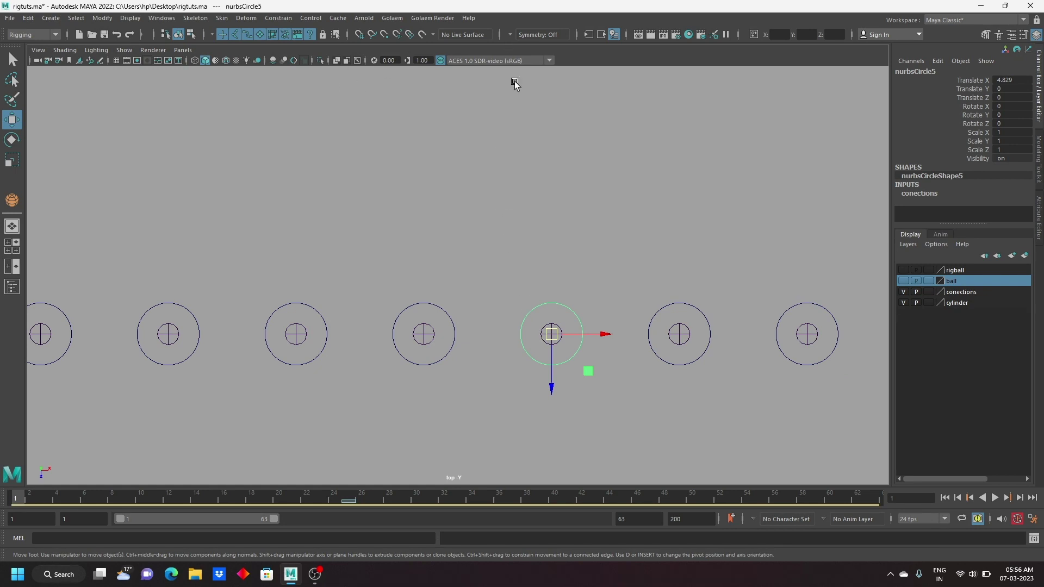
pyautogui.click(162, 18)
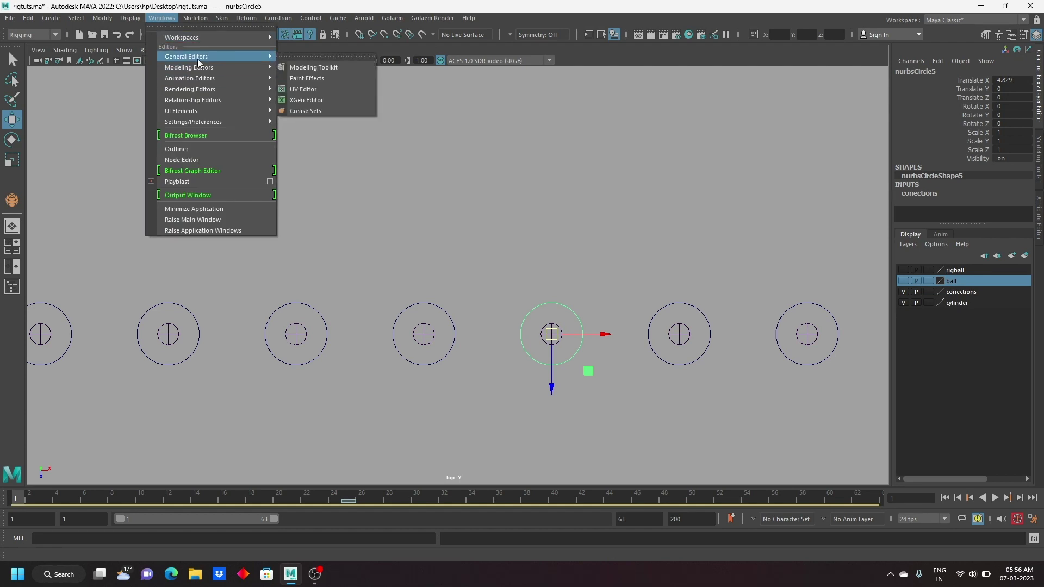
pyautogui.moveTo(186, 57)
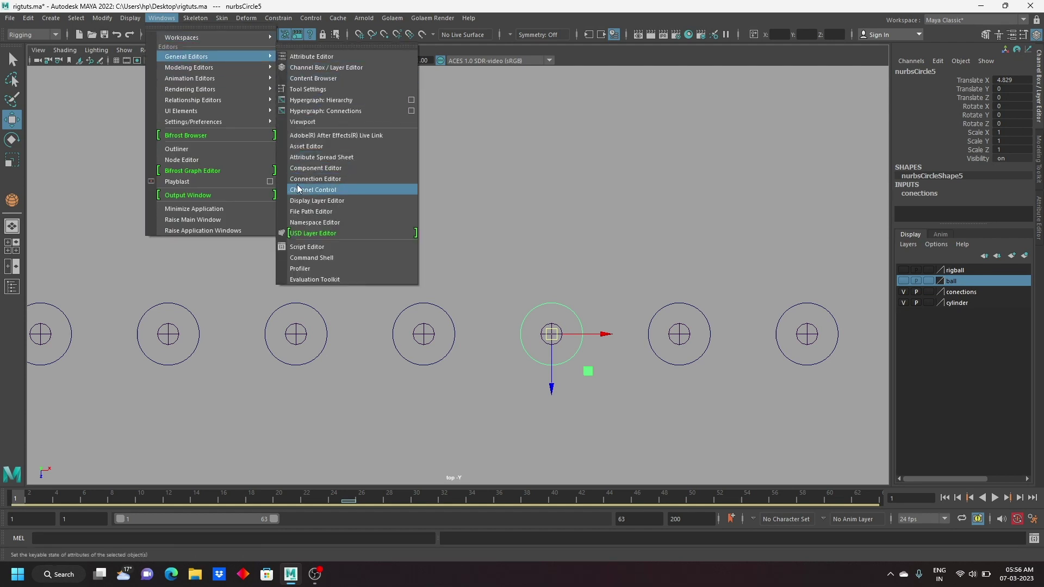
# Step: In the Connection Editor, connect nurbsCircle5's translate to ctrl4's translate, then close it
pyautogui.click(320, 178)
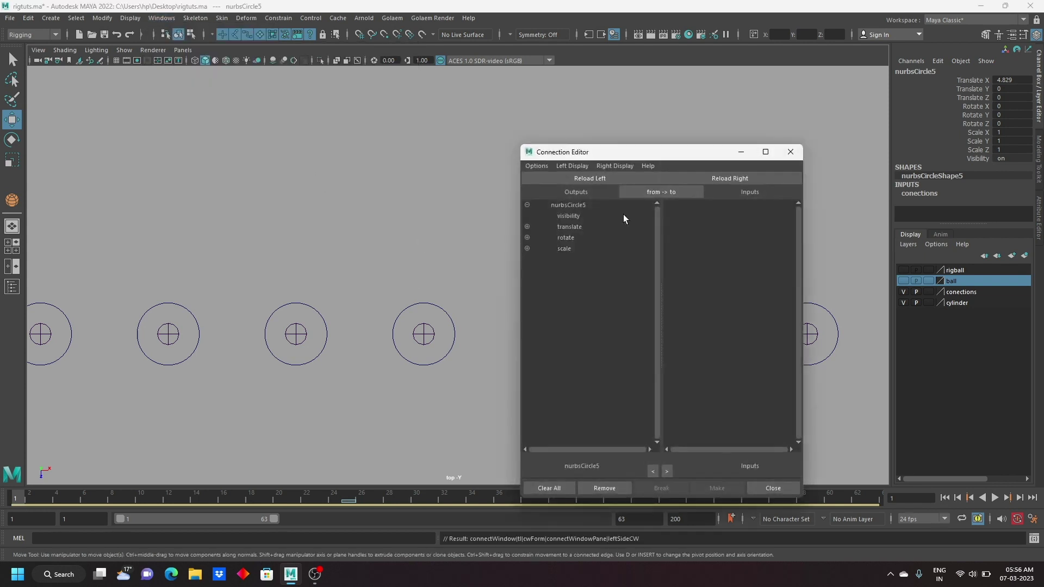
pyautogui.moveTo(572, 148); pyautogui.dragTo(712, 127)
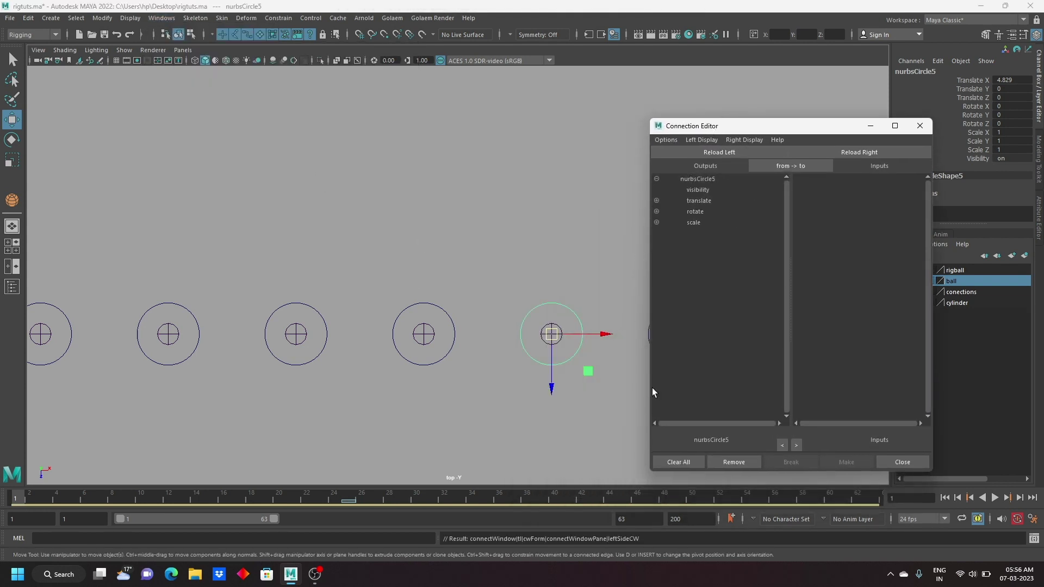
pyautogui.click(556, 319)
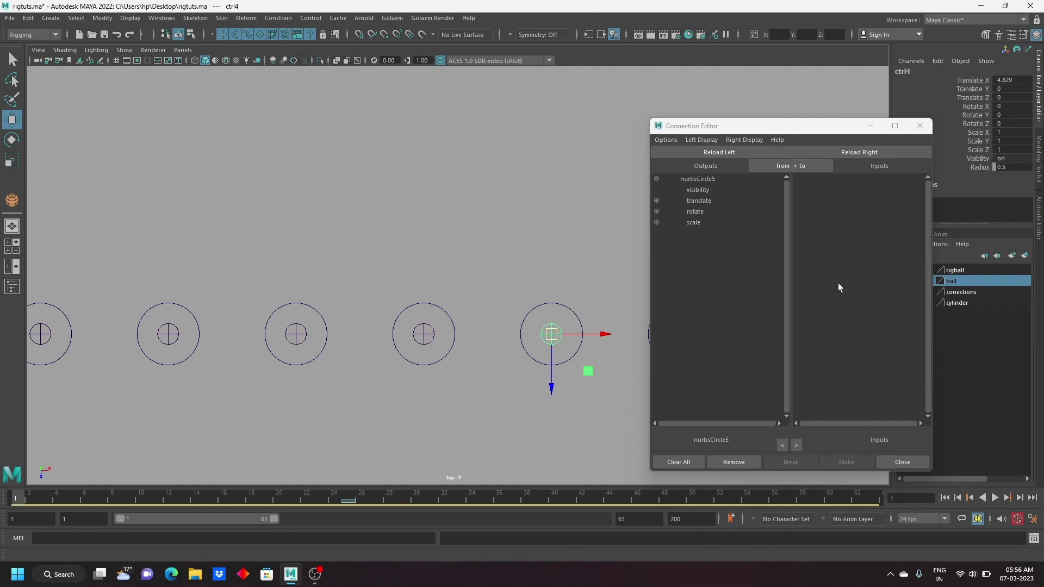
pyautogui.click(857, 151)
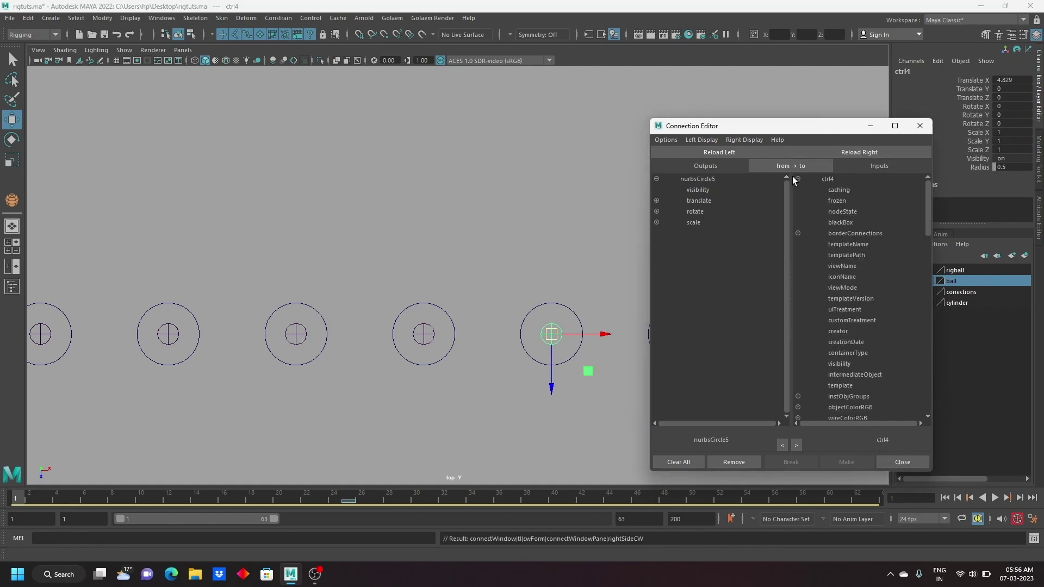
pyautogui.click(701, 140)
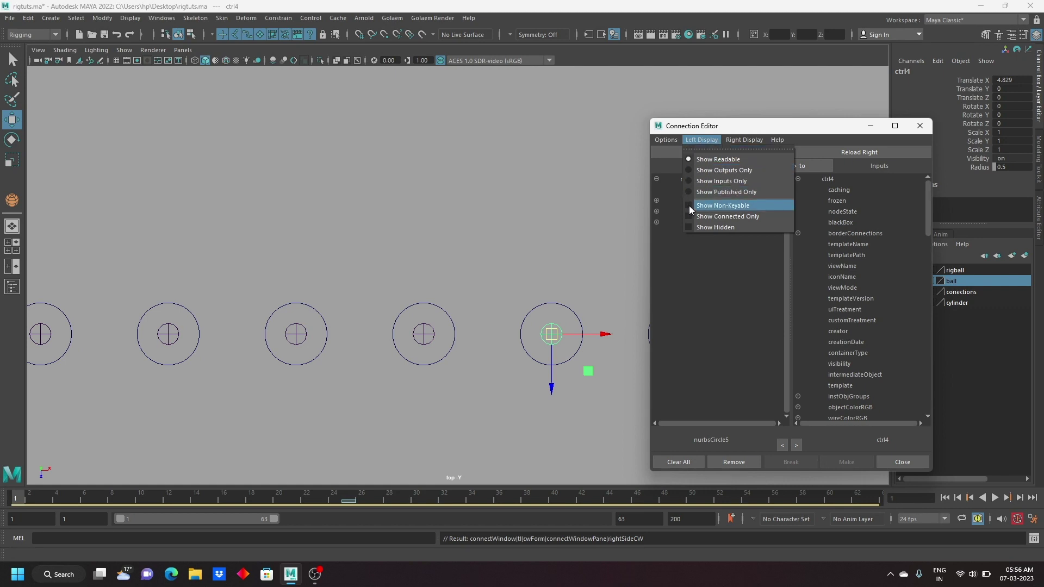
pyautogui.click(831, 132)
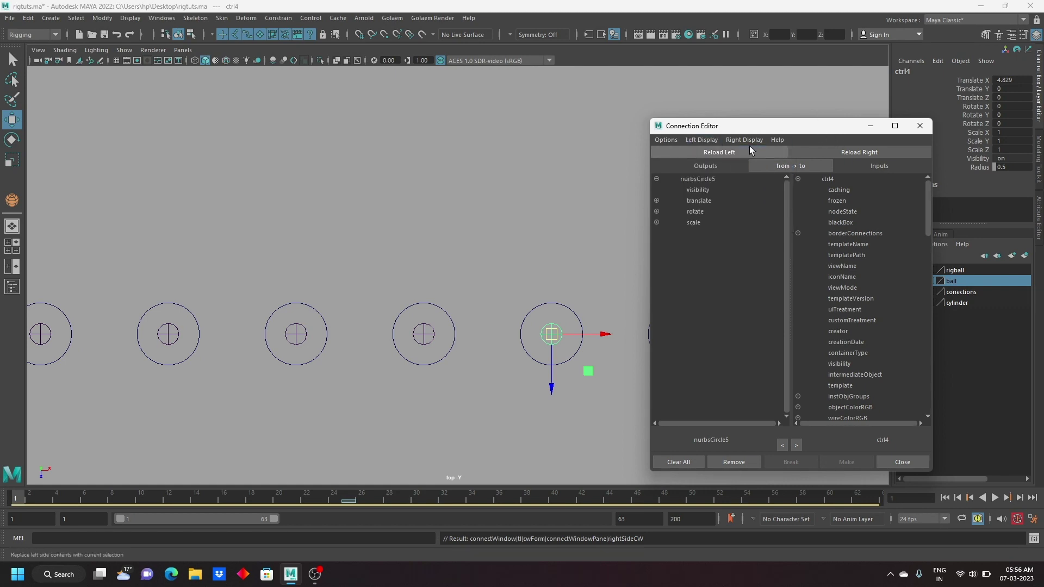
pyautogui.click(743, 140)
pyautogui.click(730, 206)
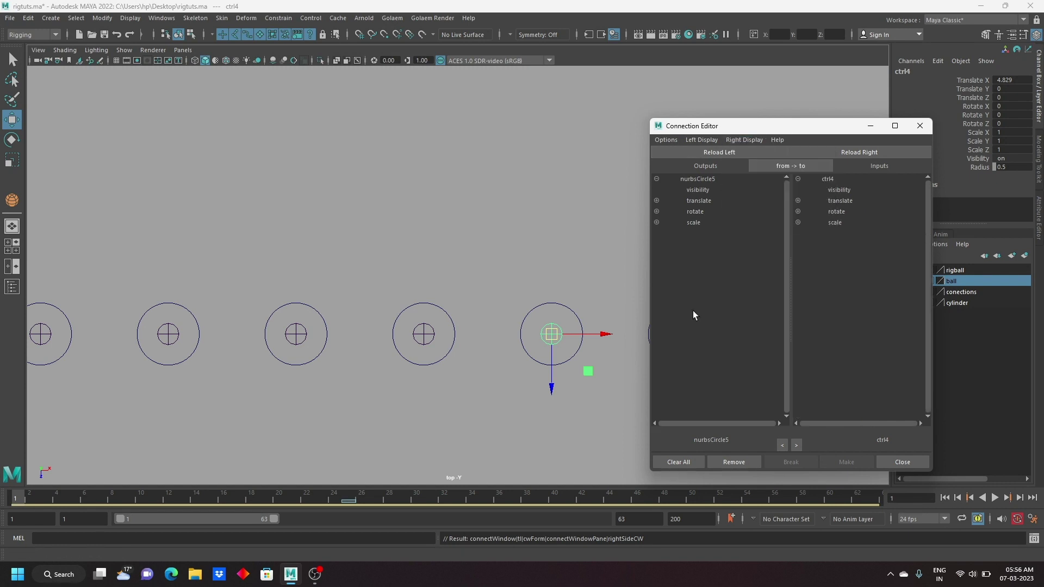
pyautogui.click(700, 200)
pyautogui.click(842, 202)
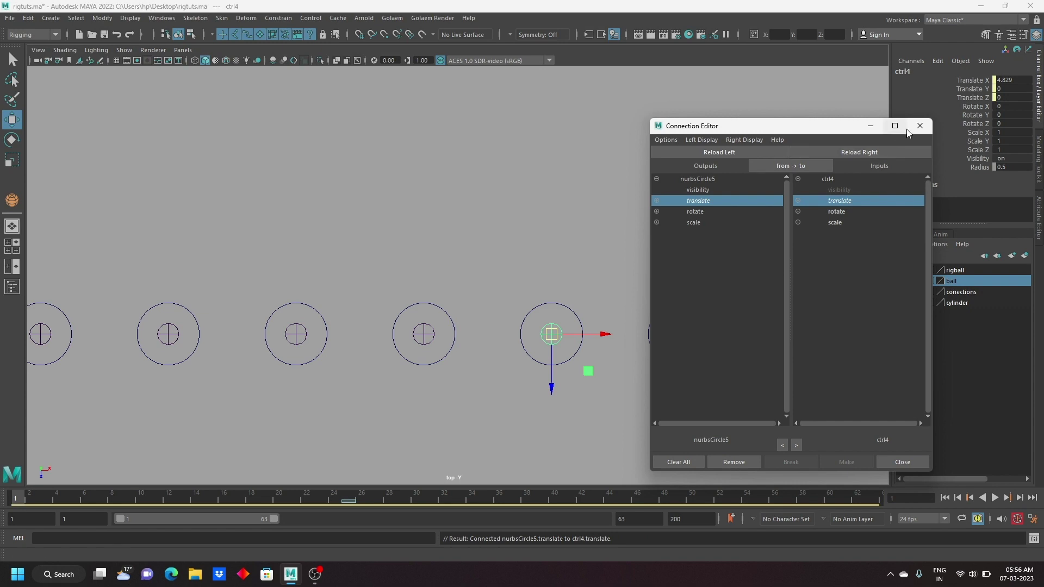
pyautogui.click(920, 127)
# Step: Test-move nurbsCircle5, 6 and 7 with undo, then select ctrl3 and nurbsCircle4
pyautogui.click(570, 168)
pyautogui.moveTo(531, 283)
pyautogui.mouseDown()
pyautogui.moveTo(562, 325)
pyautogui.moveTo(559, 304)
pyautogui.mouseUp()
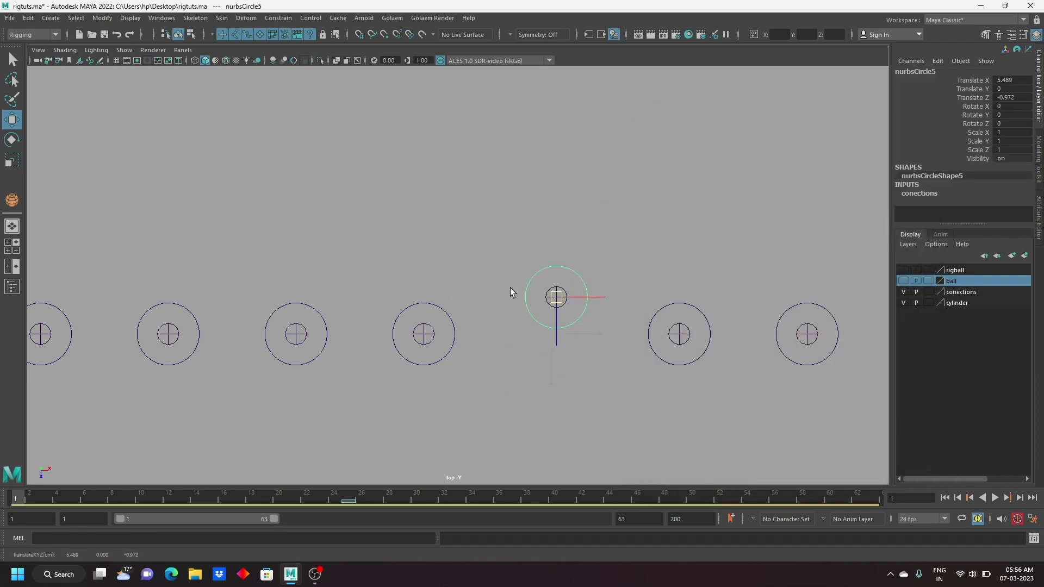
pyautogui.hotkey('ctrl', 'z')
pyautogui.click(676, 321)
pyautogui.moveTo(681, 329); pyautogui.dragTo(695, 319)
pyautogui.hotkey('ctrl', 'z')
pyautogui.click(805, 304)
pyautogui.moveTo(803, 338); pyautogui.dragTo(779, 306)
pyautogui.hotkey('ctrl', 'z')
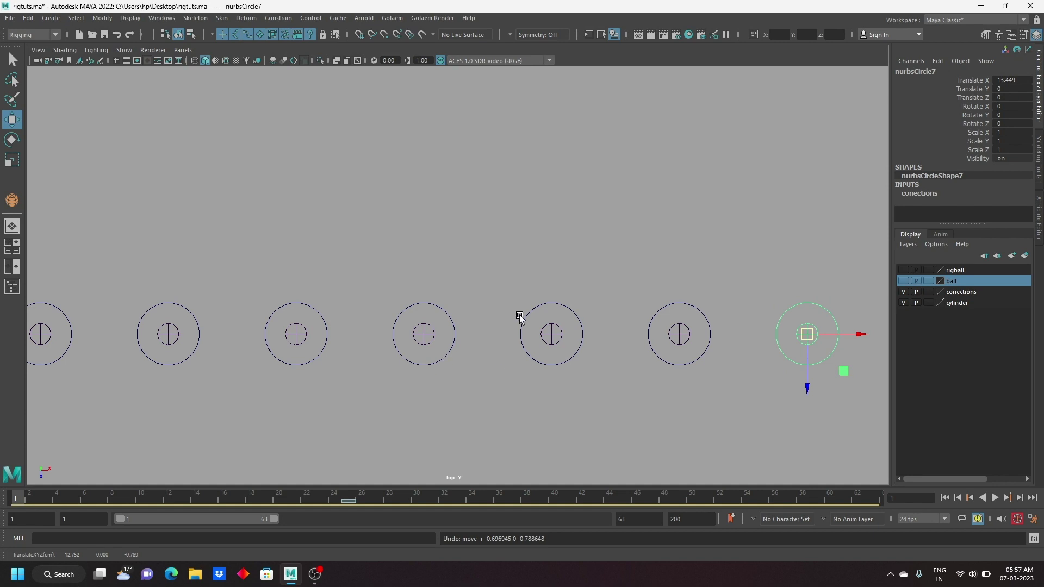
pyautogui.moveTo(392, 288); pyautogui.dragTo(435, 333)
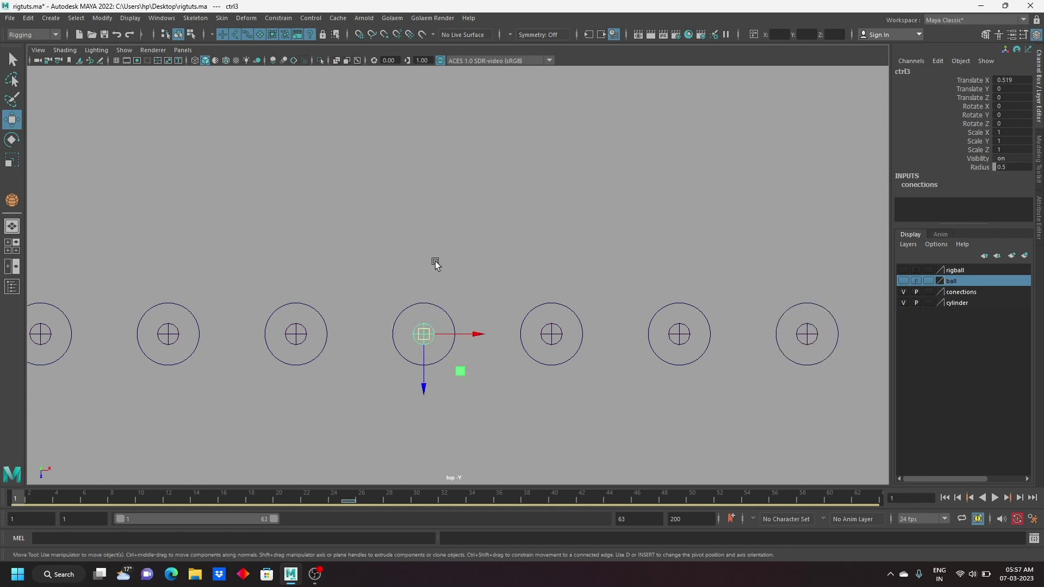
pyautogui.keyDown('shift'); pyautogui.click(420, 303); pyautogui.keyUp('shift')
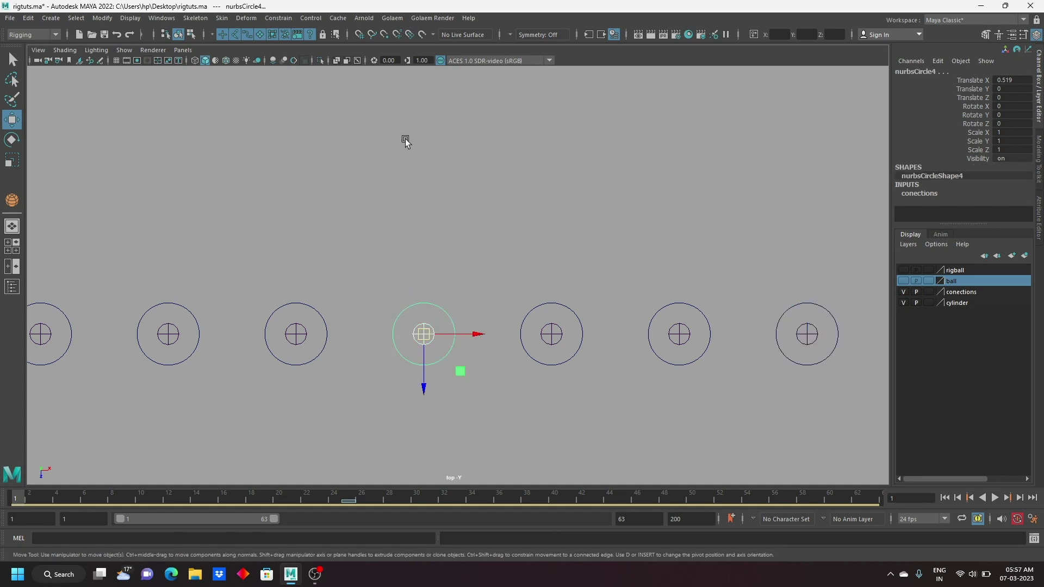
# Step: Open Hypershade and add the selected ctrl3 and nurbsCircle4 to the graph
pyautogui.click(689, 35)
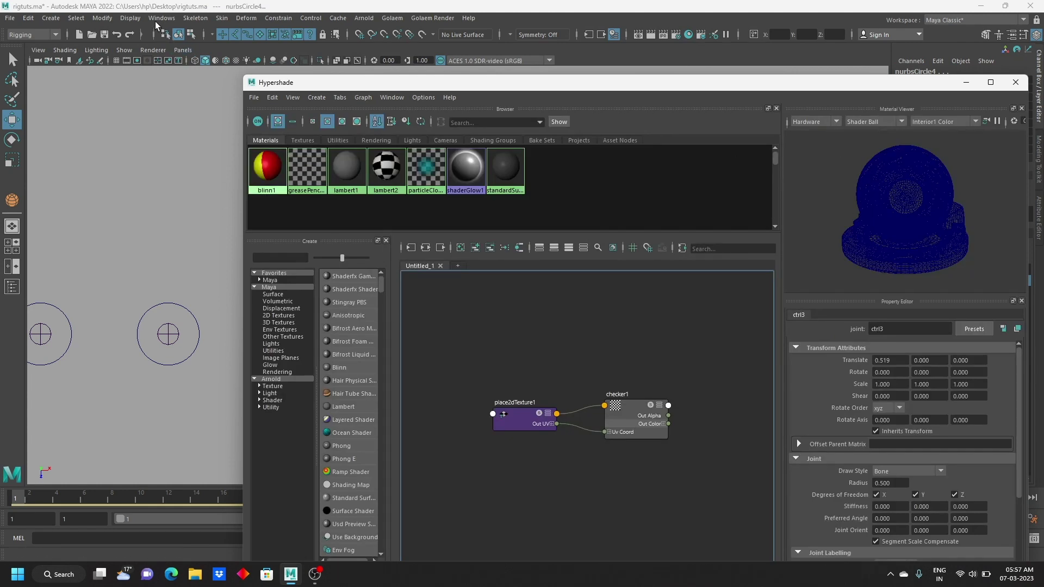
pyautogui.click(360, 98)
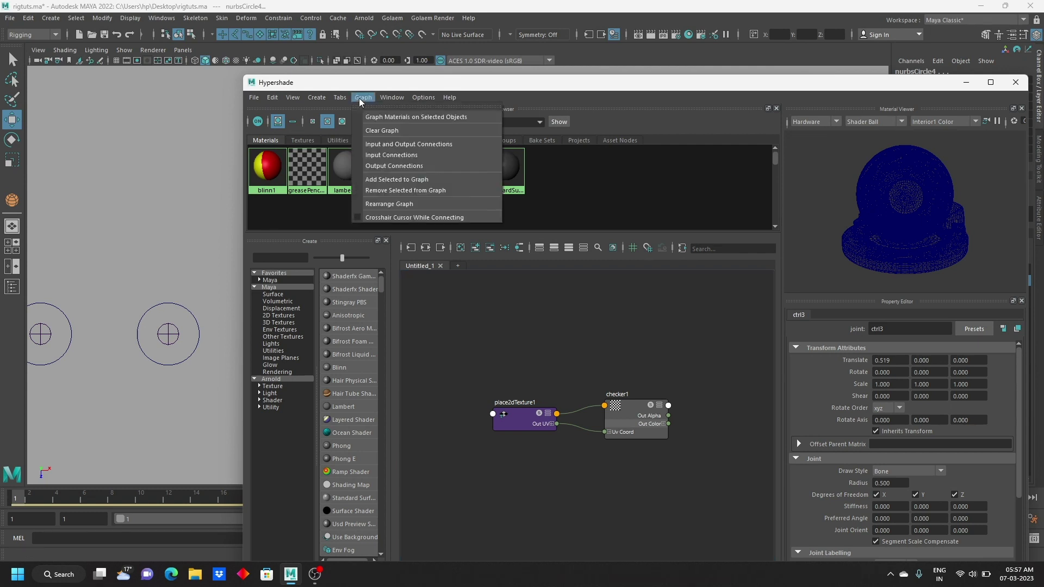
pyautogui.click(391, 180)
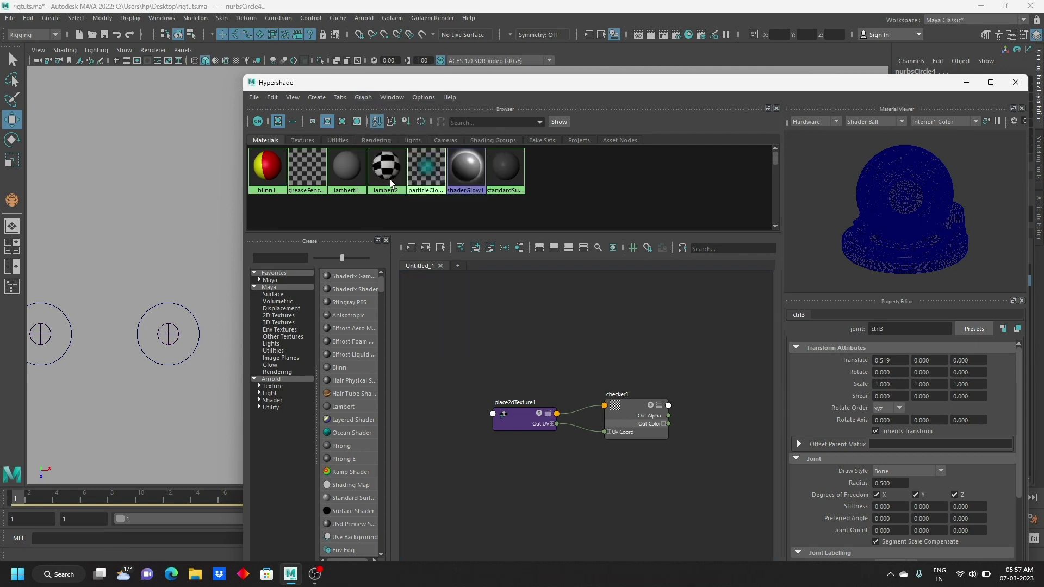
pyautogui.click(680, 246)
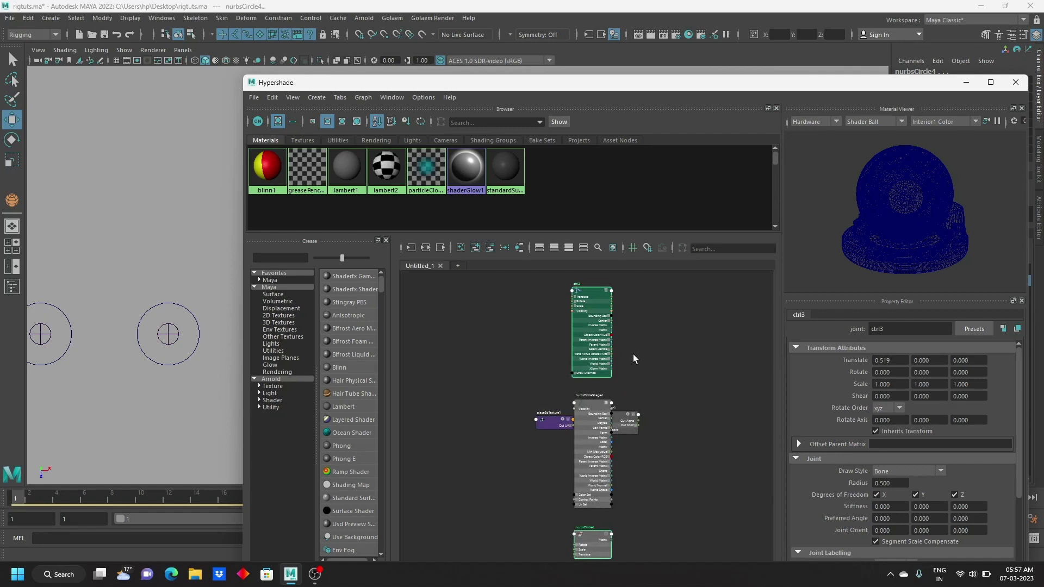
# Step: Maximise Hypershade, arrange the ctrl3, nurbsCircleShape4 and nurbsCircle4 nodes, then shrink the window
pyautogui.click(990, 82)
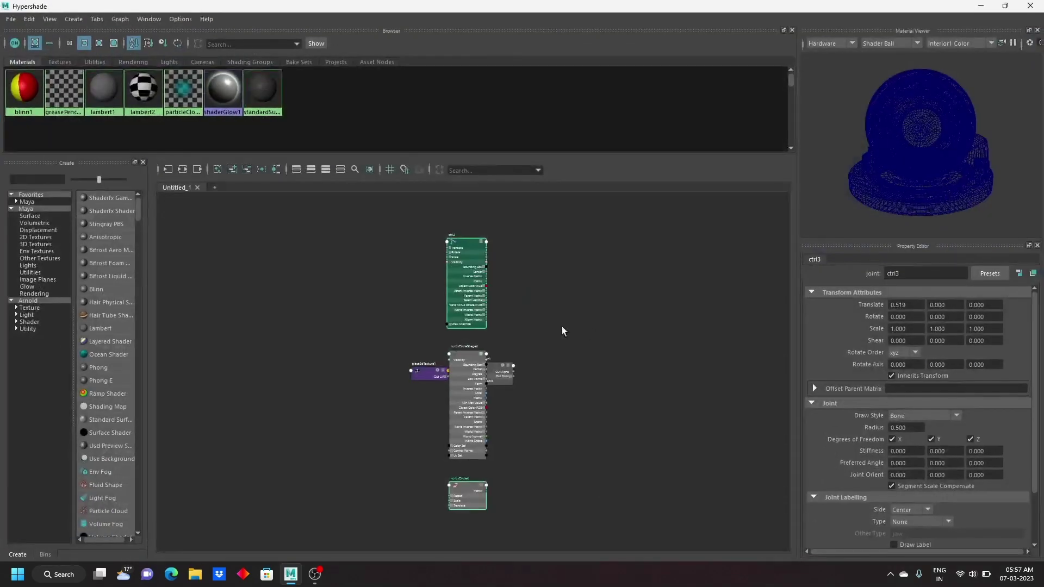
pyautogui.scroll(5, 554, 329)
pyautogui.scroll(-3, 554, 328)
pyautogui.scroll(-3, 475, 296)
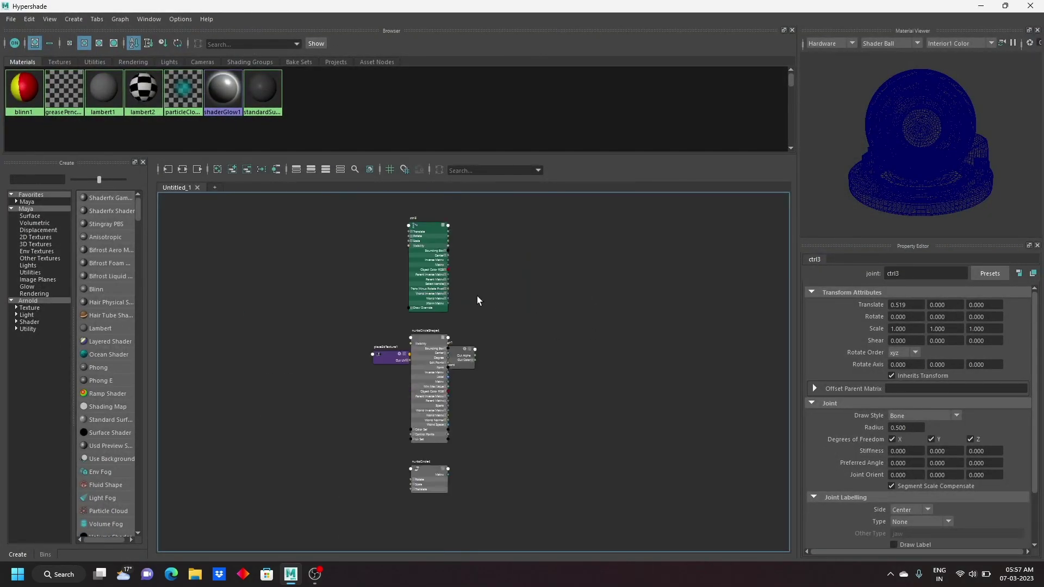
pyautogui.scroll(-2, 477, 296)
pyautogui.moveTo(442, 249); pyautogui.dragTo(548, 305)
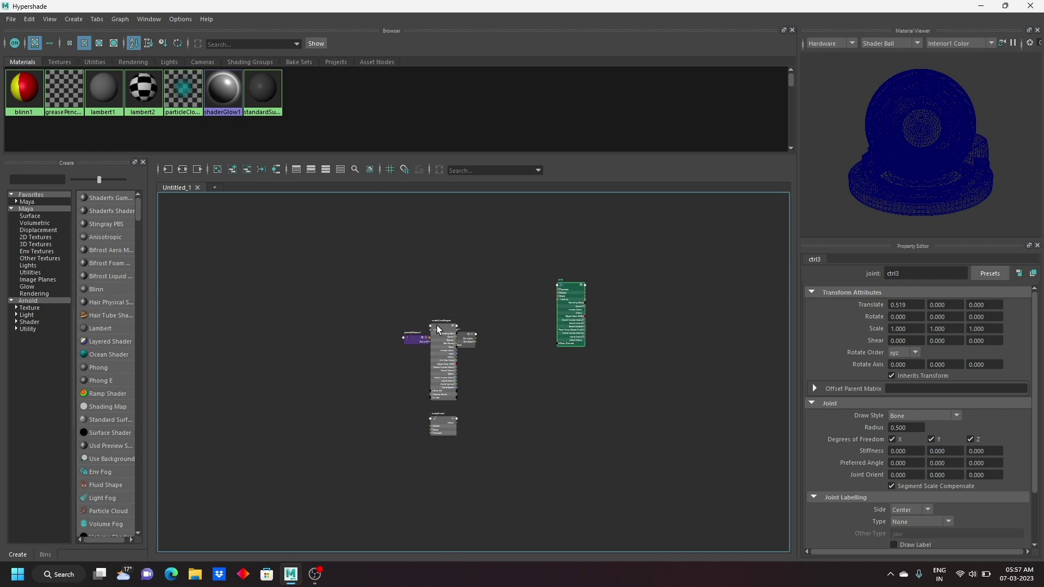
pyautogui.moveTo(436, 325); pyautogui.dragTo(586, 357)
pyautogui.scroll(4, 488, 375)
pyautogui.scroll(2, 488, 375)
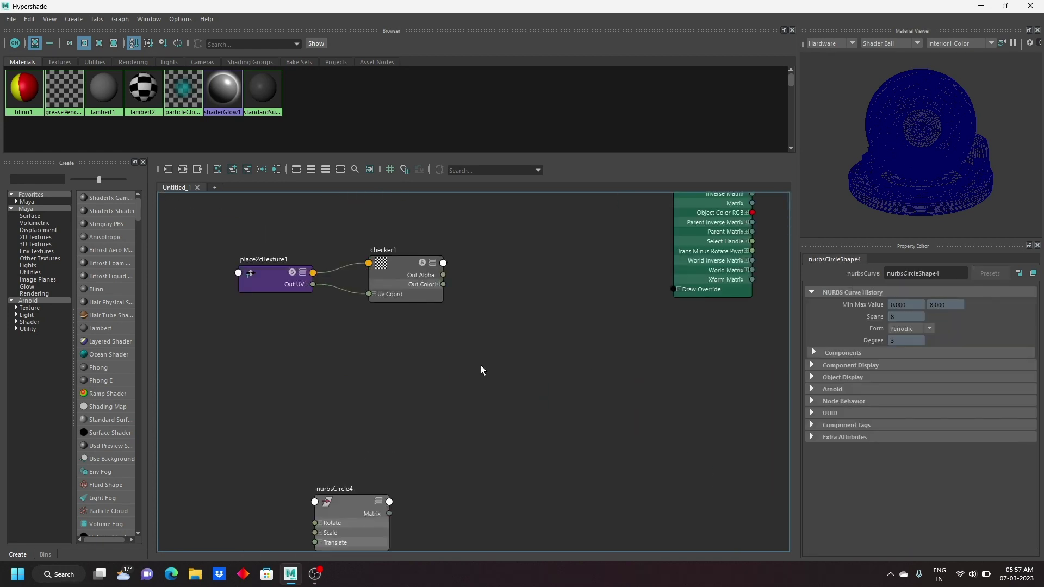
pyautogui.moveTo(351, 514)
pyautogui.mouseDown()
pyautogui.moveTo(286, 406)
pyautogui.moveTo(267, 398)
pyautogui.mouseUp()
pyautogui.scroll(-2, 669, 378)
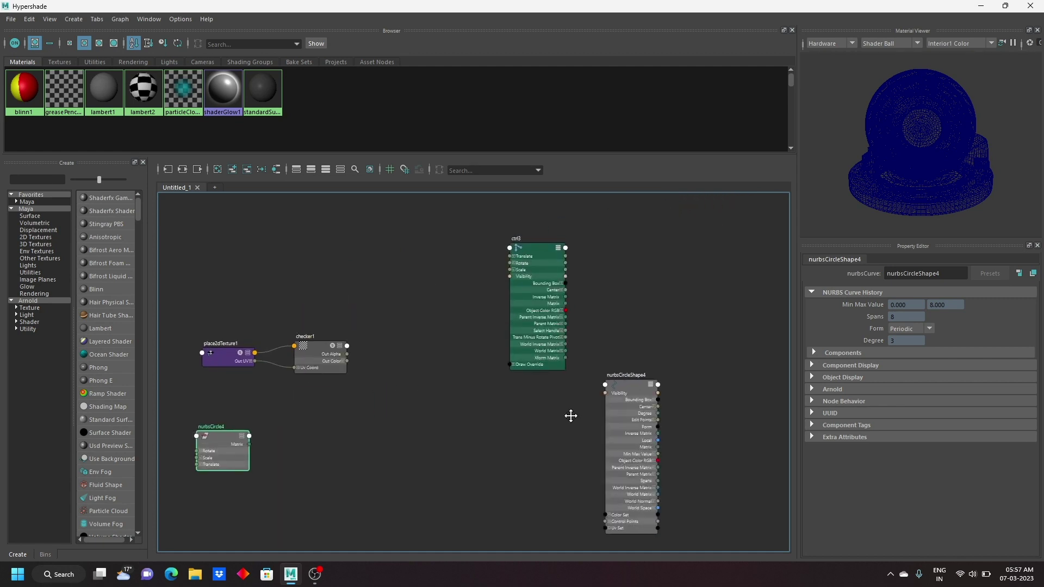
pyautogui.scroll(2, 571, 416)
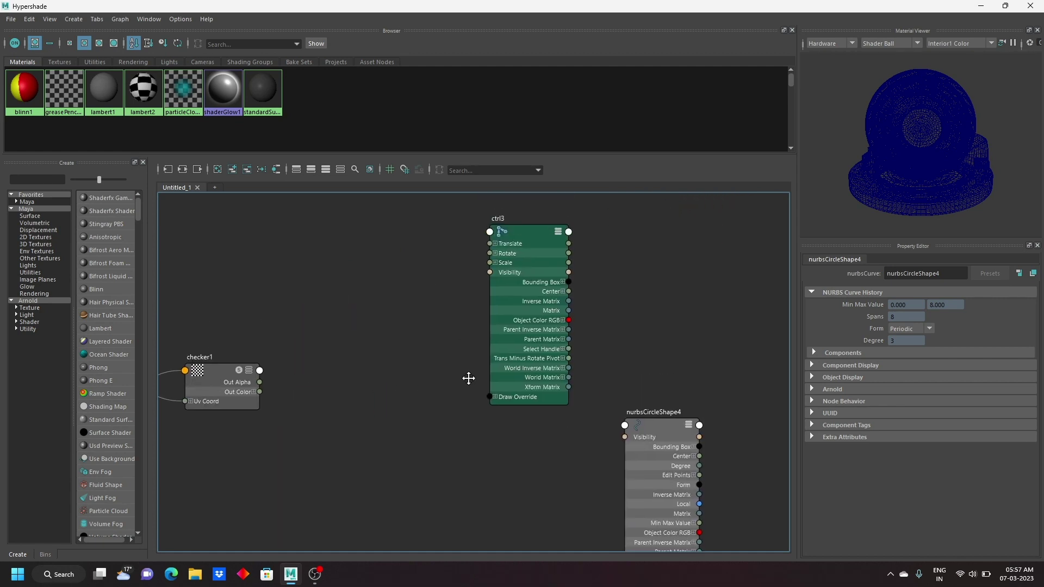
pyautogui.moveTo(422, 386); pyautogui.dragTo(487, 354, button='middle')
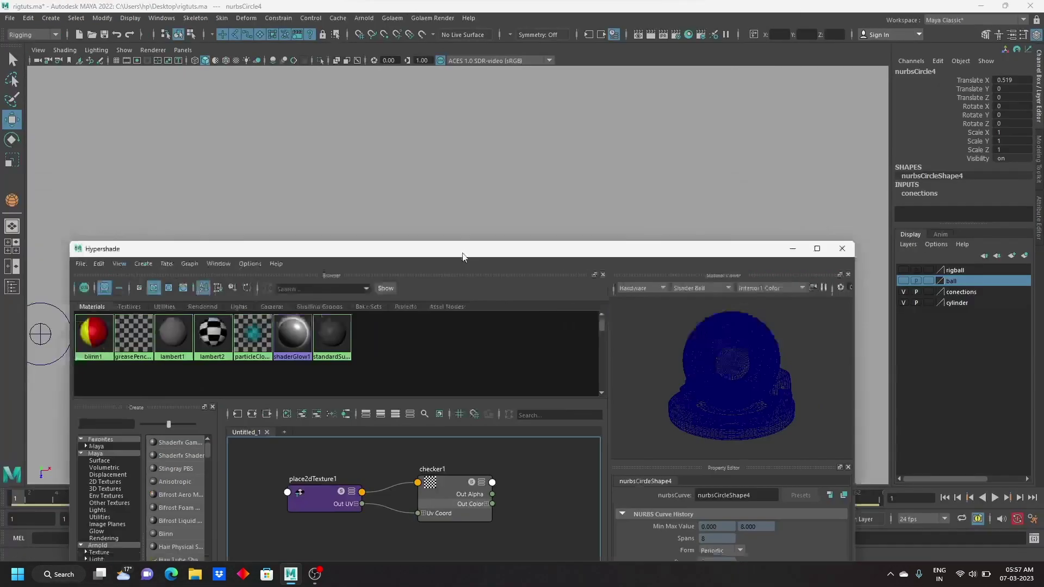
pyautogui.moveTo(403, 8); pyautogui.dragTo(732, 173)
# Step: Select the ctrl3 joint and add it to the Hypershade graph
pyautogui.keyDown('alt'); pyautogui.moveTo(170, 225); pyautogui.dragTo(110, 210, button='middle'); pyautogui.keyUp('alt')
pyautogui.click(194, 291)
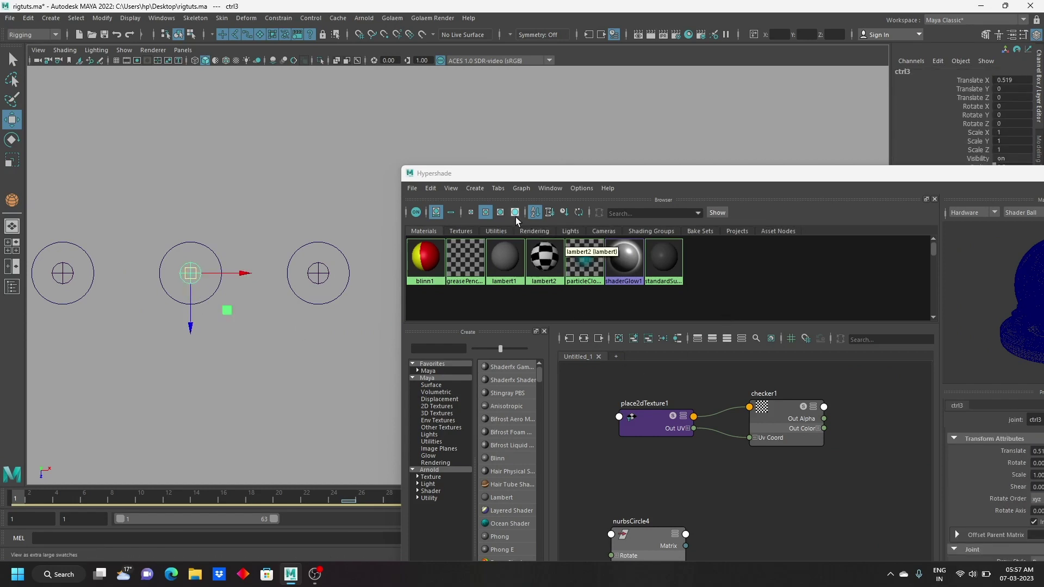
pyautogui.click(522, 190)
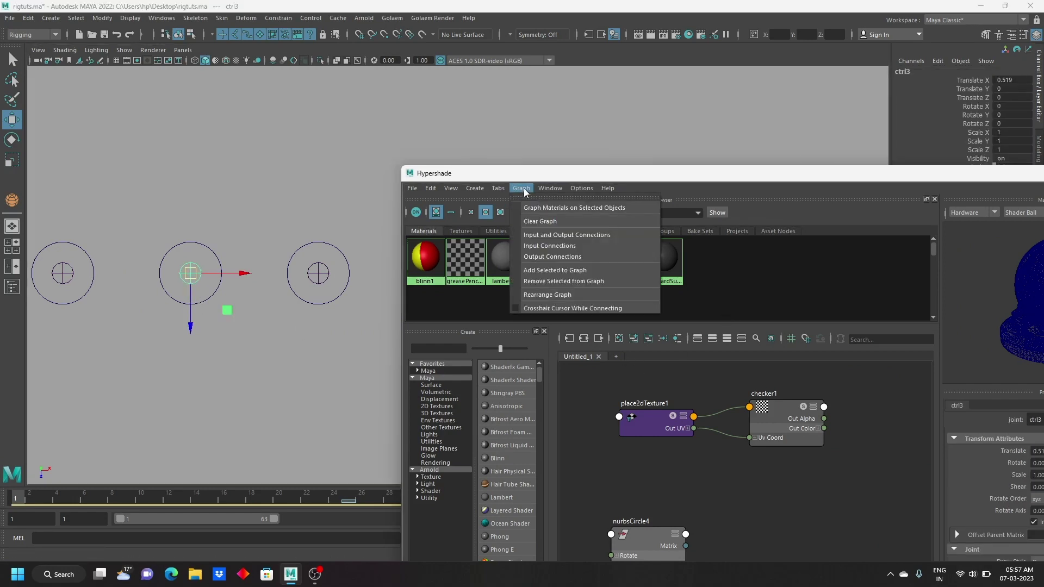
pyautogui.click(543, 270)
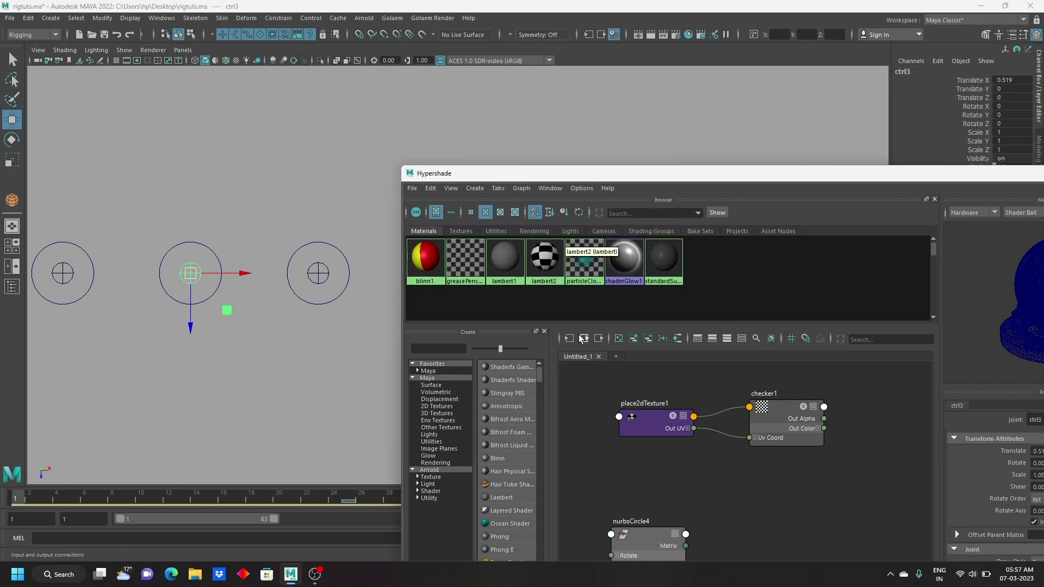
# Step: Enlarge the node editor and move the ctrl3 node next to nurbsCircle4
pyautogui.doubleClick(928, 174)
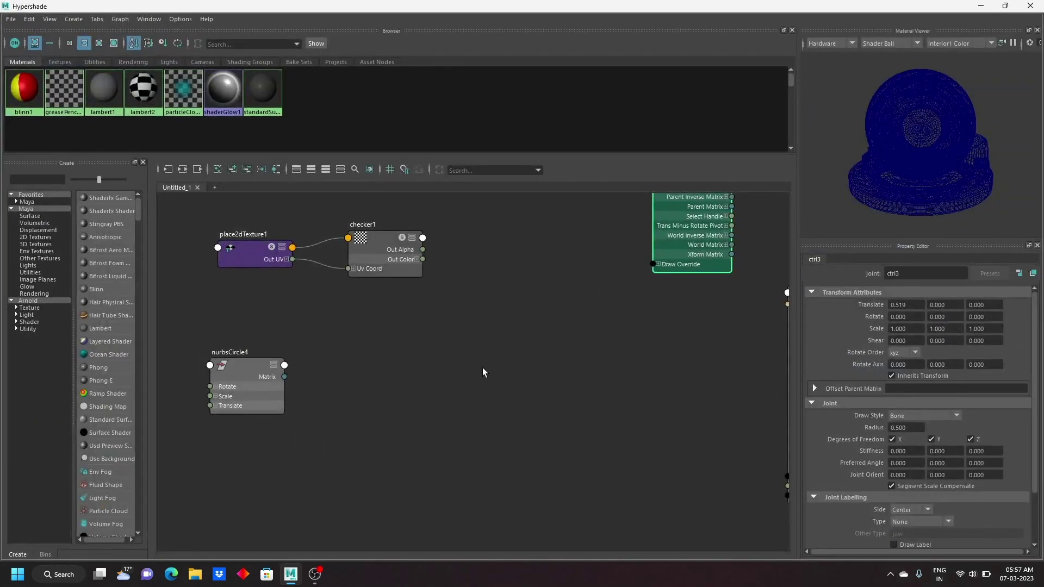
pyautogui.scroll(-3, 482, 373)
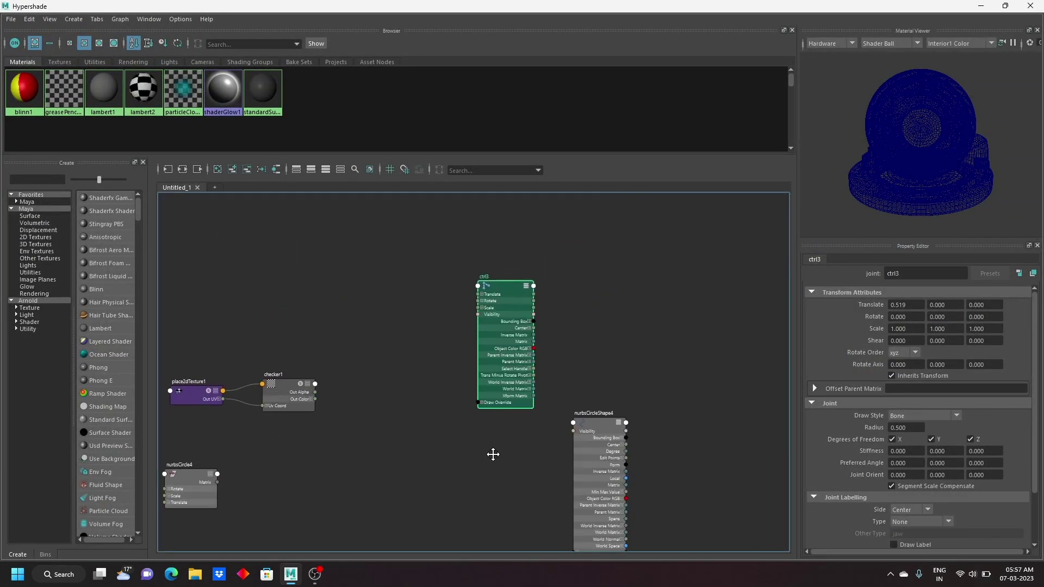
pyautogui.scroll(5, 576, 370)
pyautogui.keyDown('alt'); pyautogui.moveTo(566, 319); pyautogui.dragTo(563, 359, button='middle'); pyautogui.keyUp('alt')
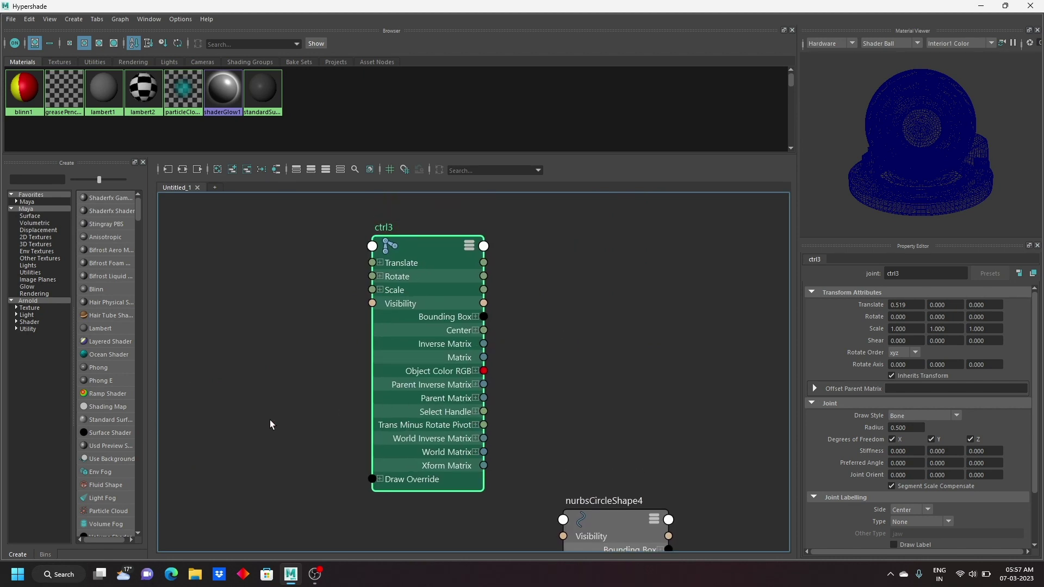
pyautogui.scroll(-5, 271, 424)
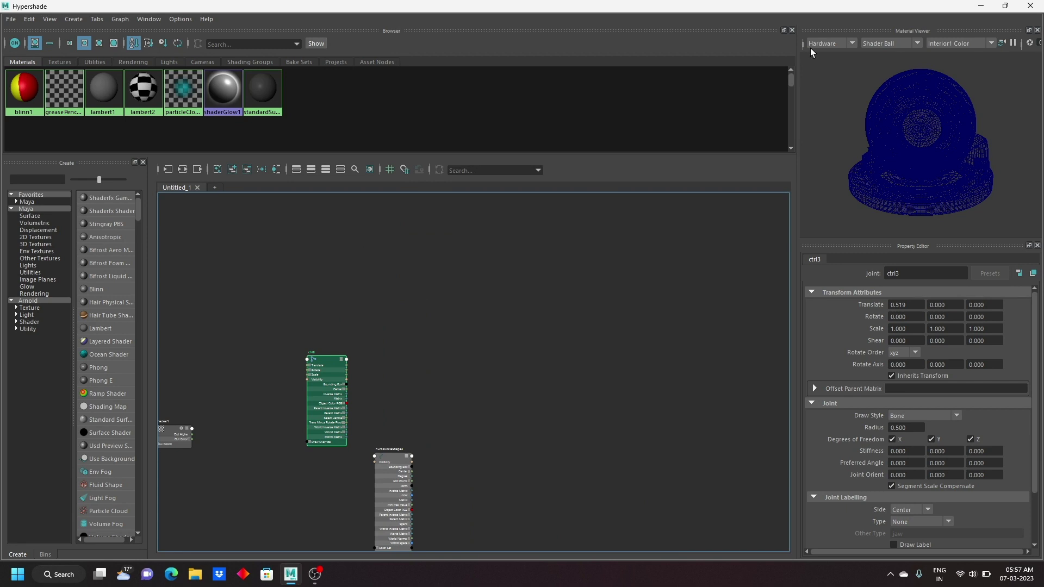
pyautogui.moveTo(820, 11); pyautogui.dragTo(694, 348)
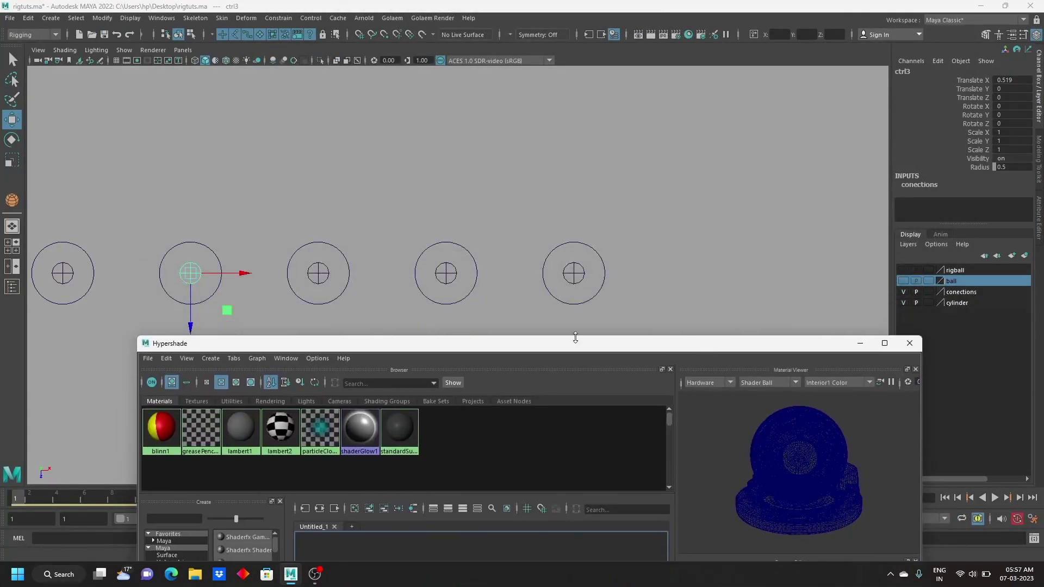
pyautogui.click(884, 343)
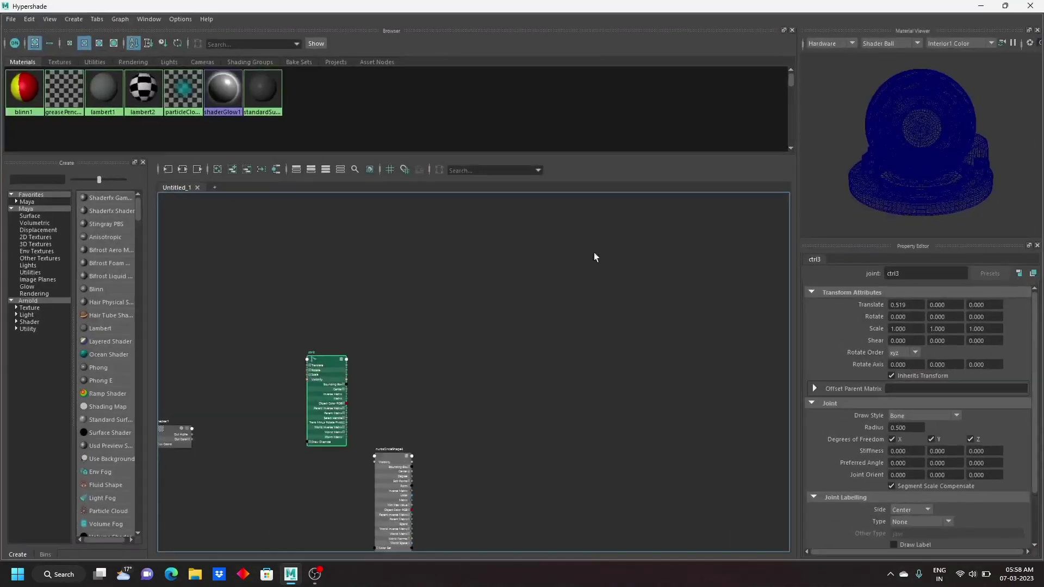
pyautogui.keyDown('alt'); pyautogui.moveTo(426, 372); pyautogui.dragTo(647, 296, button='middle'); pyautogui.keyUp('alt')
pyautogui.moveTo(563, 276); pyautogui.dragTo(447, 401)
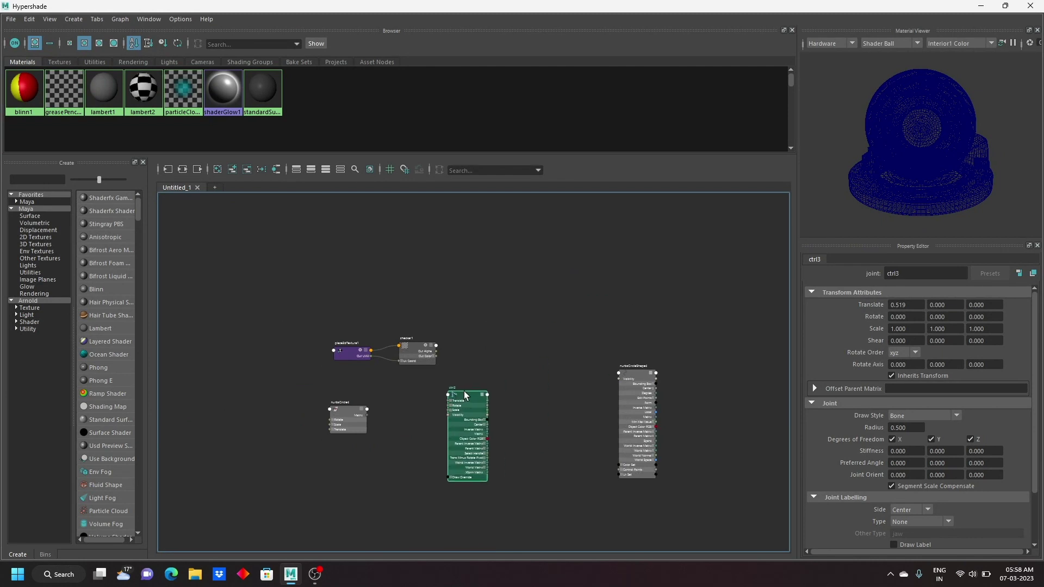
# Step: Move the checker1 and place2dTexture1 nodes aside and bring nurbsCircle4 fully into view
pyautogui.keyDown('alt'); pyautogui.moveTo(484, 352); pyautogui.dragTo(545, 292, button='middle'); pyautogui.keyUp('alt')
pyautogui.moveTo(359, 272)
pyautogui.mouseDown()
pyautogui.moveTo(491, 306)
pyautogui.moveTo(741, 306)
pyautogui.moveTo(769, 328)
pyautogui.mouseUp()
pyautogui.scroll(2, 499, 331)
pyautogui.scroll(4, 498, 332)
pyautogui.moveTo(429, 360)
pyautogui.keyDown('alt'); pyautogui.mouseDown(button='middle')
pyautogui.moveTo(574, 280)
pyautogui.moveTo(594, 251)
pyautogui.mouseUp(button='middle'); pyautogui.keyUp('alt')
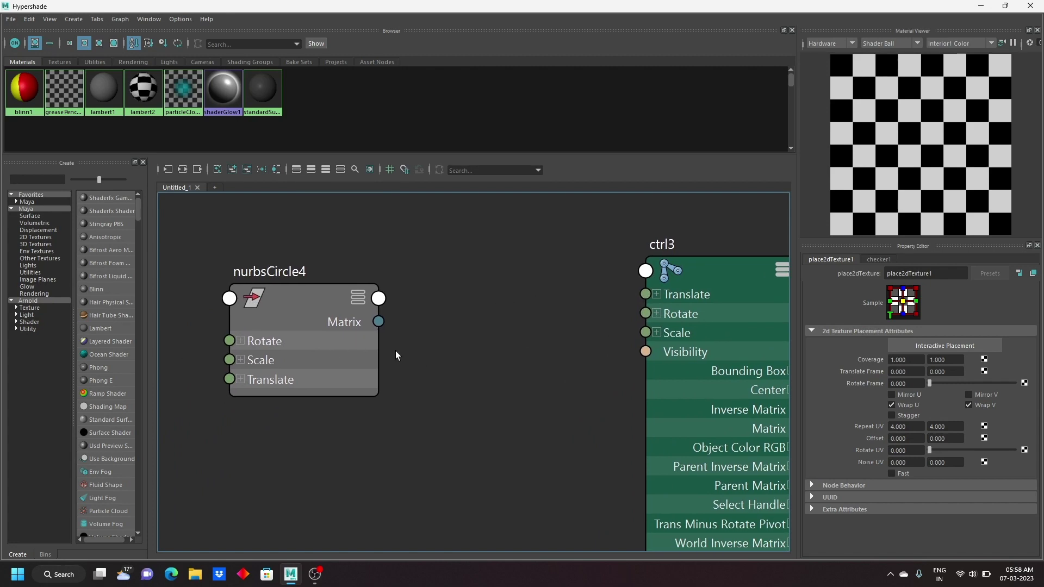
# Step: Show nurbsCircle4's full attributes, wire its Translate into ctrl3's Translate, and minimise Hypershade
pyautogui.click(357, 293)
pyautogui.click(357, 301)
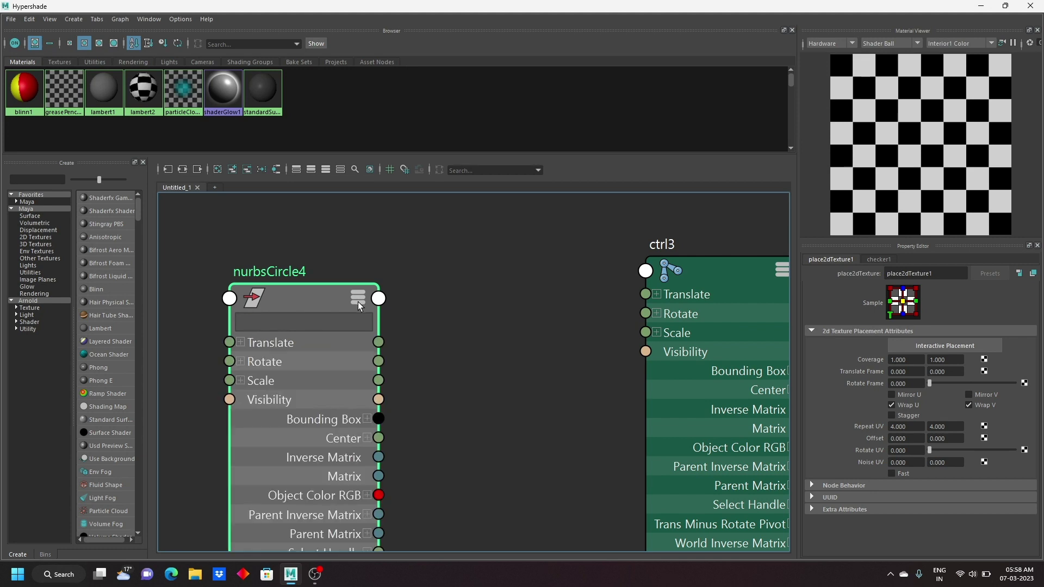
pyautogui.keyDown('alt'); pyautogui.moveTo(536, 324); pyautogui.dragTo(478, 320, button='middle'); pyautogui.keyUp('alt')
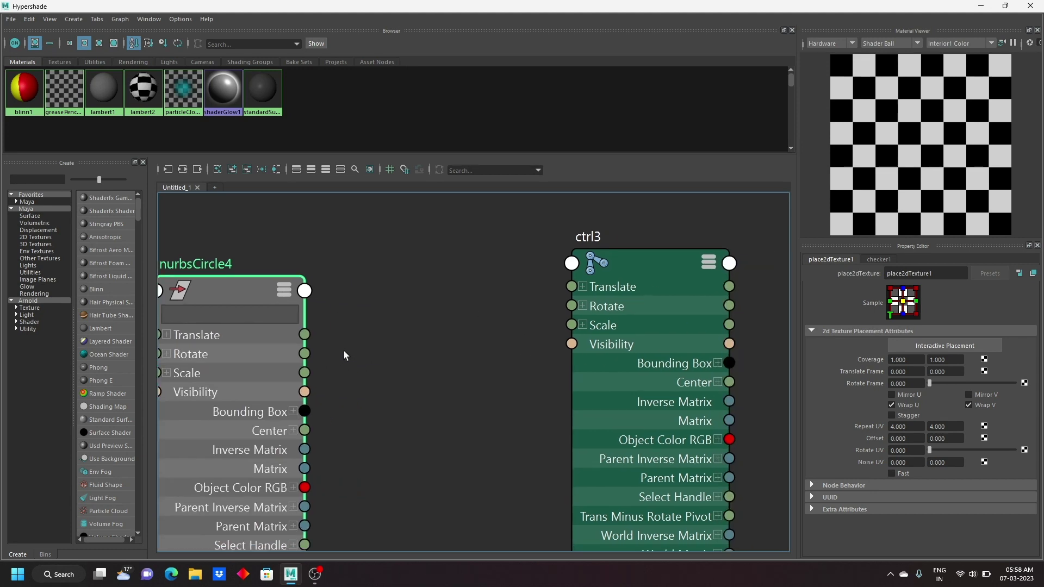
pyautogui.moveTo(304, 335); pyautogui.dragTo(571, 287)
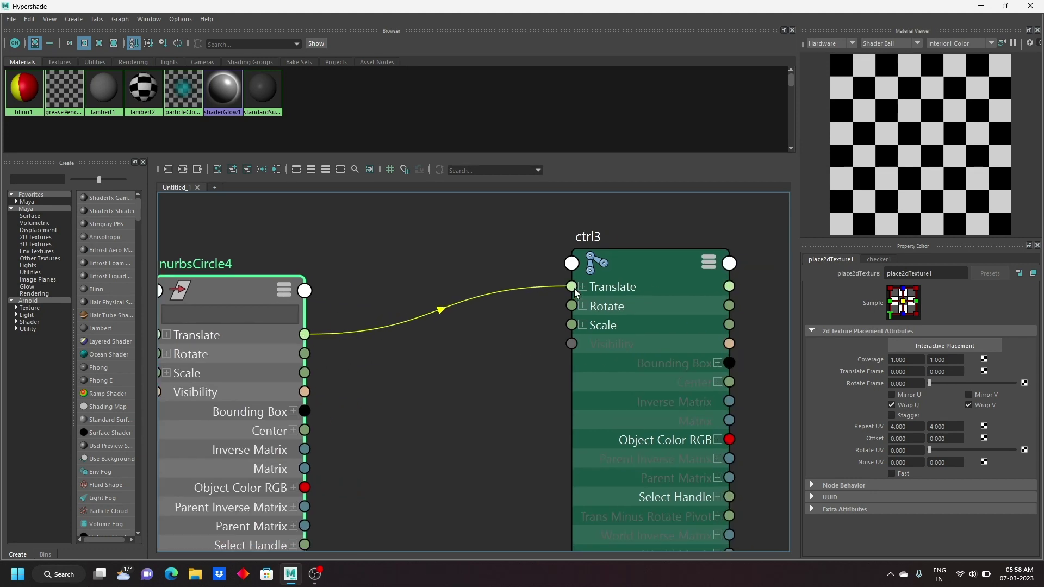
pyautogui.click(980, 6)
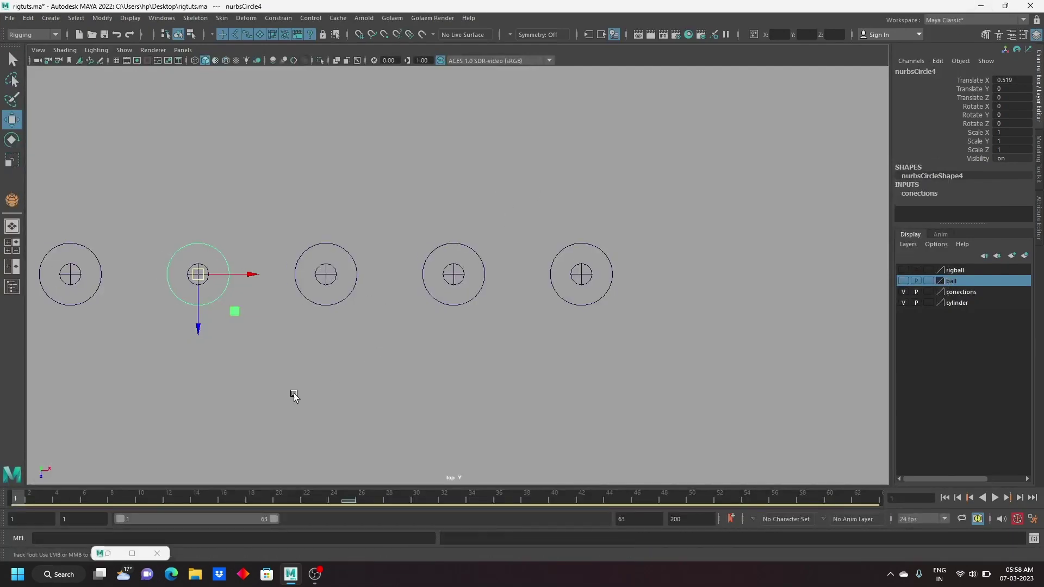
# Step: Test-move nurbsCircle4 and nurbsCircle5, undoing each move
pyautogui.keyDown('alt'); pyautogui.moveTo(294, 396); pyautogui.dragTo(459, 392, button='middle'); pyautogui.keyUp('alt')
pyautogui.click(367, 267)
pyautogui.moveTo(351, 243)
pyautogui.mouseDown()
pyautogui.moveTo(397, 261)
pyautogui.moveTo(442, 320)
pyautogui.mouseUp()
pyautogui.hotkey('ctrl', 'z')
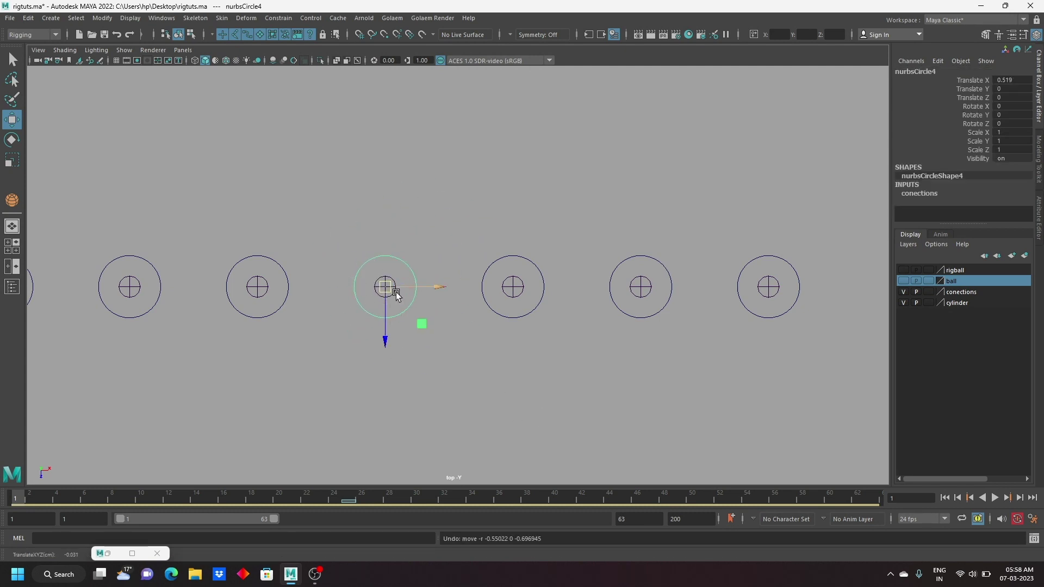
pyautogui.moveTo(383, 284); pyautogui.dragTo(416, 276)
pyautogui.hotkey('ctrl', 'z')
pyautogui.click(513, 284)
pyautogui.moveTo(513, 284)
pyautogui.mouseDown()
pyautogui.moveTo(513, 243)
pyautogui.moveTo(511, 280)
pyautogui.mouseUp()
pyautogui.hotkey('ctrl', 'z')
# Step: Select the ctrl2 joint together with the middle circle nurbsCircle3
pyautogui.moveTo(345, 324)
pyautogui.keyDown('alt'); pyautogui.mouseDown(button='middle')
pyautogui.moveTo(370, 373)
pyautogui.moveTo(426, 354)
pyautogui.mouseUp(button='middle'); pyautogui.keyUp('alt')
pyautogui.moveTo(385, 241); pyautogui.dragTo(451, 274)
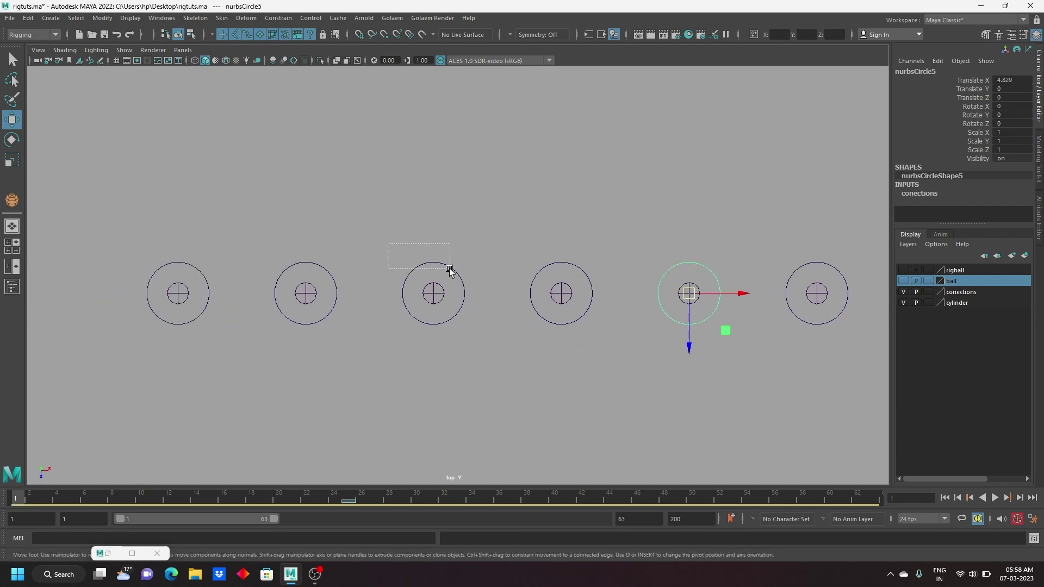
pyautogui.click(420, 282)
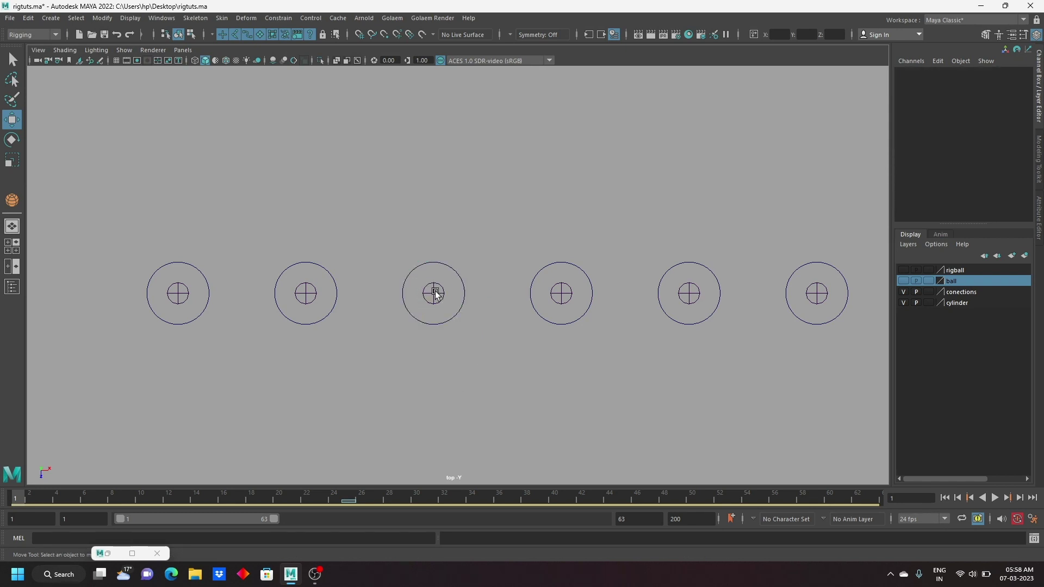
pyautogui.click(435, 291)
pyautogui.keyDown('shift'); pyautogui.click(435, 264); pyautogui.keyUp('shift')
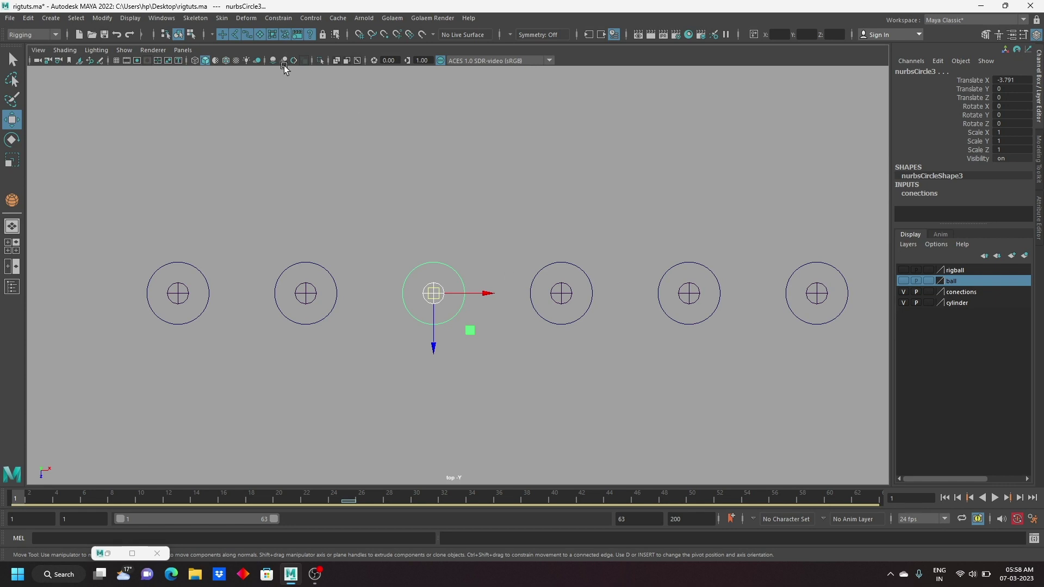
# Step: Bind the middle circle nurbsCircle3 to the ctrl2 joint using the skinning commands
pyautogui.click(221, 18)
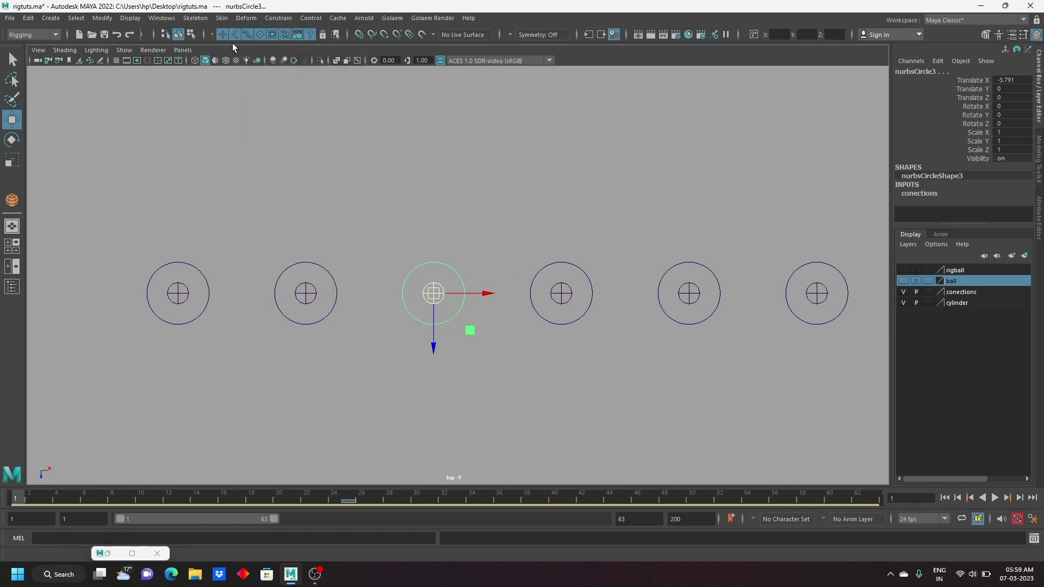
pyautogui.click(397, 187)
pyautogui.moveTo(408, 222); pyautogui.dragTo(451, 272)
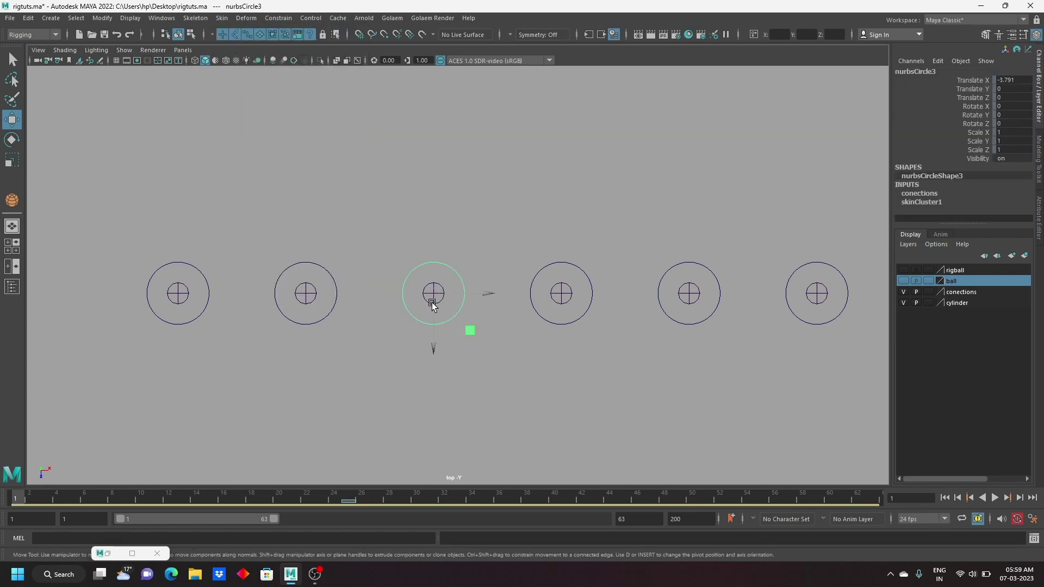
pyautogui.click(494, 223)
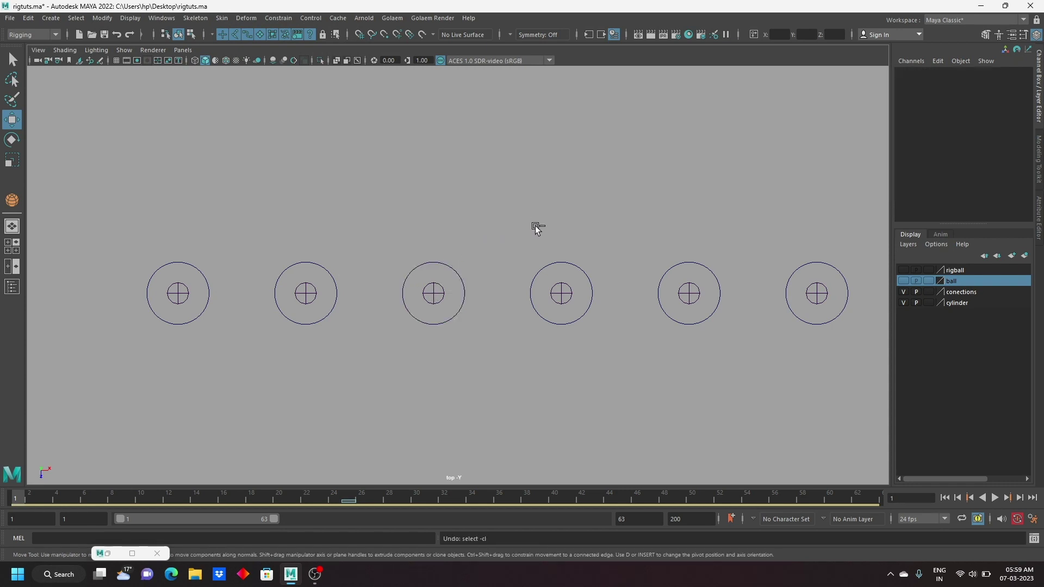
pyautogui.hotkey('ctrl', 'z')
pyautogui.press('Down')
pyautogui.moveTo(402, 244)
pyautogui.mouseDown()
pyautogui.moveTo(429, 263)
pyautogui.moveTo(433, 287)
pyautogui.mouseUp()
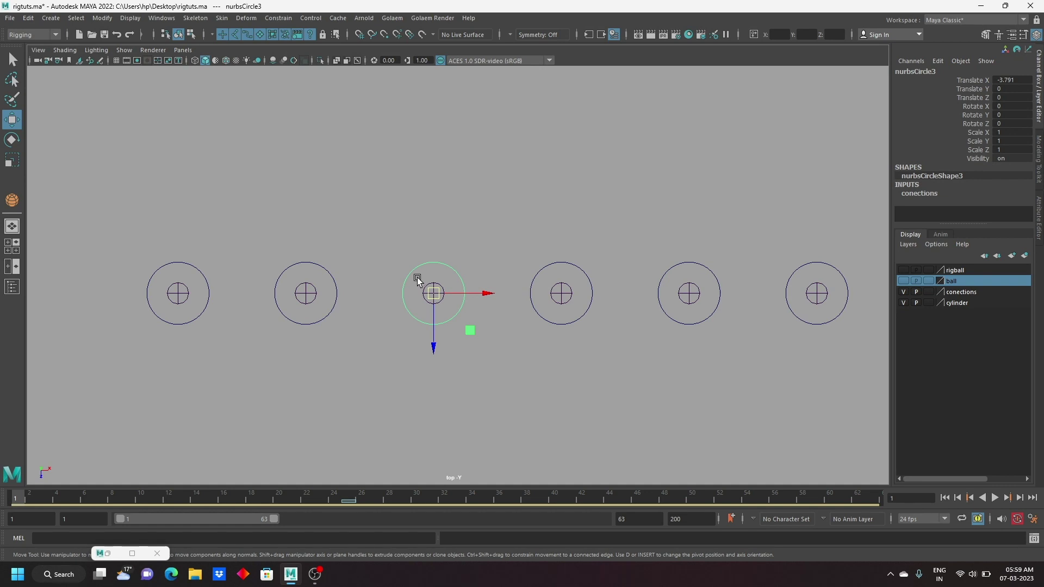
pyautogui.keyDown('shift'); pyautogui.click(433, 295); pyautogui.keyUp('shift')
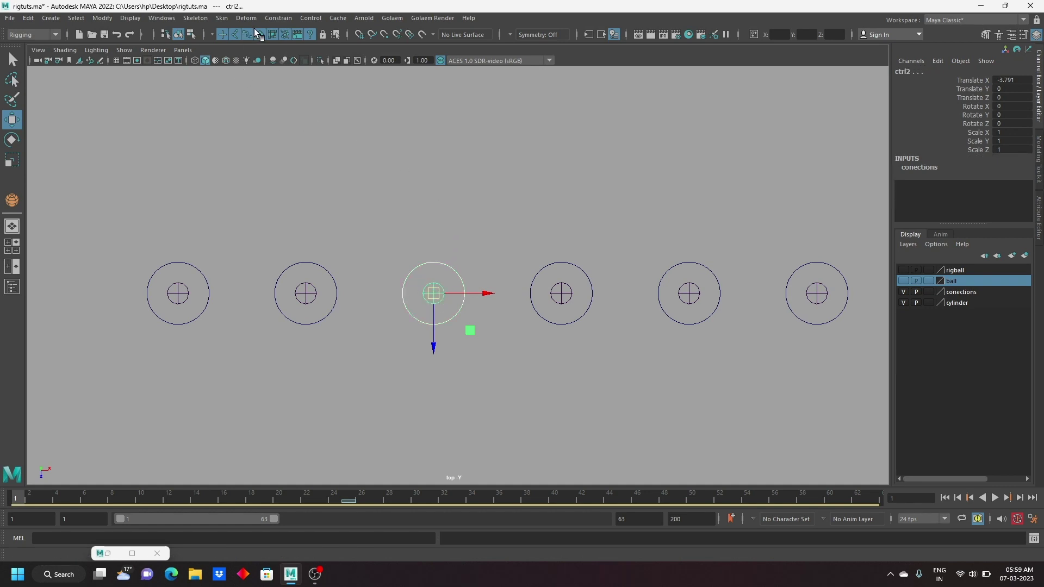
pyautogui.click(221, 18)
pyautogui.click(242, 43)
# Step: Test-move ctrl2, then undo so the displaced control returns to its original spot
pyautogui.click(419, 310)
pyautogui.click(434, 294)
pyautogui.moveTo(435, 296)
pyautogui.mouseDown()
pyautogui.moveTo(437, 193)
pyautogui.moveTo(494, 226)
pyautogui.mouseUp()
pyautogui.hotkey('ctrl', 'z')
pyautogui.hotkey('ctrl', 'z')
pyautogui.hotkey('ctrl', 'z')
pyautogui.hotkey('ctrl', 'z')
pyautogui.hotkey('ctrl', 'z')
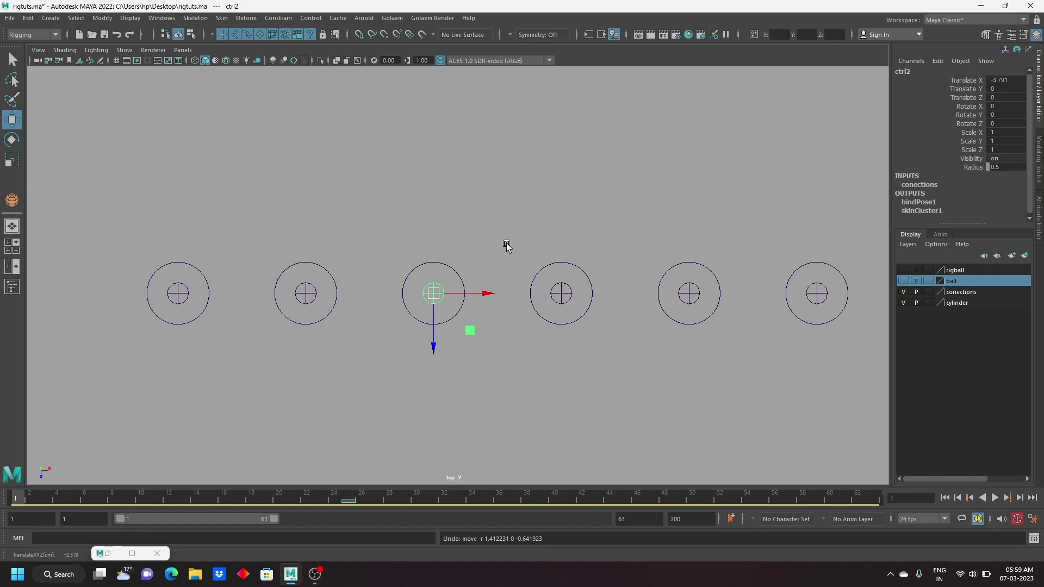
pyautogui.moveTo(537, 222)
pyautogui.mouseDown()
pyautogui.moveTo(603, 272)
pyautogui.moveTo(596, 288)
pyautogui.mouseUp()
pyautogui.hotkey('ctrl', 'z')
pyautogui.hotkey('ctrl', 'z')
# Step: Marquee-select the second circle in the row, nurbsCircle2
pyautogui.moveTo(263, 251); pyautogui.dragTo(303, 272)
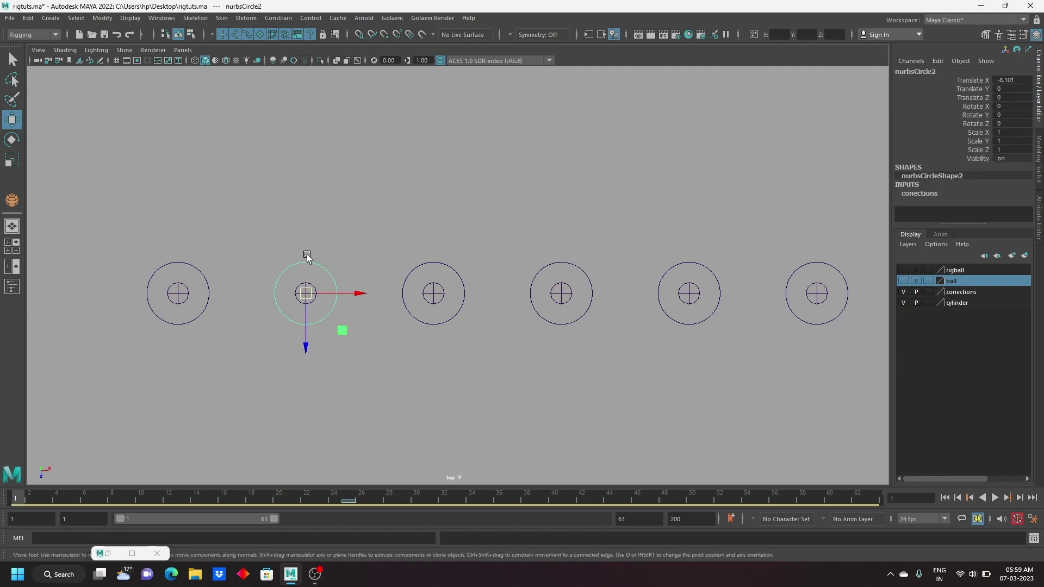
pyautogui.moveTo(159, 249); pyautogui.dragTo(194, 273)
pyautogui.moveTo(294, 254); pyautogui.dragTo(323, 267)
# Step: Rename nurbsCircle2 to abcd in the Channel Box
pyautogui.doubleClick(918, 74)
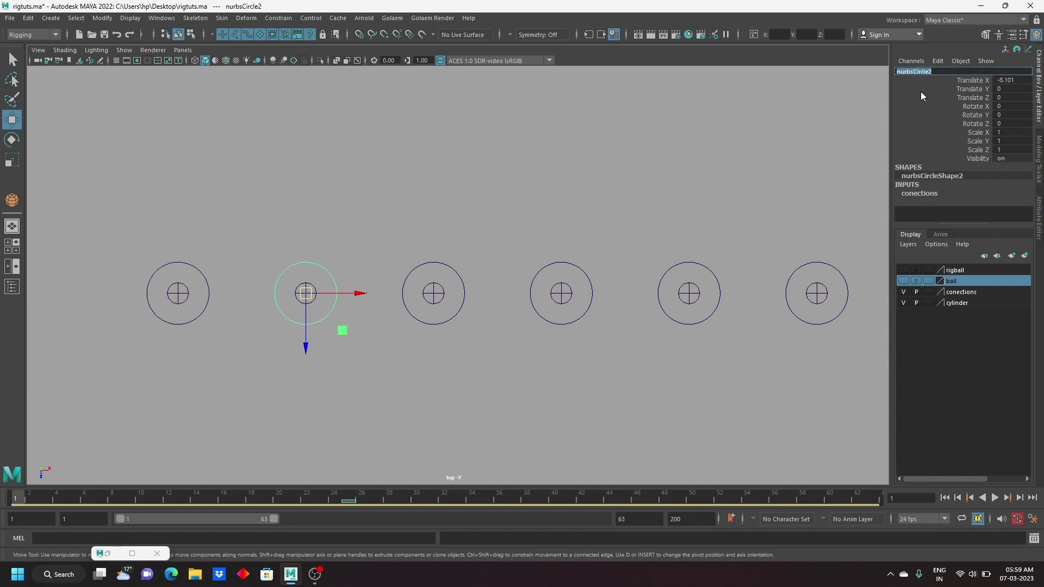
pyautogui.write('abc')
pyautogui.write('d')
pyautogui.press('Return')
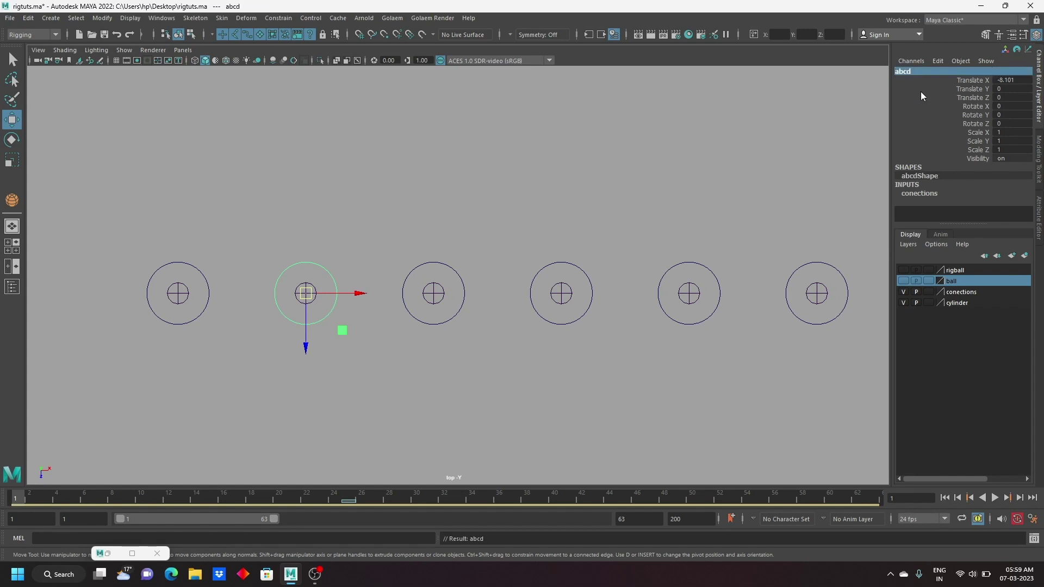
# Step: Rename the inner control ctrl1 to exampl, then clear the selection
pyautogui.click(384, 266)
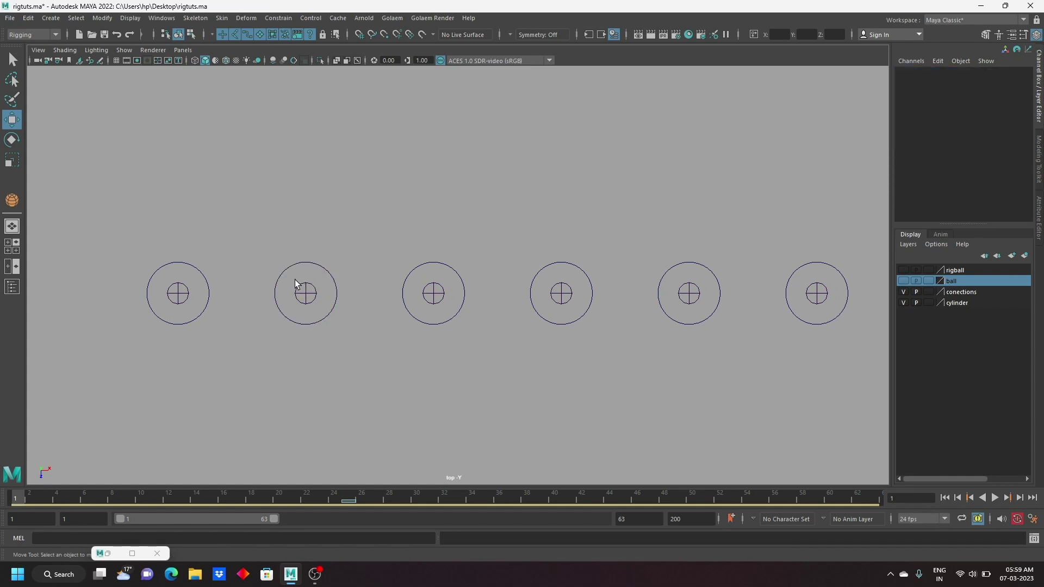
pyautogui.click(309, 296)
pyautogui.click(919, 71)
pyautogui.write('exampl')
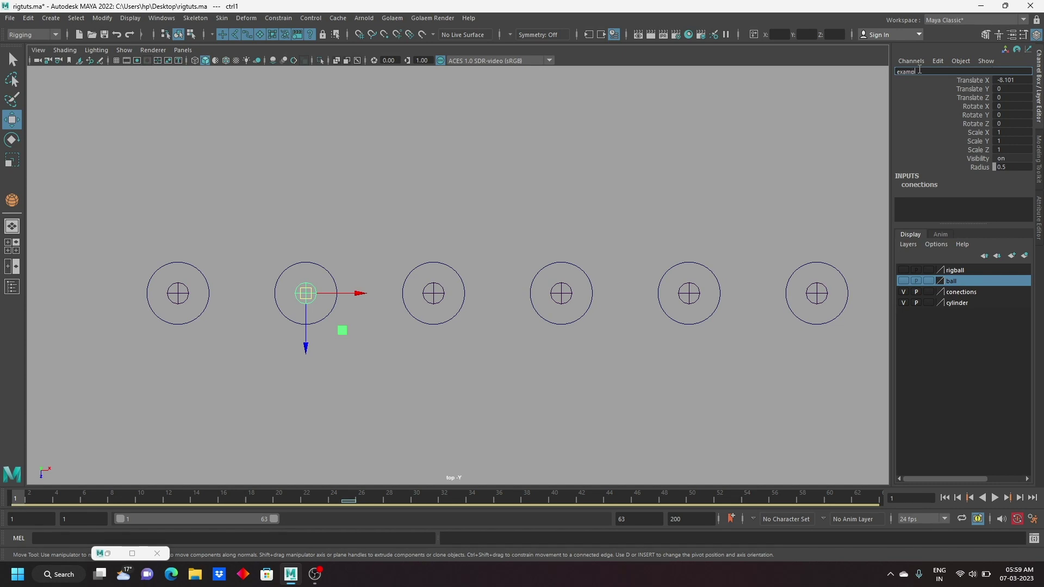
pyautogui.press('Return')
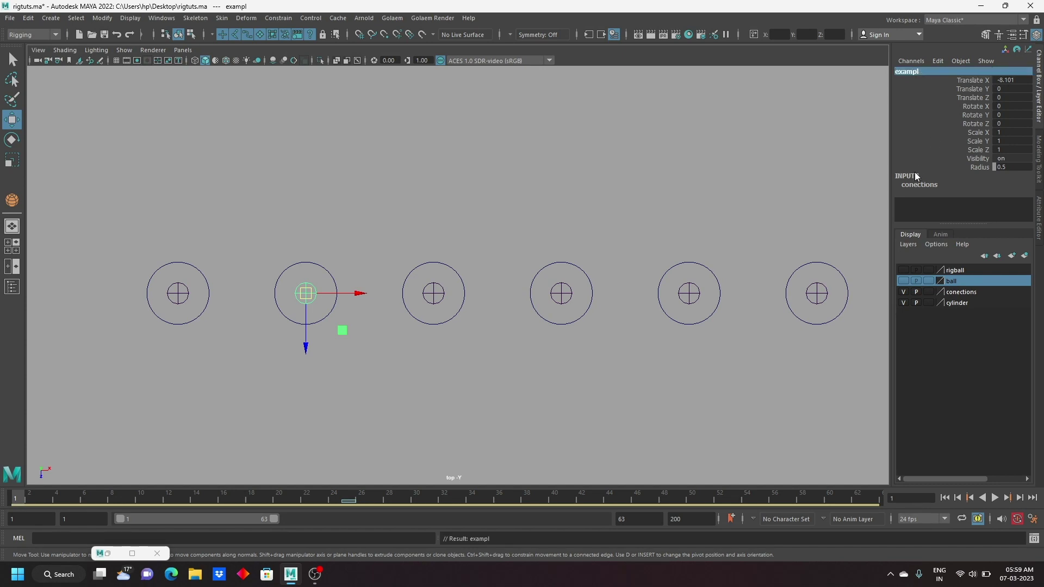
pyautogui.doubleClick(932, 72)
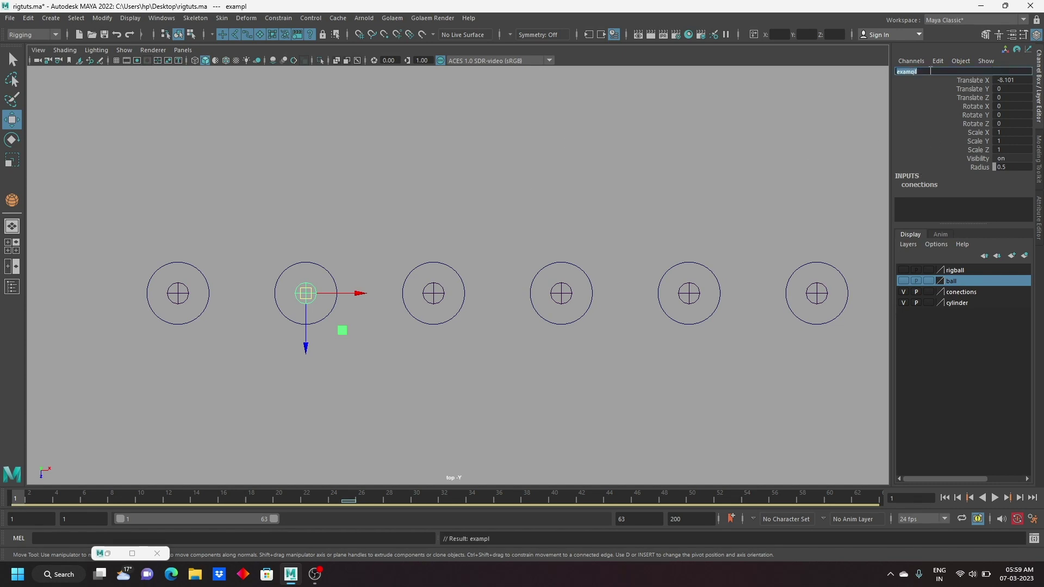
pyautogui.click(408, 194)
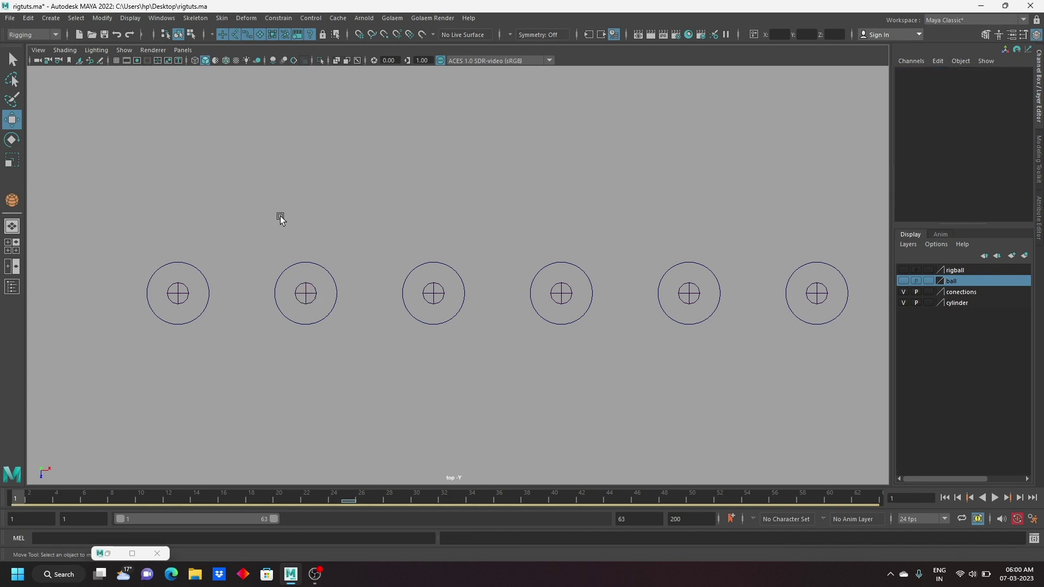
# Step: Open the Expression Editor with the exampl control selected
pyautogui.click(296, 264)
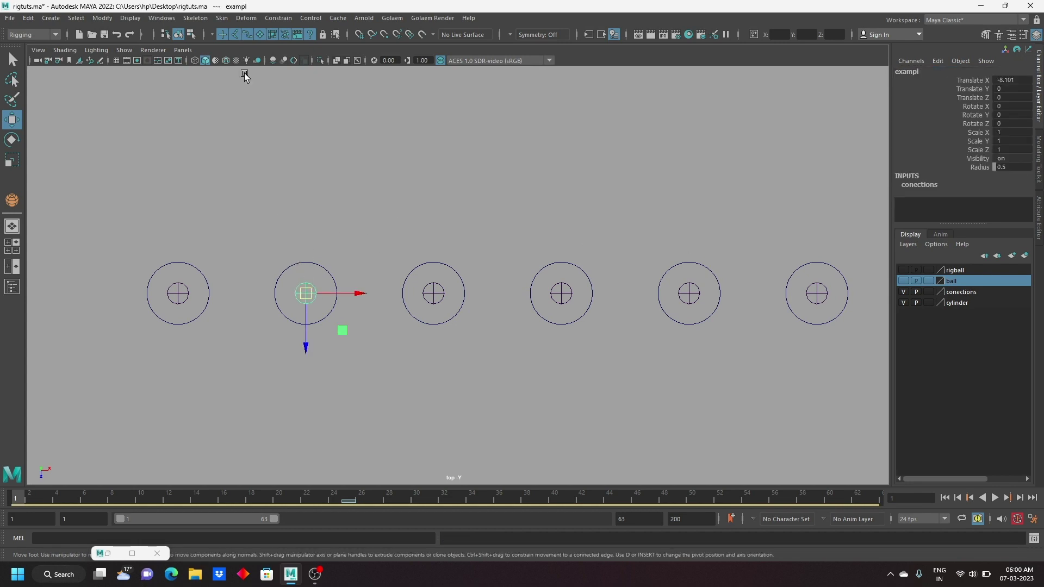
pyautogui.click(163, 18)
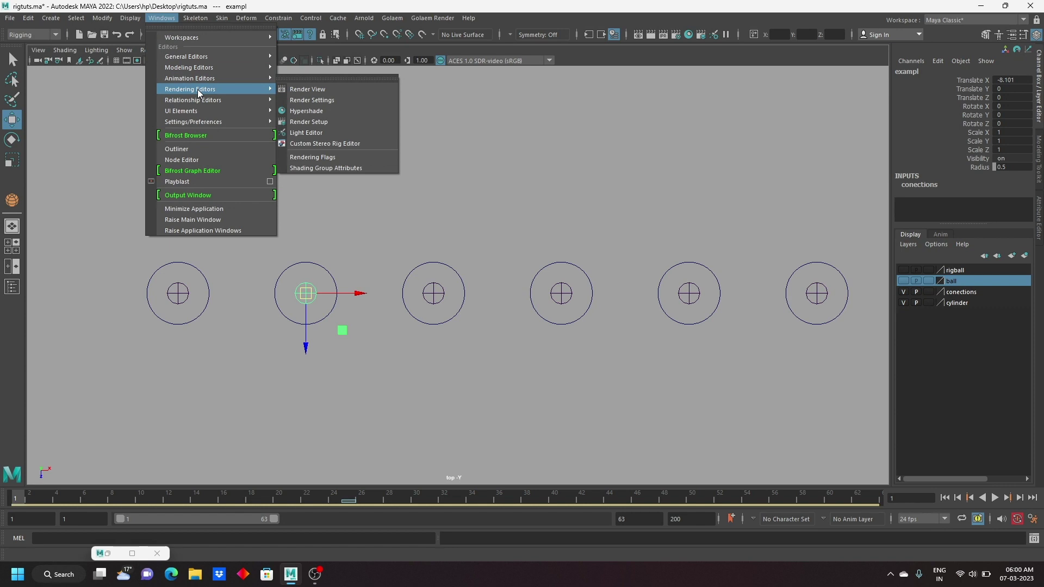
pyautogui.moveTo(190, 78)
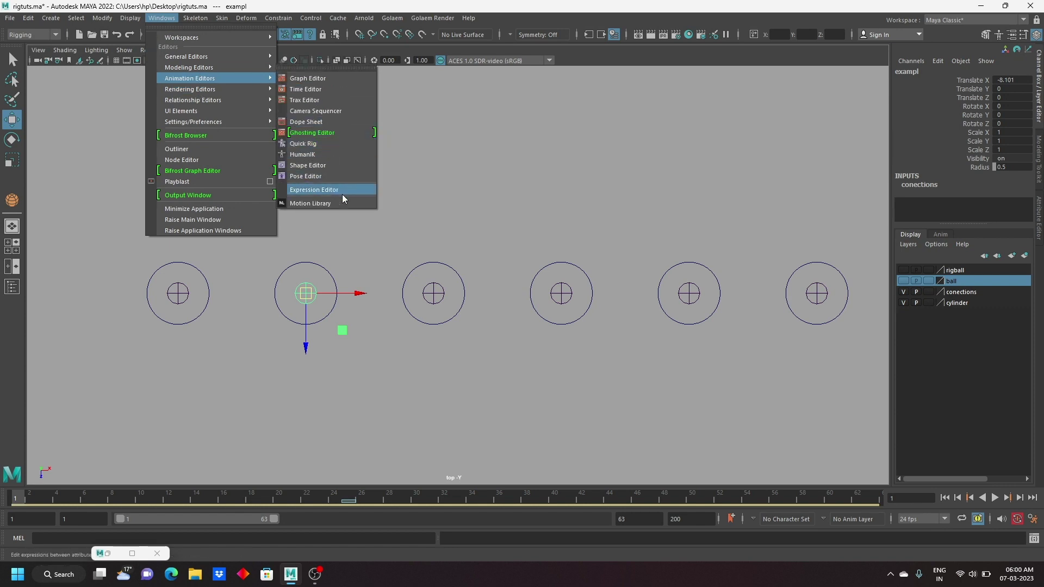
pyautogui.click(329, 190)
pyautogui.moveTo(436, 81)
pyautogui.mouseDown()
pyautogui.moveTo(552, 135)
pyautogui.moveTo(659, 116)
pyautogui.mouseUp()
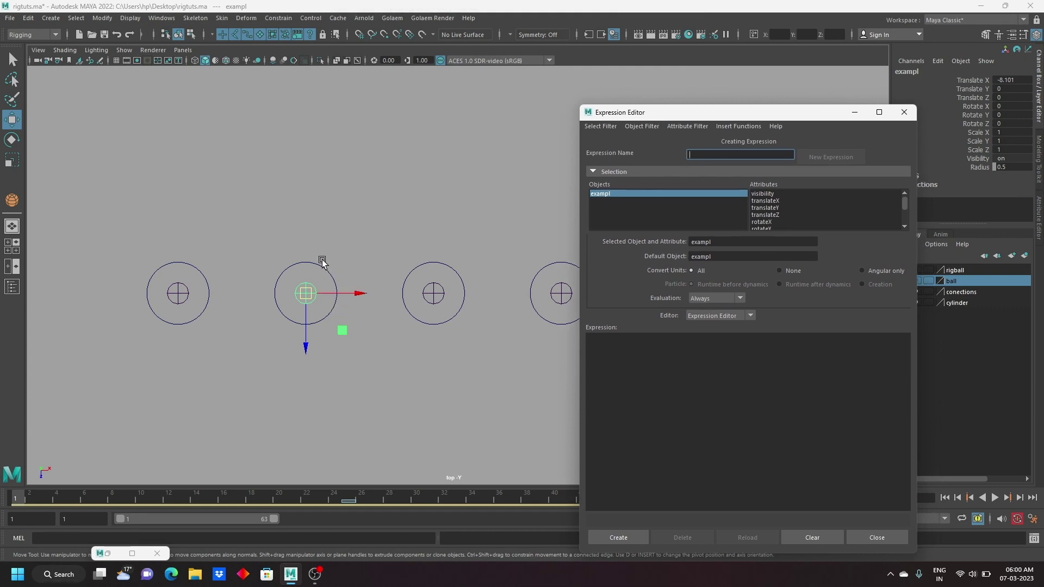
pyautogui.moveTo(295, 247)
pyautogui.mouseDown()
pyautogui.moveTo(313, 265)
pyautogui.moveTo(306, 293)
pyautogui.moveTo(319, 305)
pyautogui.mouseUp()
pyautogui.click(264, 268)
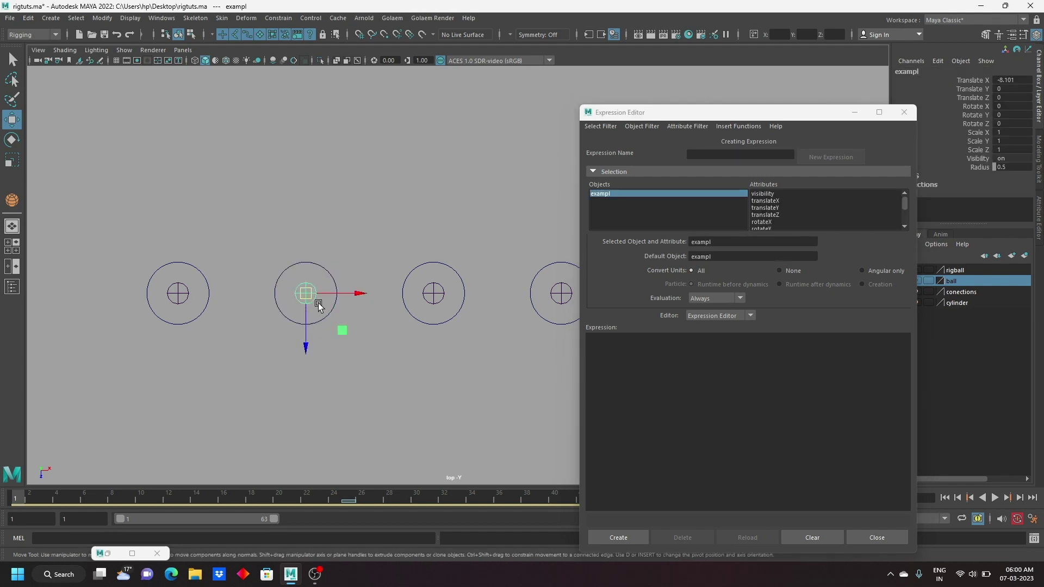
# Step: Put exampl.translateX into the expression text area
pyautogui.click(777, 201)
pyautogui.moveTo(740, 242); pyautogui.dragTo(692, 246)
pyautogui.hotkey('ctrl', 'c')
pyautogui.click(631, 369)
pyautogui.hotkey('ctrl', 'v')
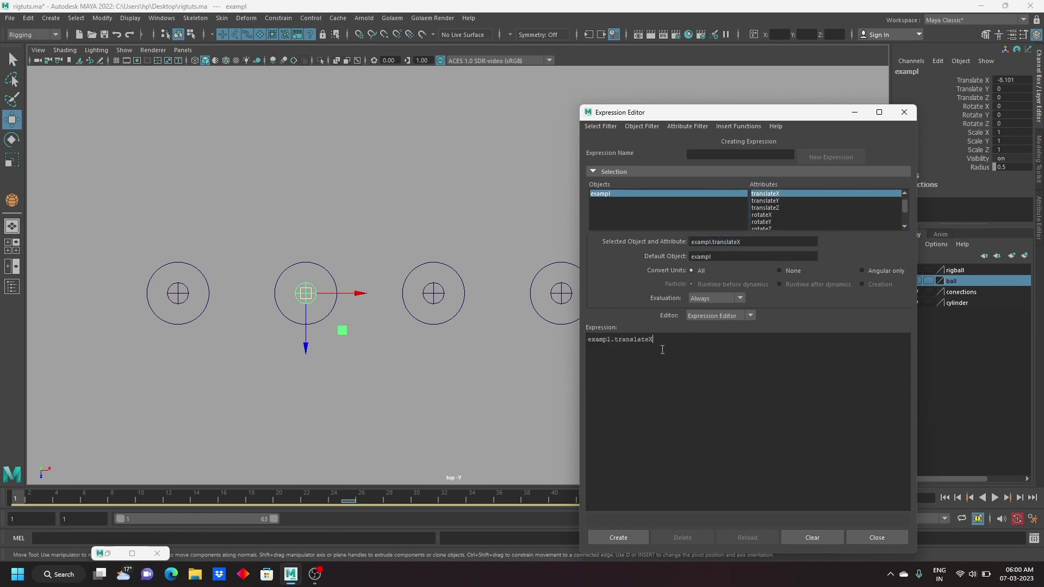
pyautogui.moveTo(256, 234); pyautogui.dragTo(313, 277)
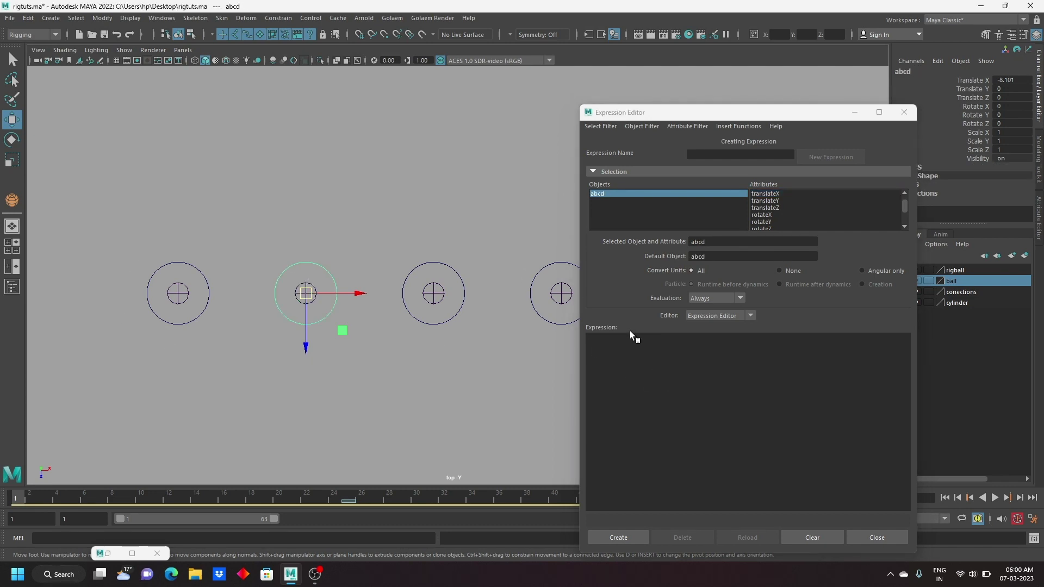
pyautogui.moveTo(296, 274); pyautogui.dragTo(315, 307)
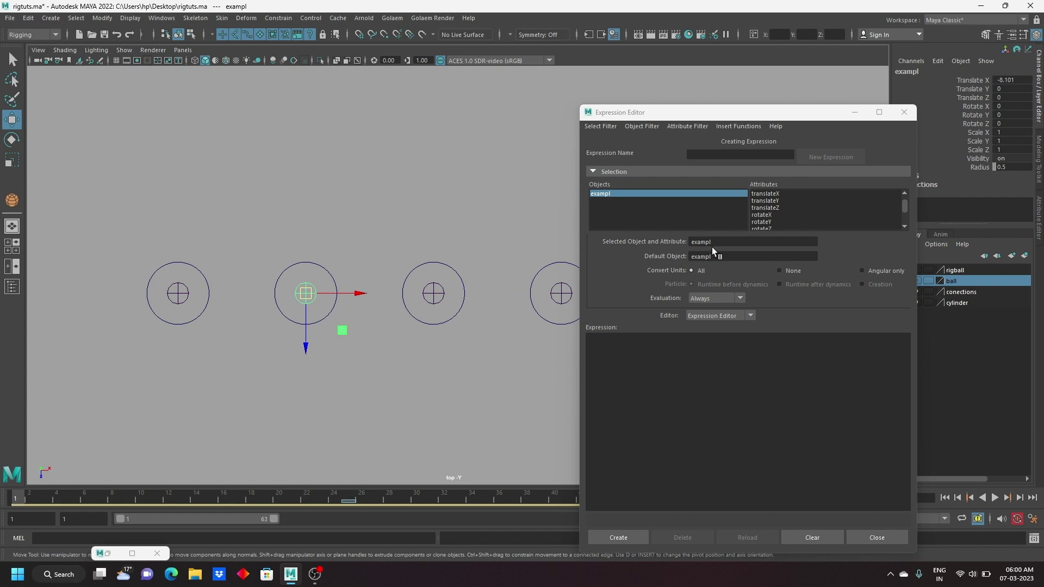
pyautogui.click(765, 194)
pyautogui.click(754, 241)
pyautogui.keyDown('shift'); pyautogui.click(685, 242); pyautogui.keyUp('shift')
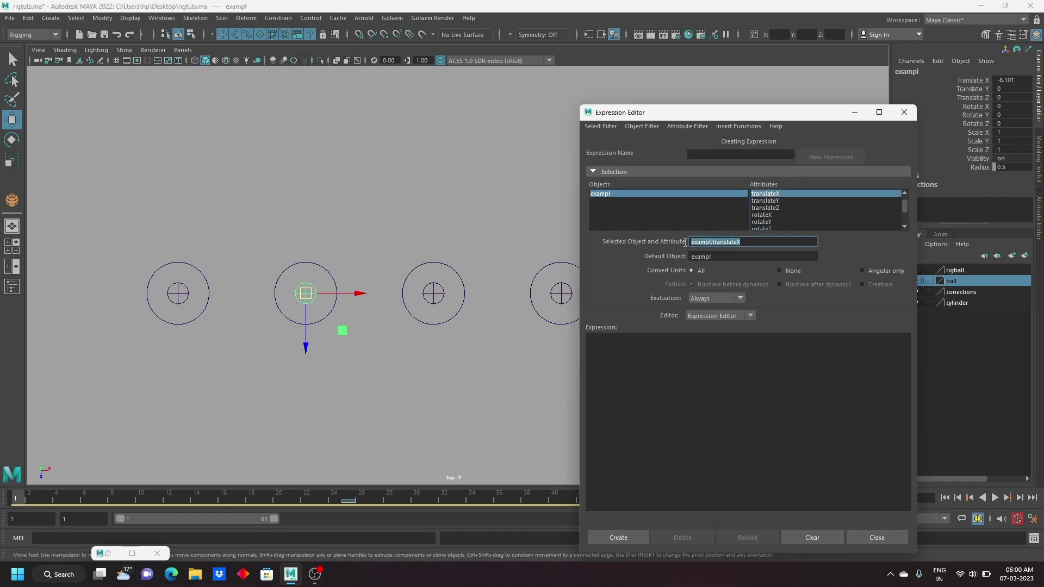
pyautogui.moveTo(700, 241); pyautogui.dragTo(625, 361)
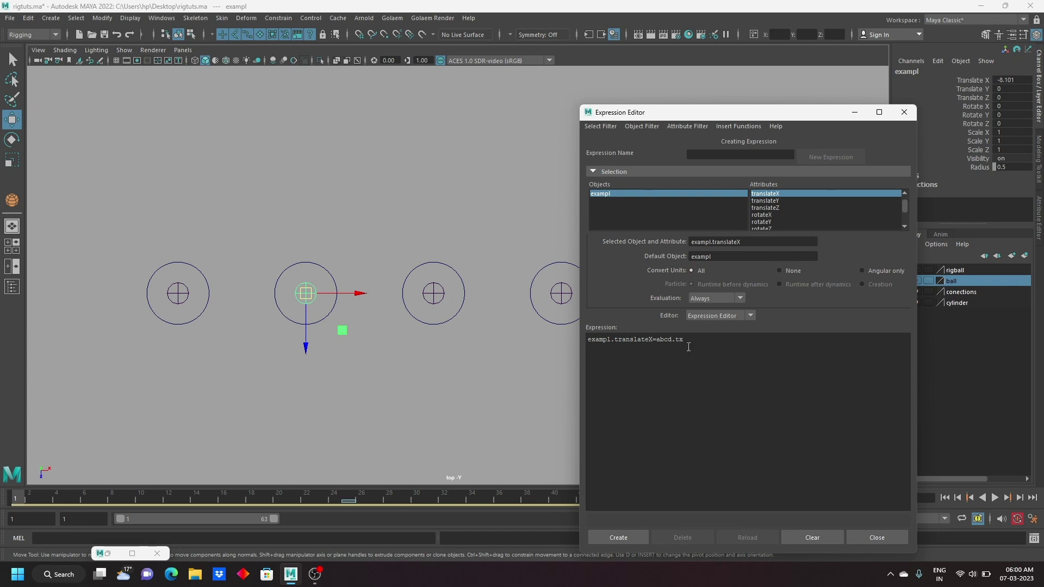
# Step: Complete exampl.translateX=abcd.tx; exampl.translatey=abcd.ty and create it, getting an attribute-not-found error
pyautogui.hotkey('ctrl', 'a')
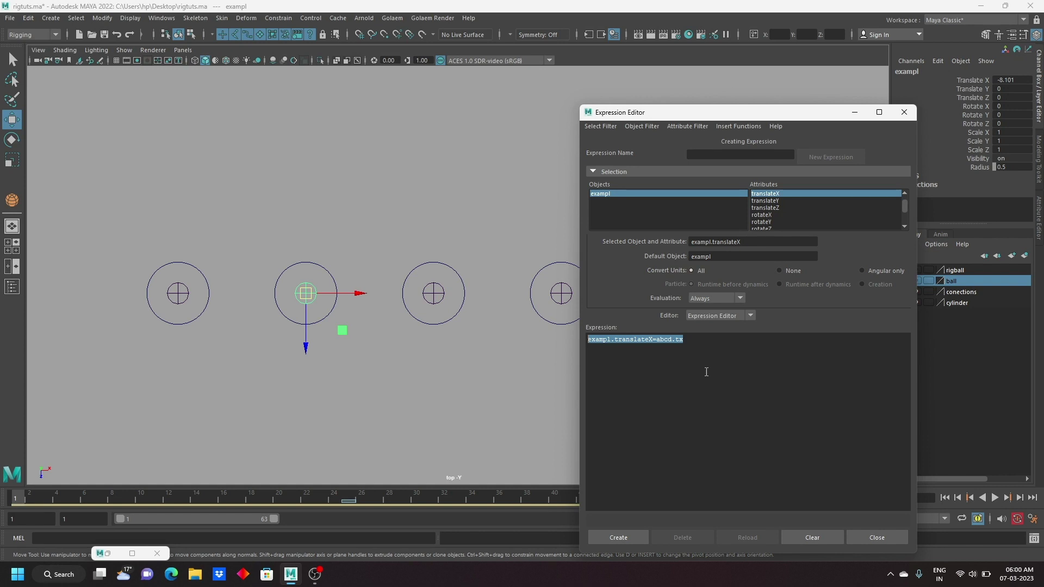
pyautogui.doubleClick(696, 342)
pyautogui.write(';')
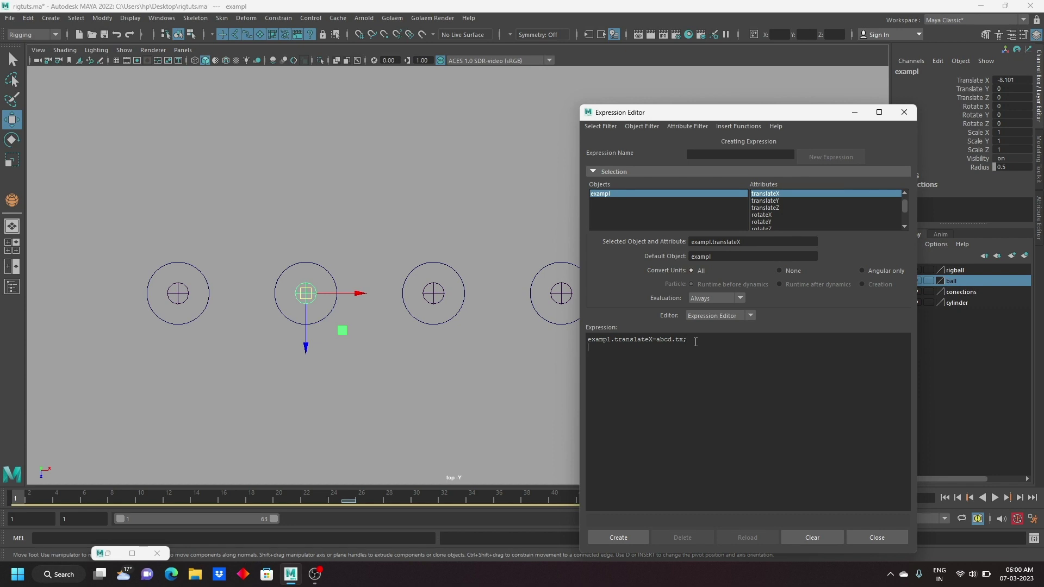
pyautogui.press('Return')
pyautogui.write('exampl.translateX=abcd.tx')
pyautogui.press('BackSpace')
pyautogui.write('y;')
pyautogui.click(611, 538)
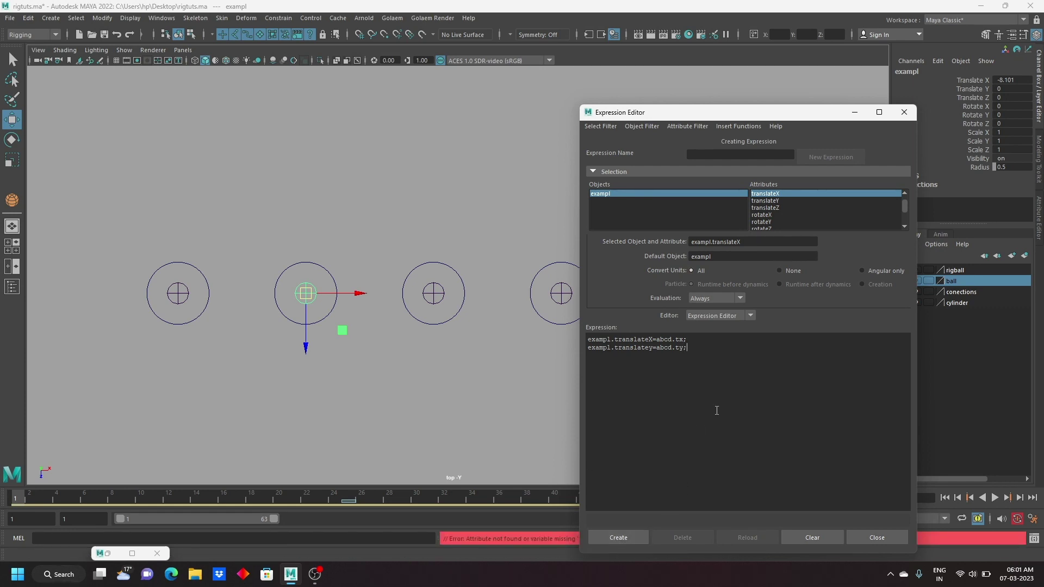
pyautogui.moveTo(719, 116); pyautogui.dragTo(473, 84)
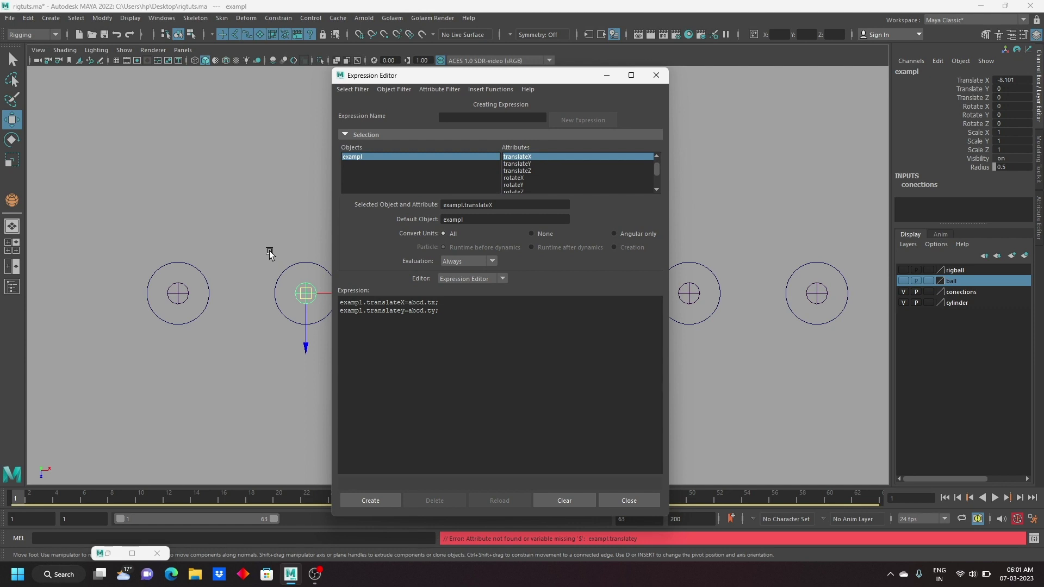
# Step: Start a new expression with exampl.translateX driven by abcd
pyautogui.click(303, 269)
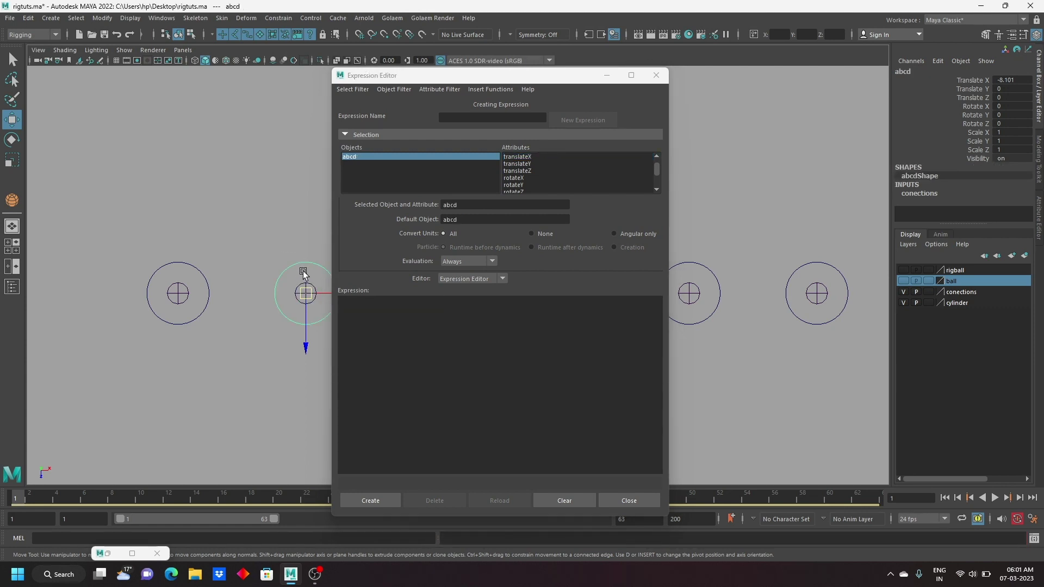
pyautogui.click(263, 257)
pyautogui.click(308, 294)
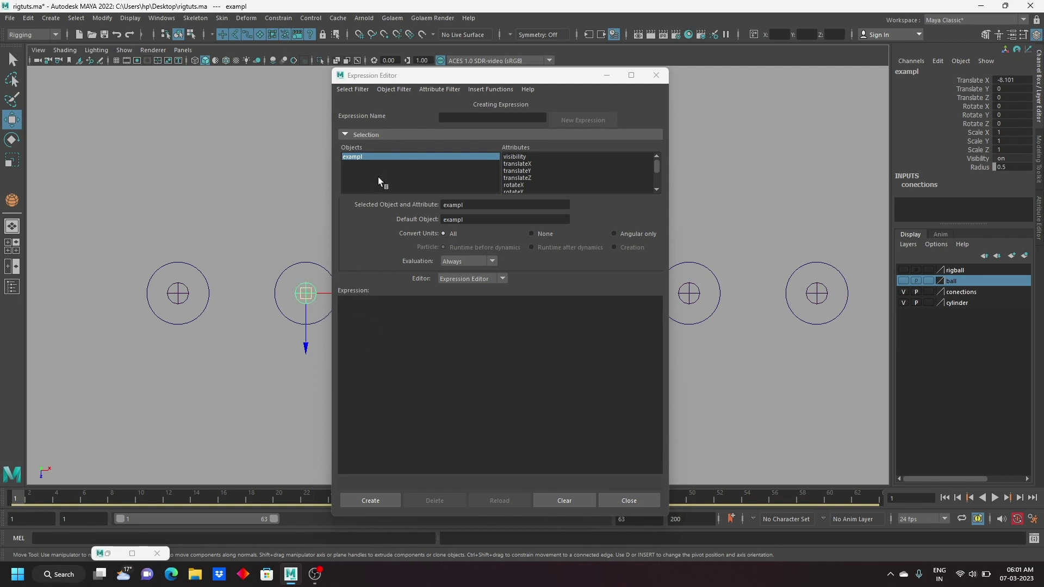
pyautogui.click(527, 164)
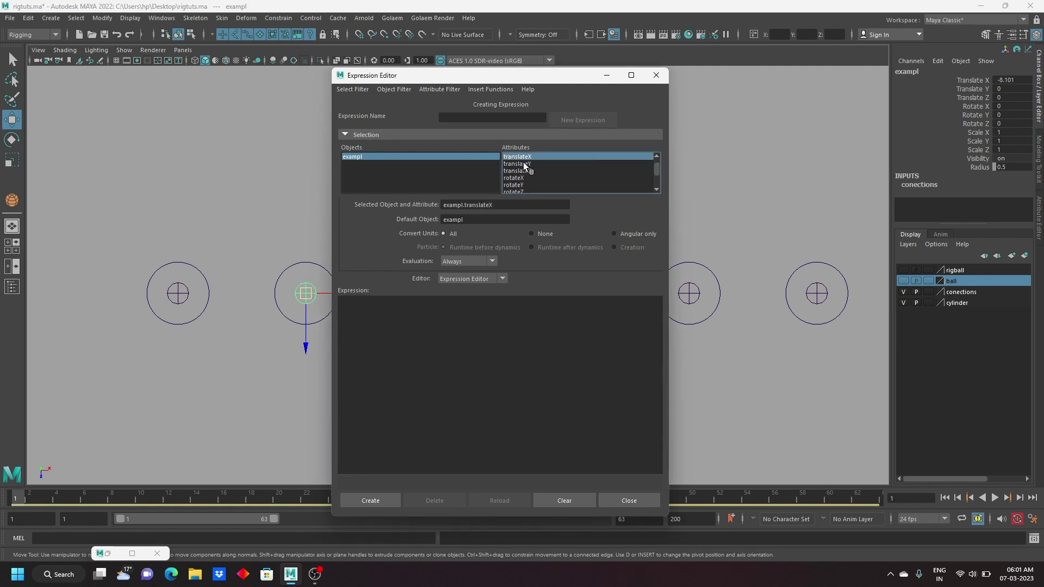
pyautogui.click(502, 207)
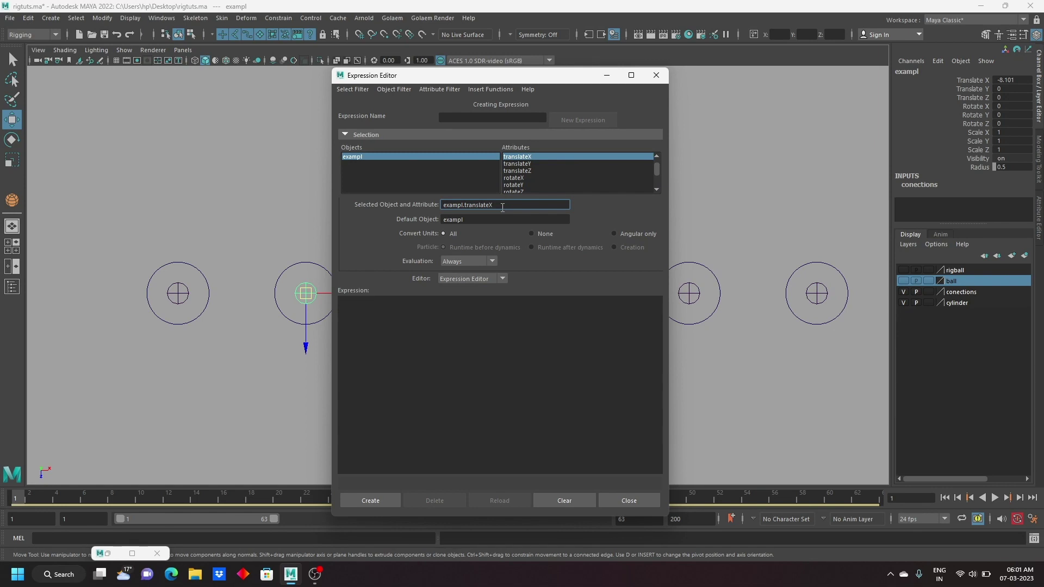
pyautogui.moveTo(503, 207)
pyautogui.mouseDown()
pyautogui.moveTo(443, 205)
pyautogui.moveTo(468, 226)
pyautogui.mouseUp()
pyautogui.moveTo(384, 315); pyautogui.dragTo(372, 305)
pyautogui.write('t')
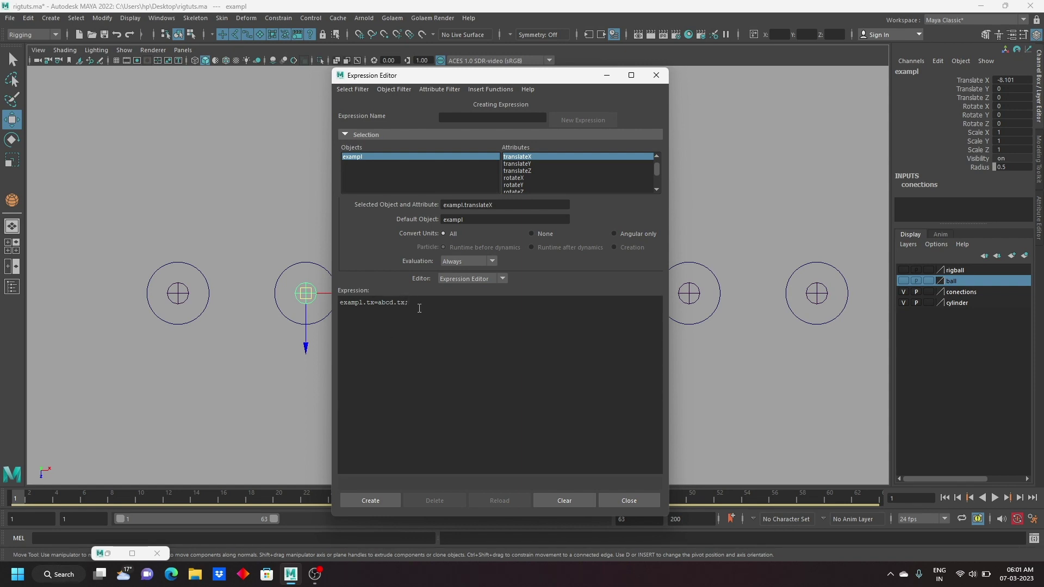
# Step: Add a matching translateY line and create expression1 without errors
pyautogui.moveTo(419, 308); pyautogui.dragTo(334, 319)
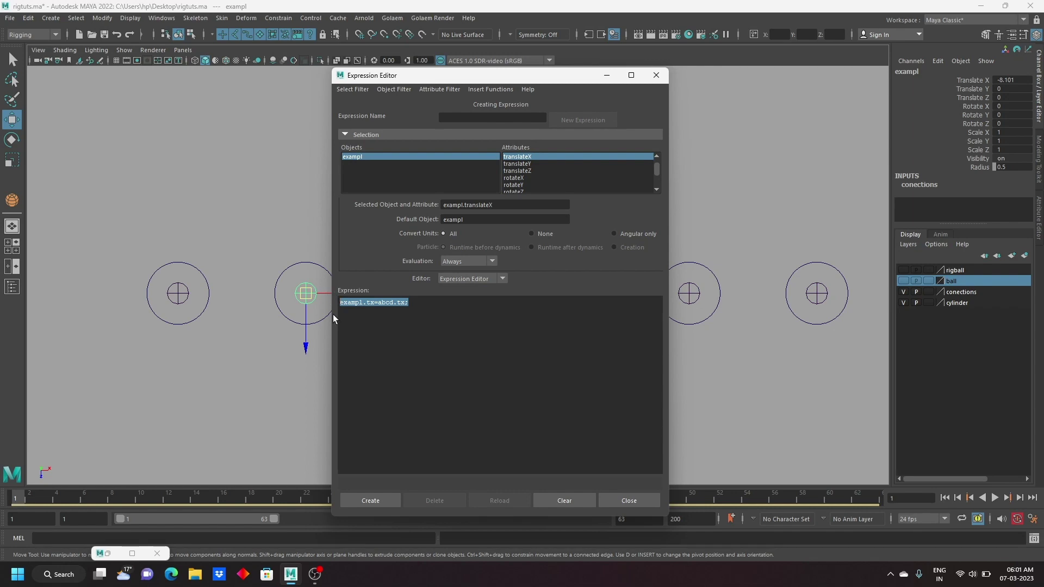
pyautogui.click(418, 312)
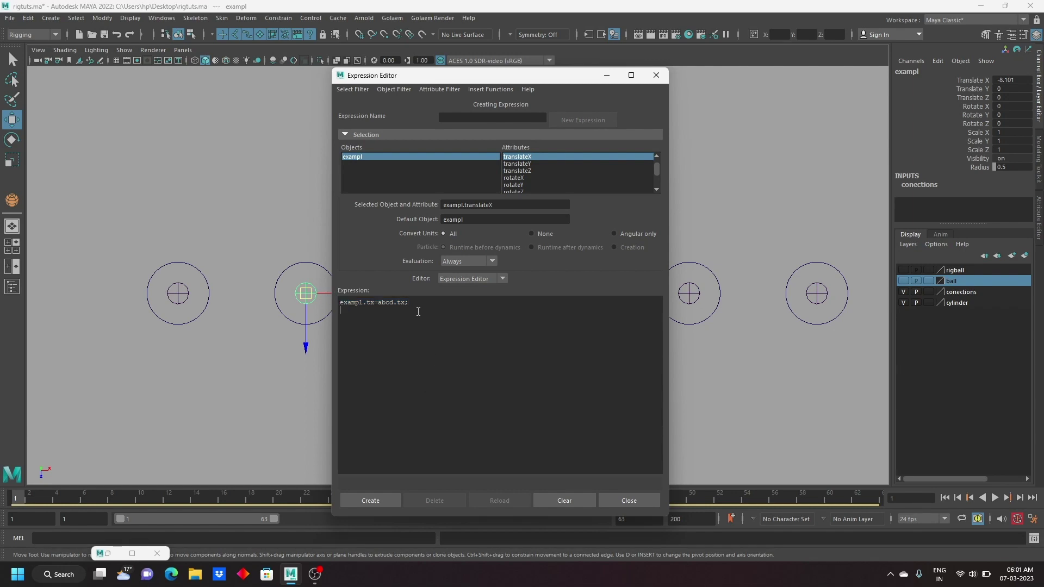
pyautogui.press('Return')
pyautogui.hotkey('ctrl', 'v')
pyautogui.press('BackSpace')
pyautogui.write('y')
pyautogui.write('y')
pyautogui.click(374, 498)
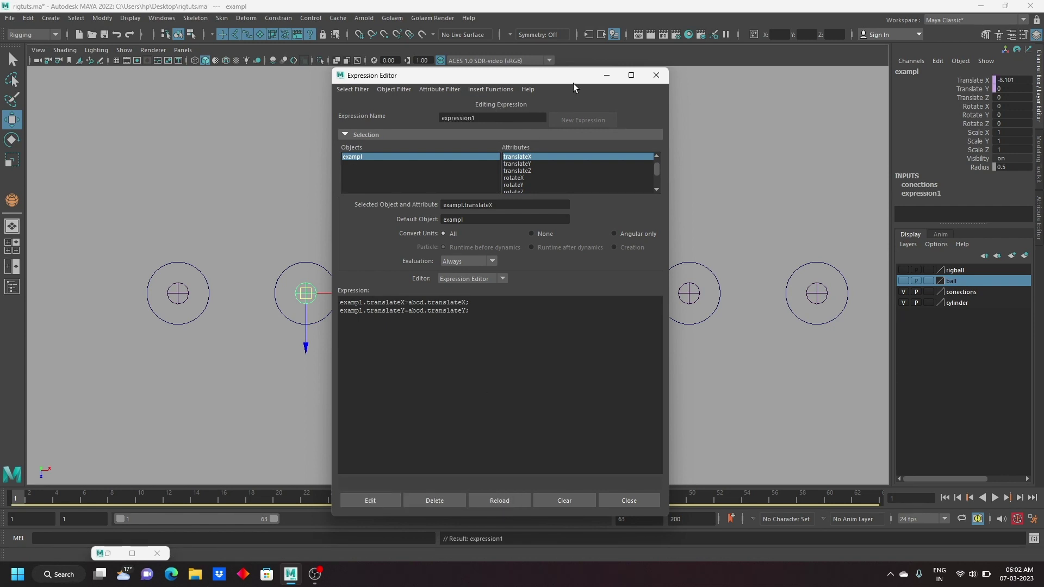
pyautogui.moveTo(573, 82); pyautogui.dragTo(695, 139)
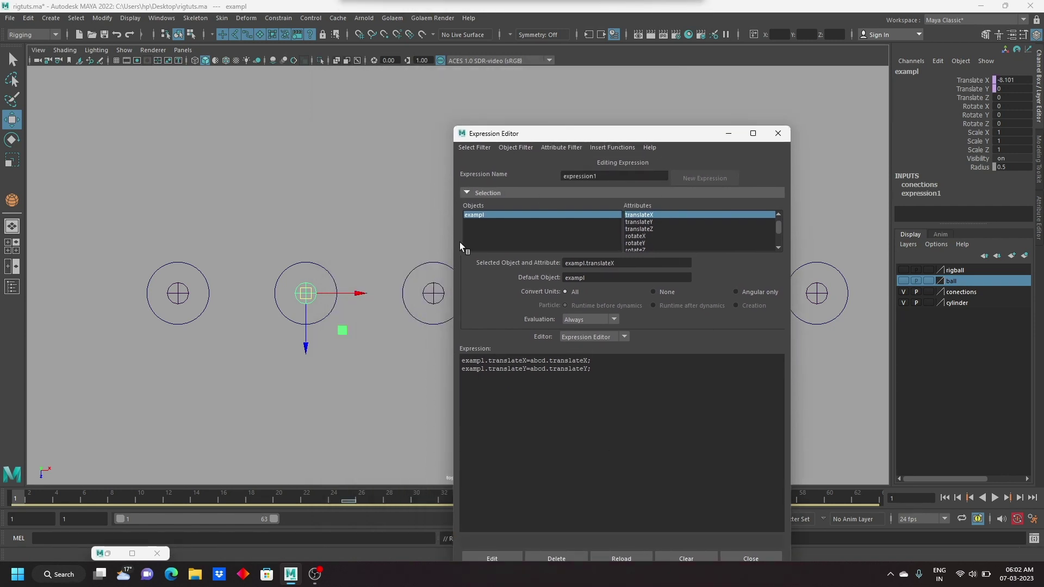
# Step: Test-move abcd with undo, then bring the Expression Editor back
pyautogui.click(727, 134)
pyautogui.moveTo(269, 231)
pyautogui.mouseDown()
pyautogui.moveTo(312, 301)
pyautogui.moveTo(322, 222)
pyautogui.moveTo(326, 334)
pyautogui.moveTo(321, 238)
pyautogui.moveTo(316, 298)
pyautogui.moveTo(358, 357)
pyautogui.moveTo(305, 341)
pyautogui.mouseUp()
pyautogui.hotkey('ctrl', 'z')
pyautogui.hotkey('ctrl', 'z')
pyautogui.hotkey('ctrl', 'z')
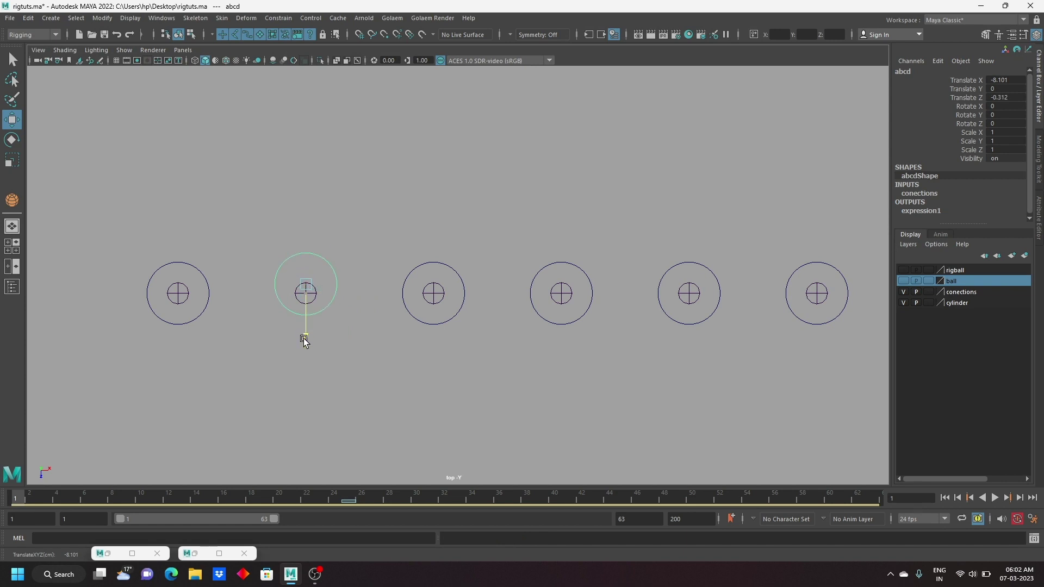
pyautogui.click(108, 552)
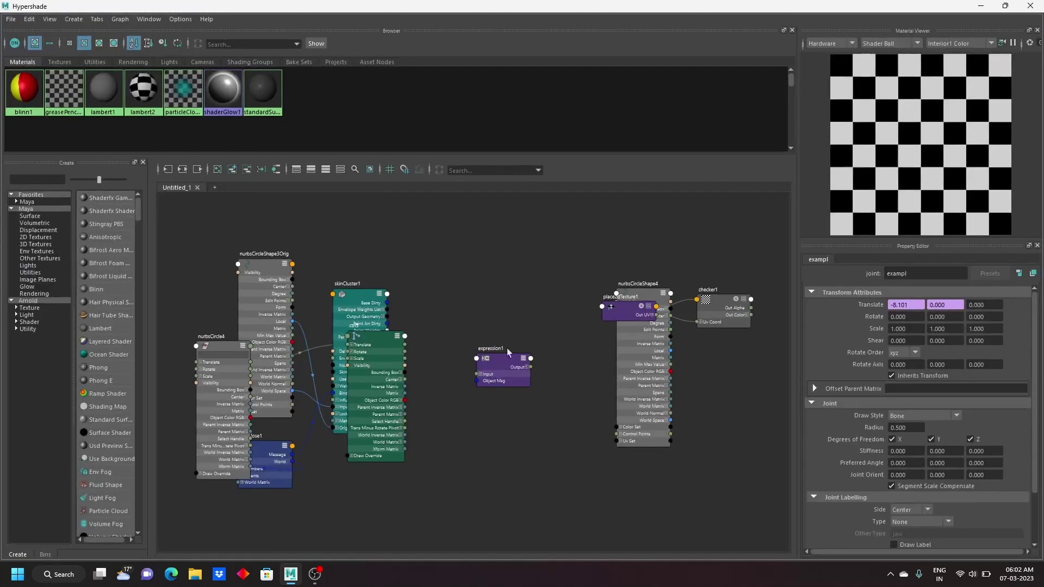
pyautogui.click(981, 6)
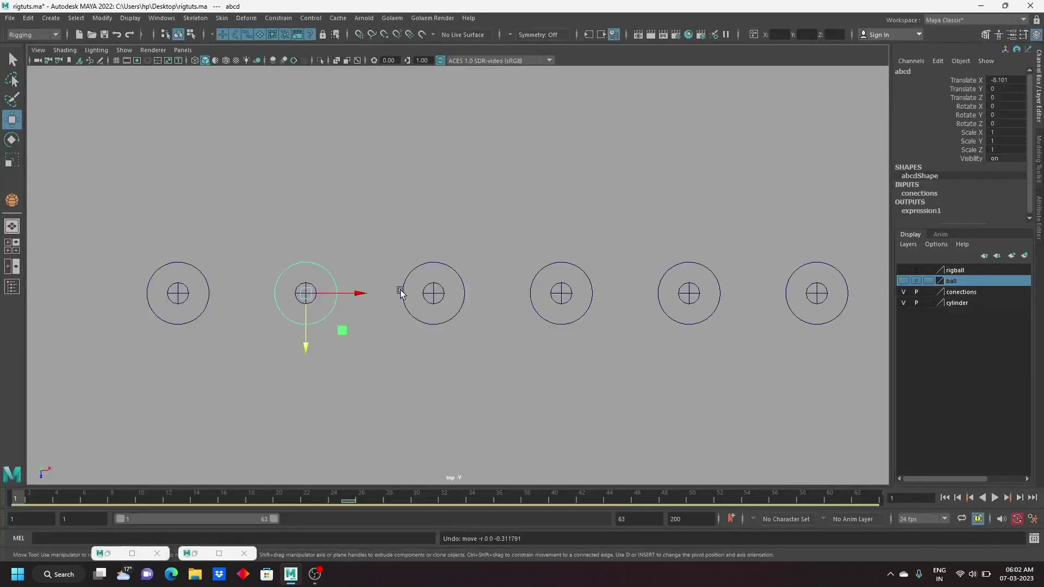
pyautogui.click(108, 554)
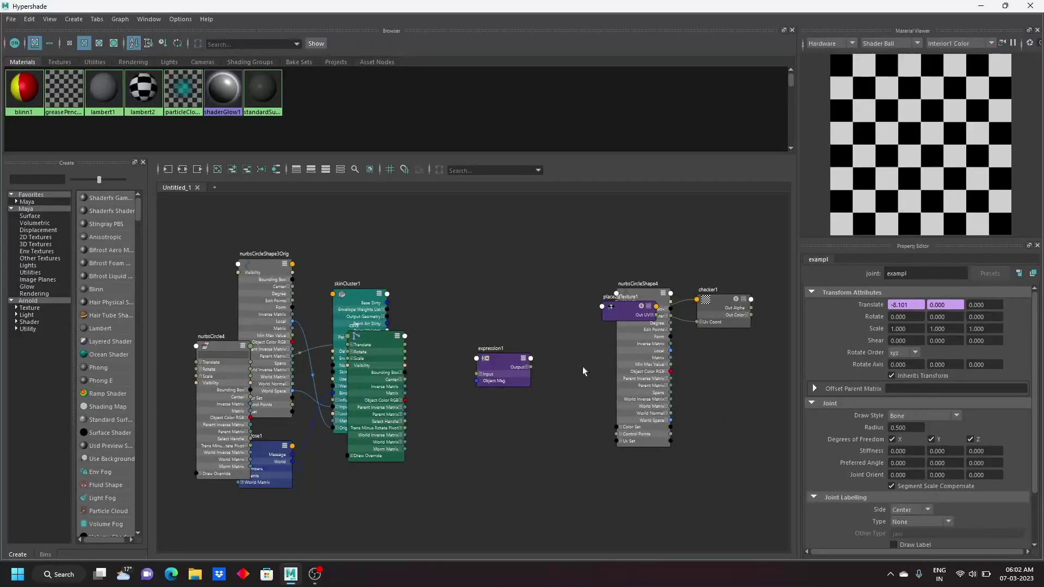
pyautogui.click(981, 6)
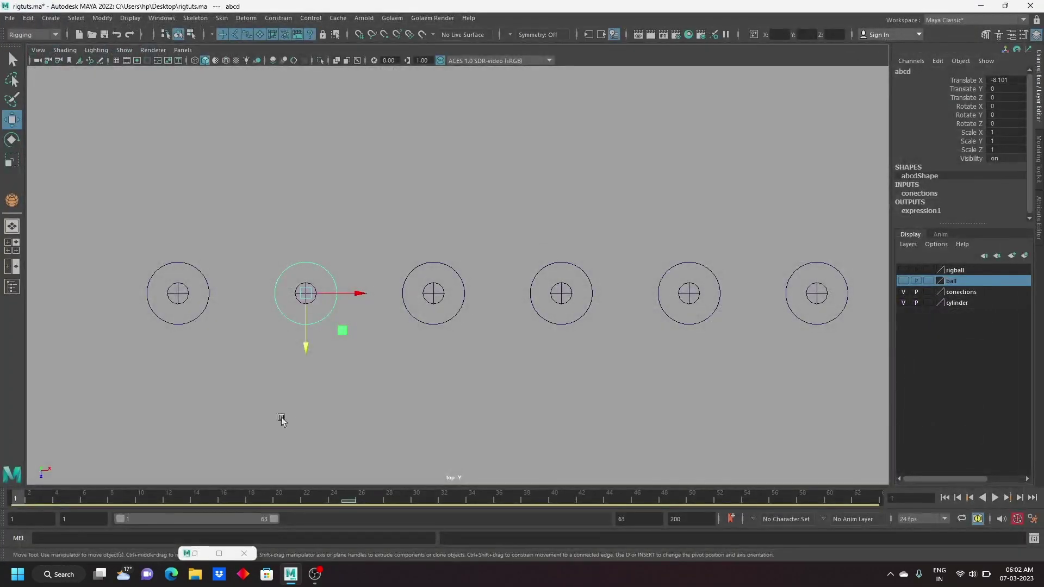
pyautogui.click(196, 554)
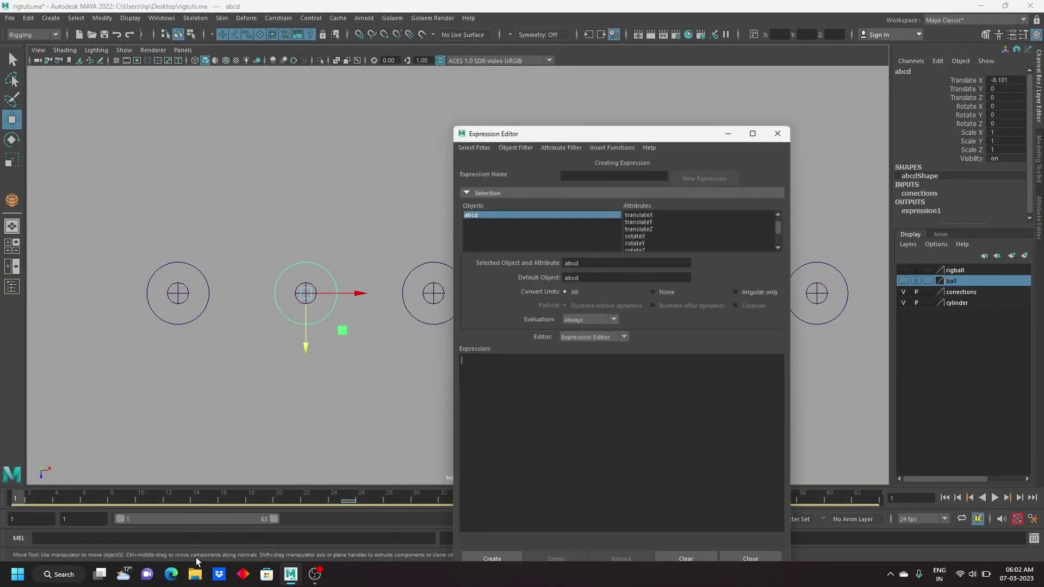
# Step: Load expression1 by name, change line 2 from translateY to translateZ, and apply
pyautogui.click(474, 148)
pyautogui.click(478, 170)
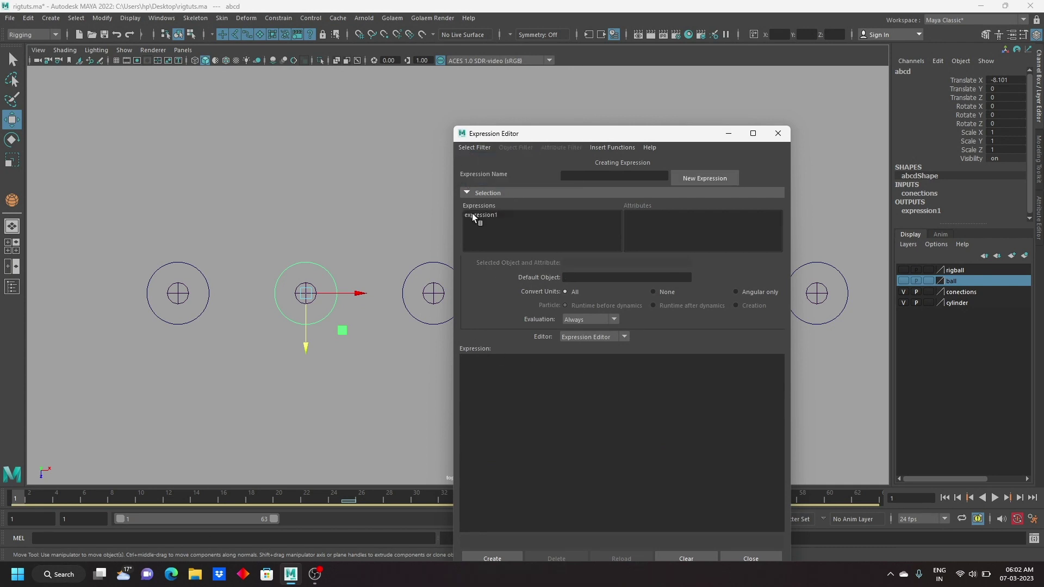
pyautogui.click(472, 215)
pyautogui.click(526, 373)
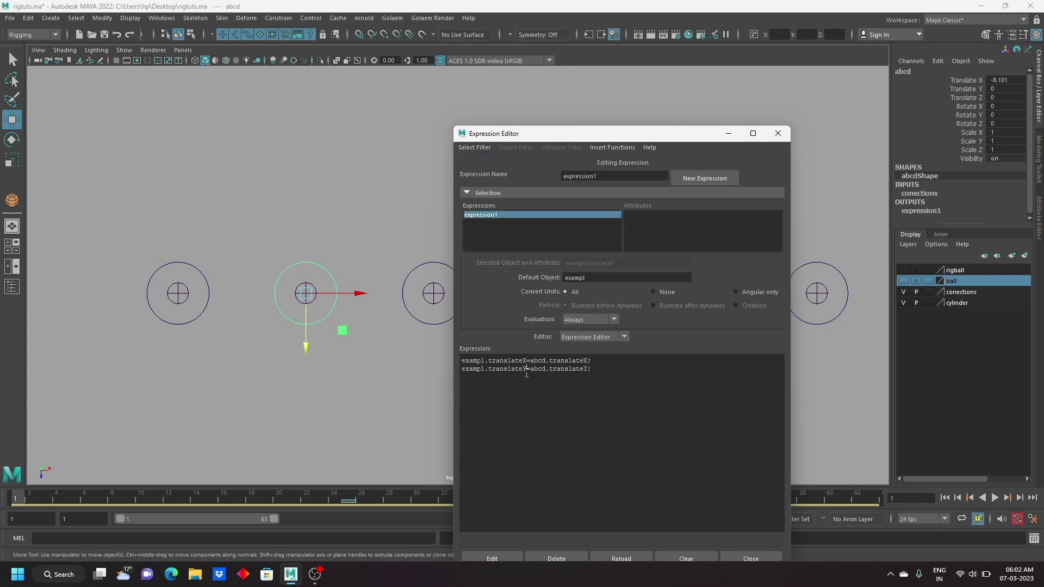
pyautogui.press('BackSpace')
pyautogui.write('Z')
pyautogui.moveTo(580, 134); pyautogui.dragTo(643, 108)
pyautogui.click(553, 532)
pyautogui.click(841, 107)
# Step: Test abcd with undo, then select the ctrl joint inside the main circle
pyautogui.click(279, 244)
pyautogui.moveTo(278, 242)
pyautogui.mouseDown()
pyautogui.moveTo(315, 263)
pyautogui.moveTo(306, 328)
pyautogui.mouseUp()
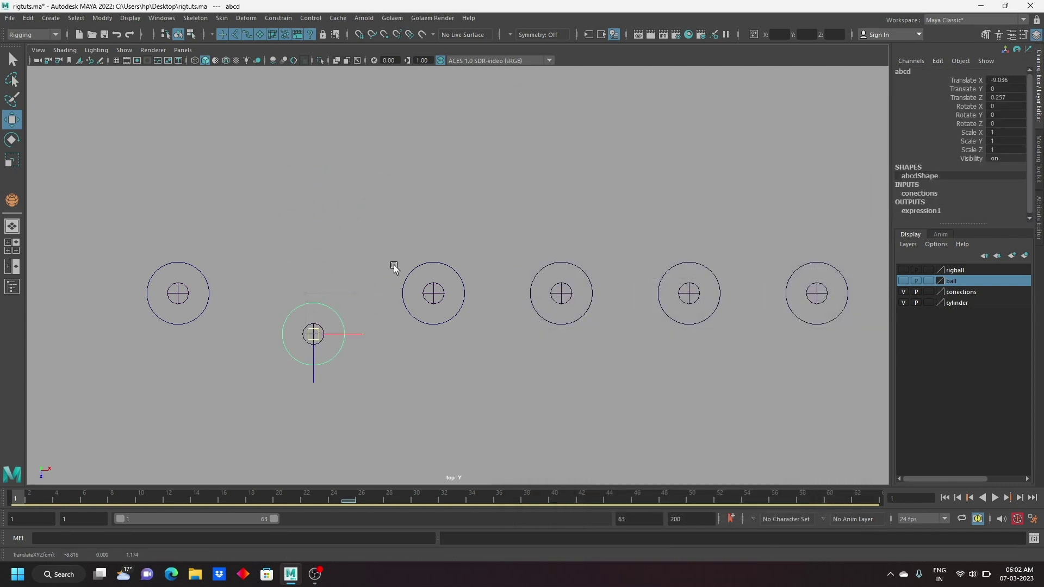
pyautogui.hotkey('ctrl', 'z')
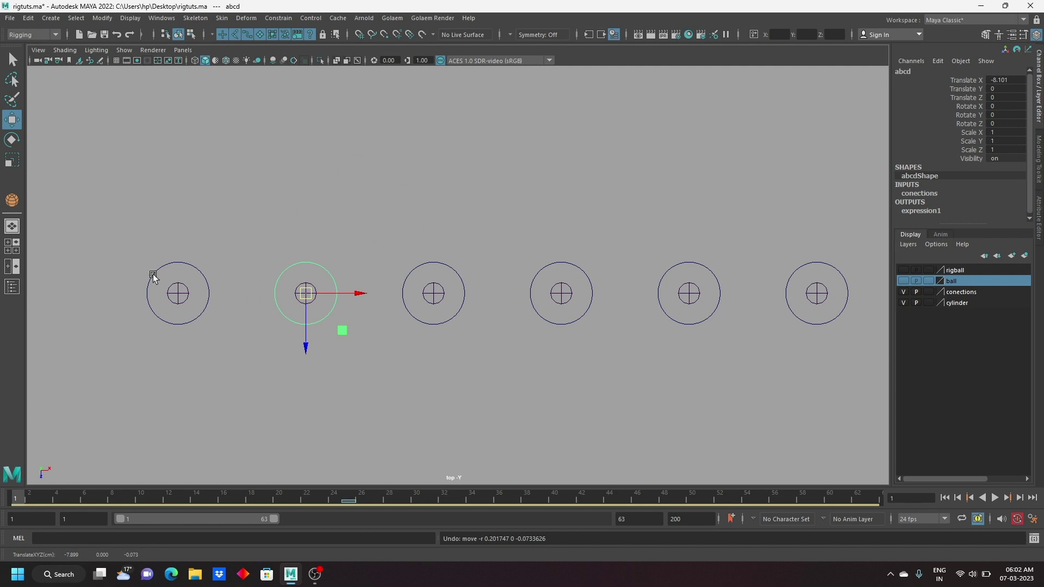
pyautogui.moveTo(157, 248); pyautogui.dragTo(185, 277)
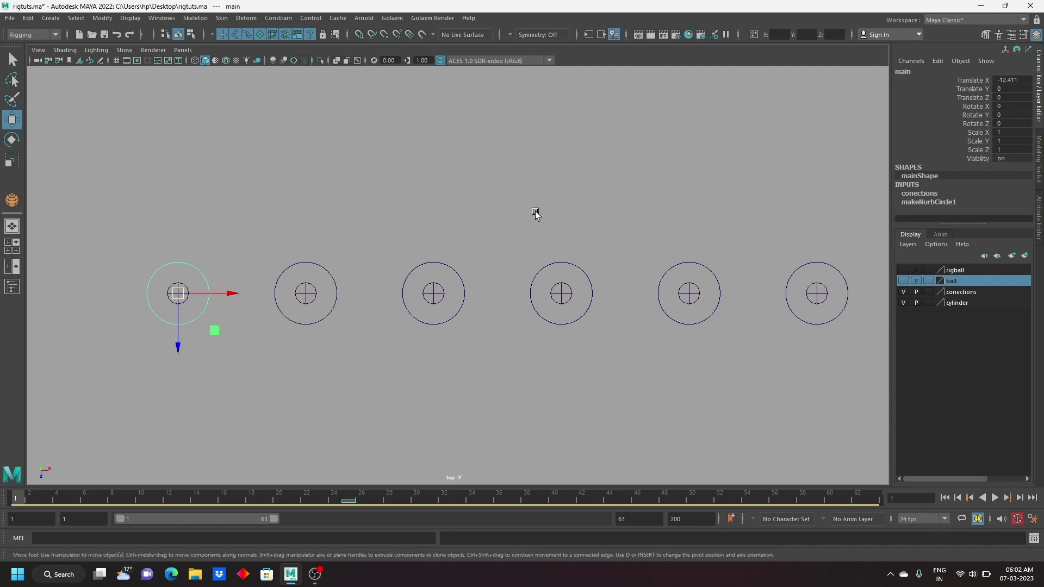
pyautogui.click(246, 348)
pyautogui.click(179, 295)
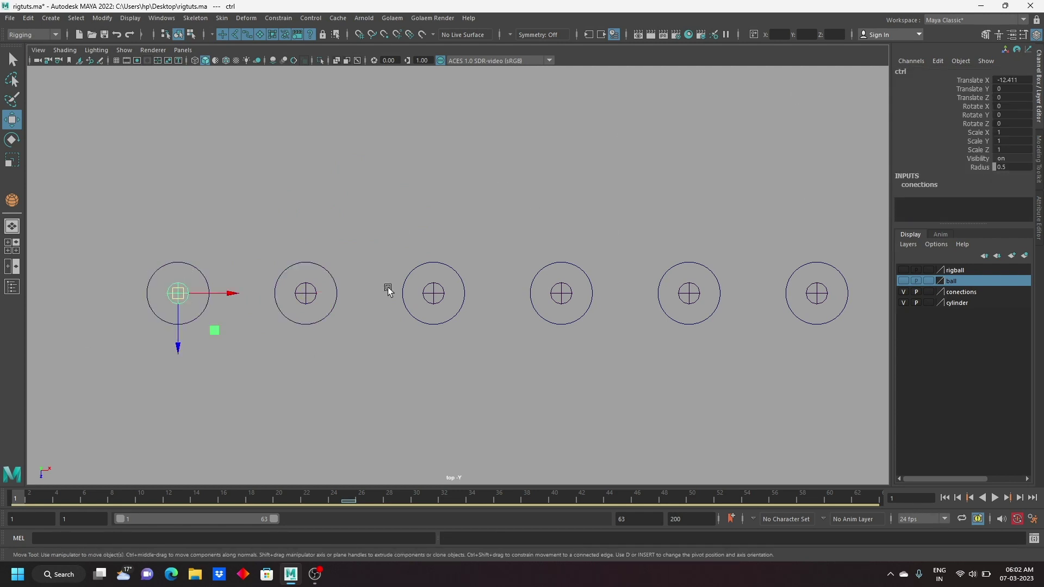
# Step: Run the MEL line parent -s -r mainShape ctrl in the Script Editor
pyautogui.click(1033, 539)
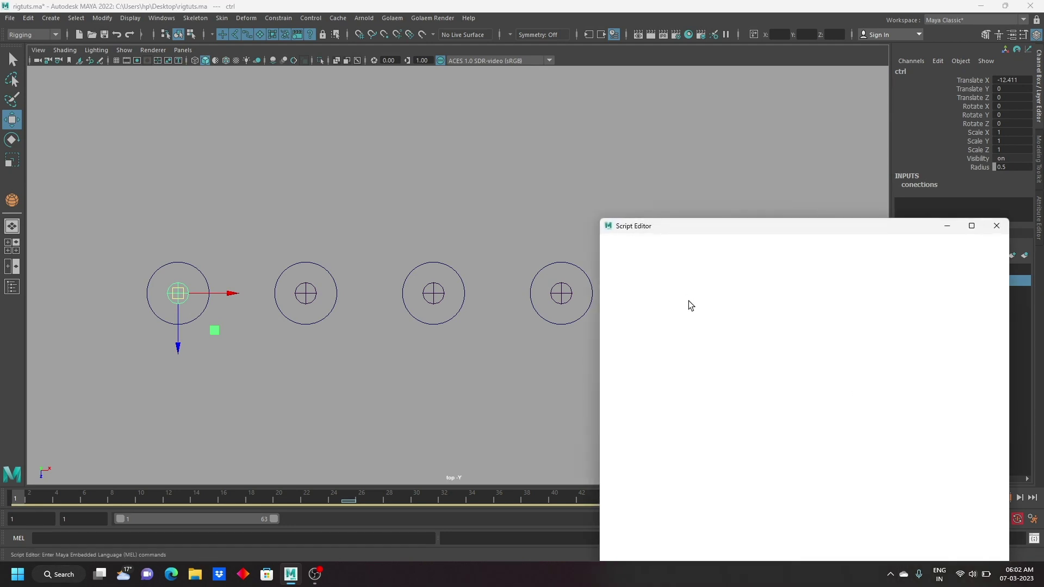
pyautogui.moveTo(708, 224); pyautogui.dragTo(671, 142)
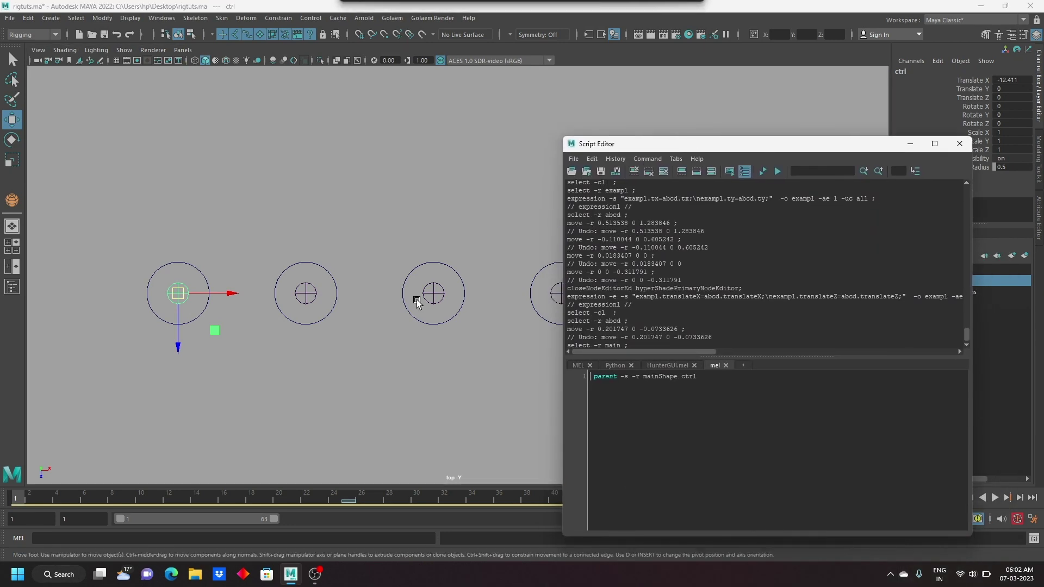
pyautogui.hotkey('ctrl', 'a')
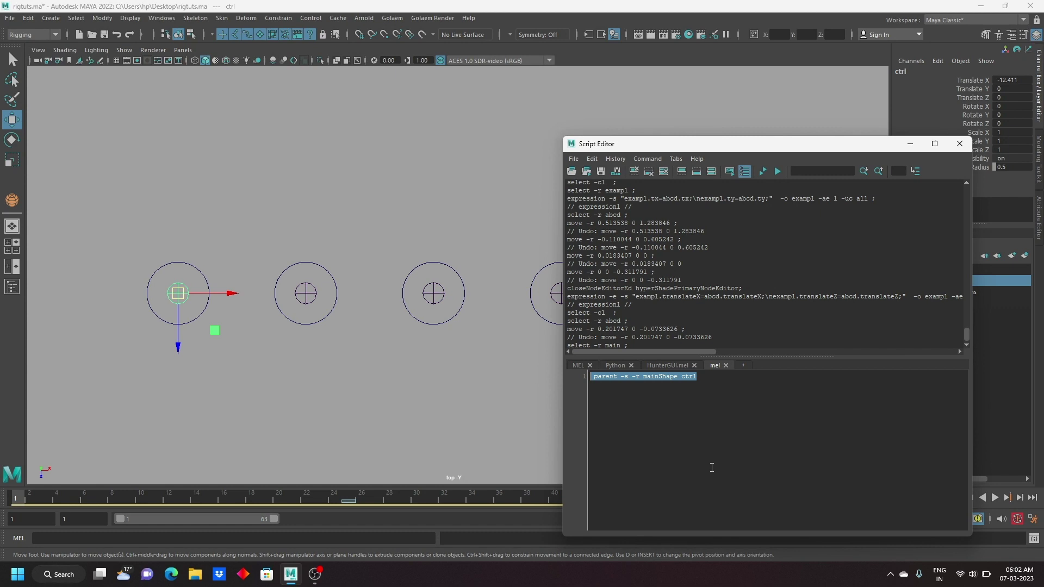
pyautogui.hotkey('ctrl', 'Return')
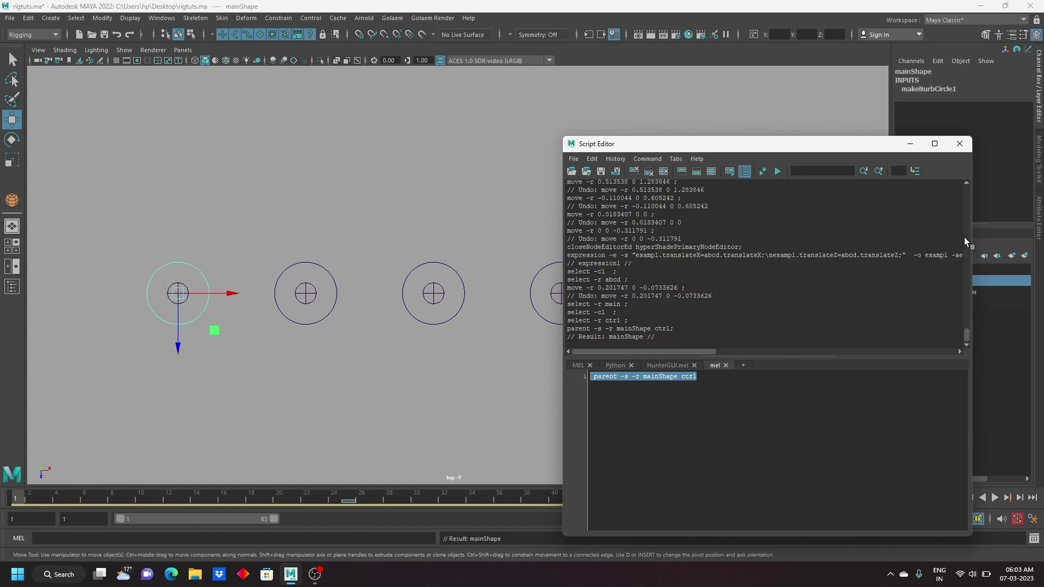
pyautogui.click(910, 144)
# Step: Test-move ctrl to check its new circle shape, then undo
pyautogui.click(305, 237)
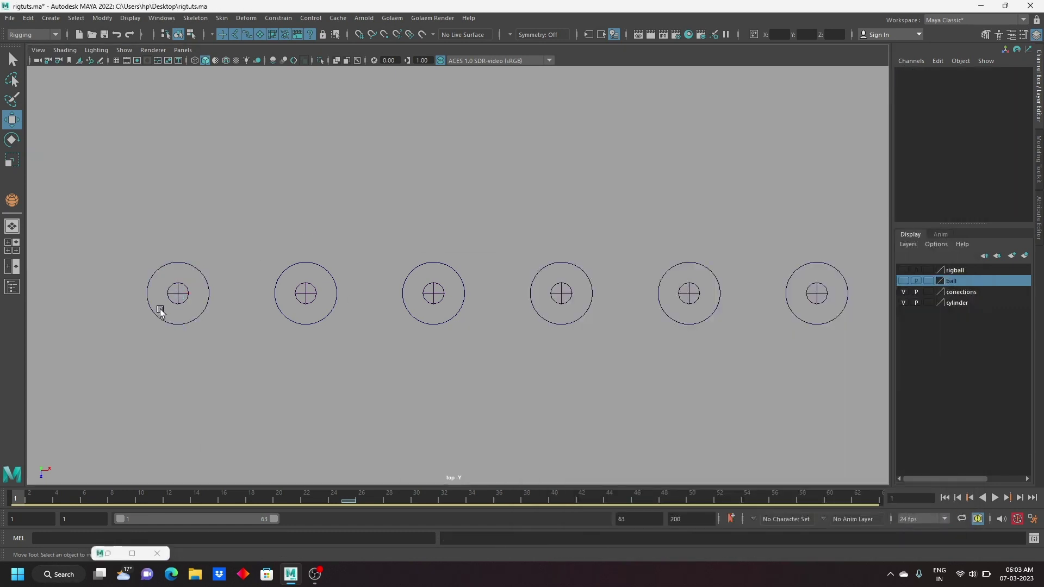
pyautogui.click(181, 262)
pyautogui.moveTo(182, 295)
pyautogui.mouseDown(button='middle')
pyautogui.moveTo(173, 330)
pyautogui.moveTo(212, 315)
pyautogui.mouseUp(button='middle')
pyautogui.hotkey('ctrl', 'z')
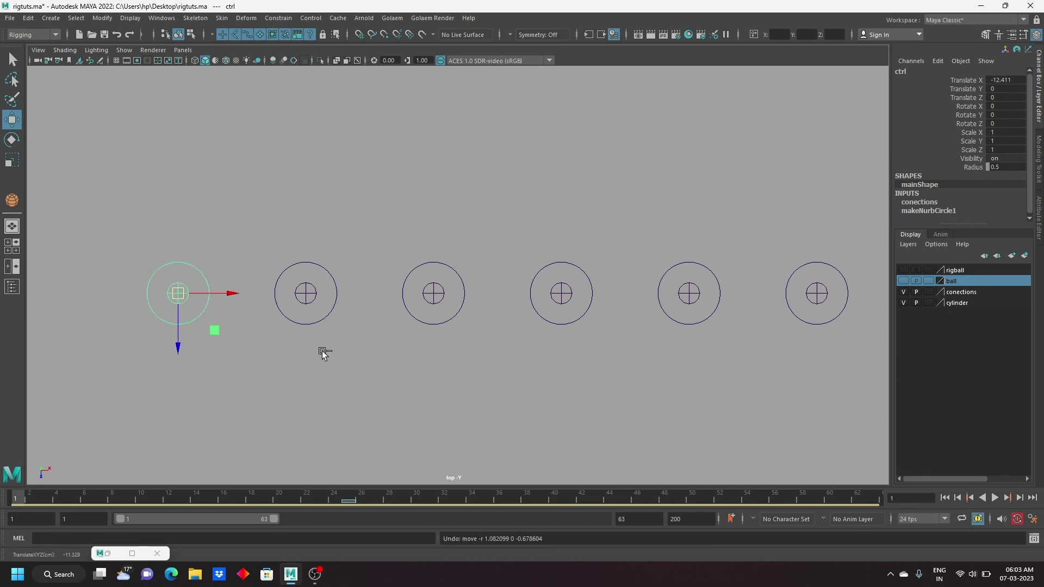
pyautogui.scroll(-1, 545, 380)
pyautogui.scroll(-1, 615, 380)
pyautogui.scroll(-1, 620, 383)
pyautogui.scroll(1, 758, 381)
# Step: Test nurbsCircle6 and nurbsCircle5 with undo, then select nurbsCircle4
pyautogui.click(764, 377)
pyautogui.moveTo(776, 246)
pyautogui.mouseDown()
pyautogui.moveTo(809, 269)
pyautogui.moveTo(794, 258)
pyautogui.mouseUp()
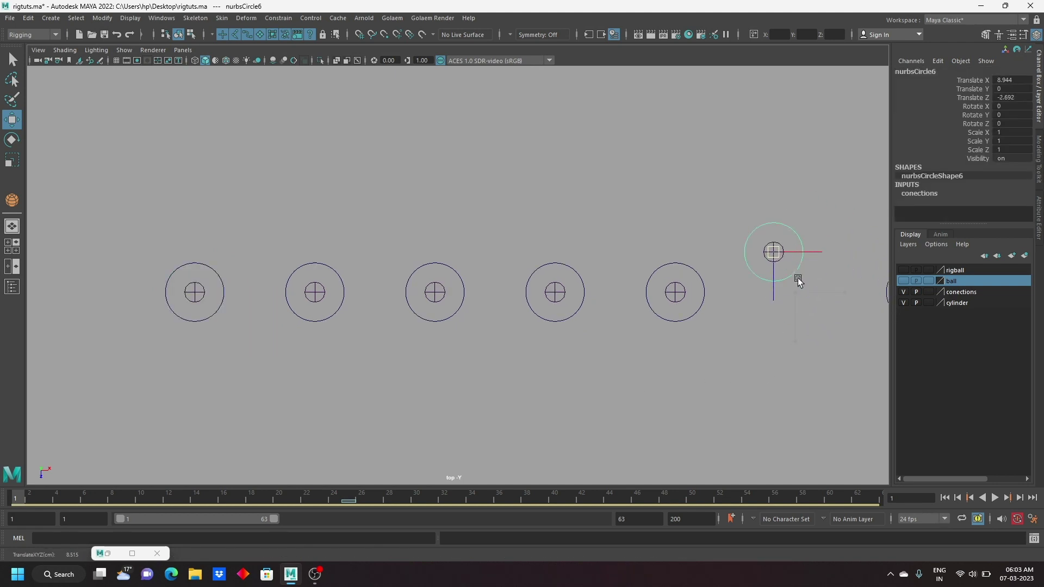
pyautogui.hotkey('ctrl', 'z')
pyautogui.moveTo(647, 235); pyautogui.dragTo(692, 277)
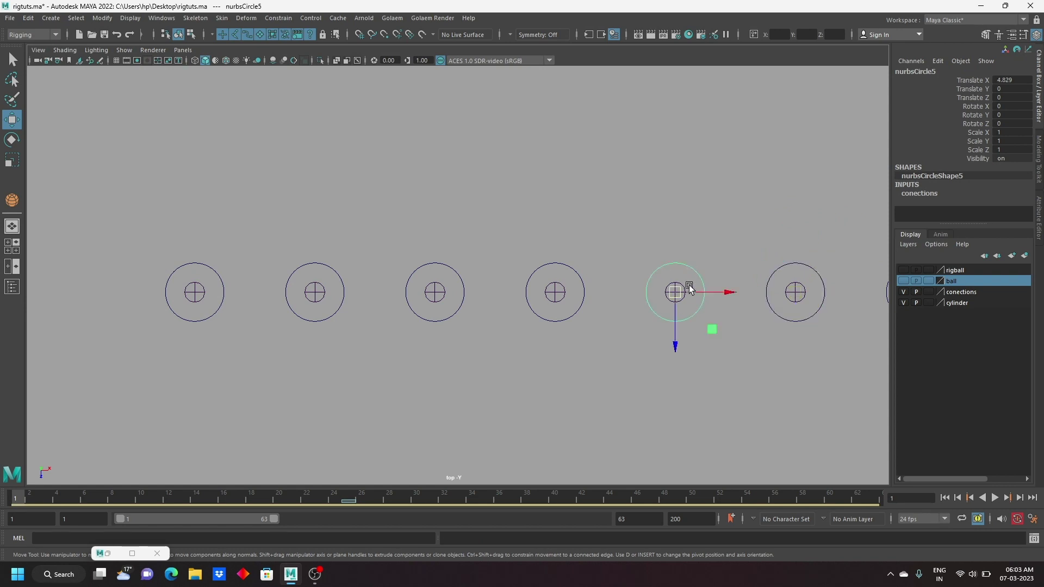
pyautogui.moveTo(676, 292); pyautogui.dragTo(678, 274)
pyautogui.hotkey('ctrl', 'z')
pyautogui.hotkey('ctrl', 'z')
pyautogui.moveTo(541, 243)
pyautogui.mouseDown()
pyautogui.moveTo(570, 296)
pyautogui.moveTo(555, 304)
pyautogui.mouseUp()
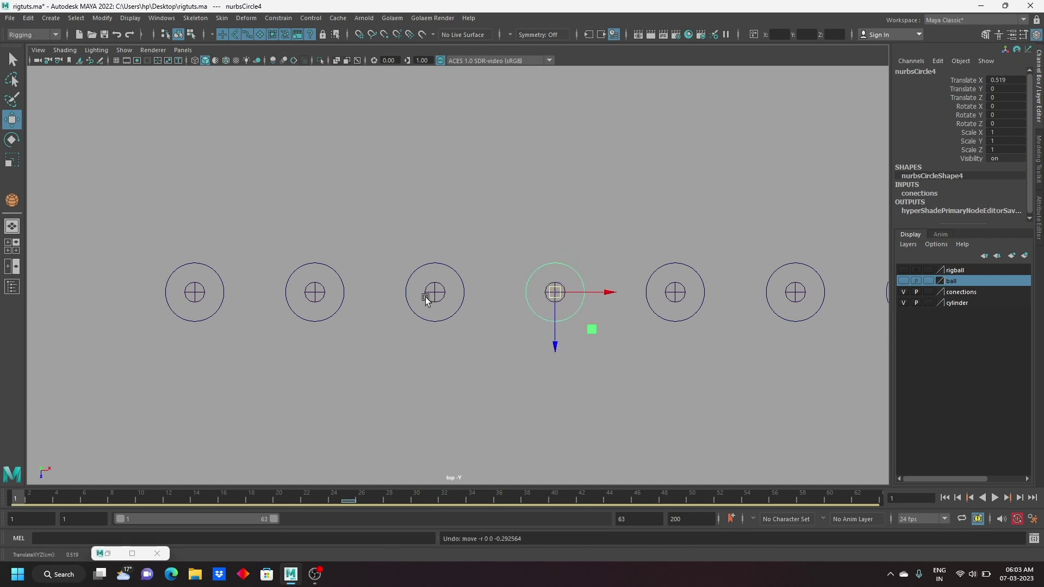
# Step: Test-move ctrl2, abcd and ctrl, undoing each move
pyautogui.moveTo(431, 291)
pyautogui.mouseDown()
pyautogui.moveTo(454, 325)
pyautogui.moveTo(497, 294)
pyautogui.mouseUp()
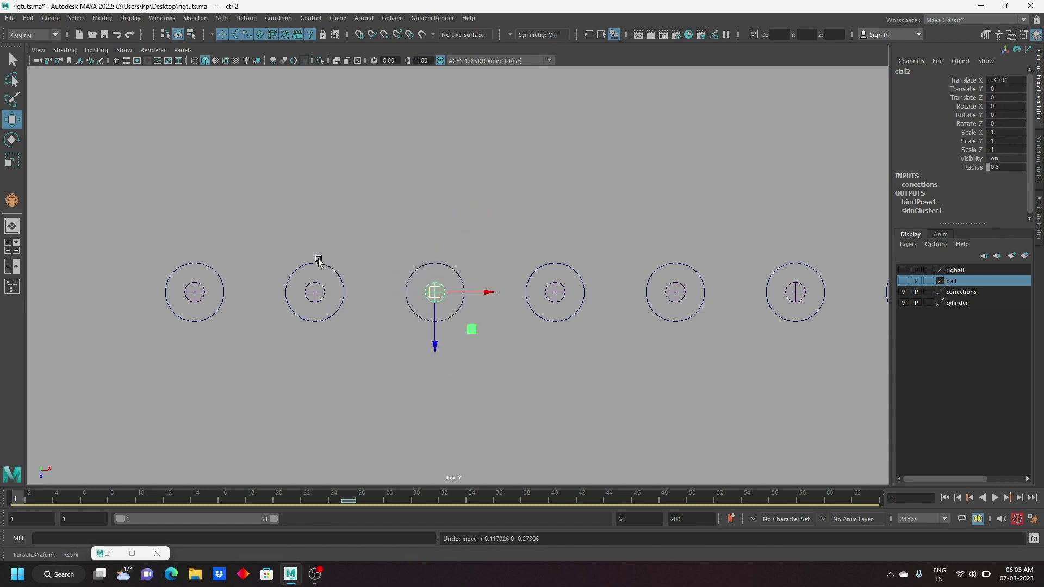
pyautogui.click(326, 284)
pyautogui.moveTo(326, 284); pyautogui.dragTo(346, 267)
pyautogui.hotkey('ctrl', 'z')
pyautogui.moveTo(184, 246)
pyautogui.mouseDown()
pyautogui.moveTo(212, 275)
pyautogui.moveTo(252, 256)
pyautogui.mouseUp()
pyautogui.hotkey('ctrl', 'z')
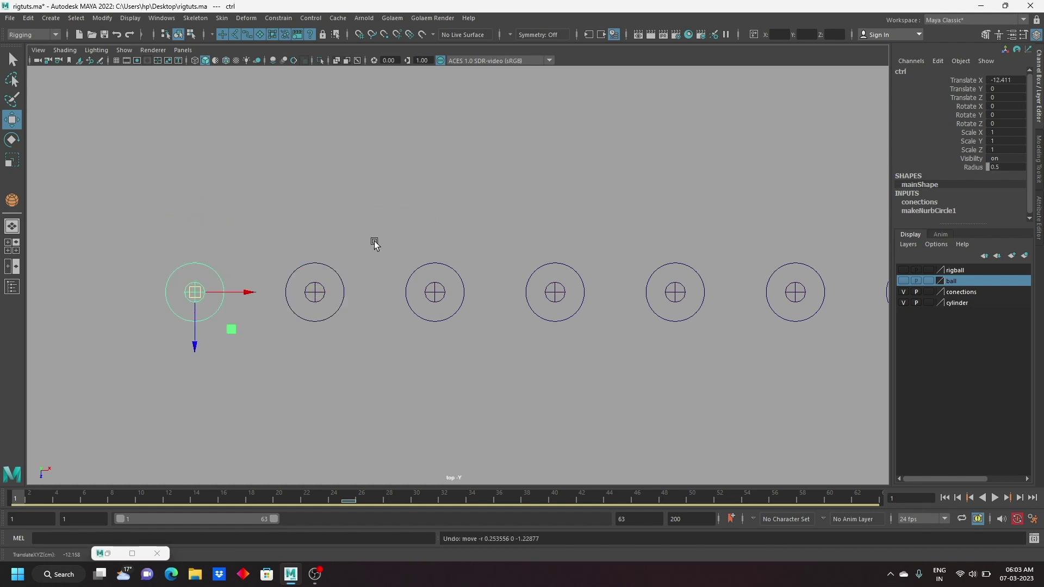
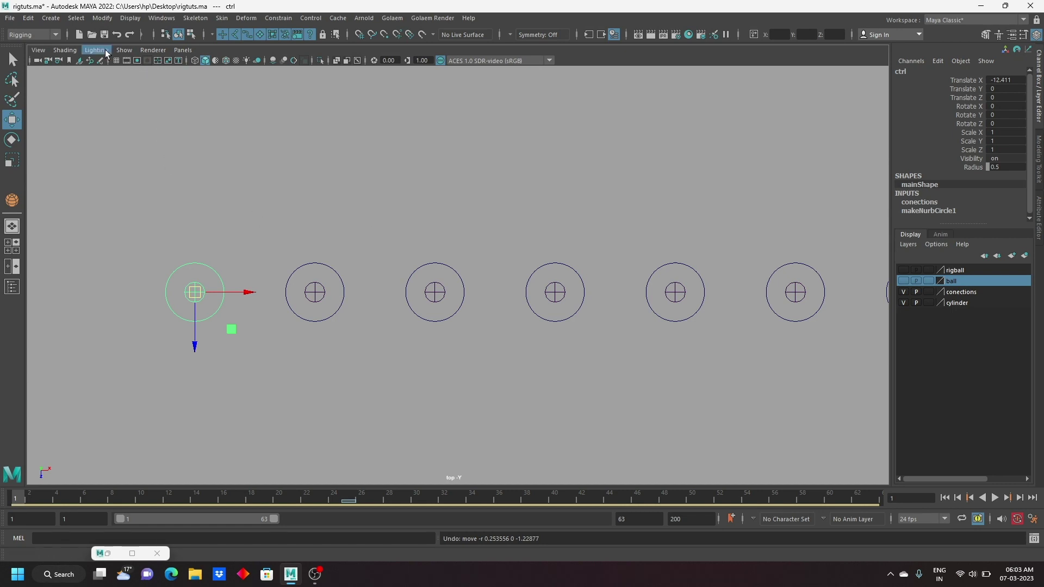
# Step: Select objects in the top view, then begin a new scene from rigtuts.ma
pyautogui.moveTo(757, 318); pyautogui.dragTo(825, 341)
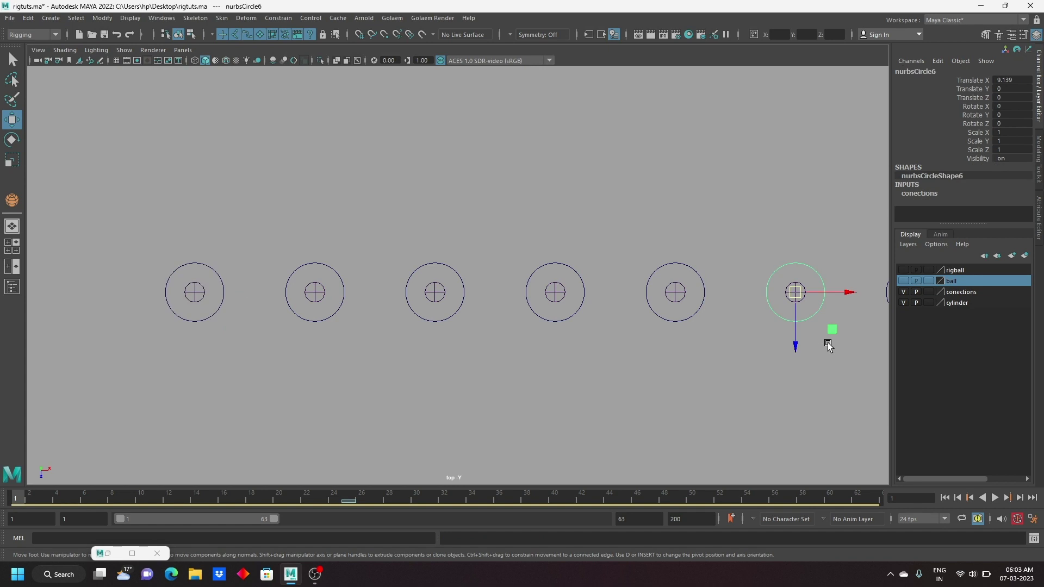
pyautogui.click(79, 35)
# Step: Discard the unsaved rigtuts.ma changes and show the viewport grid
pyautogui.click(518, 288)
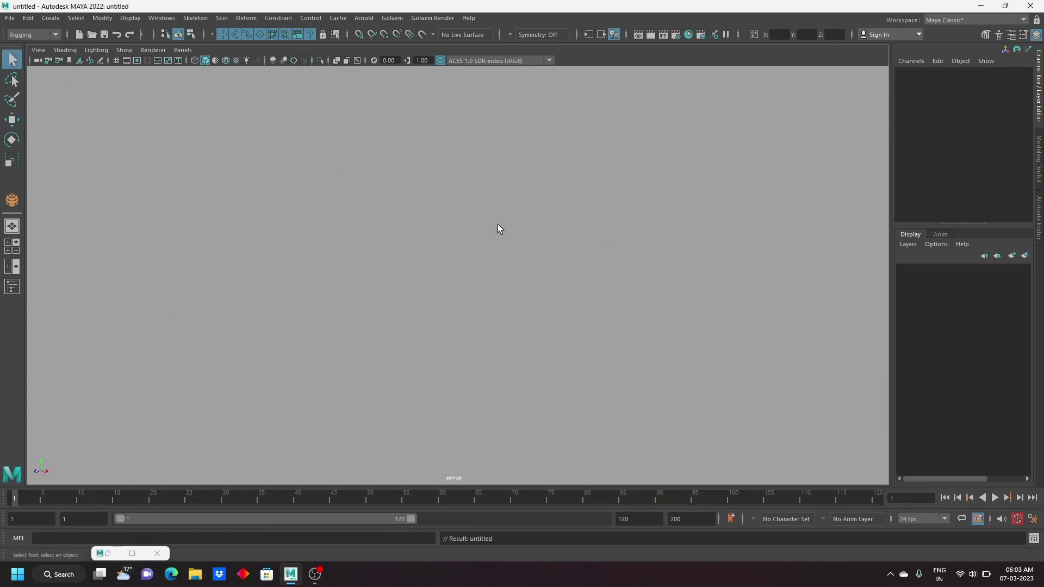
pyautogui.click(116, 60)
pyautogui.moveTo(410, 273)
pyautogui.keyDown('alt'); pyautogui.mouseDown()
pyautogui.moveTo(443, 292)
pyautogui.moveTo(411, 264)
pyautogui.mouseUp(); pyautogui.keyUp('alt')
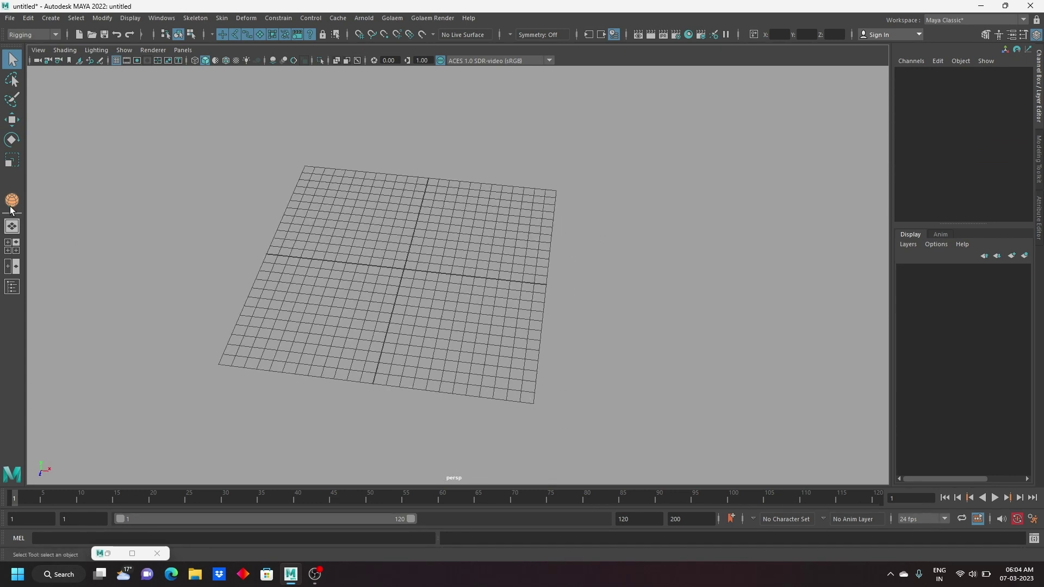
# Step: Draw a polygon cube near the grid centre and zero its translates
pyautogui.click(51, 18)
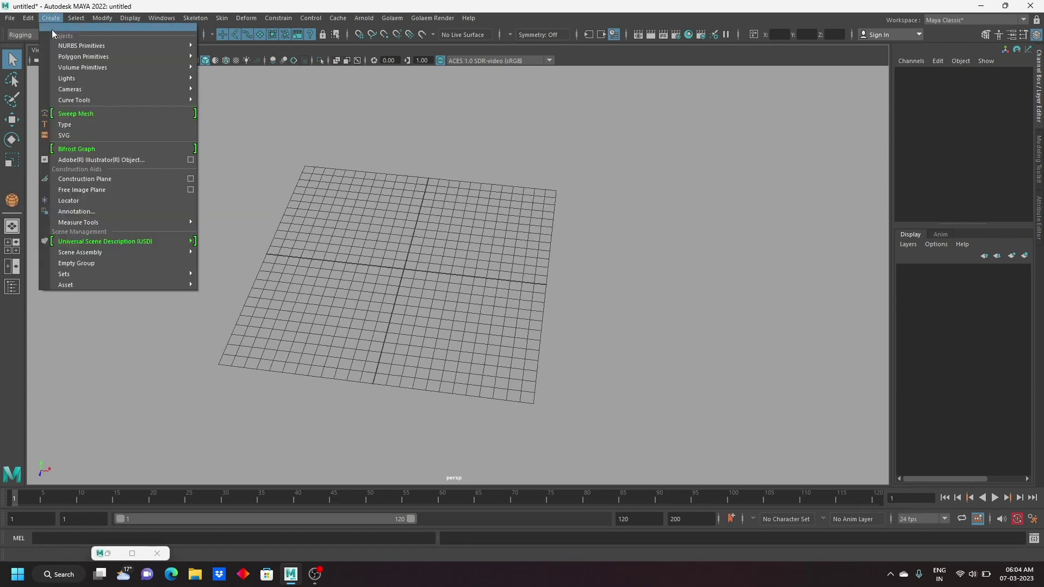
pyautogui.click(223, 67)
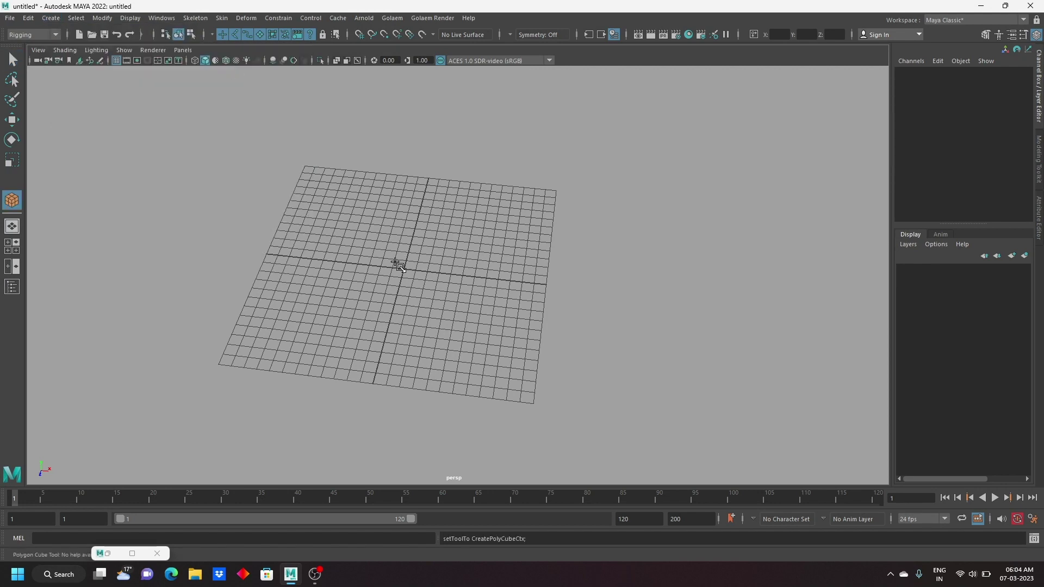
pyautogui.moveTo(398, 266)
pyautogui.mouseDown()
pyautogui.moveTo(426, 289)
pyautogui.moveTo(427, 256)
pyautogui.mouseUp()
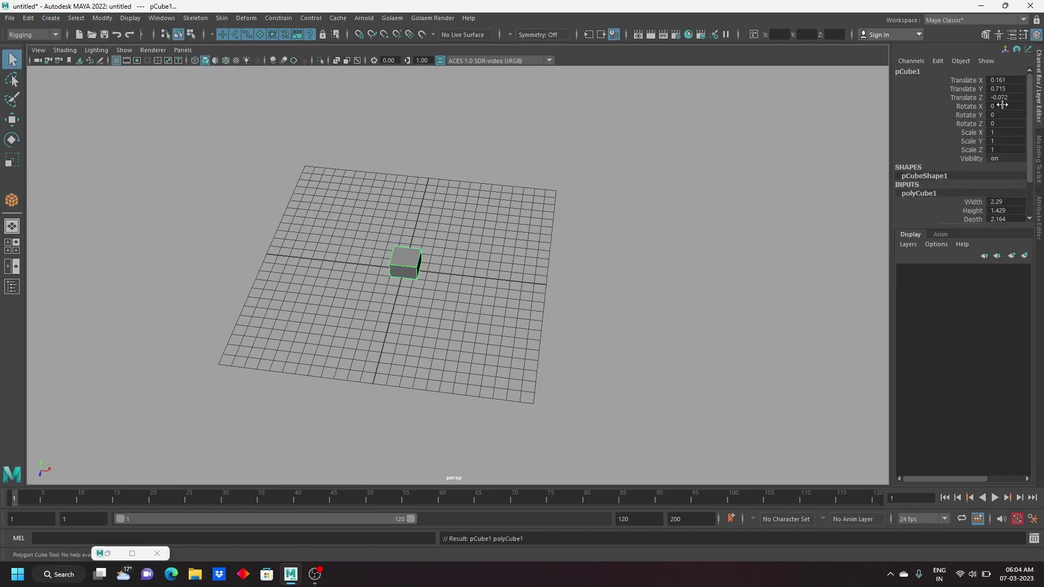
pyautogui.moveTo(1002, 80); pyautogui.dragTo(1006, 98)
pyautogui.write('0')
pyautogui.press('Return')
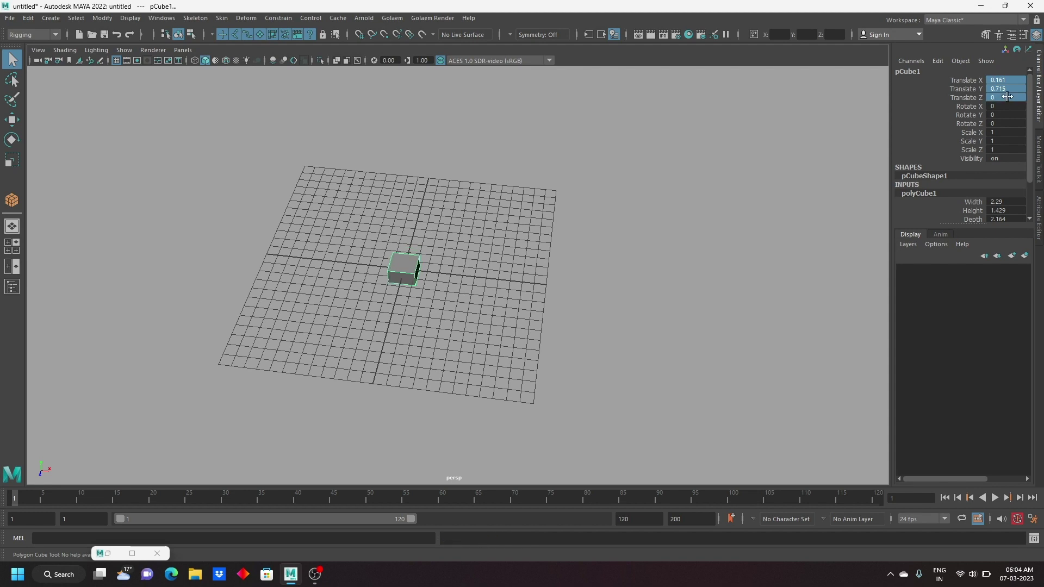
# Step: Trial-move the cube along X, then undo and reset its Translate X to 0
pyautogui.click(13, 123)
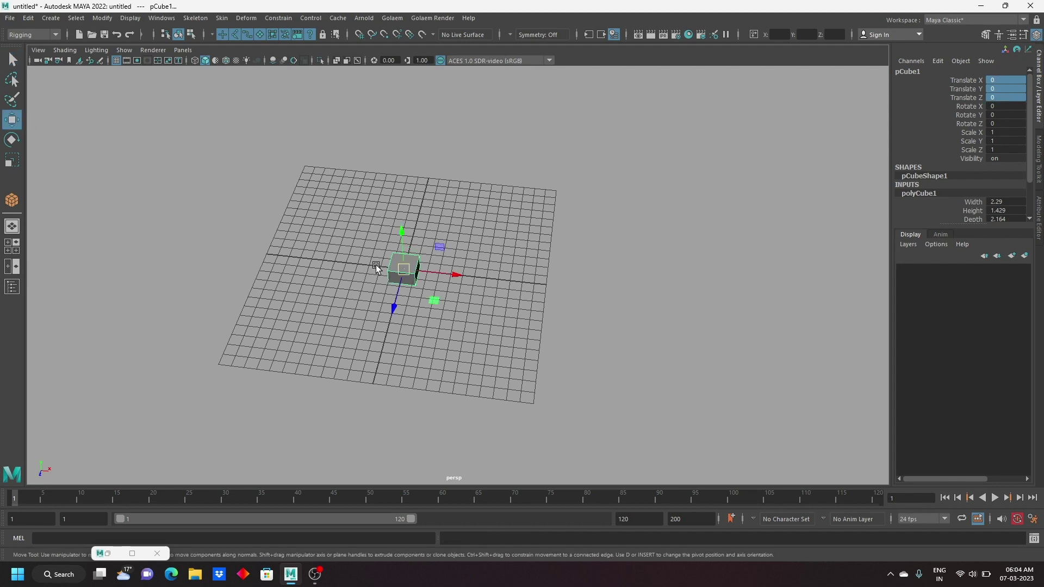
pyautogui.keyDown('alt'); pyautogui.moveTo(422, 269); pyautogui.dragTo(427, 299); pyautogui.keyUp('alt')
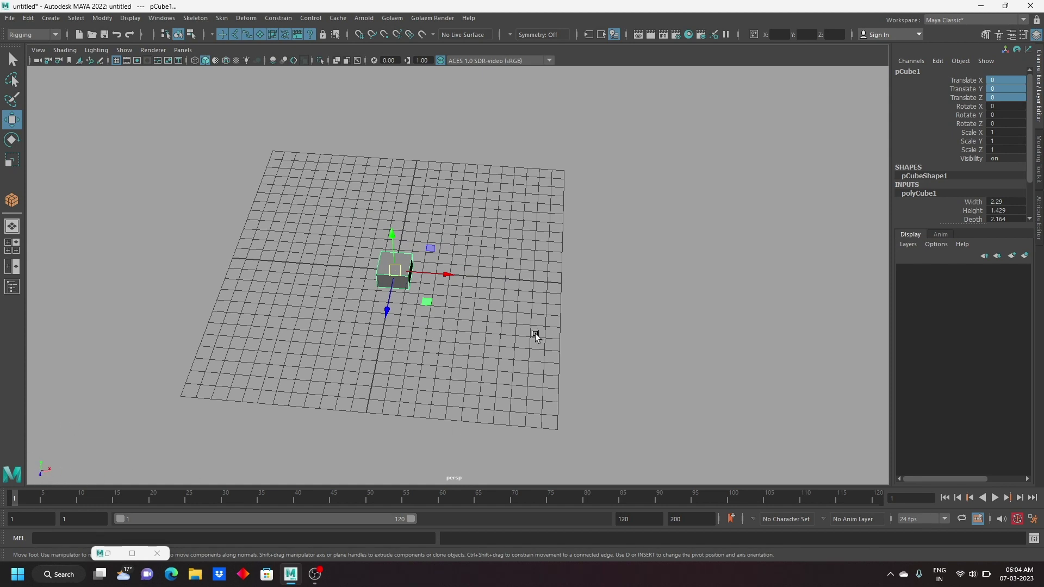
pyautogui.moveTo(435, 275)
pyautogui.mouseDown()
pyautogui.moveTo(541, 289)
pyautogui.moveTo(317, 288)
pyautogui.mouseUp()
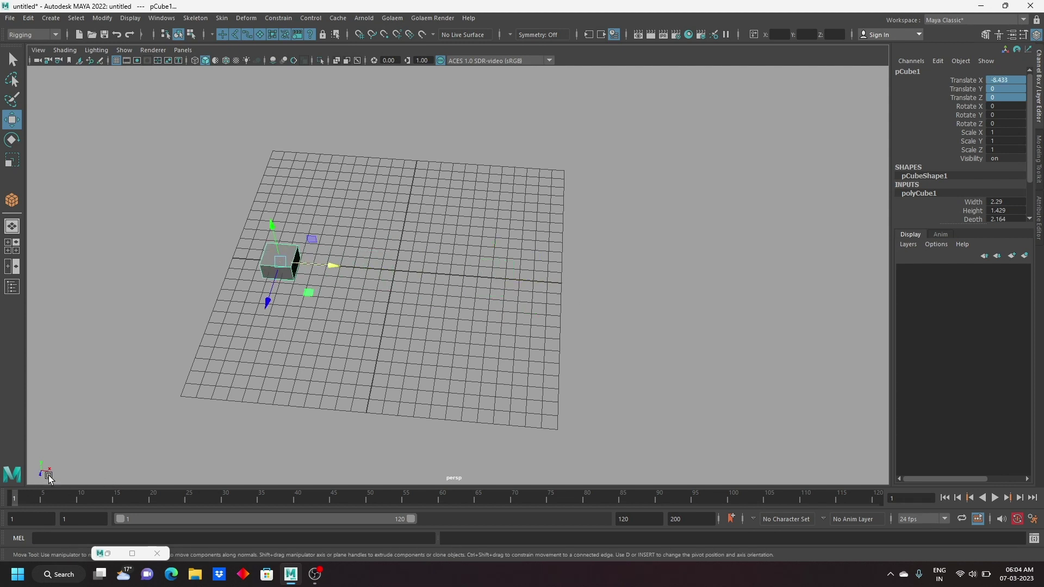
pyautogui.click(12, 475)
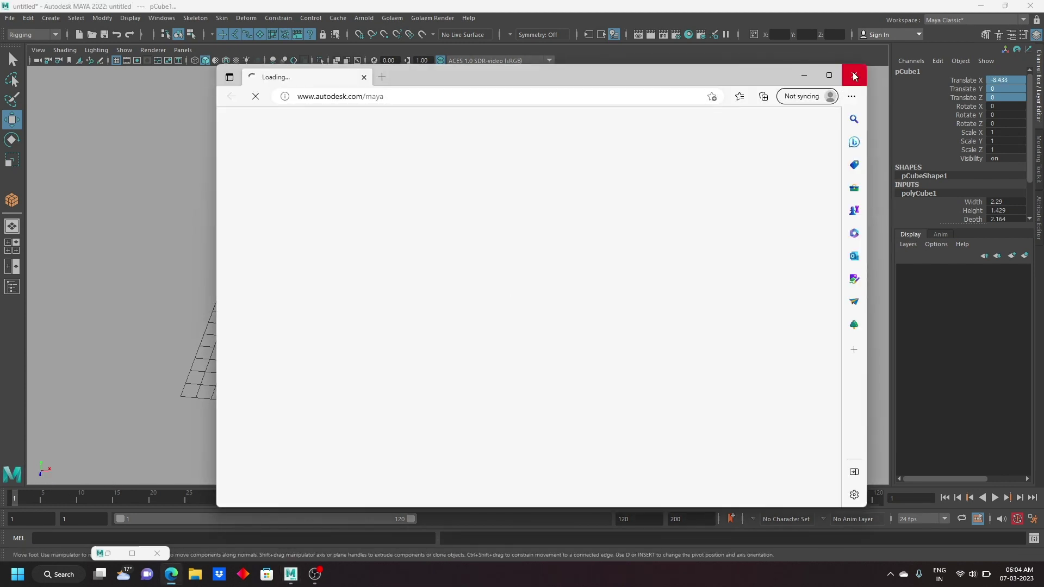
pyautogui.click(854, 74)
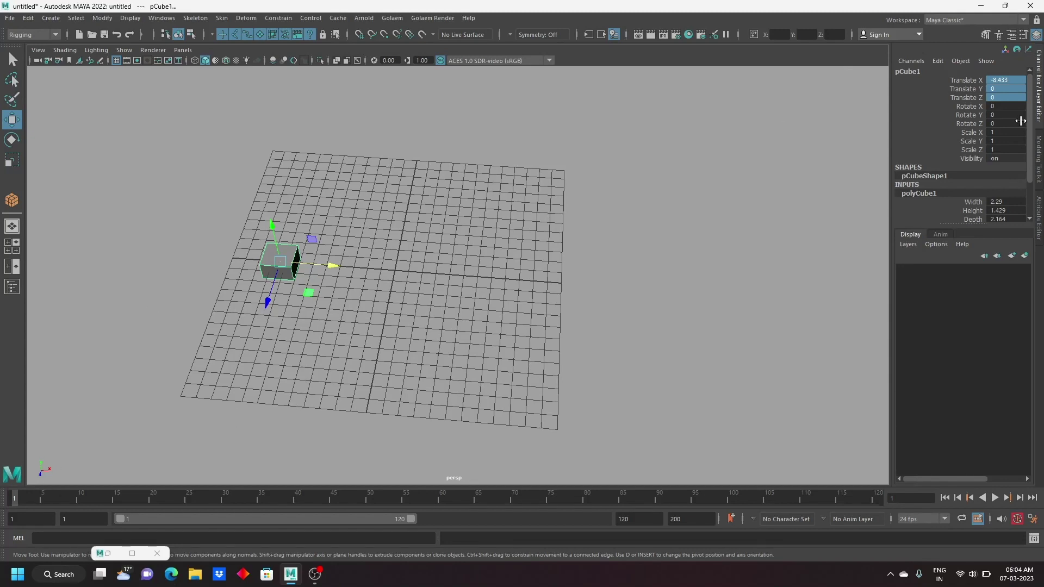
pyautogui.hotkey('ctrl', 'z')
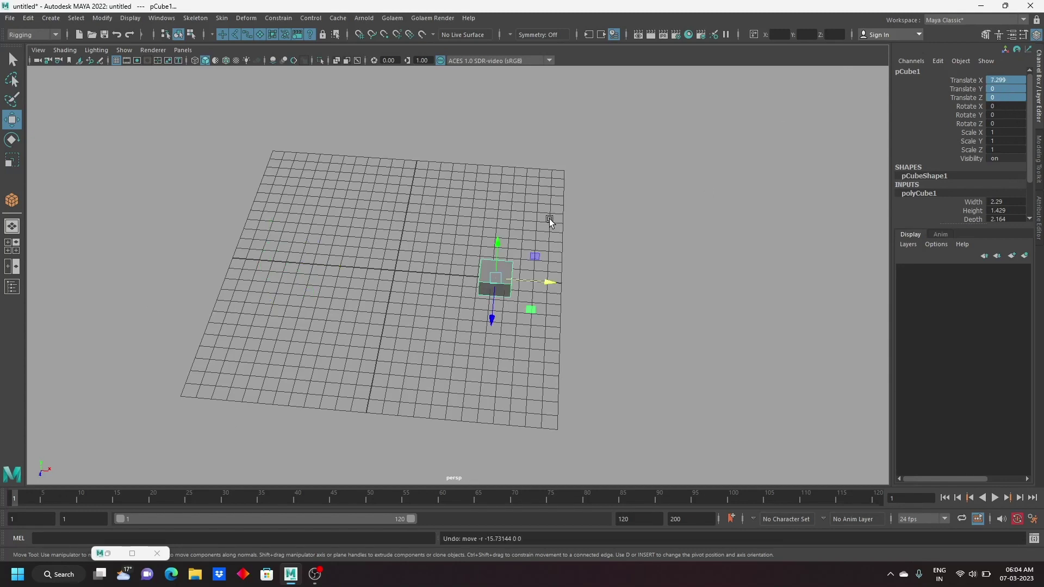
pyautogui.doubleClick(1013, 80)
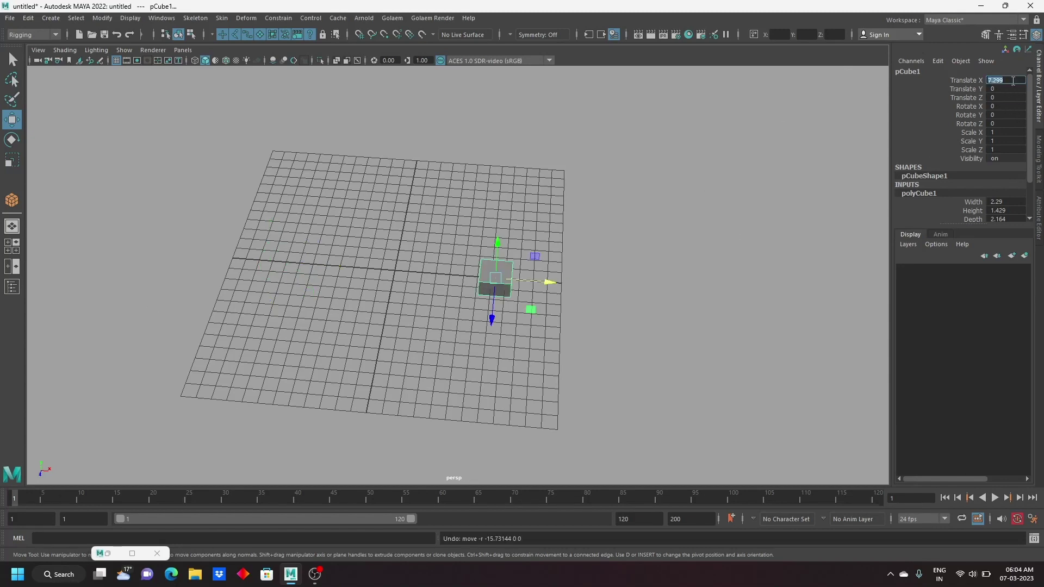
pyautogui.write('0')
pyautogui.press('Return')
# Step: Move pCube1 right and set its Translate X to 4
pyautogui.moveTo(439, 276)
pyautogui.mouseDown()
pyautogui.moveTo(624, 292)
pyautogui.moveTo(497, 298)
pyautogui.mouseUp()
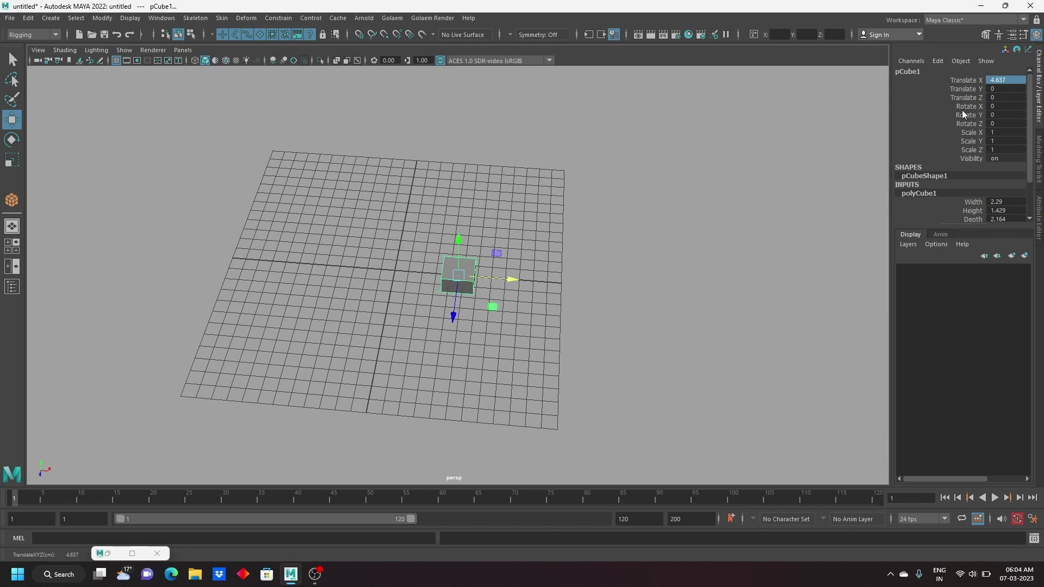
pyautogui.click(995, 80)
pyautogui.write('4')
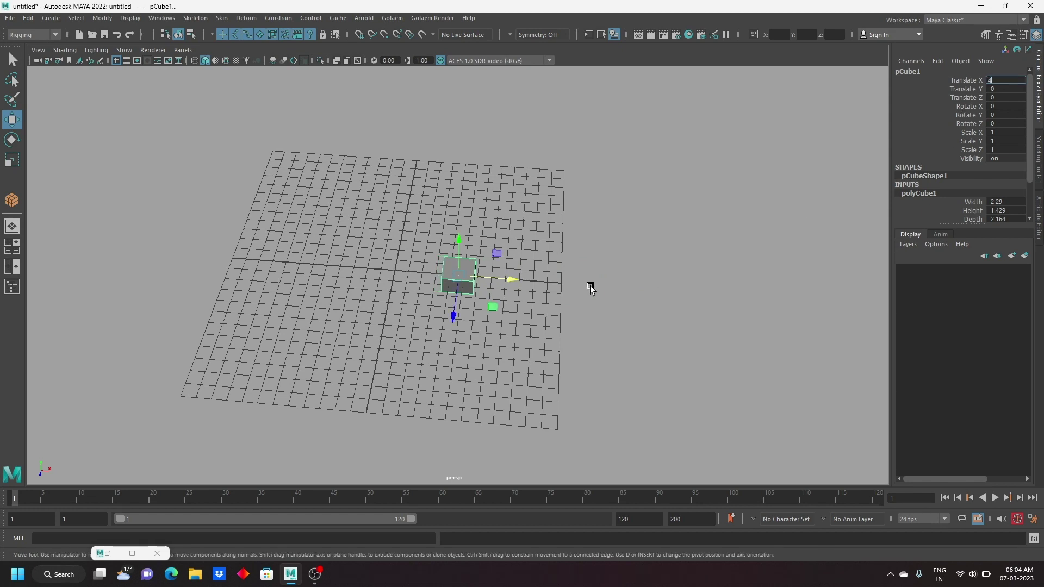
pyautogui.press('Return')
pyautogui.click(48, 21)
# Step: Draw a polygon sphere near the grid centre and zero its translates
pyautogui.moveTo(83, 57)
pyautogui.click(240, 60)
pyautogui.moveTo(387, 275); pyautogui.dragTo(402, 278)
pyautogui.moveTo(1006, 79); pyautogui.dragTo(1009, 98)
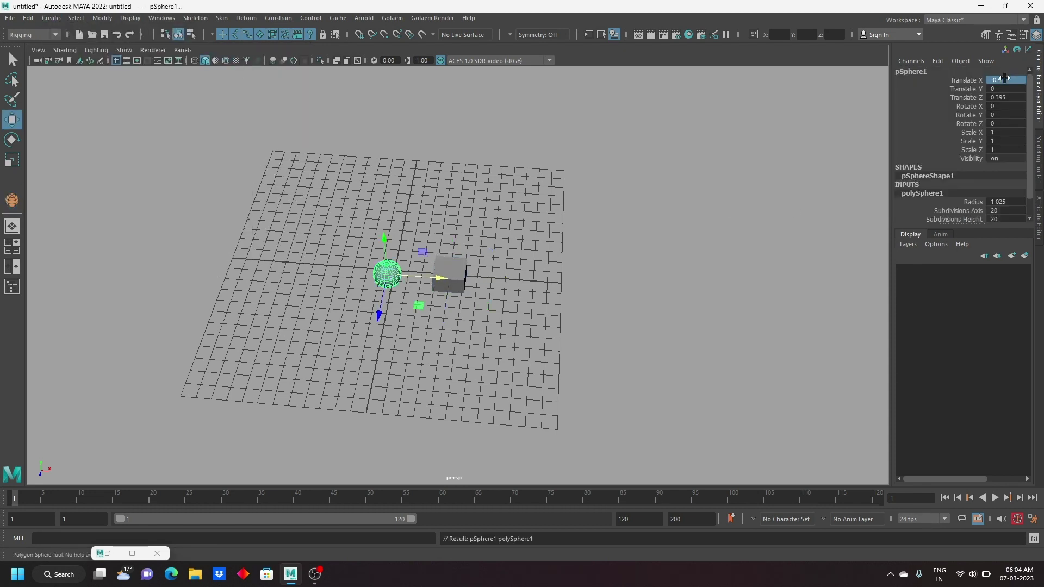
pyautogui.write('0')
pyautogui.press('Return')
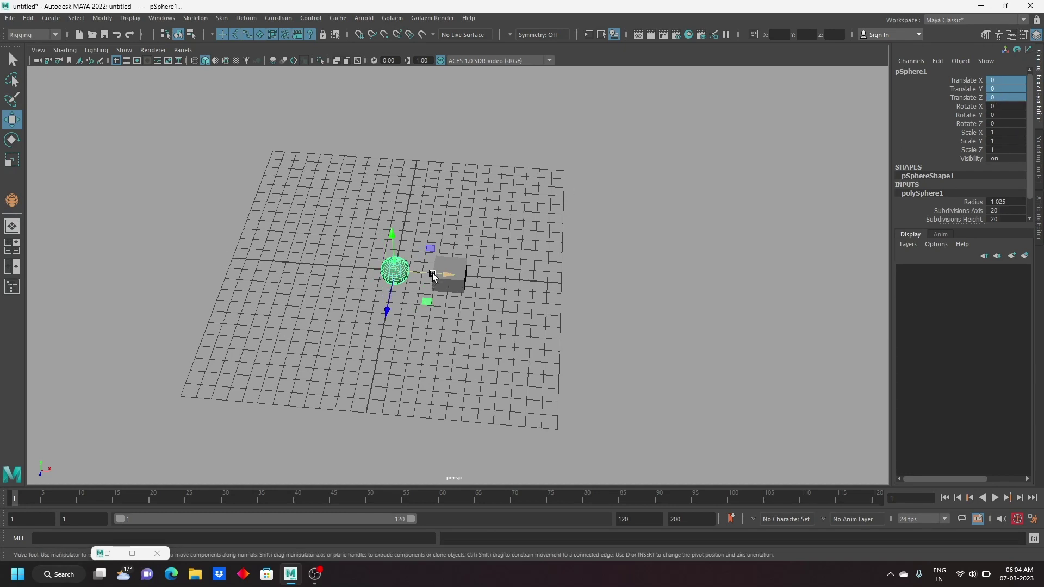
# Step: Slide the sphere to Translate X 10, then select the cube
pyautogui.moveTo(435, 274); pyautogui.dragTo(585, 285)
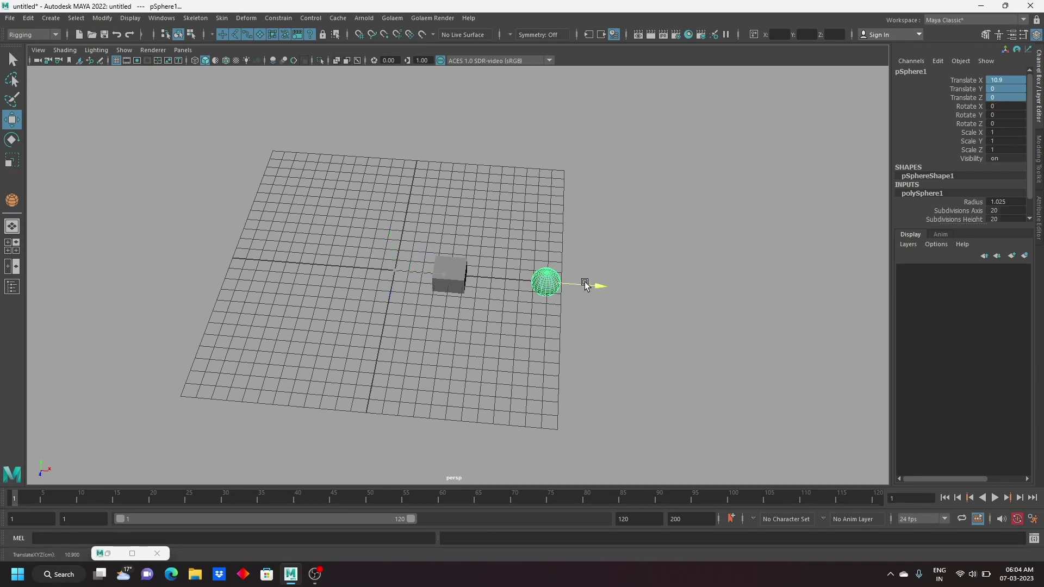
pyautogui.doubleClick(1008, 81)
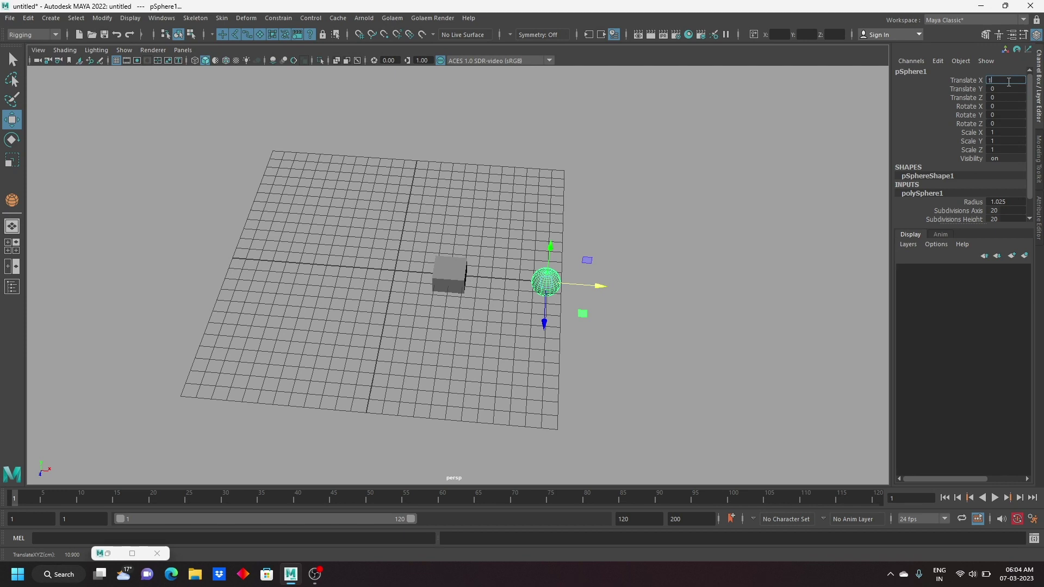
pyautogui.write('0')
pyautogui.press('Return')
pyautogui.scroll(1, 543, 302)
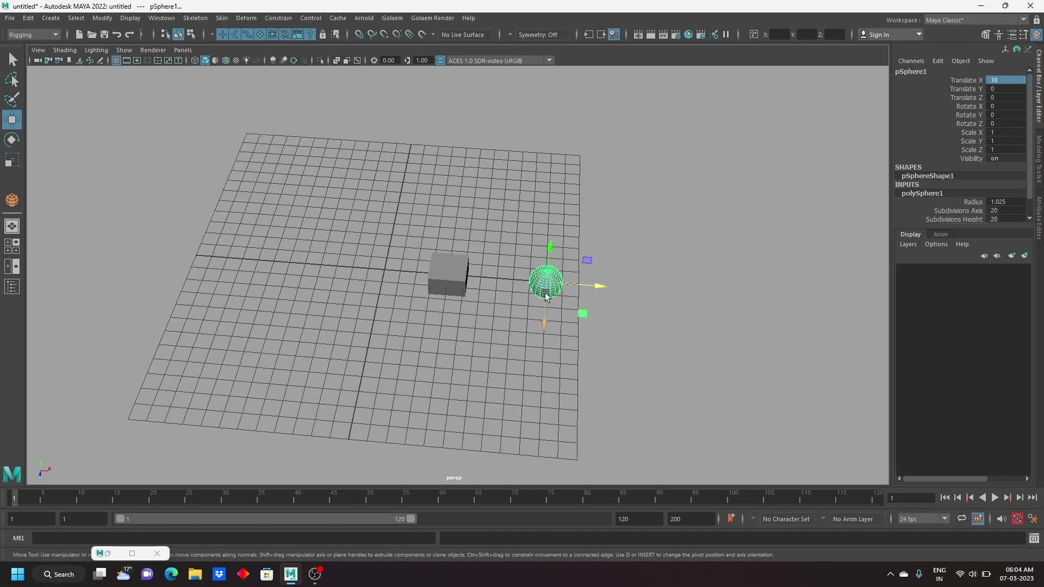
pyautogui.click(447, 274)
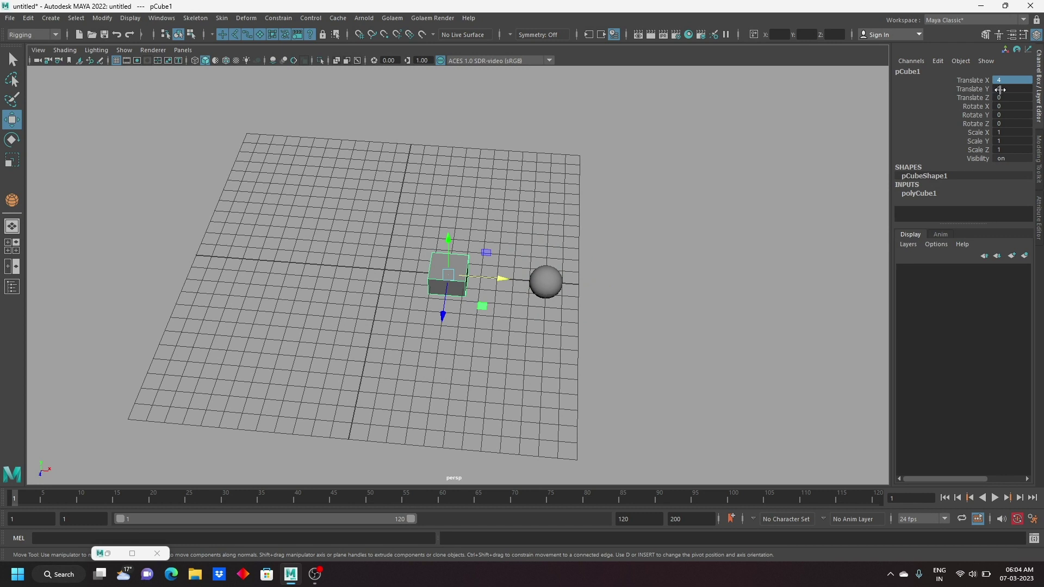
pyautogui.scroll(1, 516, 316)
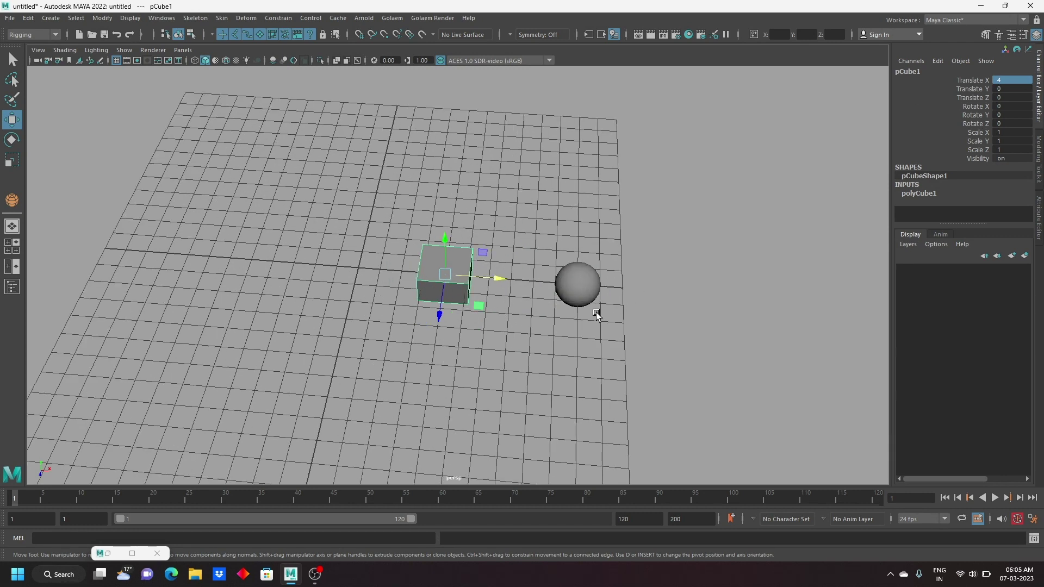
pyautogui.click(583, 290)
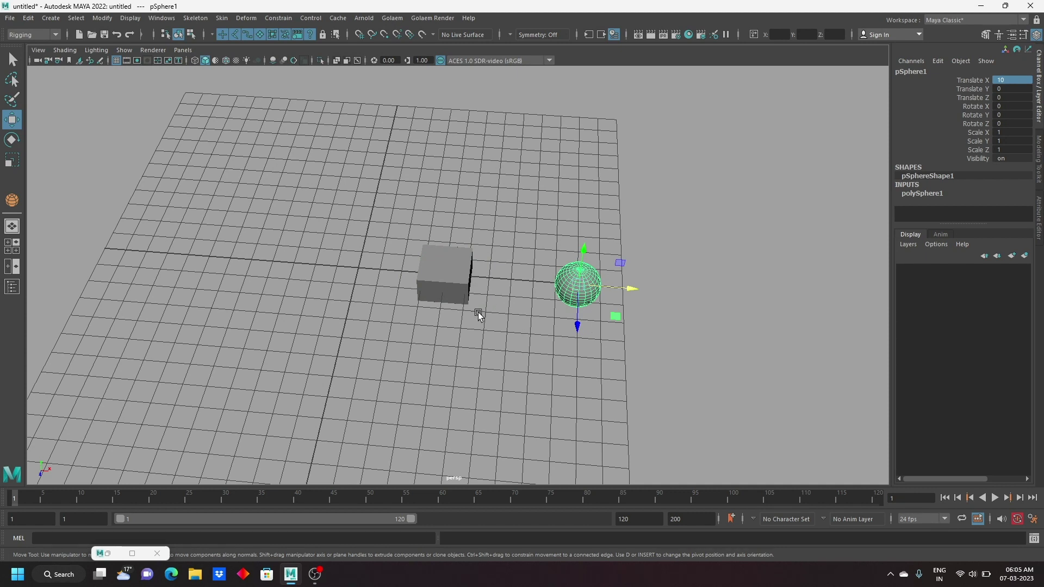
pyautogui.moveTo(431, 193); pyautogui.dragTo(433, 403)
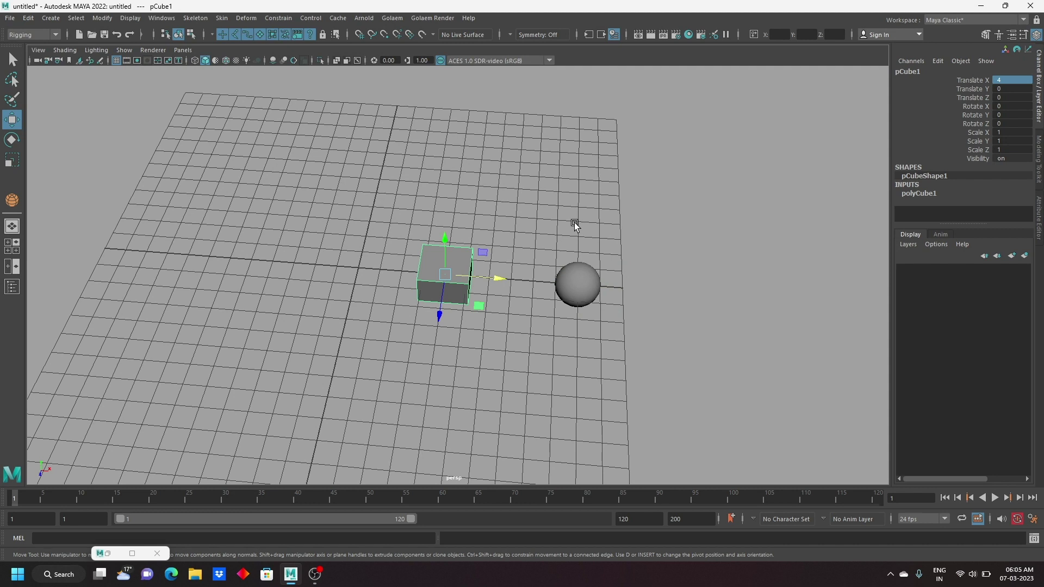
pyautogui.moveTo(575, 226); pyautogui.dragTo(581, 386)
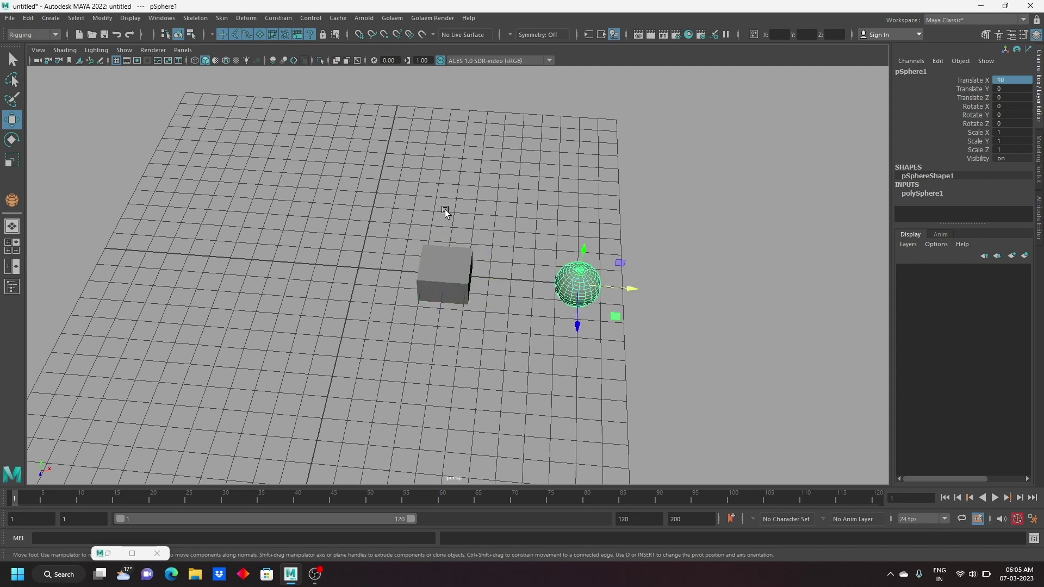
pyautogui.moveTo(446, 212); pyautogui.dragTo(423, 416)
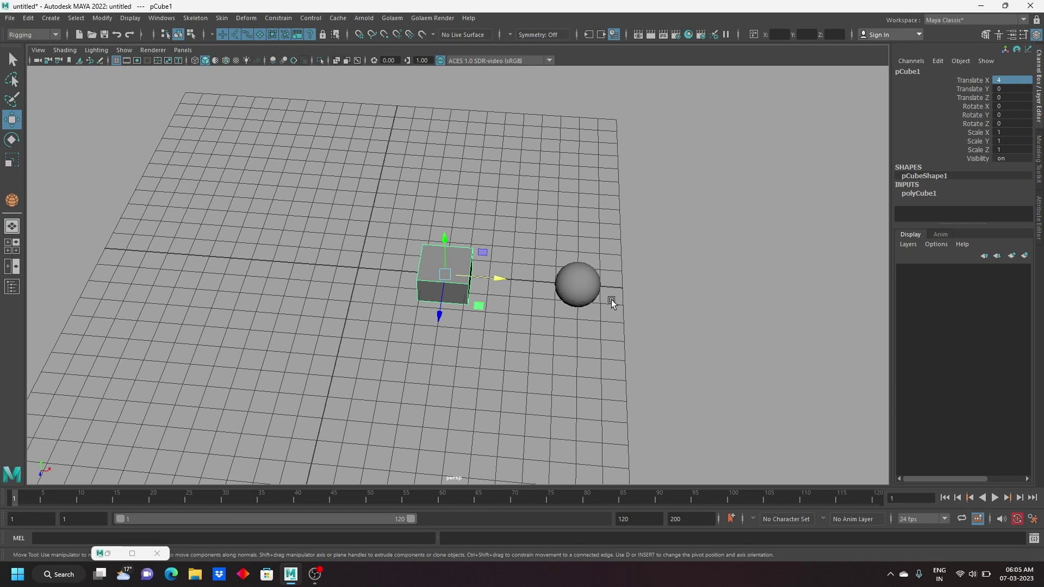
pyautogui.moveTo(586, 276); pyautogui.dragTo(588, 357)
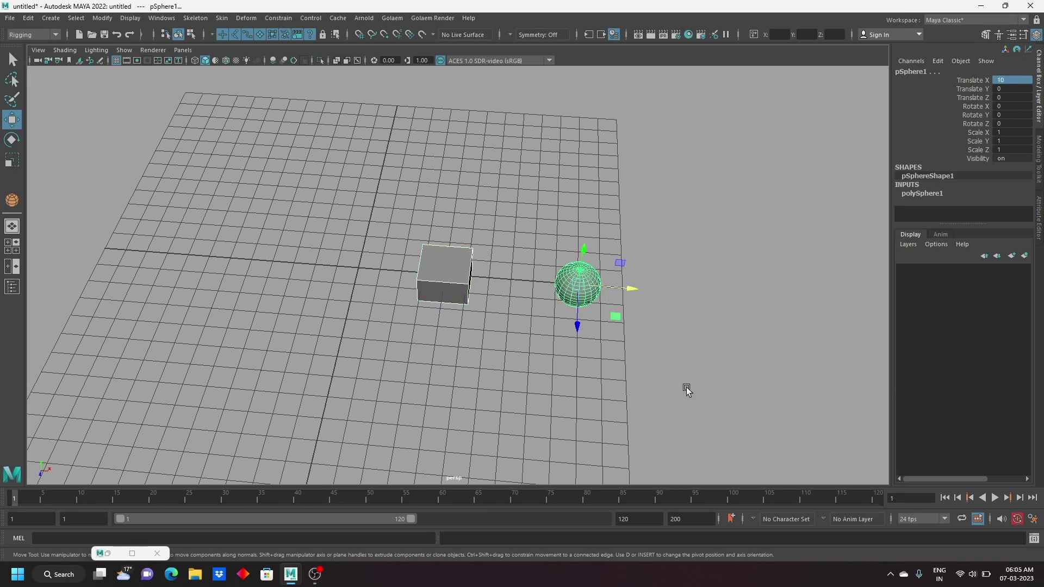
pyautogui.press('Left')
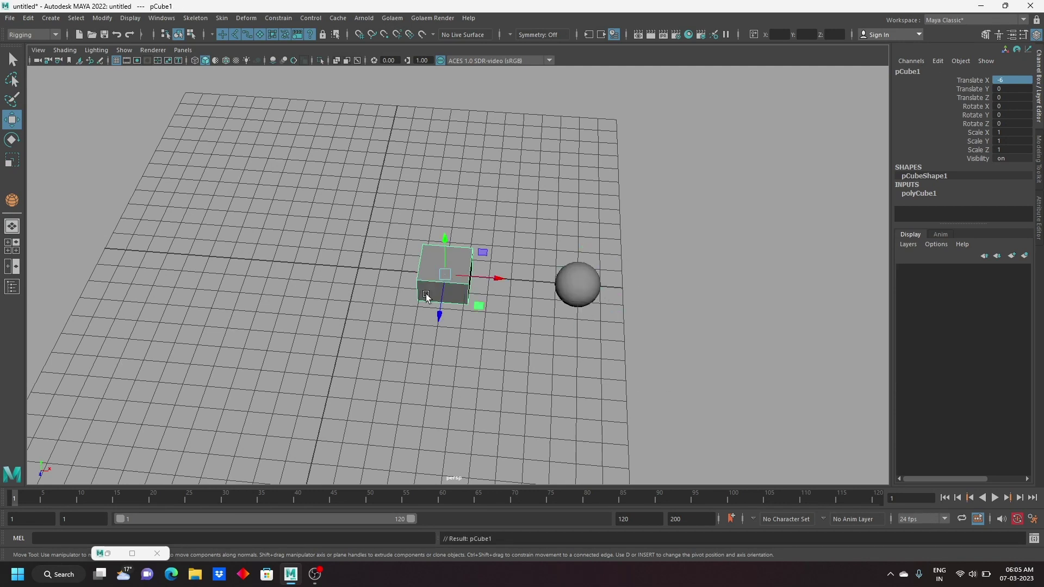
pyautogui.keyDown('shift'); pyautogui.moveTo(647, 250); pyautogui.dragTo(572, 350); pyautogui.keyUp('shift')
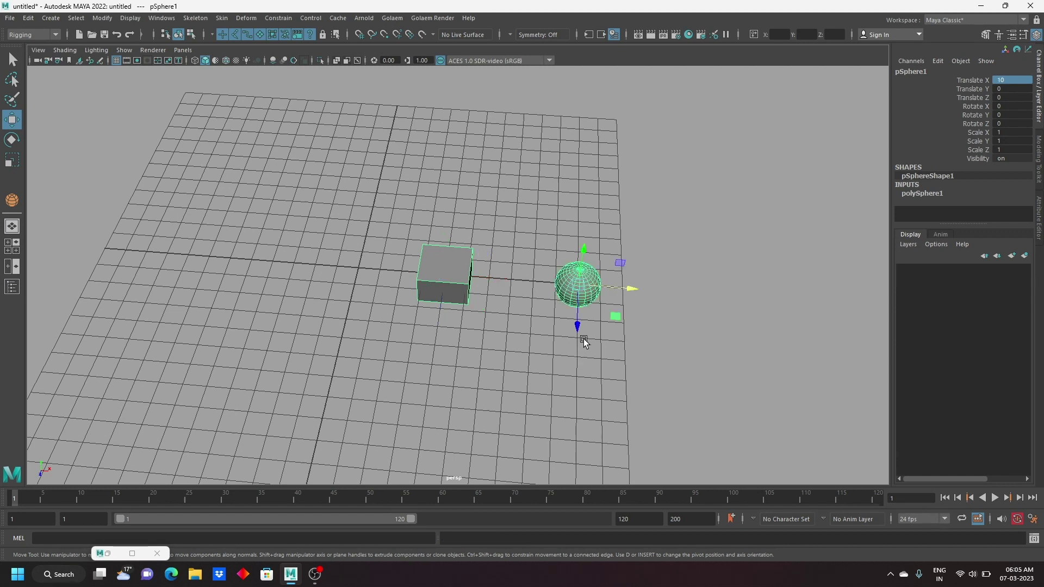
pyautogui.moveTo(579, 289); pyautogui.dragTo(526, 191)
pyautogui.hotkey('ctrl', 'z')
pyautogui.hotkey('ctrl', 'z')
pyautogui.hotkey('ctrl', 'z')
pyautogui.hotkey('ctrl', 'z')
pyautogui.hotkey('ctrl', 'z')
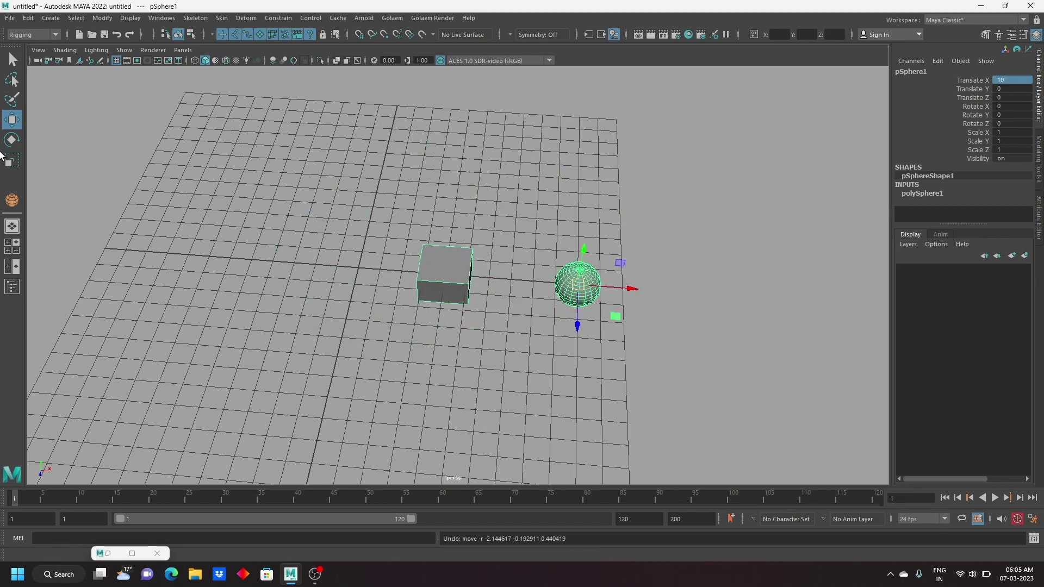
pyautogui.click(12, 140)
pyautogui.moveTo(536, 311); pyautogui.dragTo(677, 321)
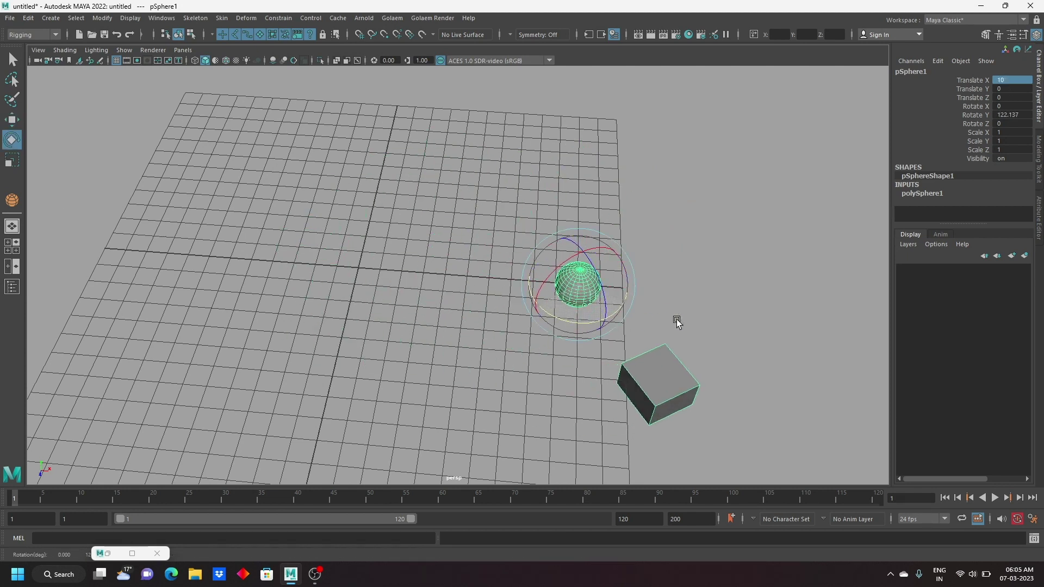
pyautogui.hotkey('ctrl', 'z')
pyautogui.hotkey('ctrl', 'z')
pyautogui.hotkey('ctrl', 'z')
pyautogui.hotkey('ctrl', 'z')
pyautogui.hotkey('ctrl', 'z')
pyautogui.hotkey('ctrl', 'z')
pyautogui.hotkey('ctrl', 'z')
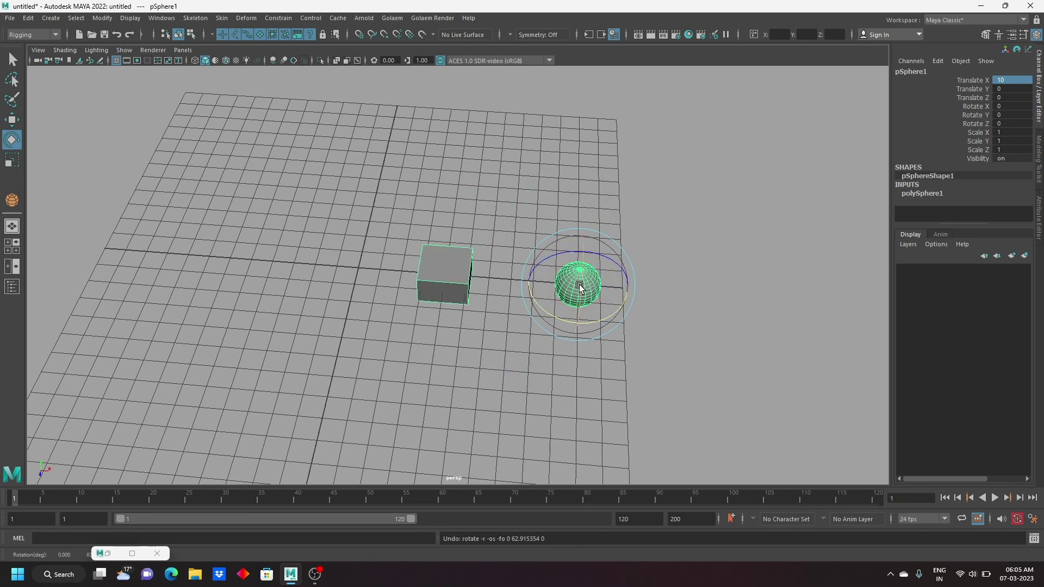
pyautogui.press('w')
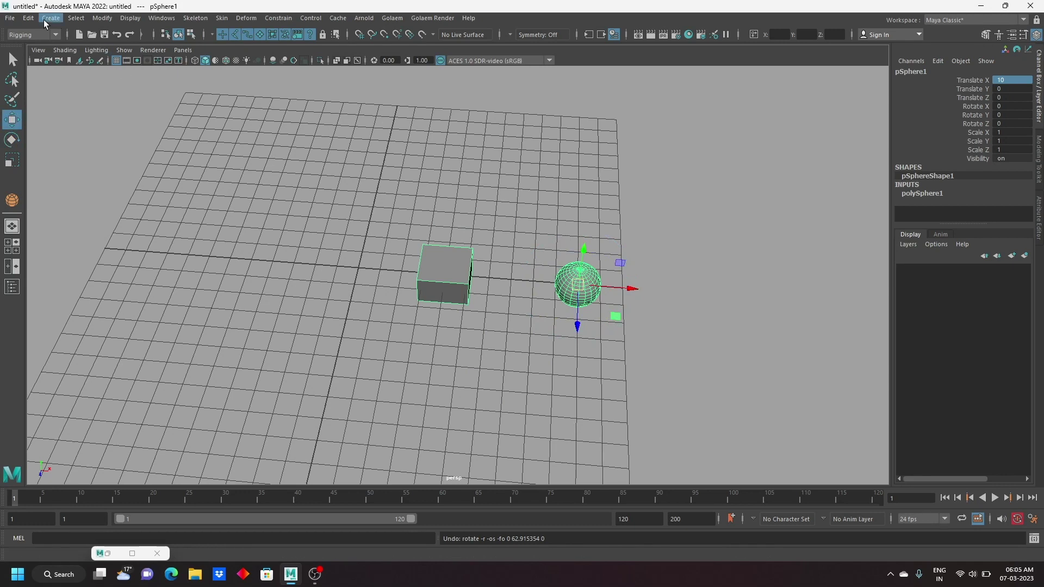
pyautogui.click(45, 20)
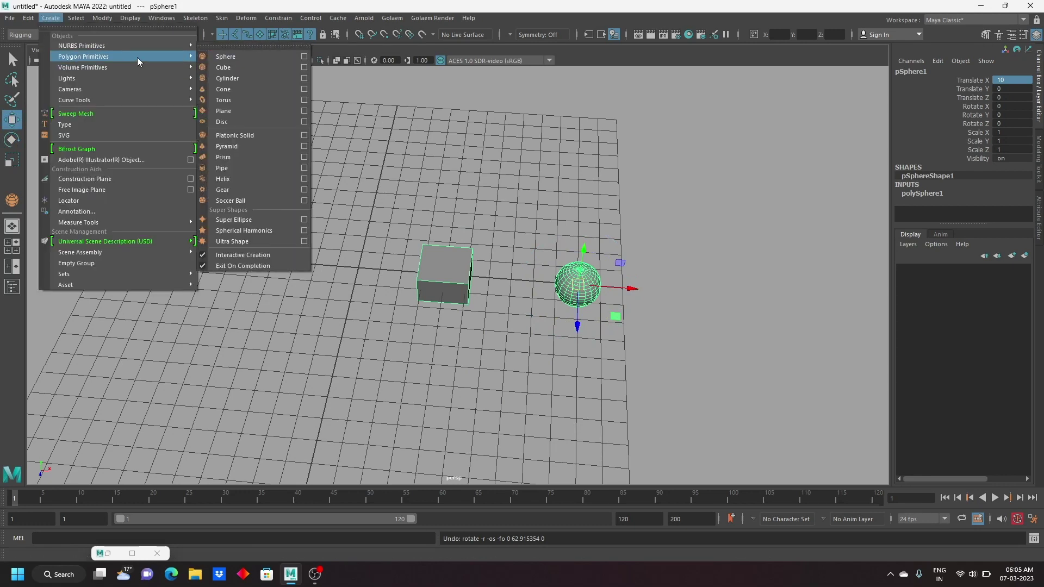
pyautogui.click(233, 67)
pyautogui.moveTo(402, 395)
pyautogui.mouseDown()
pyautogui.moveTo(447, 432)
pyautogui.moveTo(449, 424)
pyautogui.mouseUp()
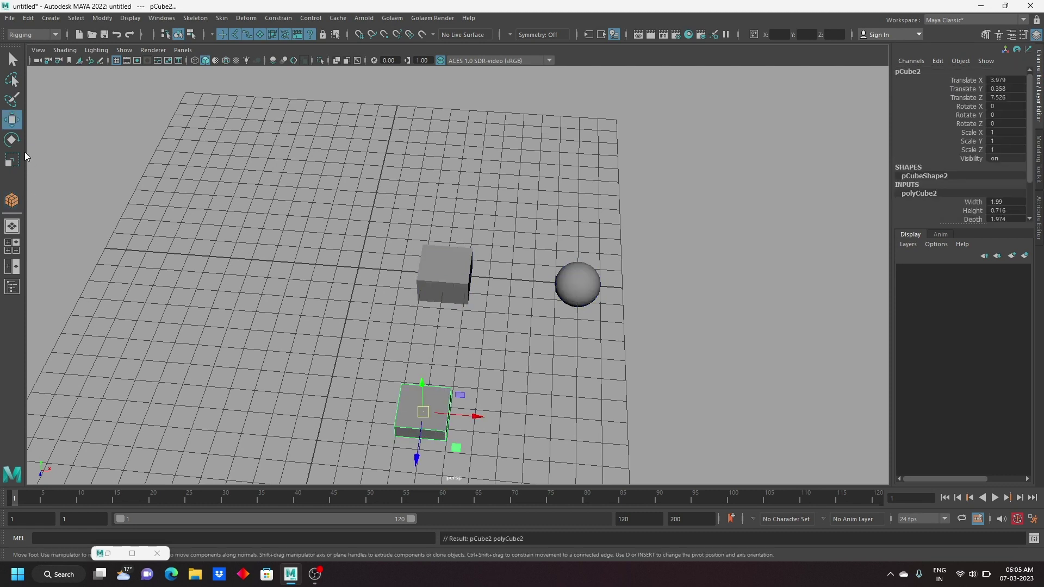
pyautogui.click(12, 140)
pyautogui.moveTo(386, 438); pyautogui.dragTo(507, 368)
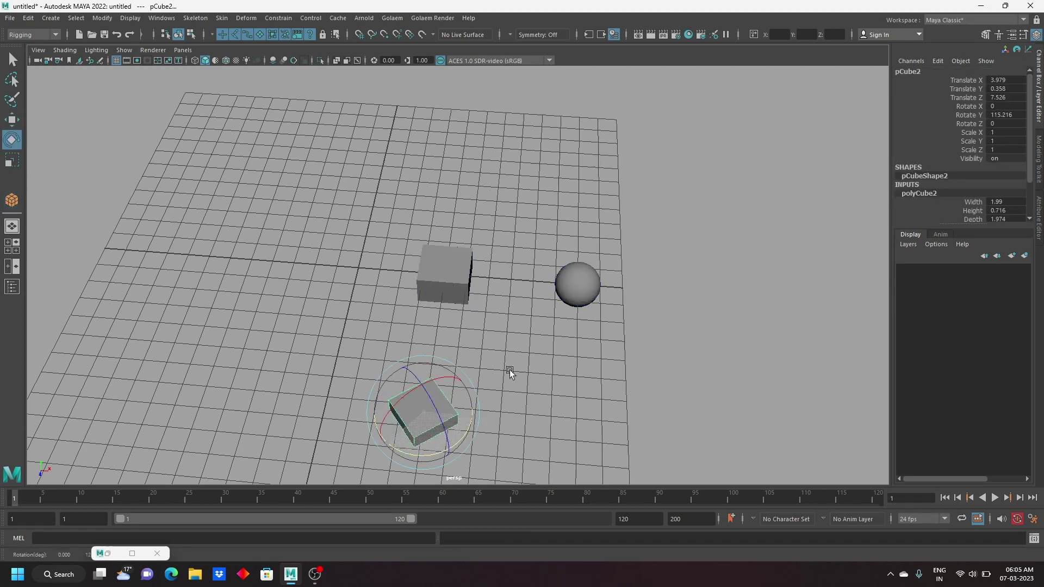
pyautogui.hotkey('ctrl', 'z')
pyautogui.click(12, 119)
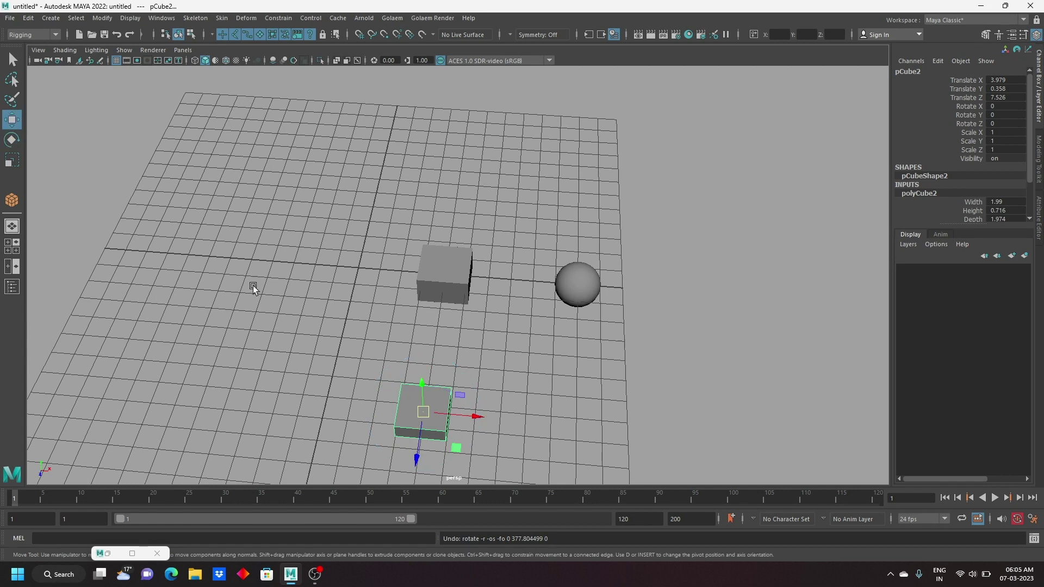
pyautogui.press('d')
pyautogui.moveTo(477, 418); pyautogui.dragTo(618, 446)
pyautogui.press('e')
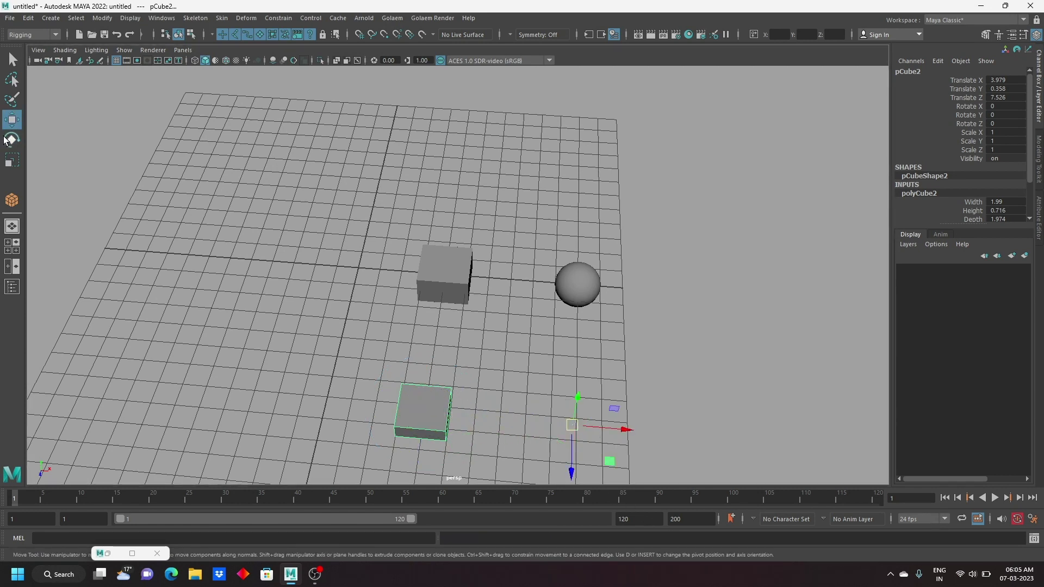
pyautogui.moveTo(532, 450)
pyautogui.mouseDown()
pyautogui.moveTo(495, 400)
pyautogui.moveTo(467, 408)
pyautogui.moveTo(481, 391)
pyautogui.mouseUp()
pyautogui.click(588, 294)
pyautogui.moveTo(538, 303)
pyautogui.mouseDown()
pyautogui.moveTo(669, 319)
pyautogui.moveTo(671, 459)
pyautogui.mouseUp()
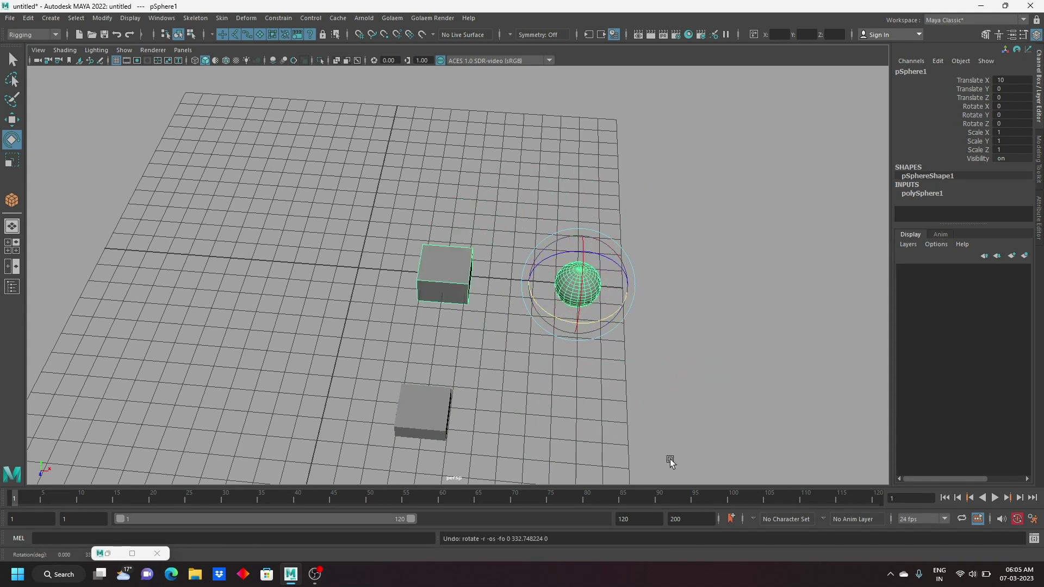
pyautogui.click(418, 408)
pyautogui.press('Delete')
pyautogui.press('w')
pyautogui.click(435, 280)
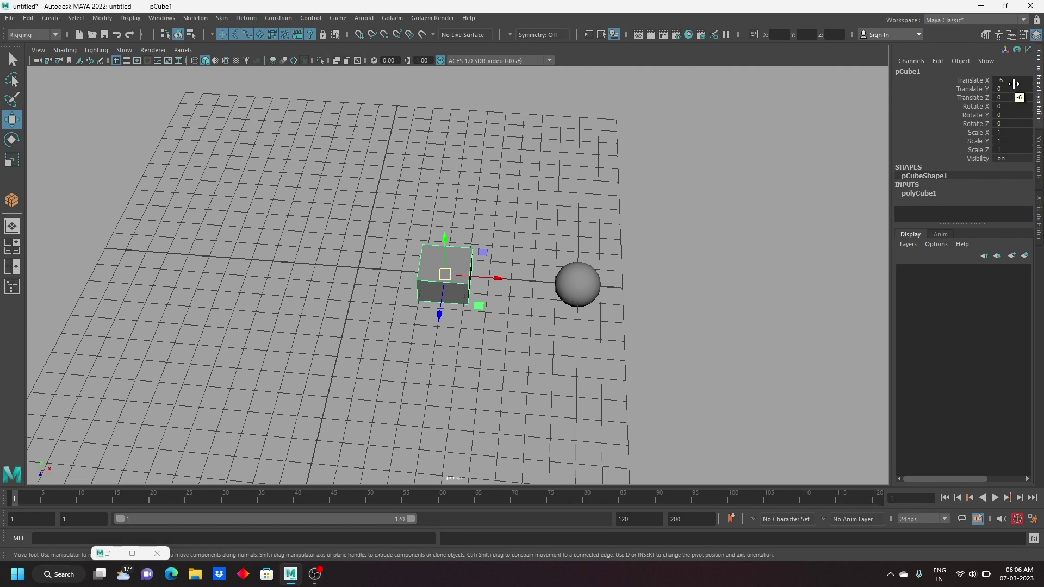
pyautogui.doubleClick(1010, 81)
pyautogui.write('0')
pyautogui.press('Return')
pyautogui.scroll(2, 613, 317)
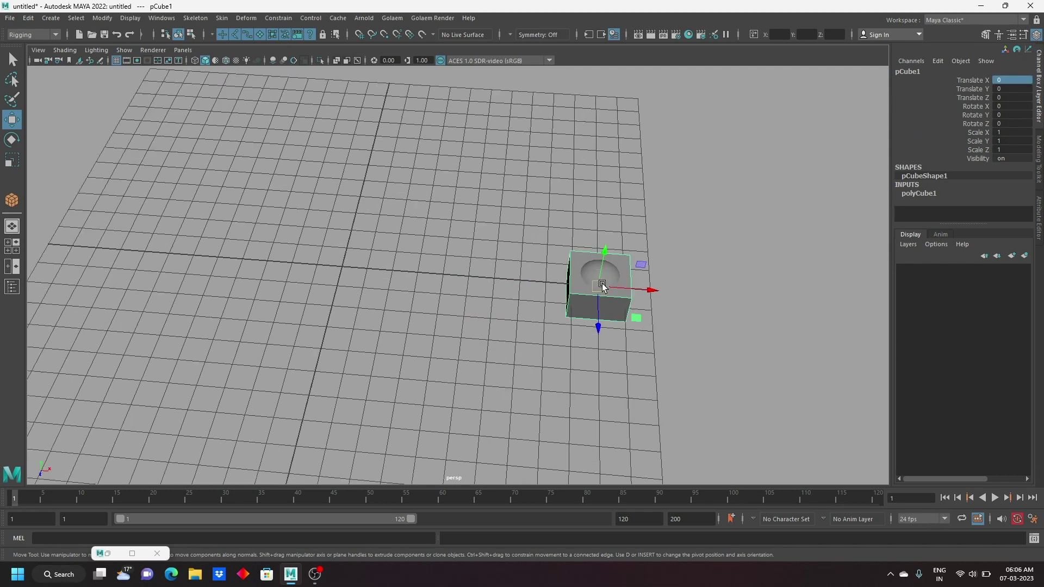
pyautogui.hotkey('ctrl', 'z')
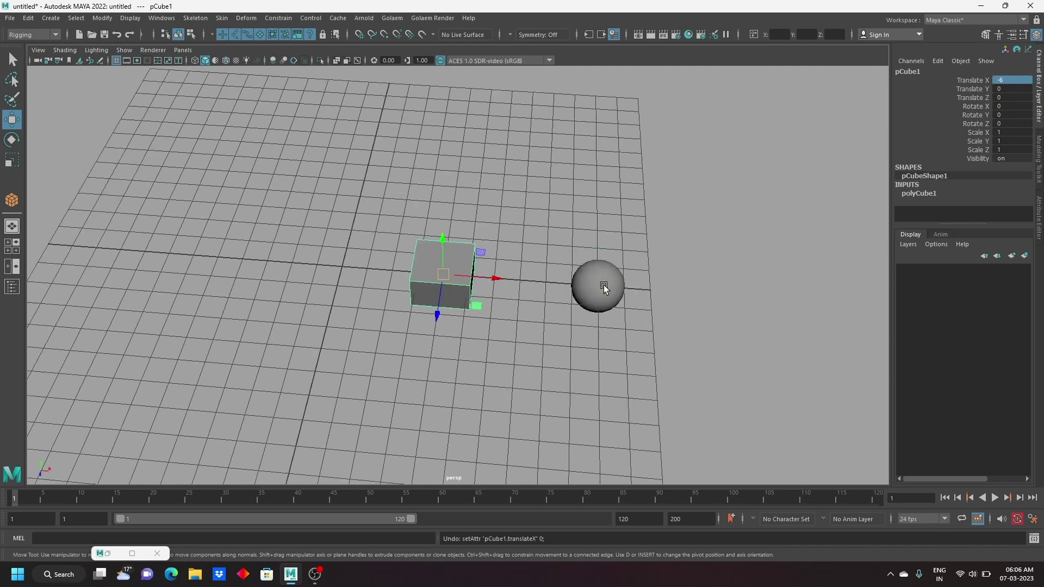
pyautogui.click(9, 207)
pyautogui.moveTo(201, 168)
pyautogui.mouseDown()
pyautogui.moveTo(187, 197)
pyautogui.moveTo(155, 162)
pyautogui.mouseUp()
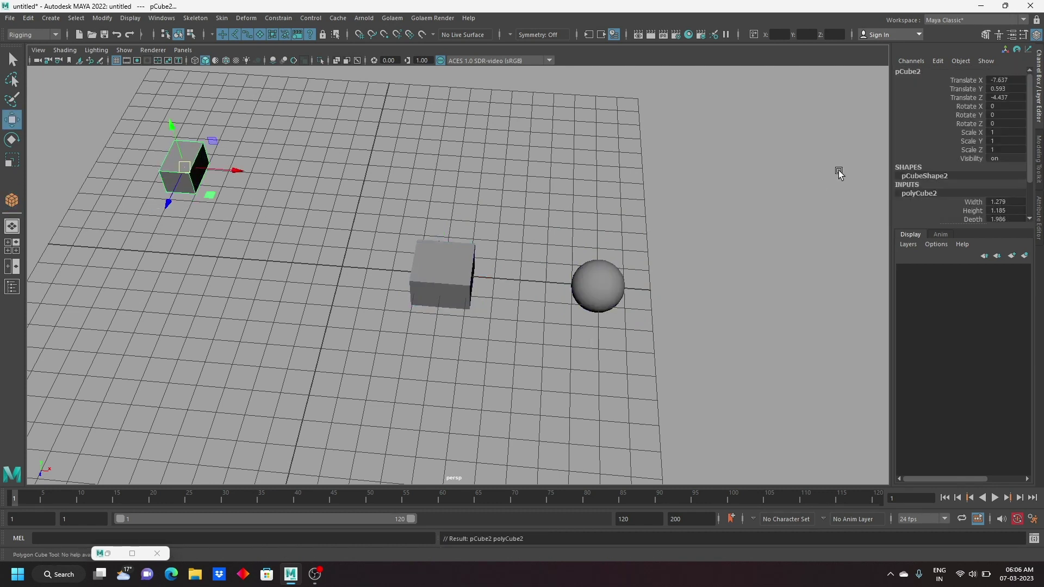
pyautogui.moveTo(1003, 80); pyautogui.dragTo(1007, 98)
pyautogui.write('0')
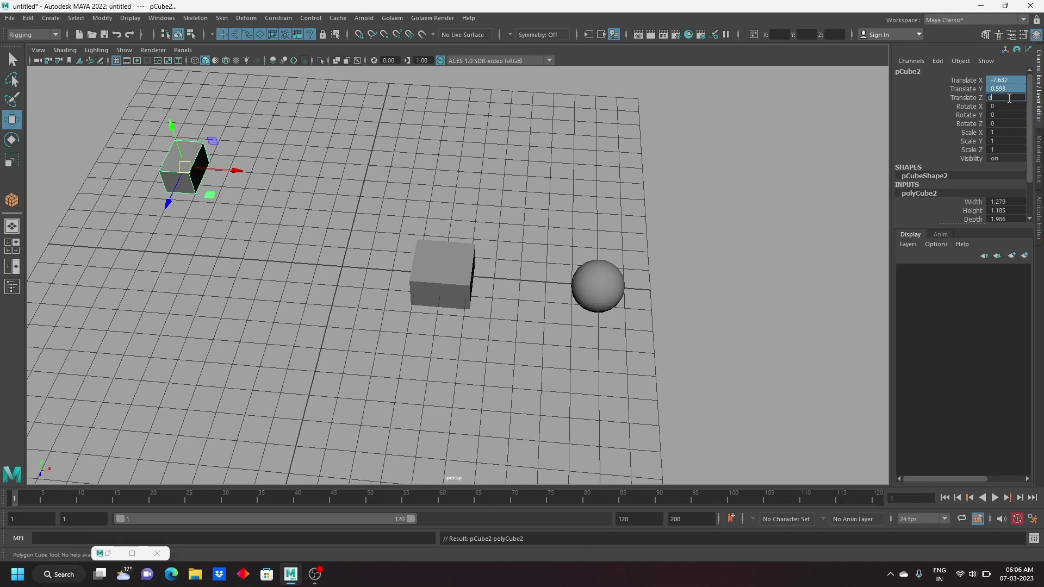
pyautogui.press('Return')
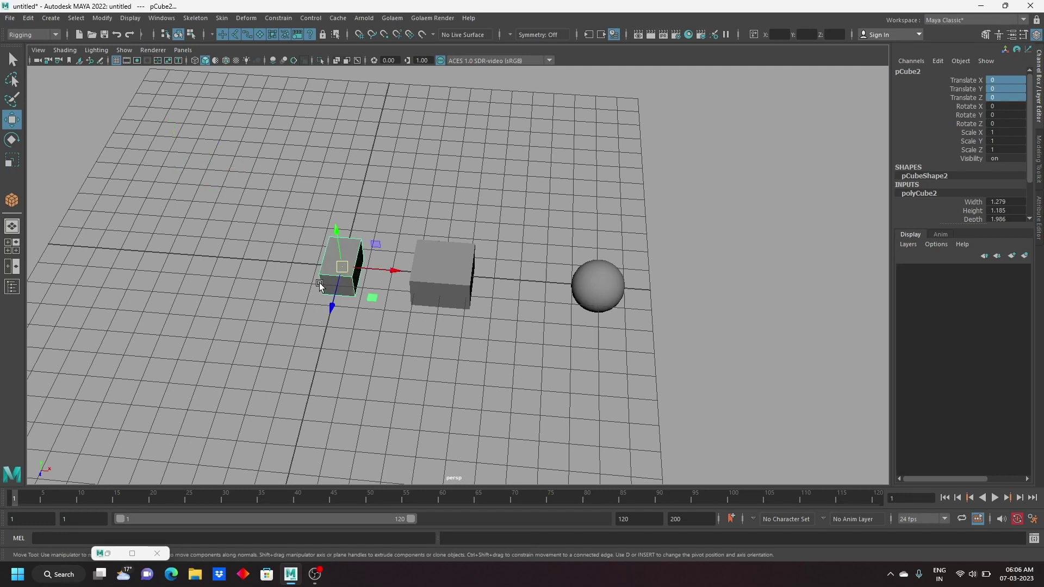
pyautogui.press('Delete')
pyautogui.click(468, 263)
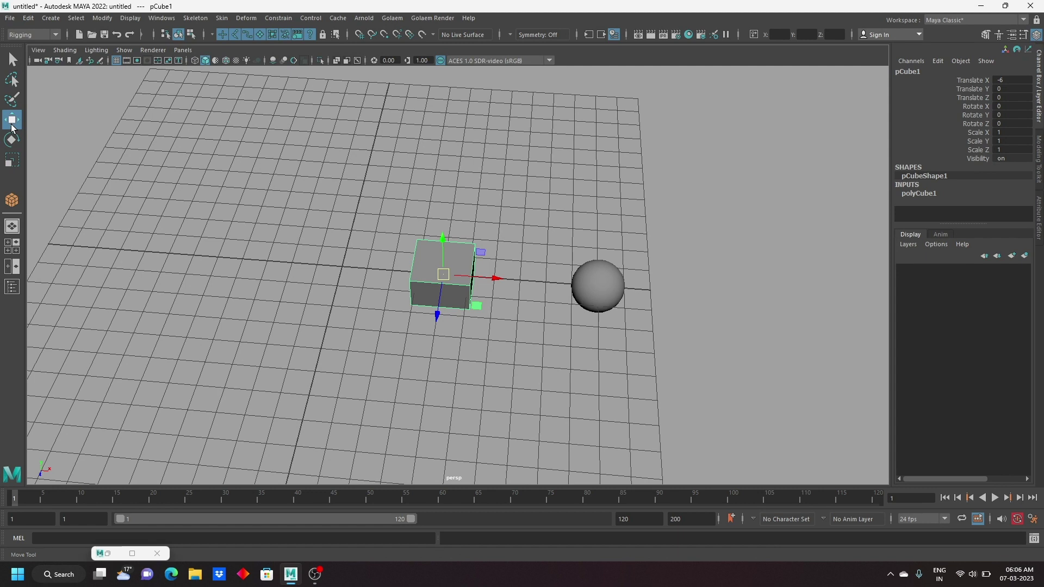
pyautogui.doubleClick(12, 123)
pyautogui.click(12, 139)
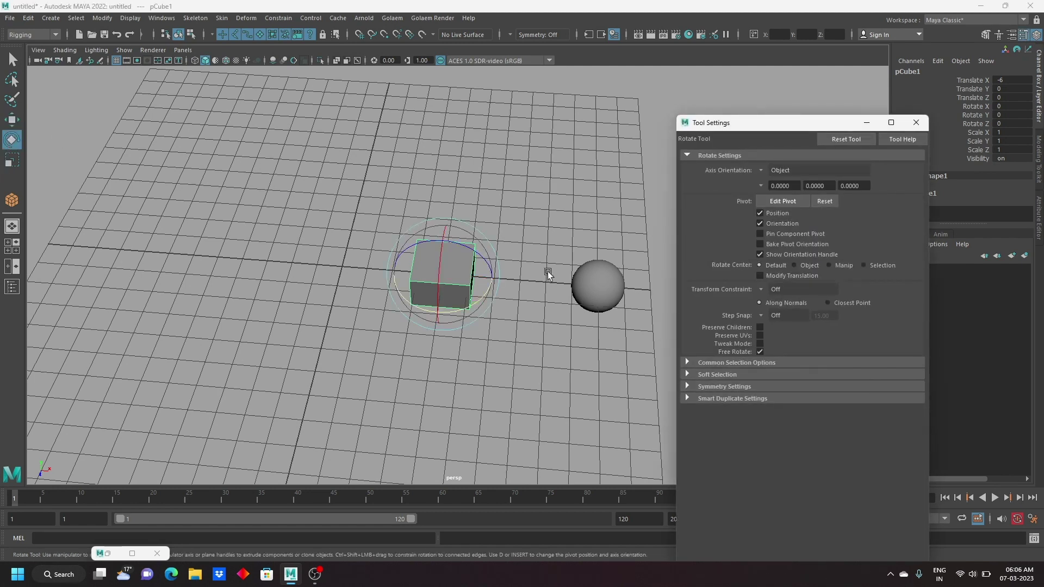
pyautogui.click(761, 316)
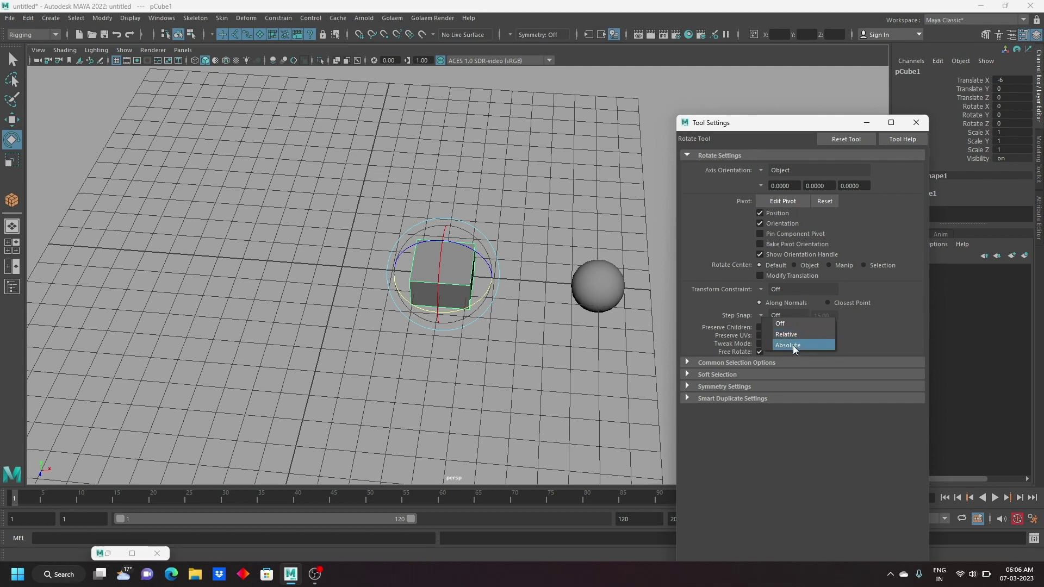
pyautogui.click(917, 125)
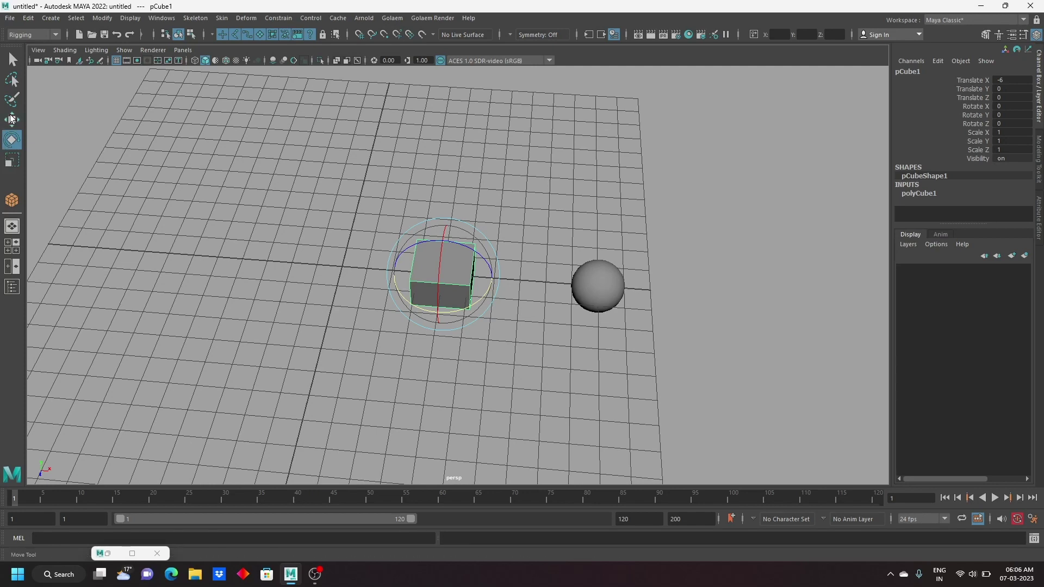
pyautogui.click(11, 119)
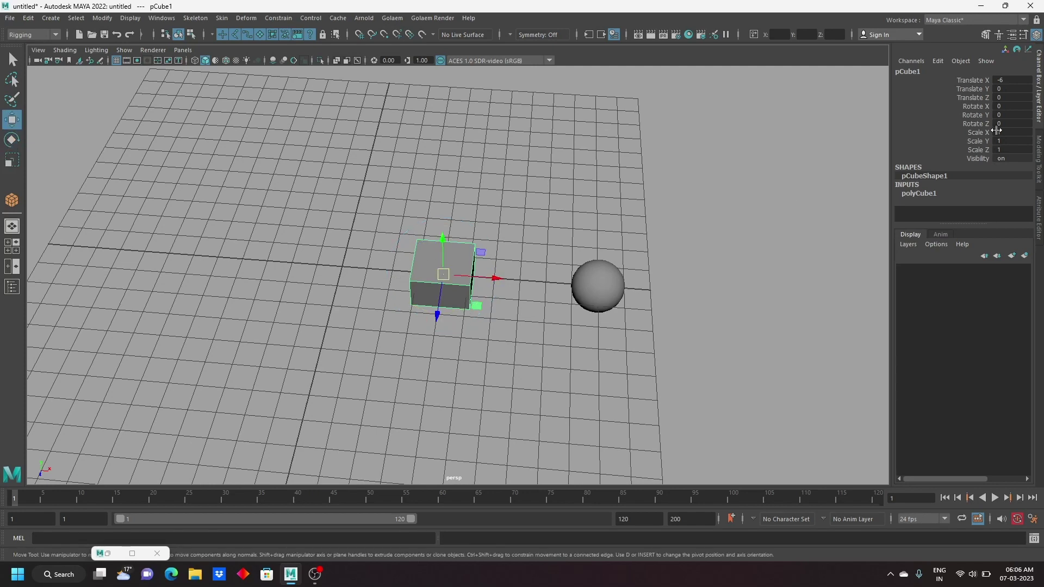
# Step: Switch numeric input to absolute transform and apply a position putting the cube at X -10
pyautogui.doubleClick(1009, 81)
pyautogui.write('0')
pyautogui.press('Return')
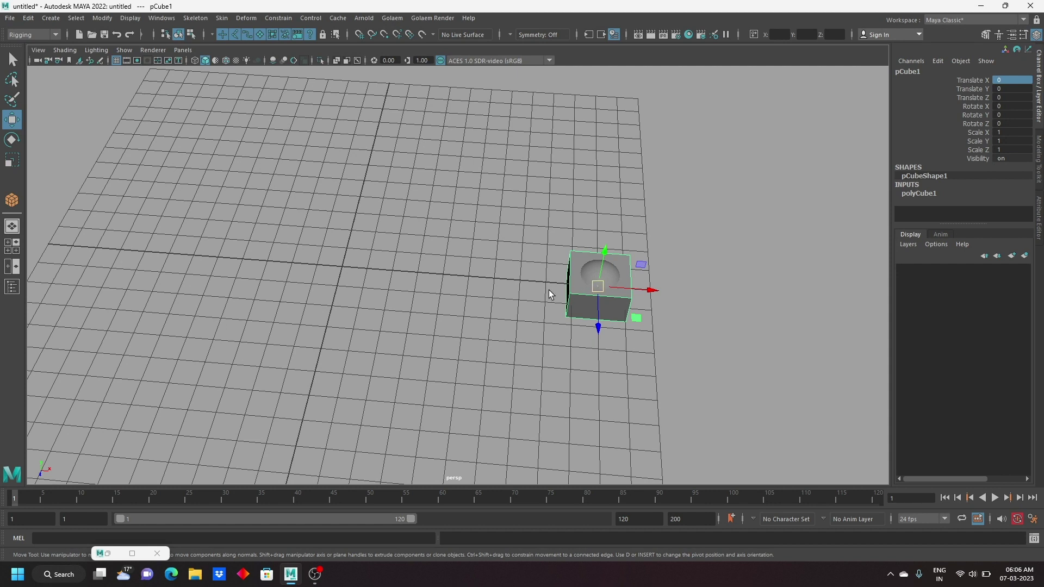
pyautogui.hotkey('ctrl', 'z')
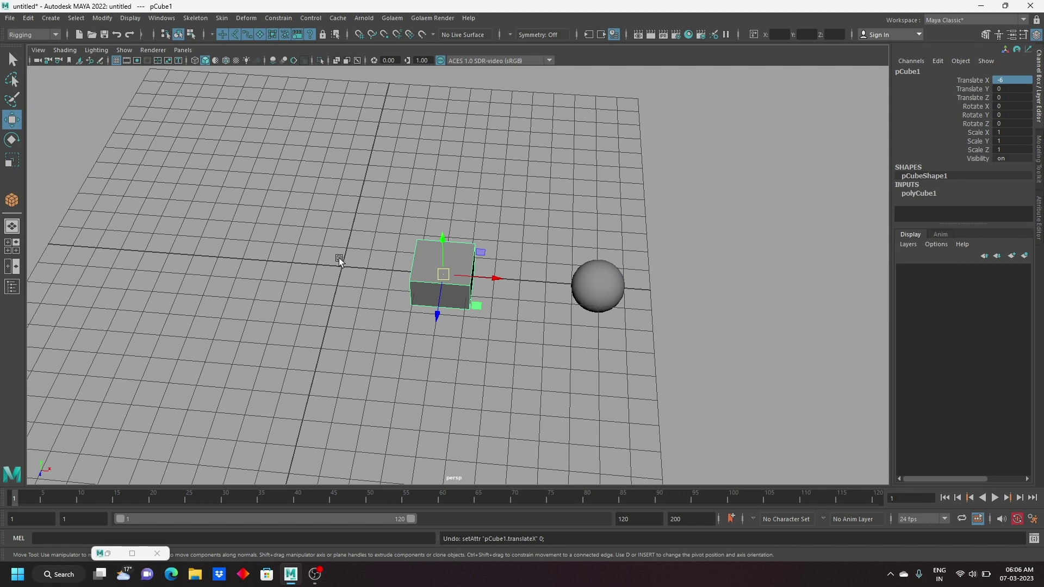
pyautogui.click(757, 35)
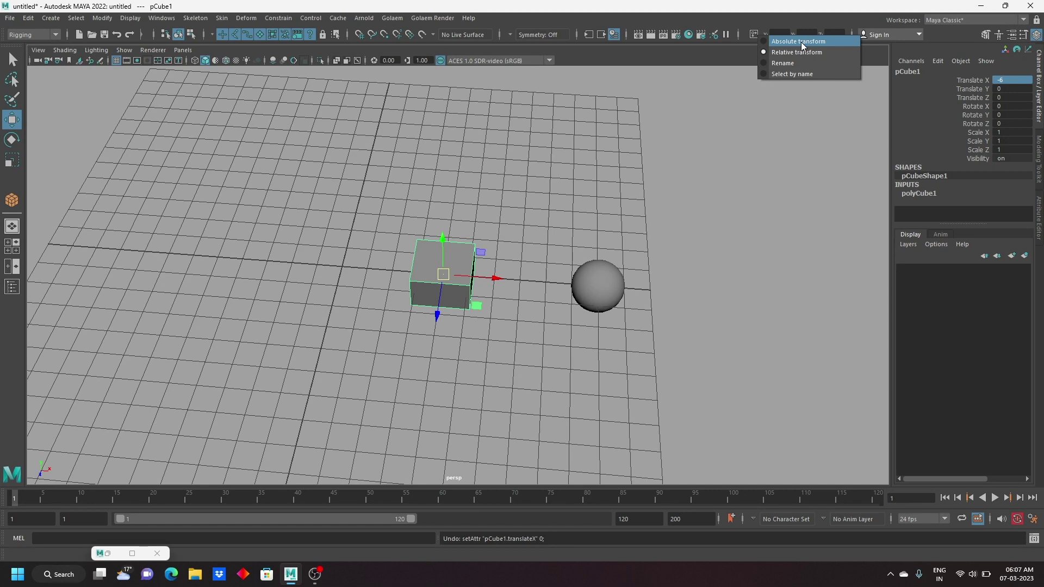
pyautogui.click(787, 43)
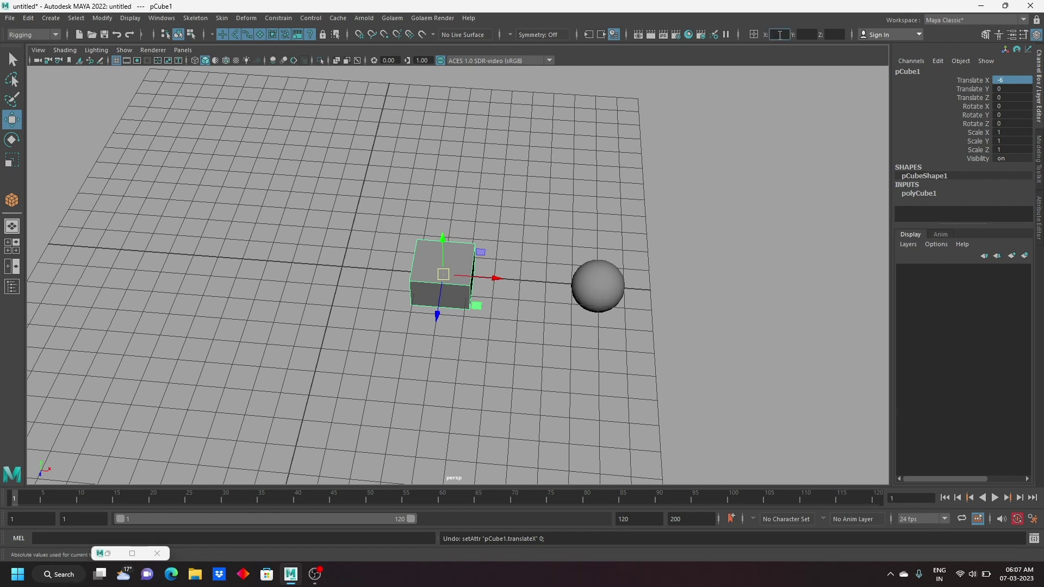
pyautogui.write('0')
pyautogui.click(800, 34)
pyautogui.click(832, 34)
pyautogui.press('Return')
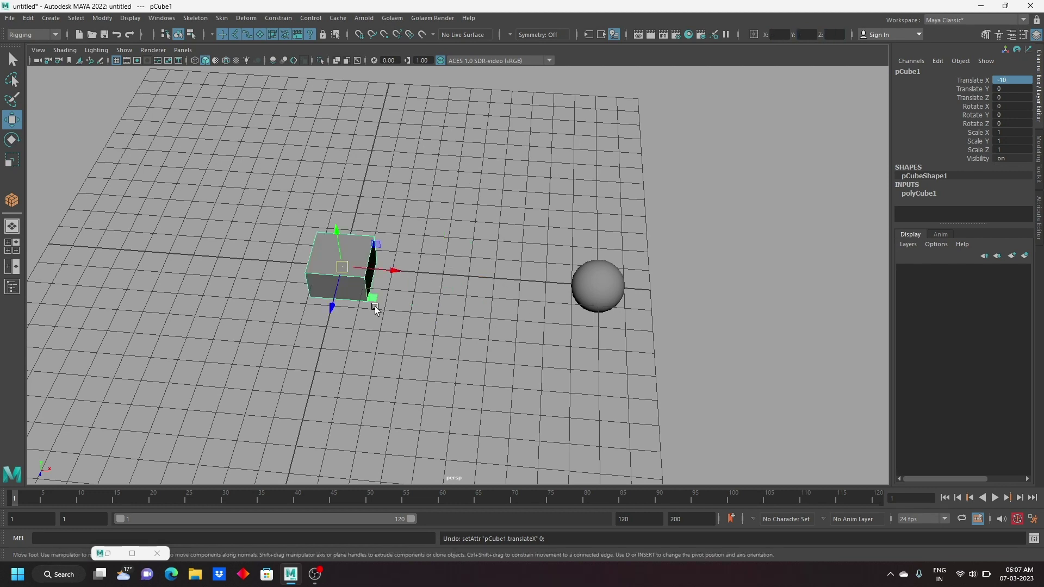
# Step: Undo that change and set the cube's Translate X to 4
pyautogui.keyDown('alt'); pyautogui.moveTo(430, 309); pyautogui.dragTo(395, 288); pyautogui.keyUp('alt')
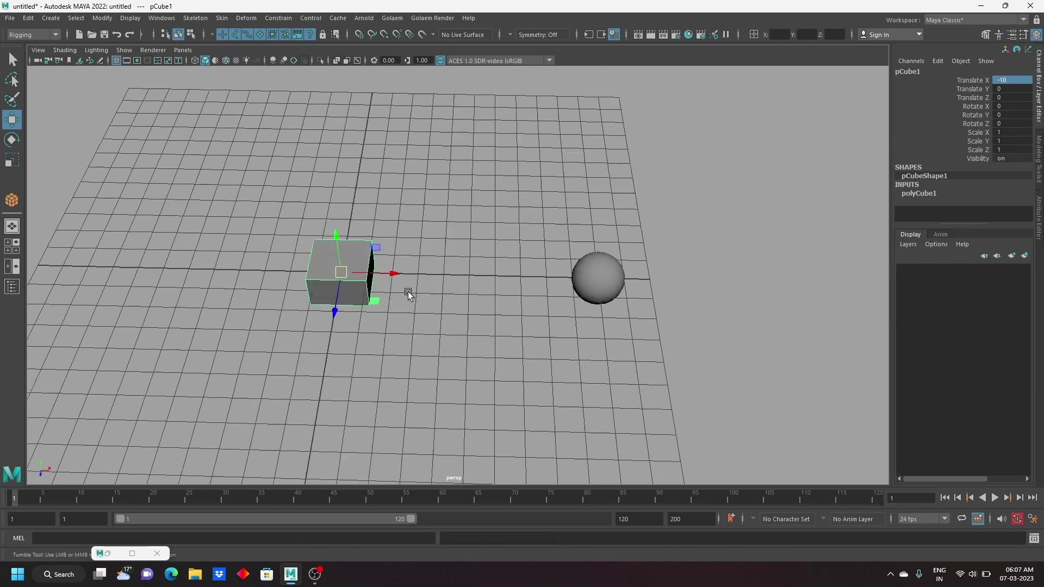
pyautogui.click(335, 265)
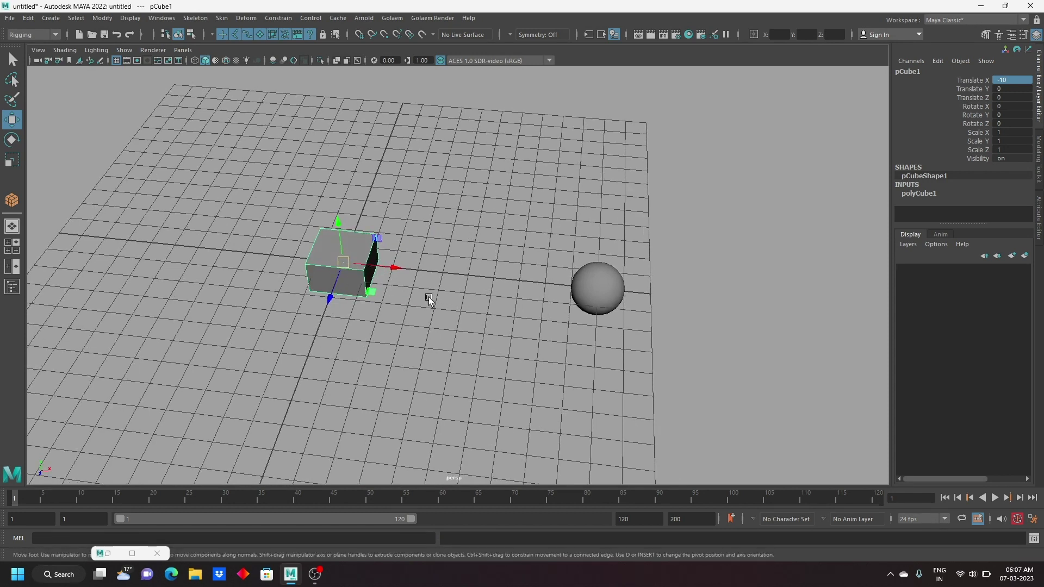
pyautogui.keyDown('alt'); pyautogui.moveTo(430, 299); pyautogui.dragTo(469, 299); pyautogui.keyUp('alt')
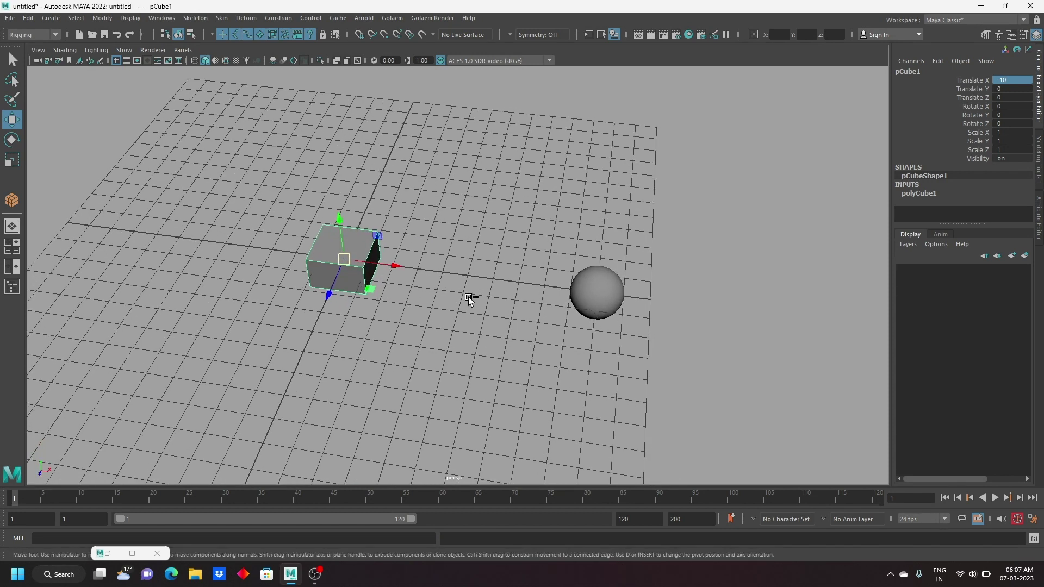
pyautogui.hotkey('ctrl', 'z')
pyautogui.moveTo(509, 301)
pyautogui.keyDown('alt'); pyautogui.mouseDown()
pyautogui.moveTo(489, 305)
pyautogui.moveTo(495, 274)
pyautogui.mouseUp(); pyautogui.keyUp('alt')
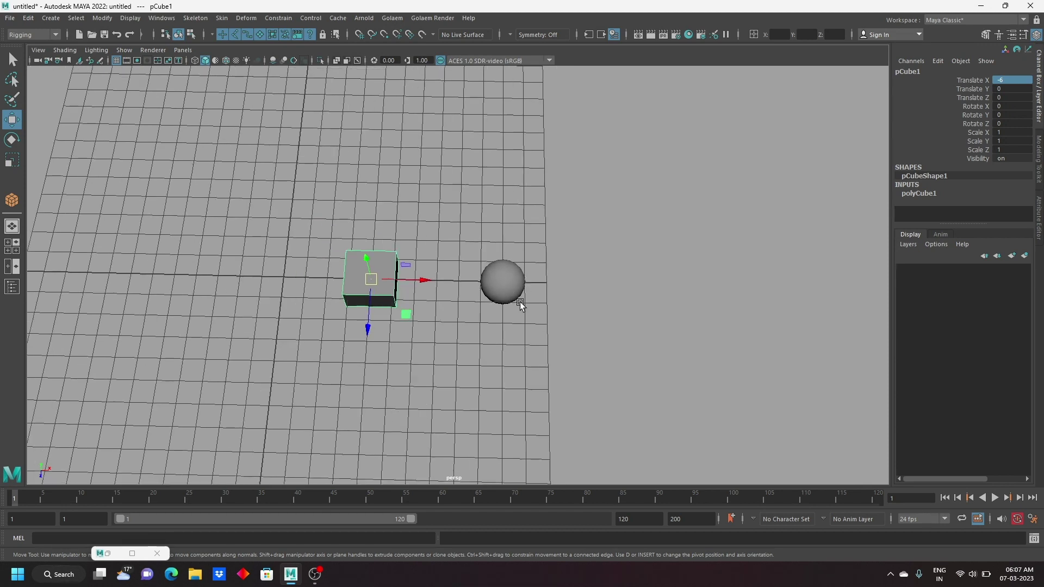
pyautogui.scroll(-5, 521, 288)
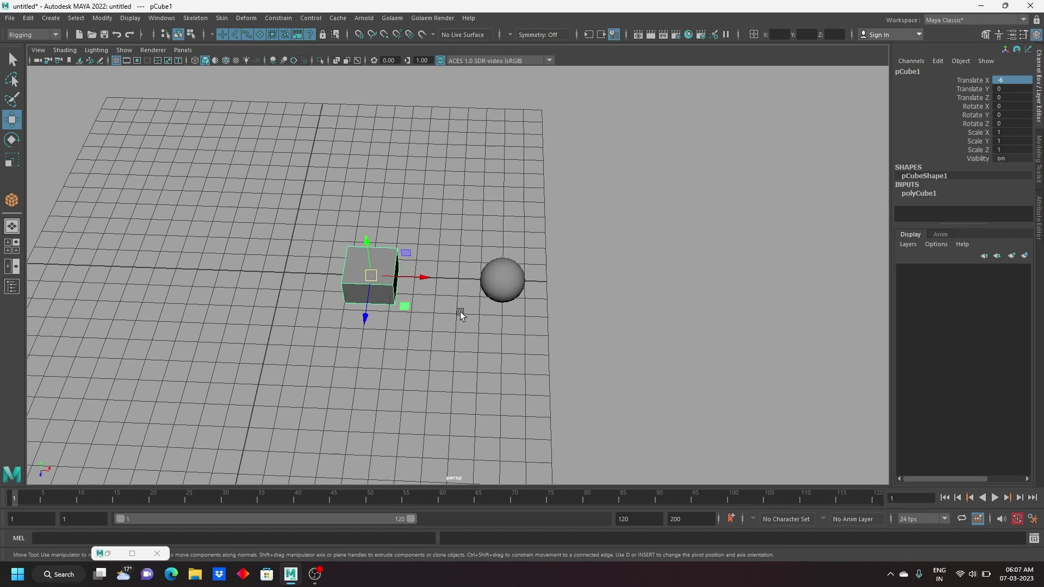
pyautogui.write('4')
pyautogui.press('Return')
# Step: Key the cube at frame 1, move it and key frame 25, then play back
pyautogui.press('s')
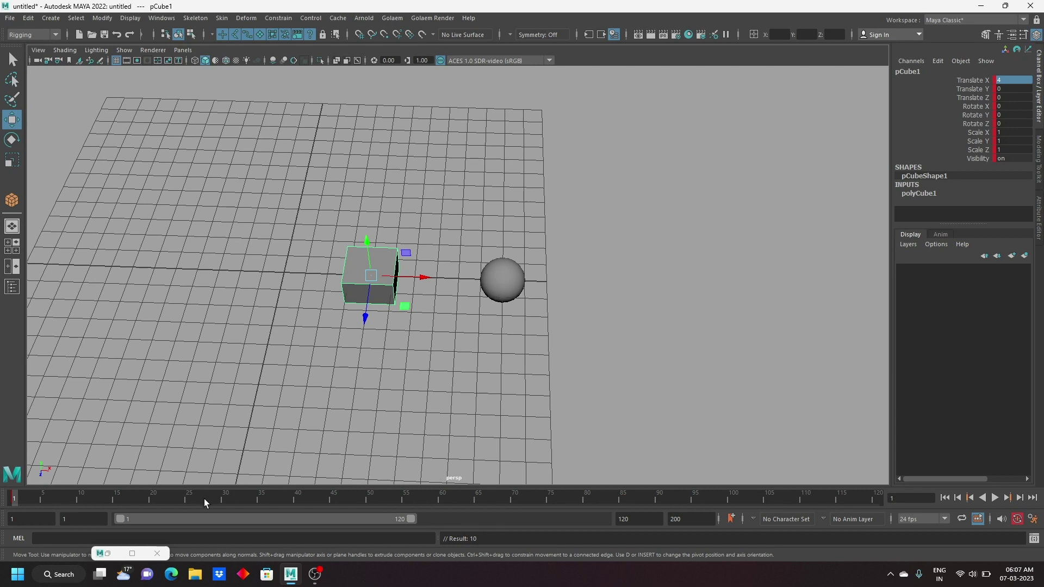
pyautogui.moveTo(180, 499); pyautogui.dragTo(190, 500)
pyautogui.moveTo(368, 318); pyautogui.dragTo(523, 156)
pyautogui.press('s')
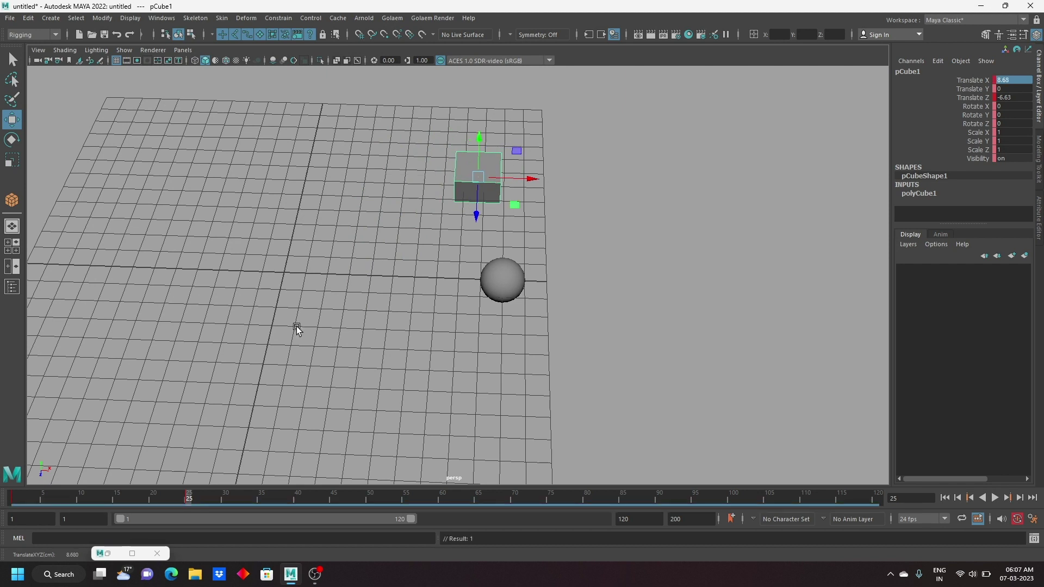
pyautogui.hotkey('alt', 'v')
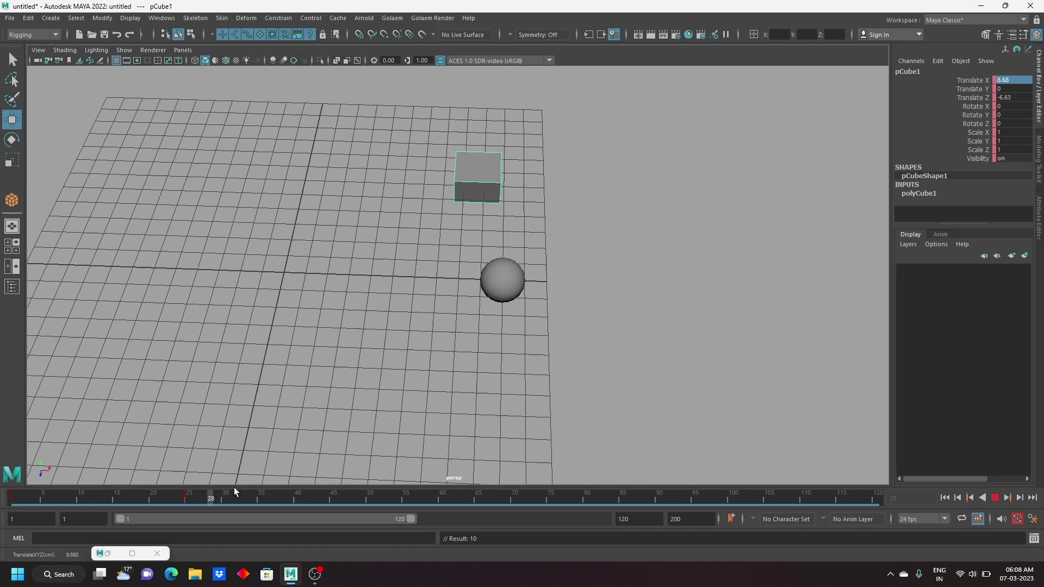
pyautogui.hotkey('alt', 'v')
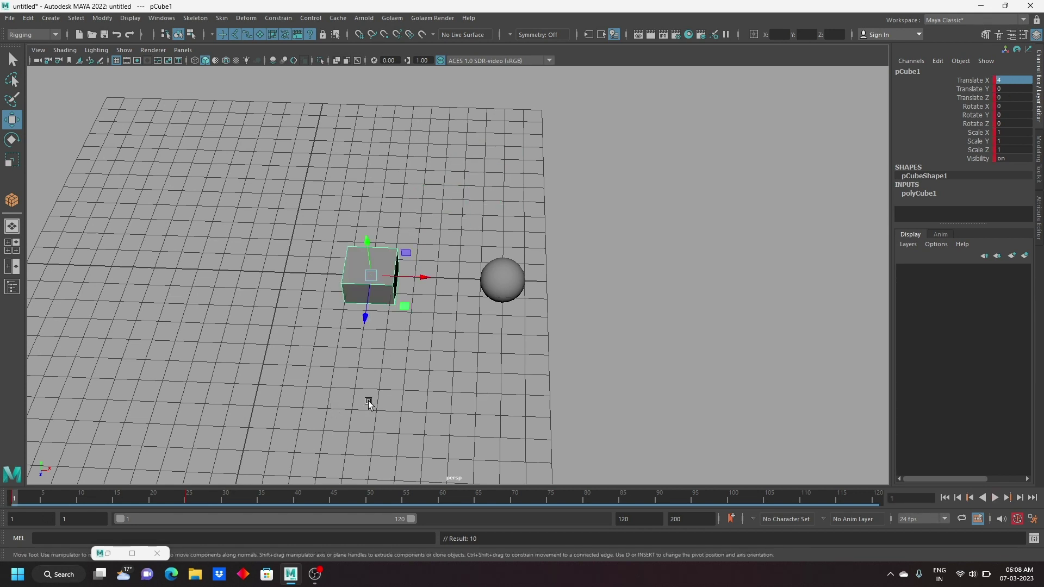
# Step: Replay the animation and scrub frames 18 to 25 with the cube selected
pyautogui.click(506, 283)
pyautogui.click(451, 345)
pyautogui.hotkey('alt', 'v')
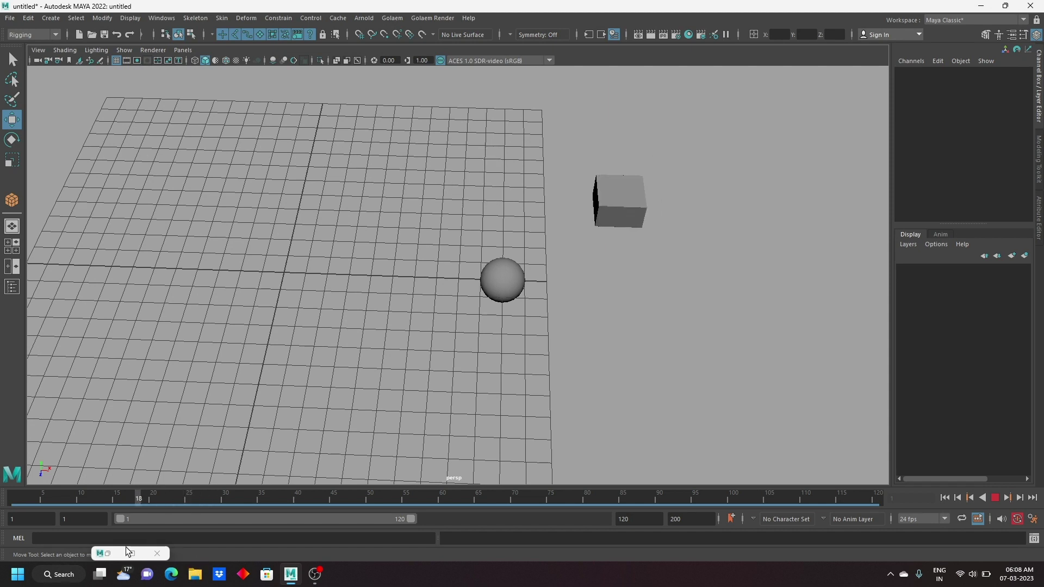
pyautogui.press('Escape')
pyautogui.click(354, 270)
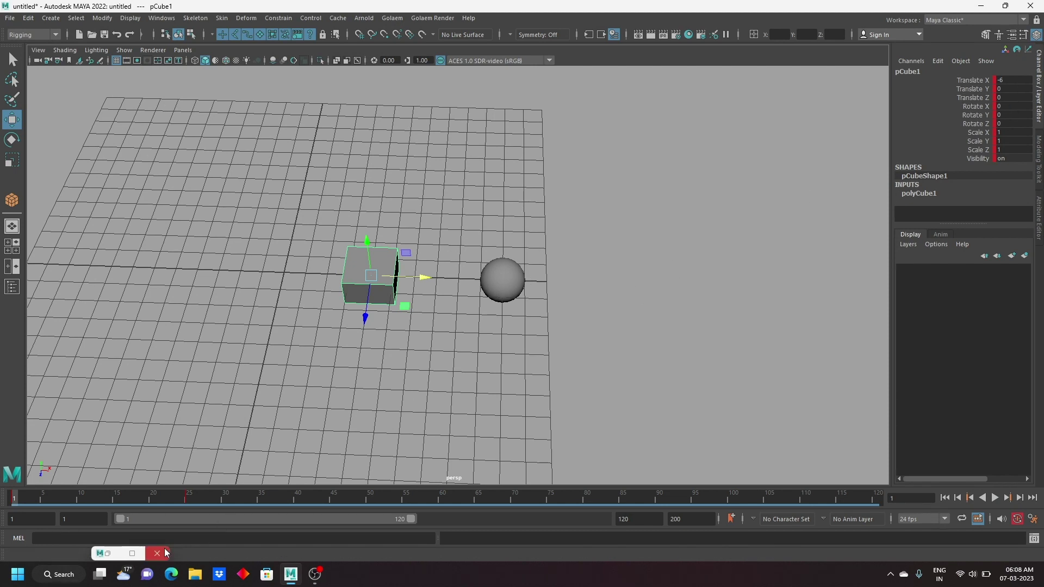
pyautogui.moveTo(151, 500); pyautogui.dragTo(140, 501)
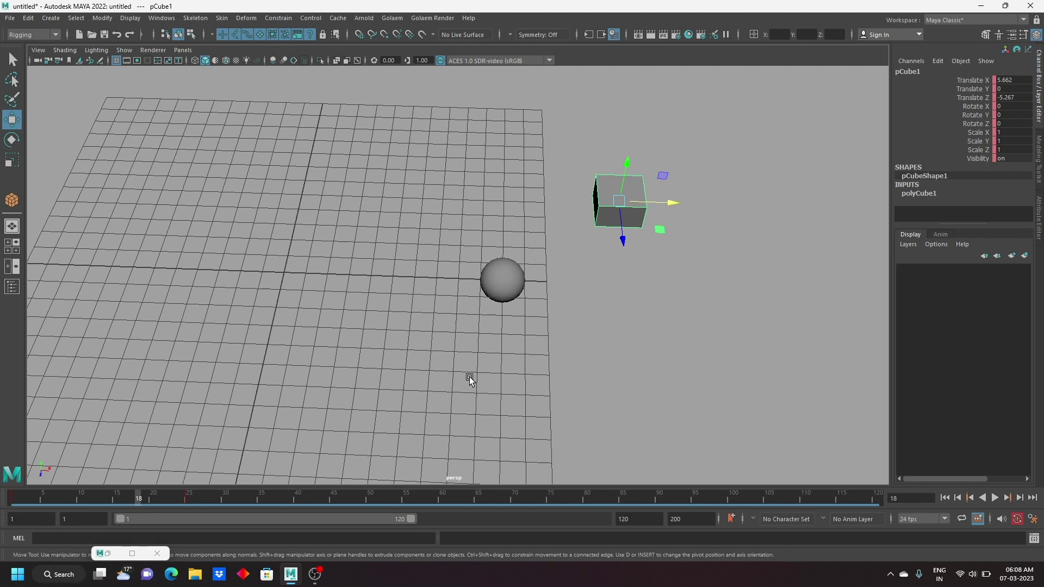
pyautogui.moveTo(139, 501); pyautogui.dragTo(191, 499)
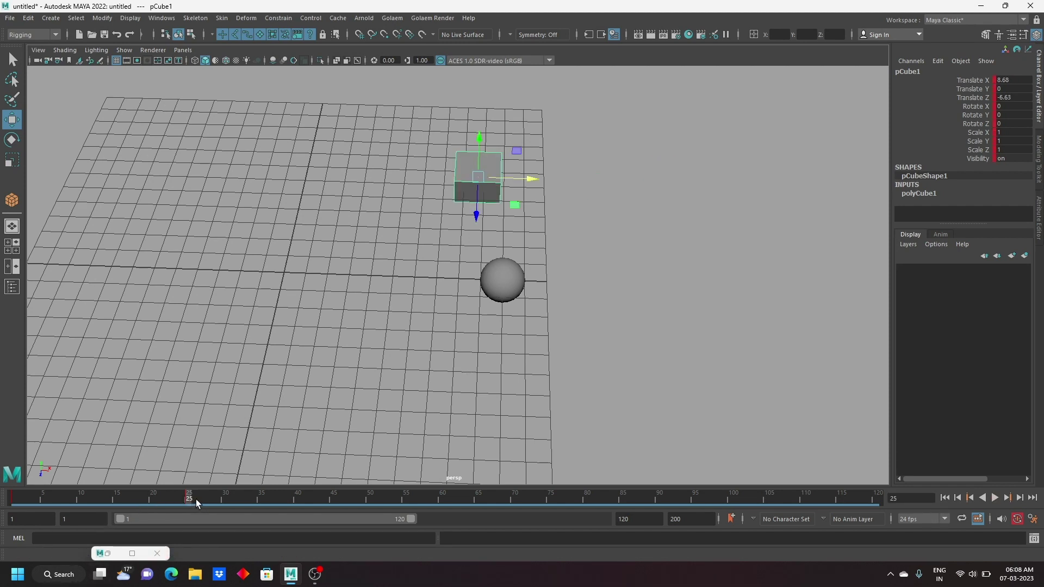
# Step: Delete the cube's keys across frames 1–25 on the Time Slider
pyautogui.keyDown('shift'); pyautogui.moveTo(189, 501); pyautogui.dragTo(13, 499); pyautogui.keyUp('shift')
pyautogui.rightClick(142, 498)
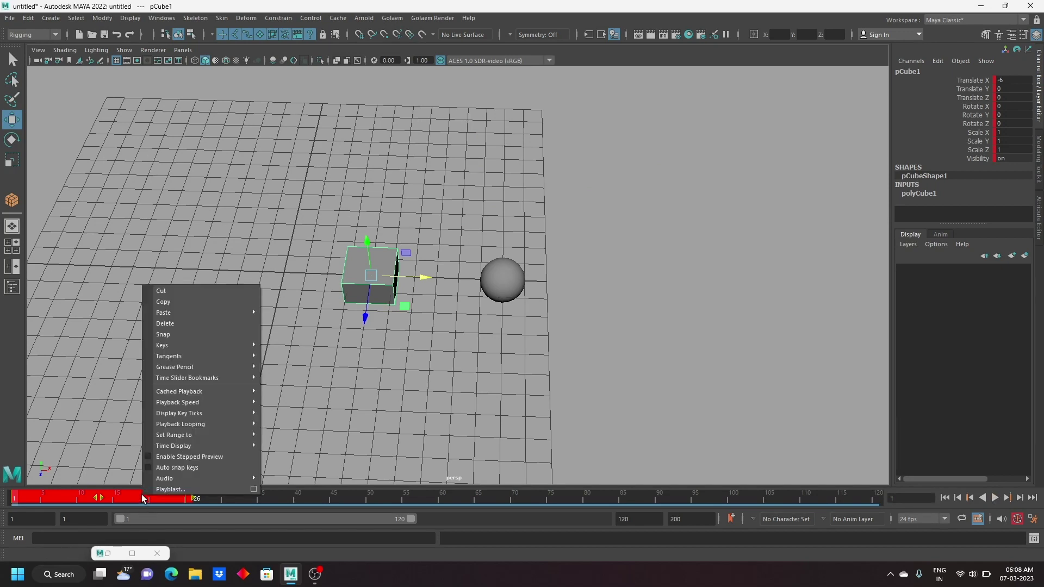
pyautogui.click(177, 322)
pyautogui.click(504, 288)
pyautogui.click(367, 291)
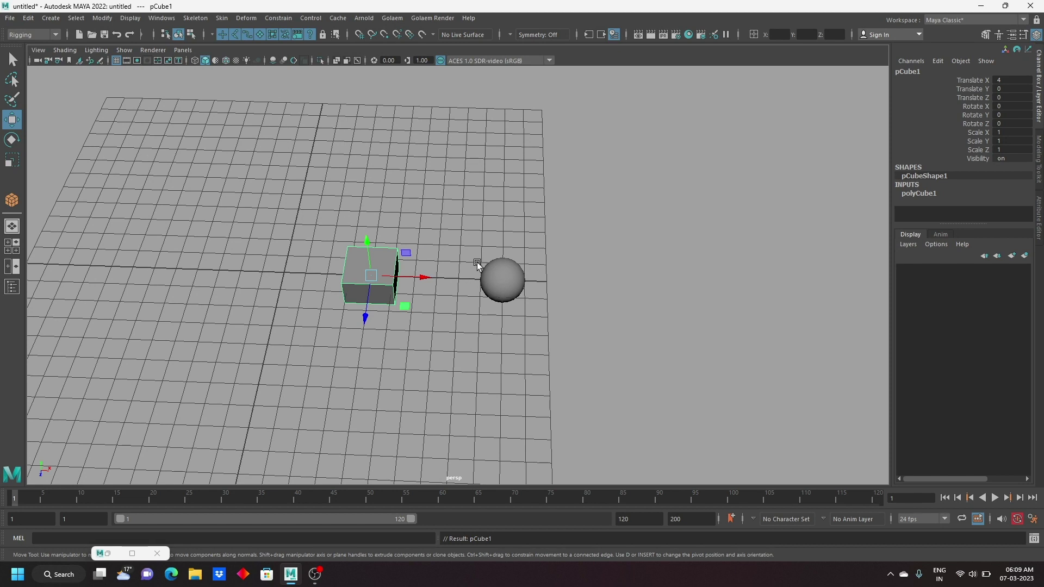
# Step: Select the cube, then add the sphere to the selection
pyautogui.click(503, 283)
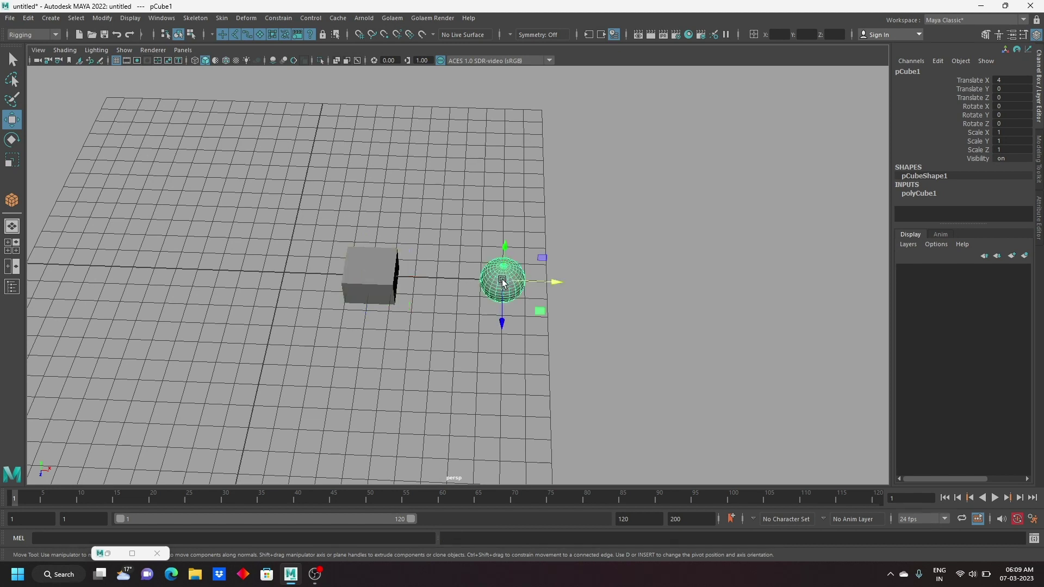
pyautogui.moveTo(503, 283)
pyautogui.mouseDown()
pyautogui.moveTo(576, 203)
pyautogui.moveTo(474, 307)
pyautogui.mouseUp()
pyautogui.hotkey('ctrl', 'z')
pyautogui.hotkey('ctrl', 'z')
pyautogui.click(352, 275)
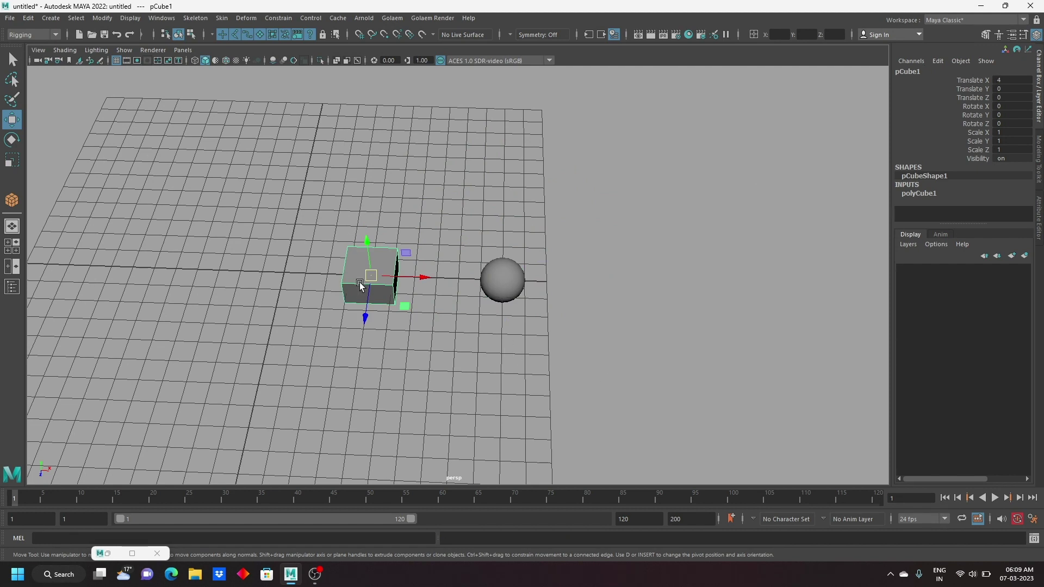
pyautogui.click(503, 278)
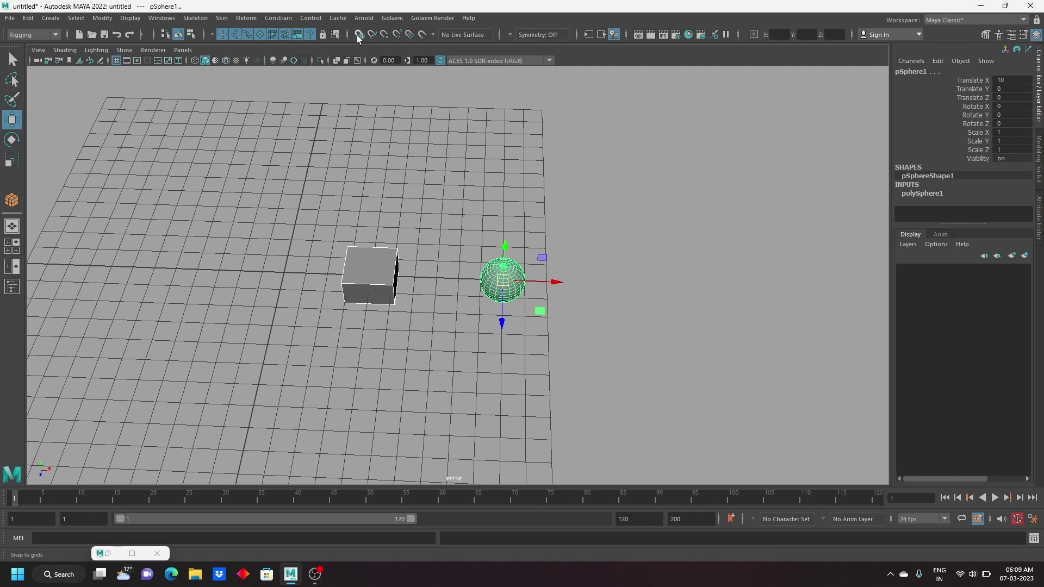
# Step: Apply a Point constraint with Maintain offset, giving the sphere offset X 6
pyautogui.click(277, 20)
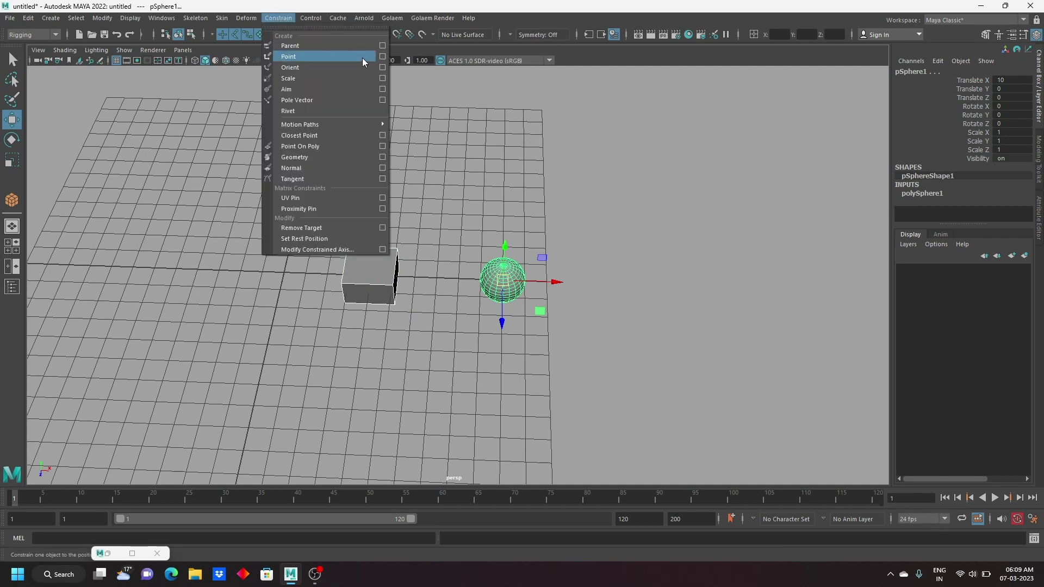
pyautogui.click(383, 56)
pyautogui.moveTo(492, 128); pyautogui.dragTo(698, 121)
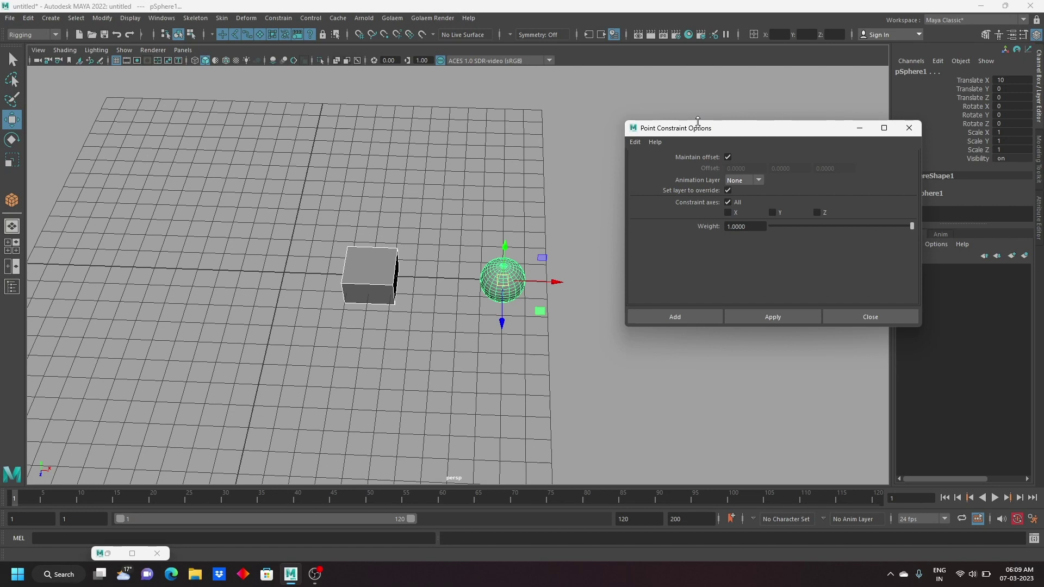
pyautogui.moveTo(743, 135)
pyautogui.mouseDown()
pyautogui.moveTo(783, 130)
pyautogui.moveTo(736, 139)
pyautogui.moveTo(740, 156)
pyautogui.mouseUp()
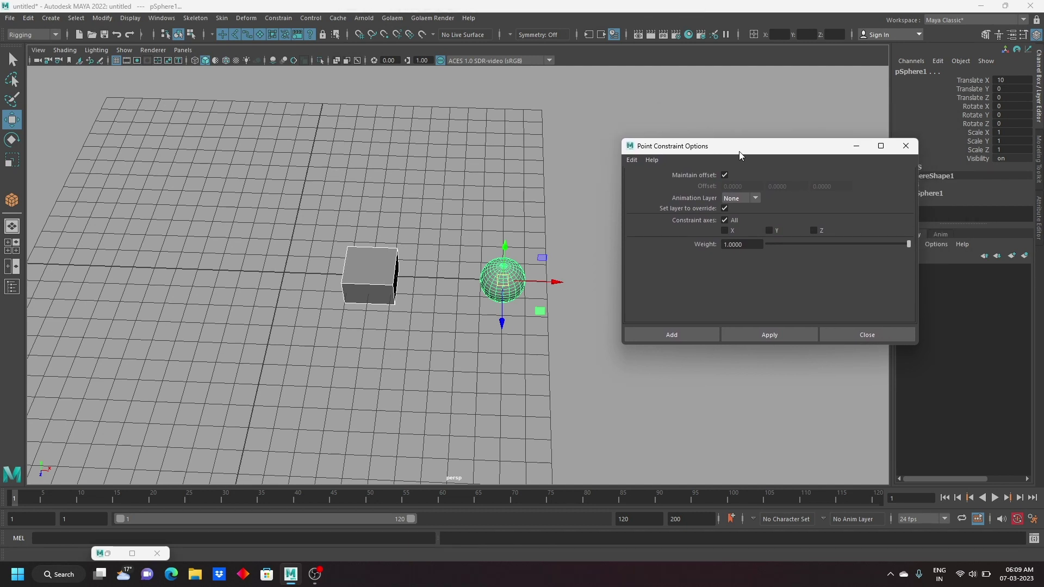
pyautogui.click(671, 333)
pyautogui.click(592, 372)
pyautogui.moveTo(613, 228); pyautogui.dragTo(517, 321)
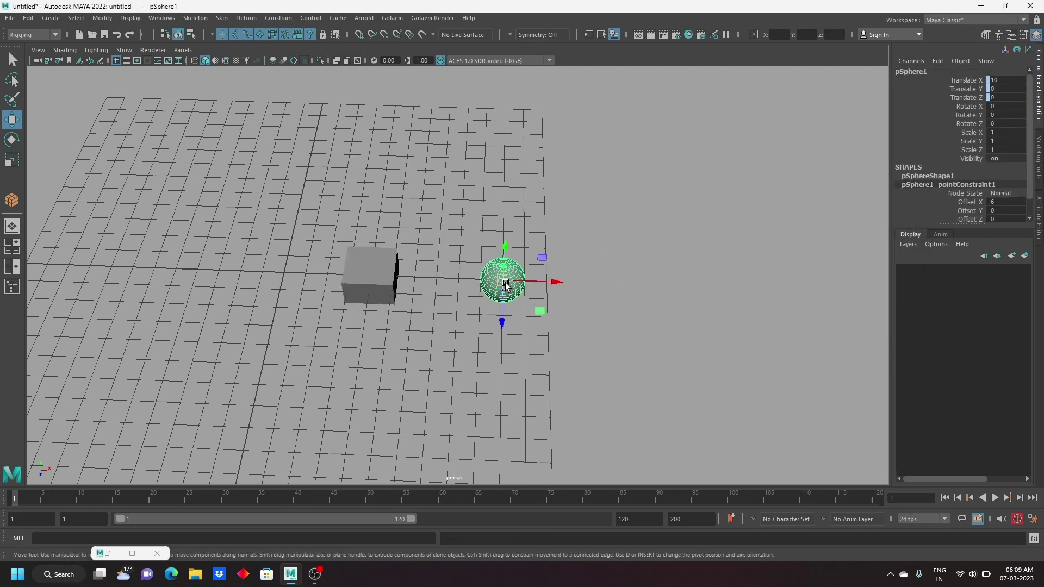
# Step: Point-constrain the cube to the sphere and test it by moving the sphere
pyautogui.moveTo(594, 257); pyautogui.dragTo(491, 319)
pyautogui.keyDown('shift'); pyautogui.click(389, 275); pyautogui.keyUp('shift')
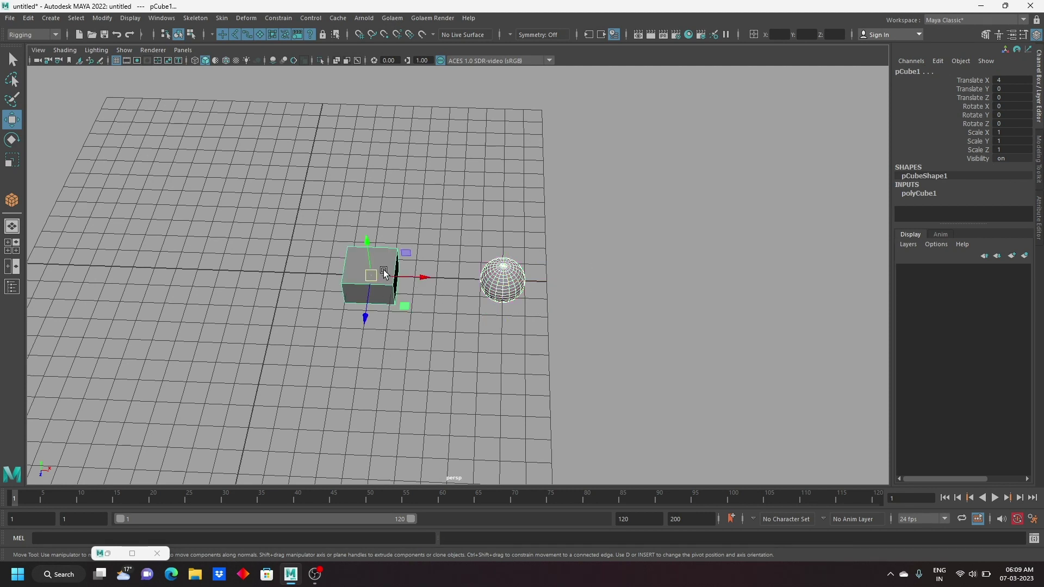
pyautogui.press('g')
pyautogui.moveTo(661, 239); pyautogui.dragTo(473, 350)
pyautogui.moveTo(501, 279)
pyautogui.mouseDown()
pyautogui.moveTo(567, 282)
pyautogui.moveTo(438, 191)
pyautogui.moveTo(627, 299)
pyautogui.moveTo(389, 335)
pyautogui.moveTo(336, 207)
pyautogui.mouseUp()
pyautogui.hotkey('ctrl', 'z')
pyautogui.hotkey('ctrl', 'z')
# Step: Test-rotate and move the sphere, undoing each change
pyautogui.hotkey('ctrl', 'z')
pyautogui.hotkey('ctrl', 'z')
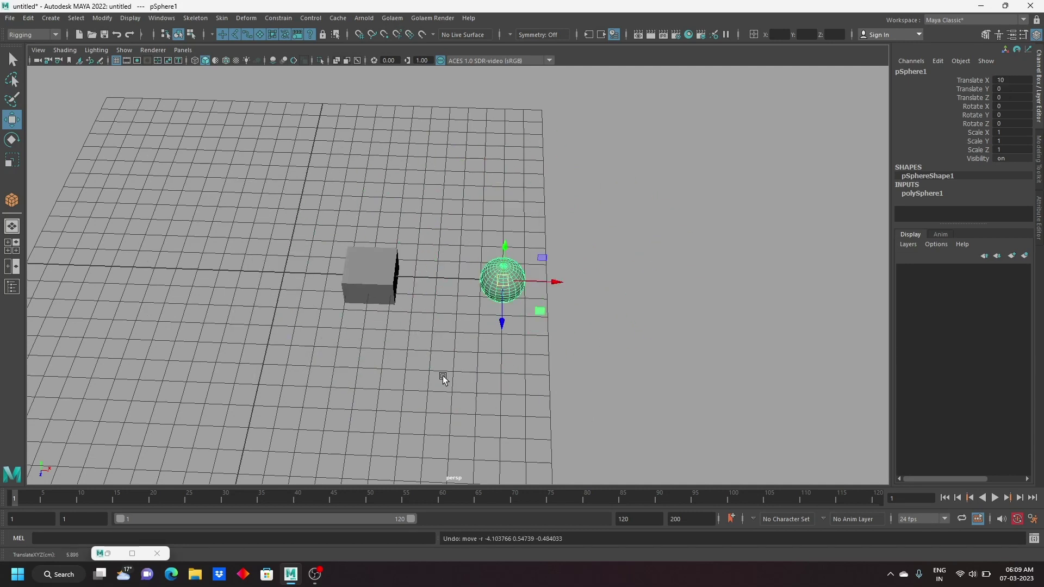
pyautogui.click(11, 141)
pyautogui.moveTo(530, 315)
pyautogui.mouseDown()
pyautogui.moveTo(513, 227)
pyautogui.moveTo(451, 217)
pyautogui.mouseUp()
pyautogui.hotkey('ctrl', 'z')
pyautogui.hotkey('ctrl', 'z')
pyautogui.hotkey('ctrl', 'z')
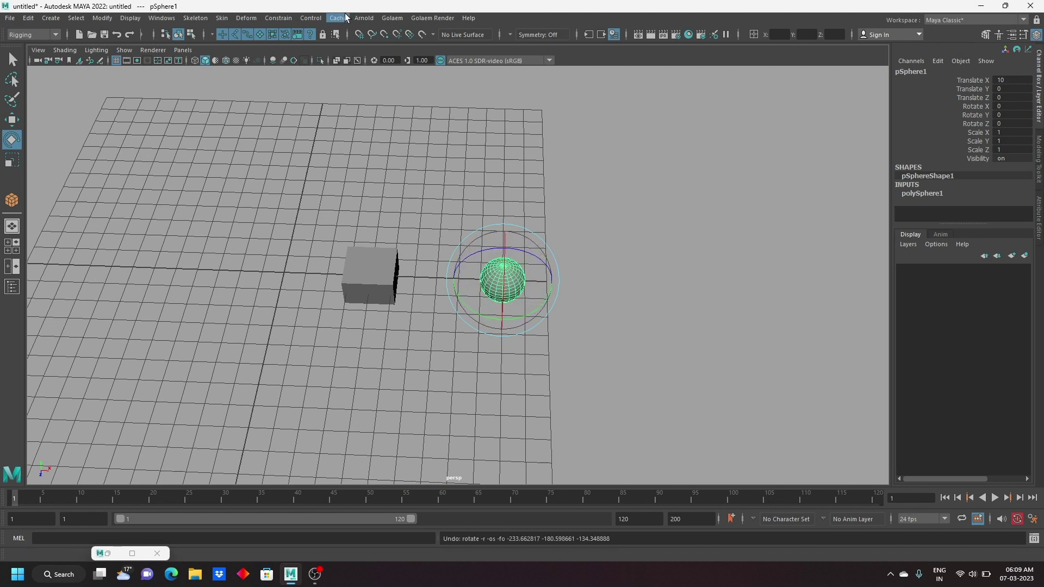
pyautogui.click(11, 120)
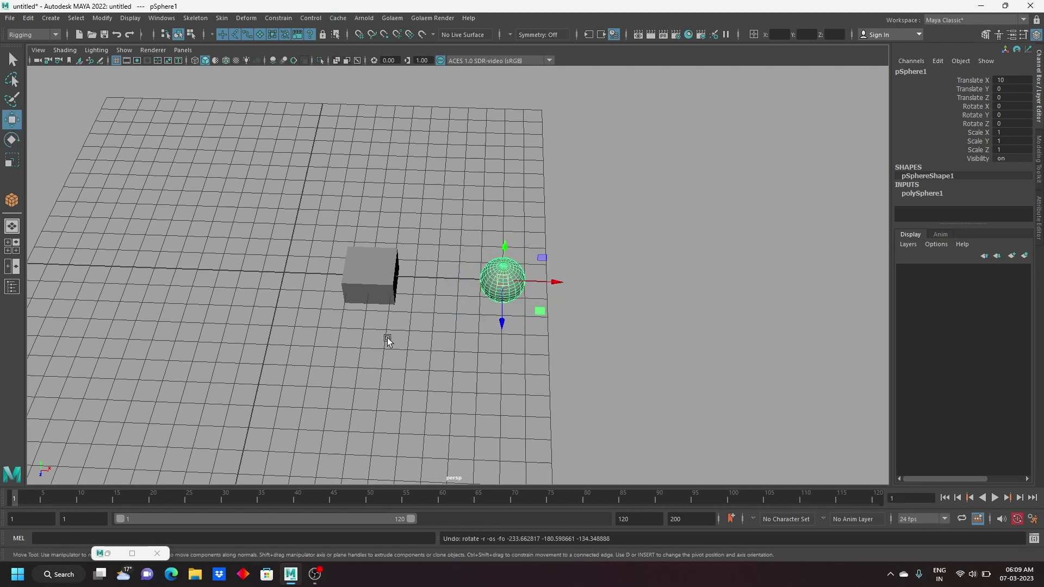
pyautogui.moveTo(502, 283); pyautogui.dragTo(527, 181)
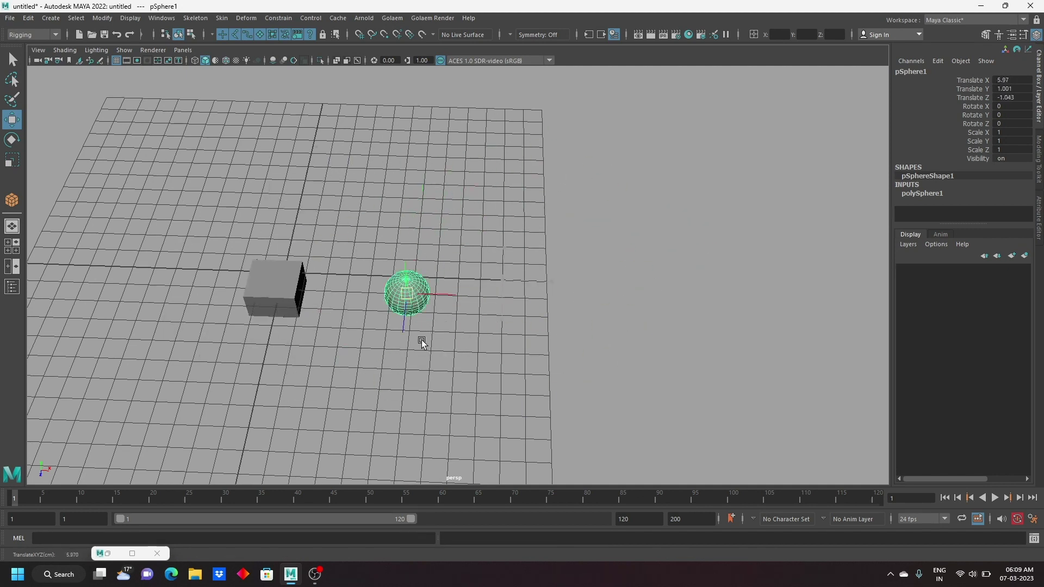
pyautogui.moveTo(527, 181); pyautogui.dragTo(408, 266)
pyautogui.hotkey('ctrl', 'z')
pyautogui.hotkey('ctrl', 'z')
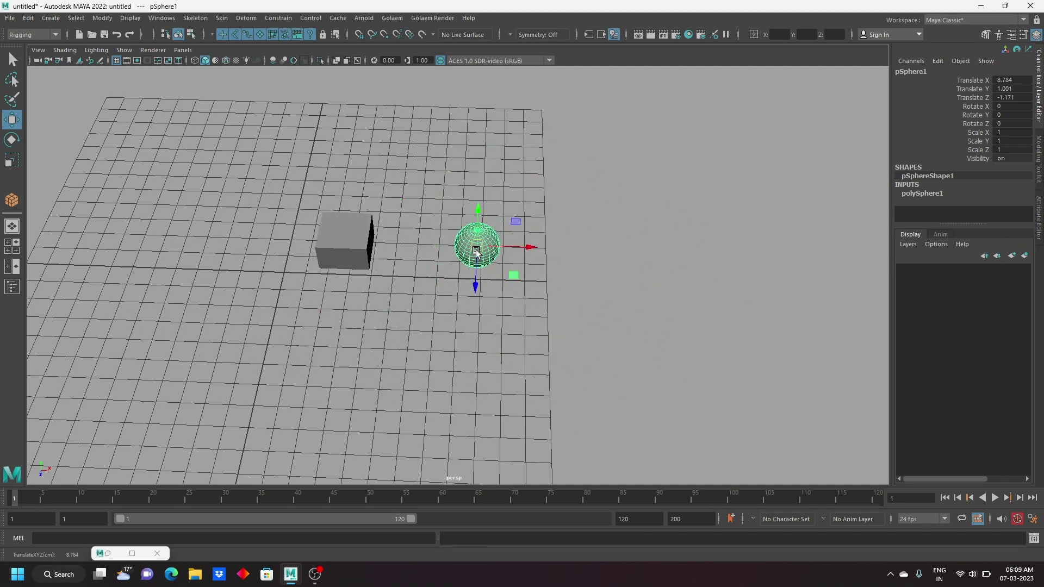
pyautogui.hotkey('ctrl', 'z')
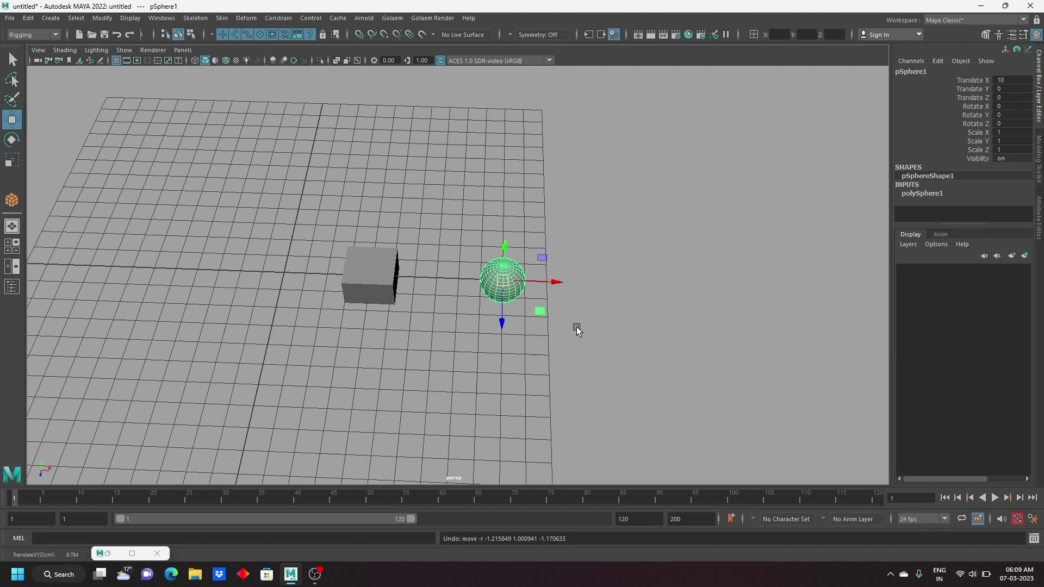
# Step: Delete pCube1_pointConstraint1 from the cube in the Outliner
pyautogui.moveTo(375, 212); pyautogui.dragTo(327, 396)
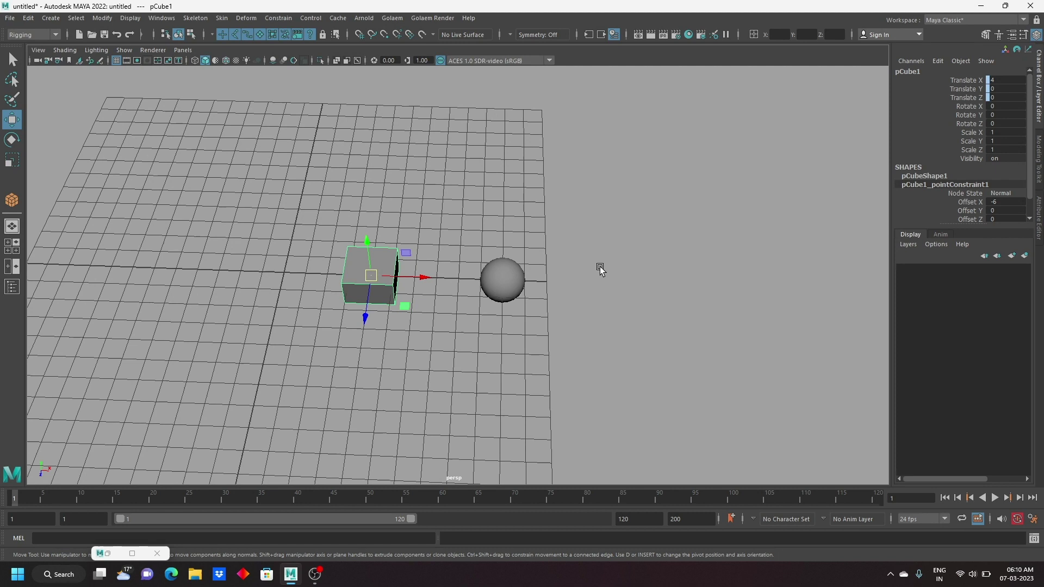
pyautogui.moveTo(621, 238); pyautogui.dragTo(463, 325)
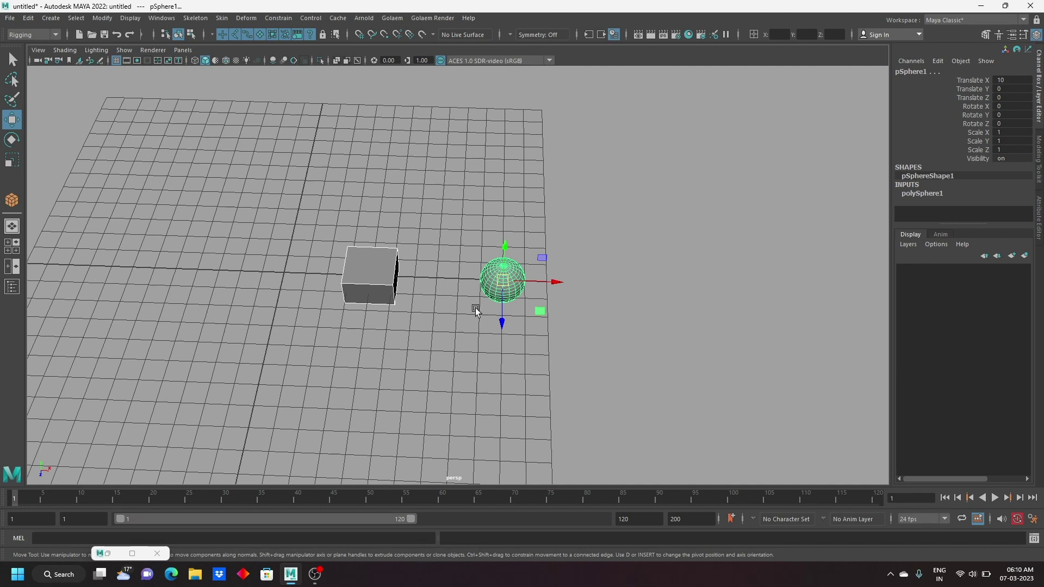
pyautogui.click(369, 277)
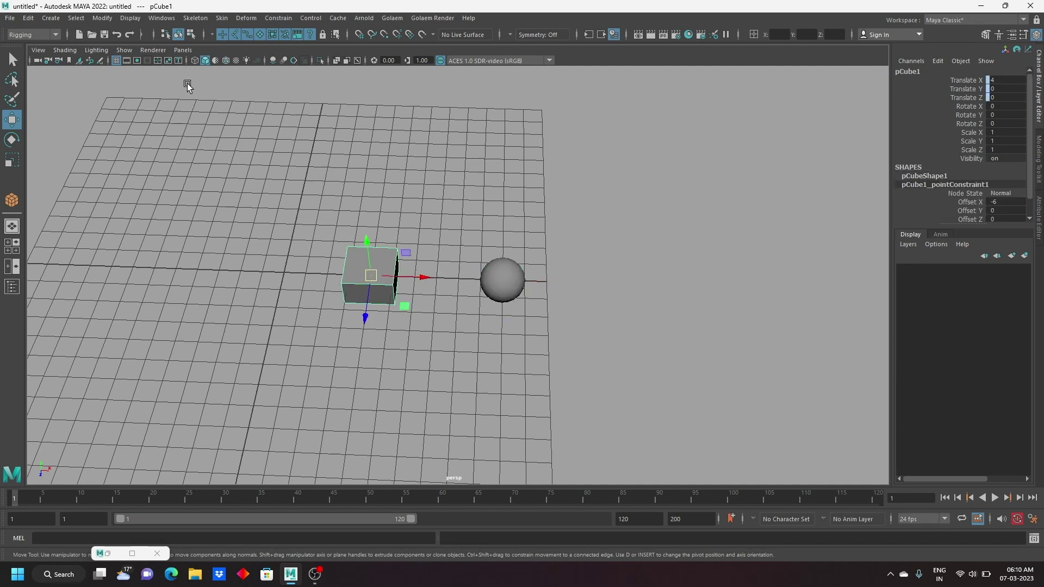
pyautogui.click(158, 19)
pyautogui.moveTo(181, 111)
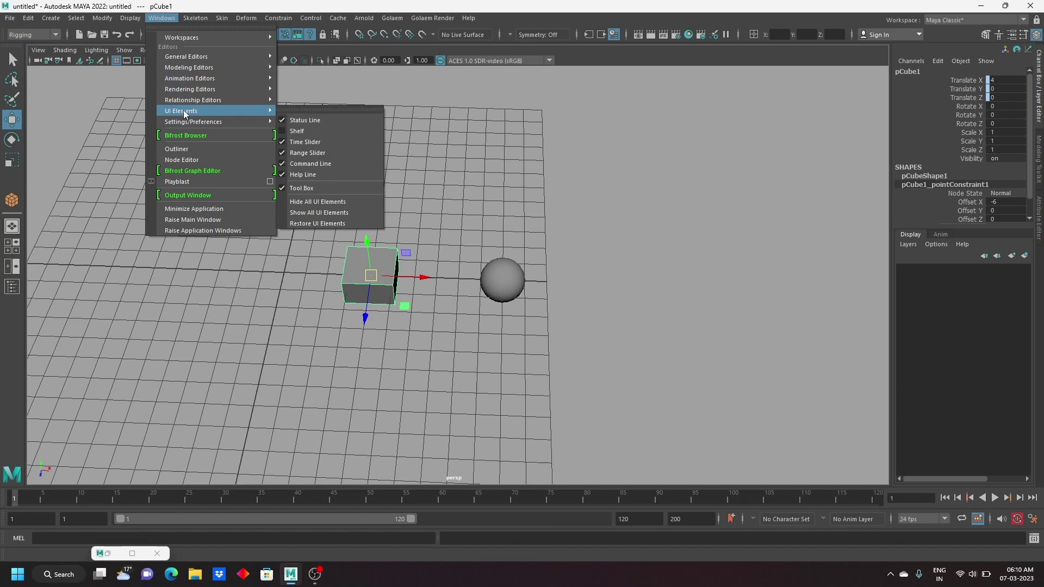
pyautogui.click(187, 149)
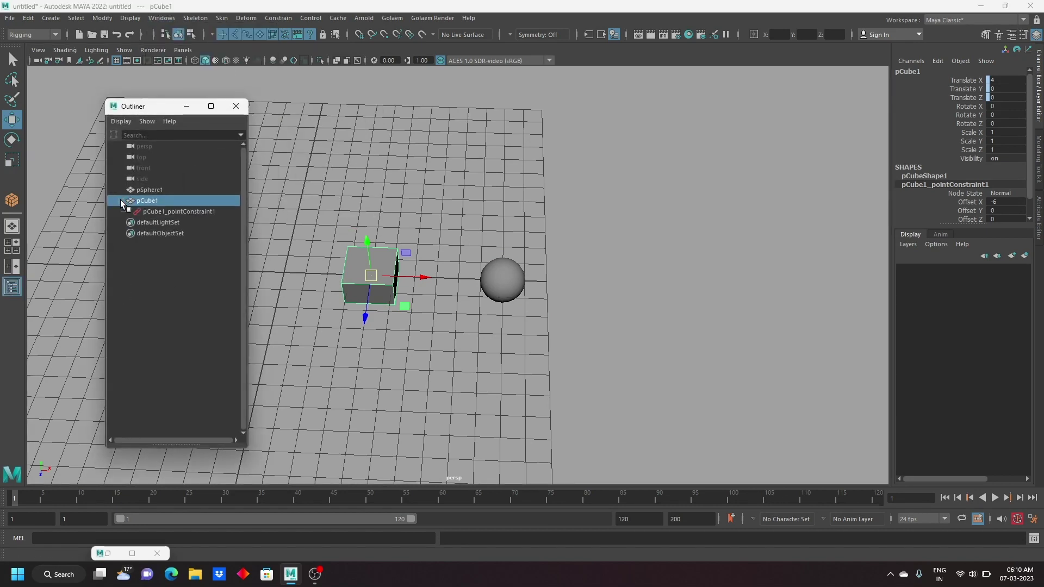
pyautogui.click(145, 211)
pyautogui.press('Delete')
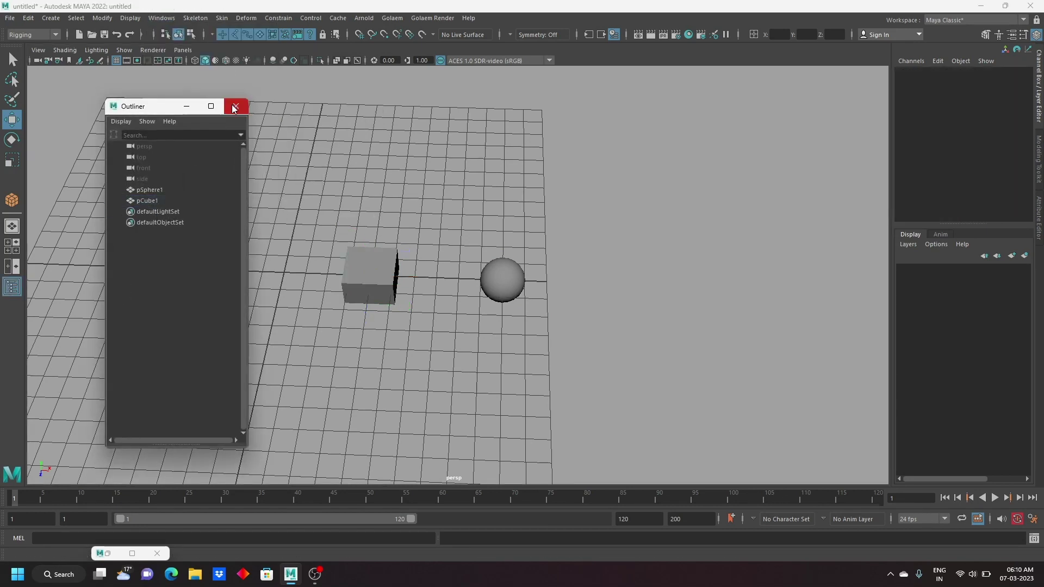
# Step: Close the Outliner and move pCube1 to Translate X 8.774
pyautogui.click(235, 106)
pyautogui.click(370, 277)
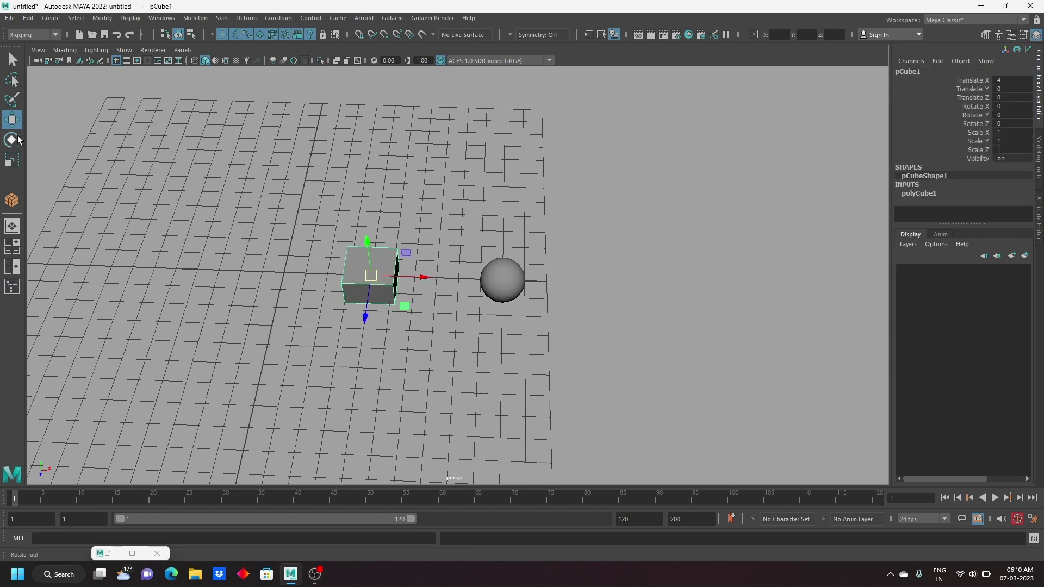
pyautogui.moveTo(527, 363)
pyautogui.mouseDown()
pyautogui.moveTo(506, 294)
pyautogui.moveTo(865, 287)
pyautogui.mouseUp()
pyautogui.click(387, 283)
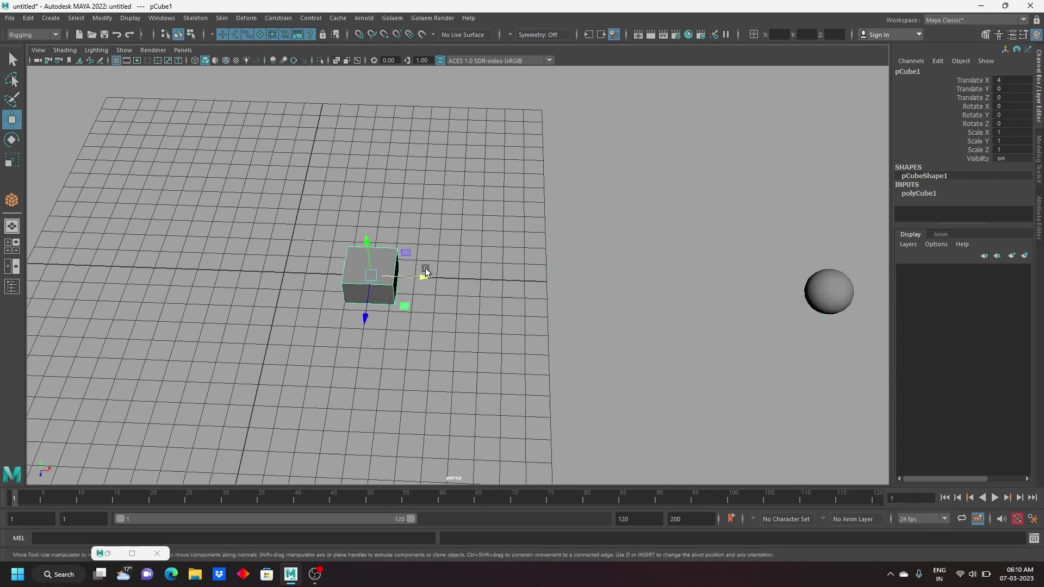
pyautogui.moveTo(426, 274); pyautogui.dragTo(525, 280)
# Step: Move the cube's pivot to the grid origin in pivot-edit mode
pyautogui.keyDown('alt'); pyautogui.moveTo(376, 287); pyautogui.dragTo(427, 301, button='middle'); pyautogui.keyUp('alt')
pyautogui.keyDown('alt'); pyautogui.moveTo(428, 302); pyautogui.dragTo(419, 321); pyautogui.keyUp('alt')
pyautogui.press('d')
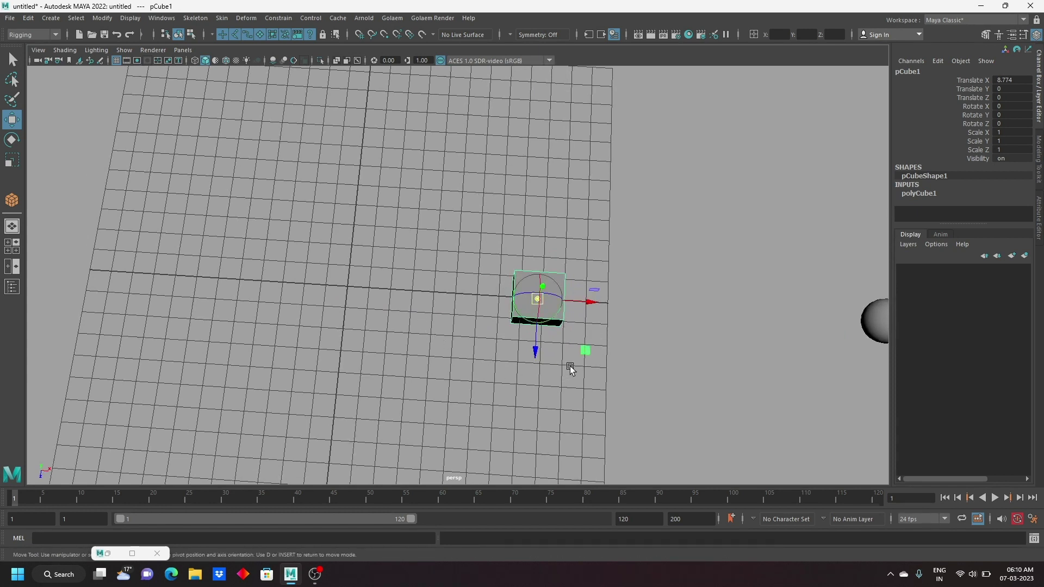
pyautogui.moveTo(590, 303); pyautogui.dragTo(390, 306)
# Step: Rotate the cube on Y around the origin at frame 30 and scrub to preview
pyautogui.press('d')
pyautogui.click(11, 140)
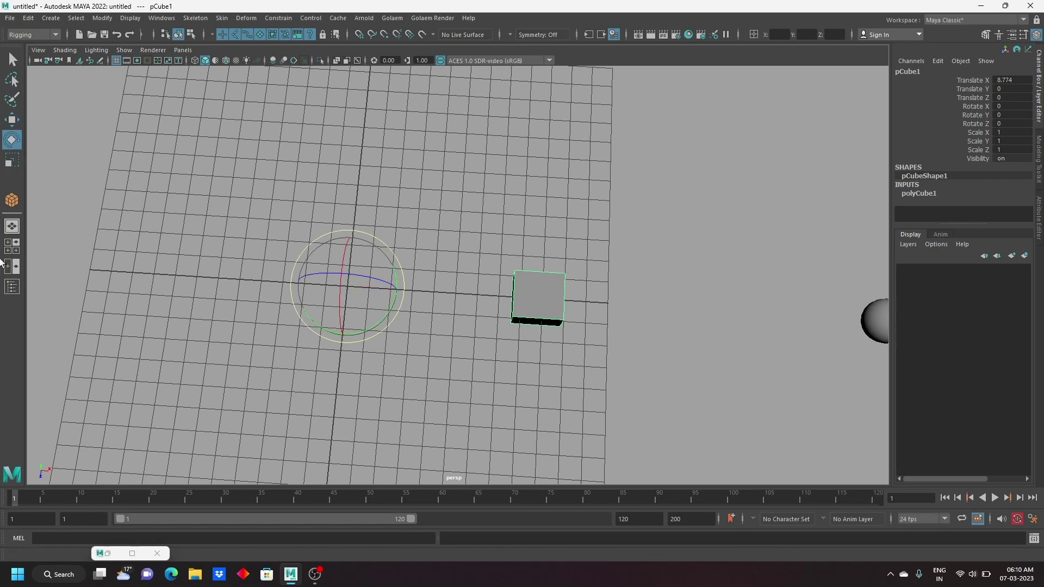
pyautogui.click(228, 501)
pyautogui.moveTo(310, 322)
pyautogui.mouseDown()
pyautogui.moveTo(379, 191)
pyautogui.moveTo(302, 328)
pyautogui.mouseUp()
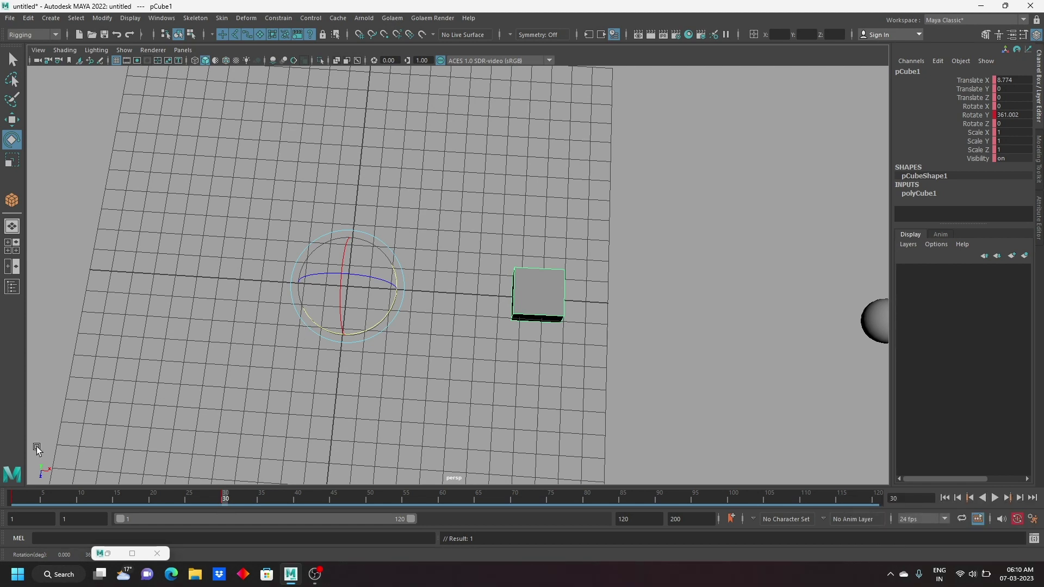
pyautogui.moveTo(222, 499); pyautogui.dragTo(109, 477)
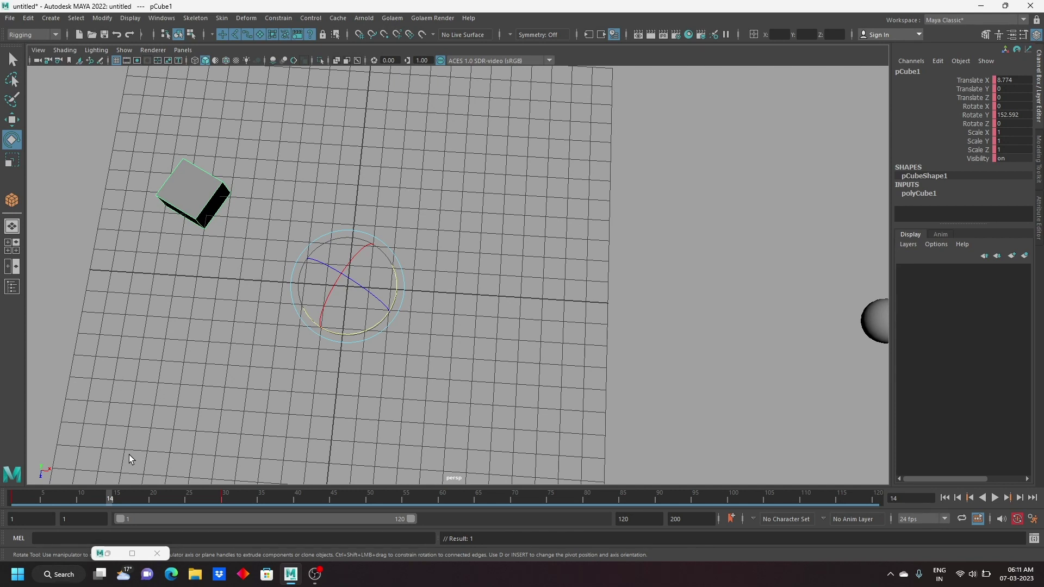
pyautogui.moveTo(93, 491); pyautogui.dragTo(163, 507)
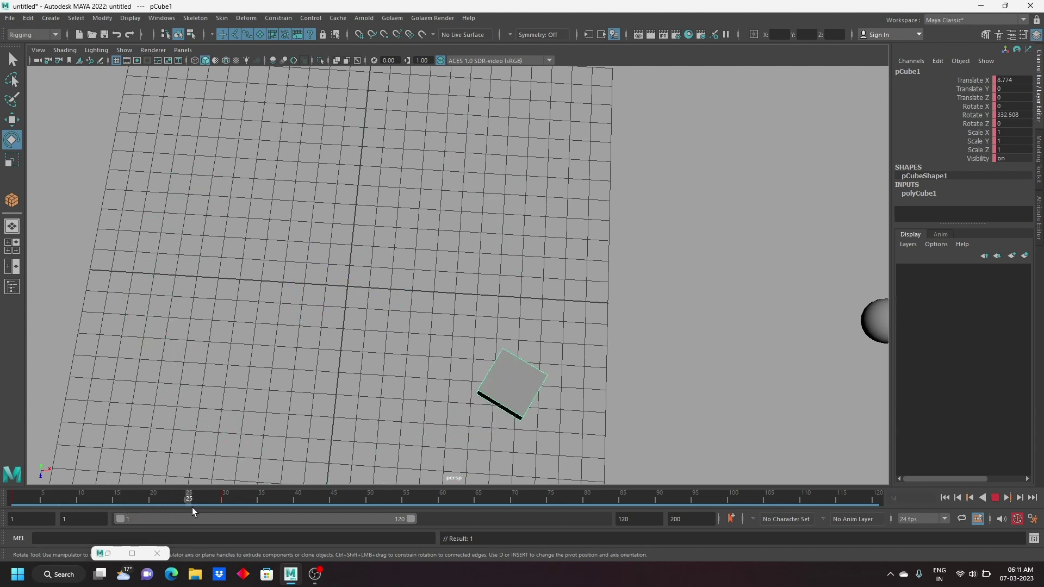
pyautogui.press('Escape')
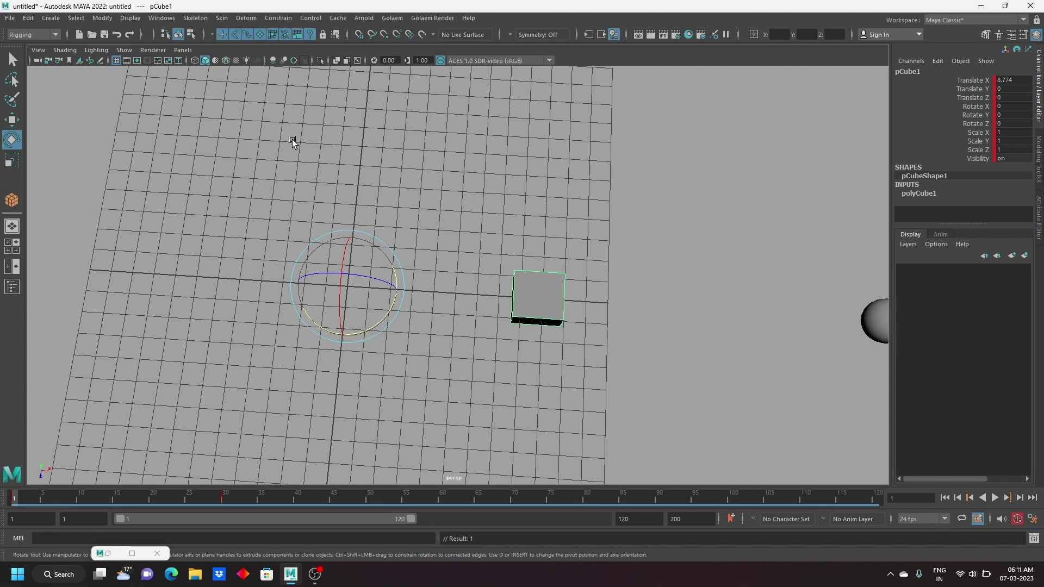
# Step: Center the cube's pivot and replay the 360° spin over frames 1–30
pyautogui.click(129, 19)
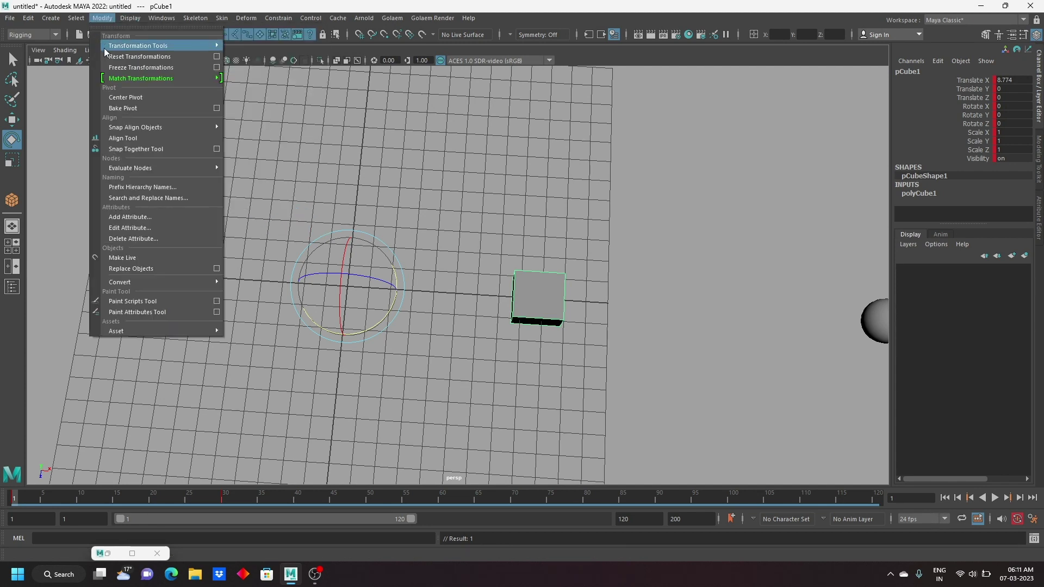
pyautogui.click(129, 98)
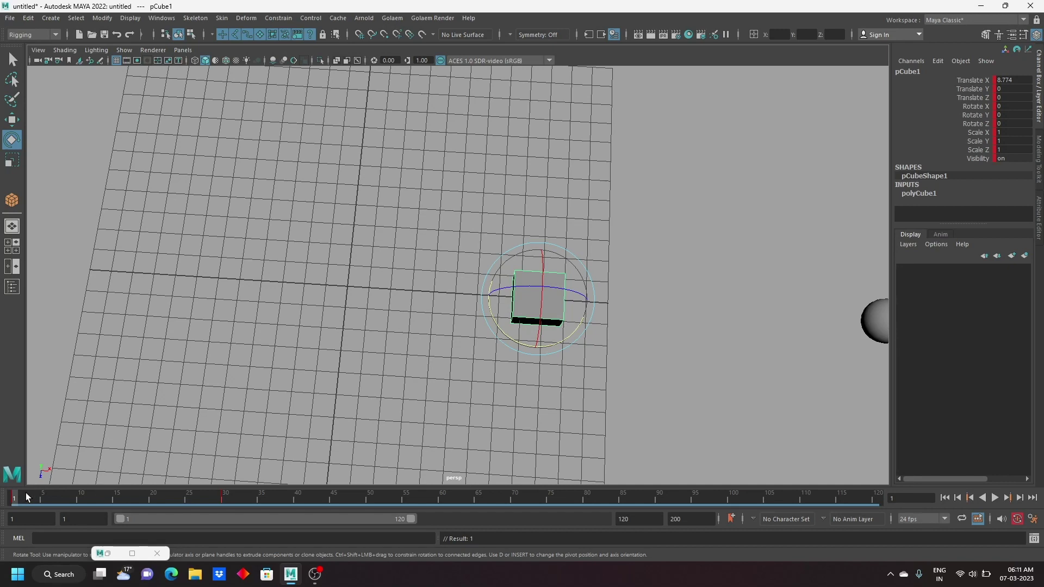
pyautogui.hotkey('alt', 'v')
pyautogui.hotkey('alt', 'v')
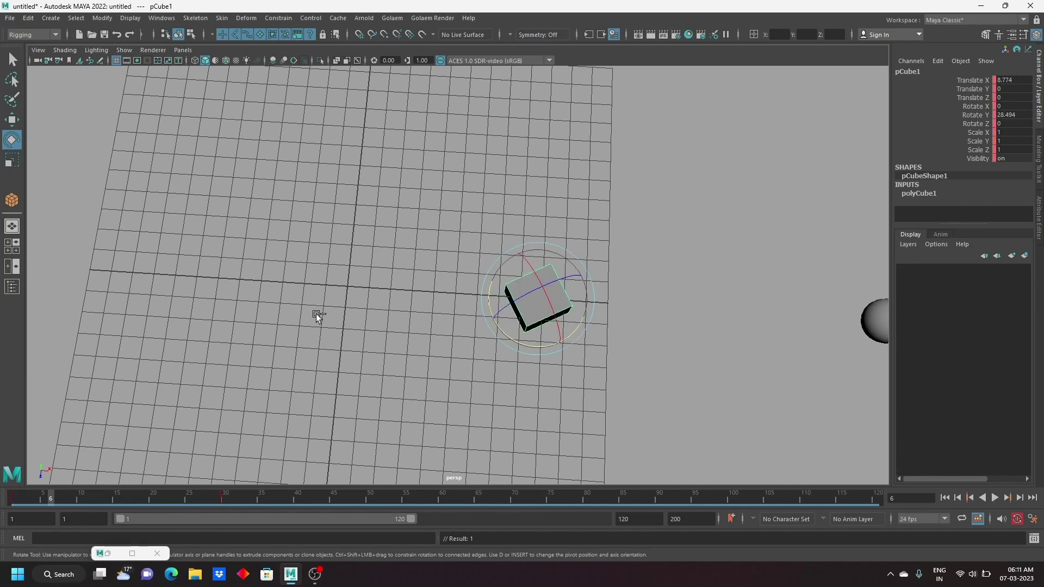
pyautogui.hotkey('alt', 'v')
pyautogui.moveTo(57, 499)
pyautogui.mouseDown()
pyautogui.moveTo(1, 503)
pyautogui.moveTo(237, 524)
pyautogui.moveTo(2, 498)
pyautogui.moveTo(255, 512)
pyautogui.mouseUp()
pyautogui.hotkey('alt', 'v')
# Step: Stop playback and centre the sphere at the origin with Translate X 0
pyautogui.click(11, 119)
pyautogui.moveTo(728, 244); pyautogui.dragTo(855, 360)
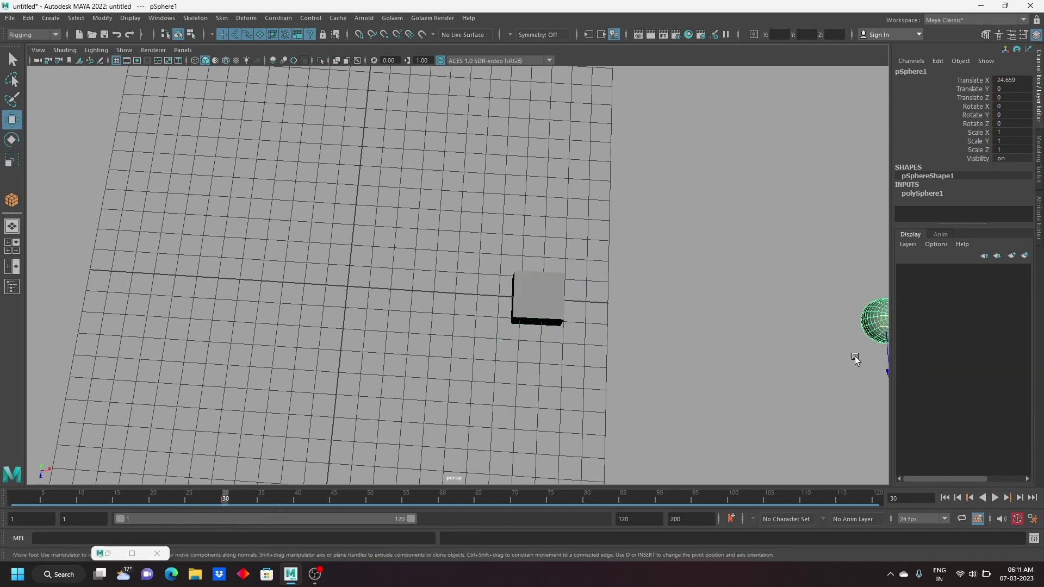
pyautogui.moveTo(814, 323)
pyautogui.keyDown('alt'); pyautogui.mouseDown(button='middle')
pyautogui.moveTo(730, 296)
pyautogui.moveTo(706, 306)
pyautogui.mouseUp(button='middle'); pyautogui.keyUp('alt')
pyautogui.moveTo(814, 318); pyautogui.dragTo(289, 298)
pyautogui.doubleClick(1024, 80)
pyautogui.write('0')
pyautogui.press('Return')
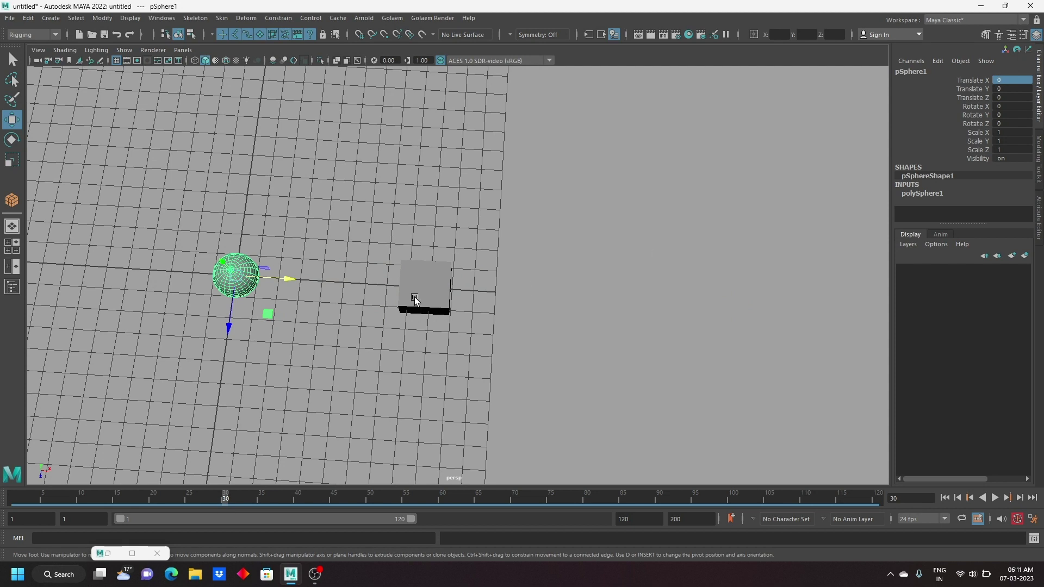
pyautogui.keyDown('alt'); pyautogui.moveTo(415, 296); pyautogui.dragTo(567, 310, button='middle'); pyautogui.keyUp('alt')
# Step: Key the sphere's rotation at frame 1, then spin it about a full turn on Y at frame 29
pyautogui.click(566, 310)
pyautogui.scroll(1, 447, 324)
pyautogui.click(353, 288)
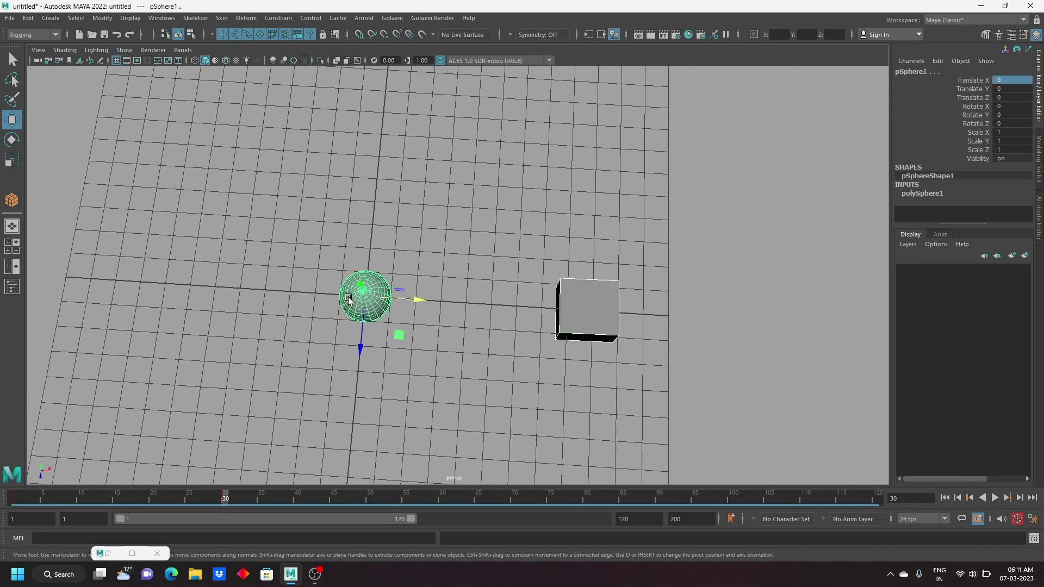
pyautogui.hotkey('ctrl', 'z')
pyautogui.hotkey('shift', 'z')
pyautogui.click(12, 140)
pyautogui.click(7, 499)
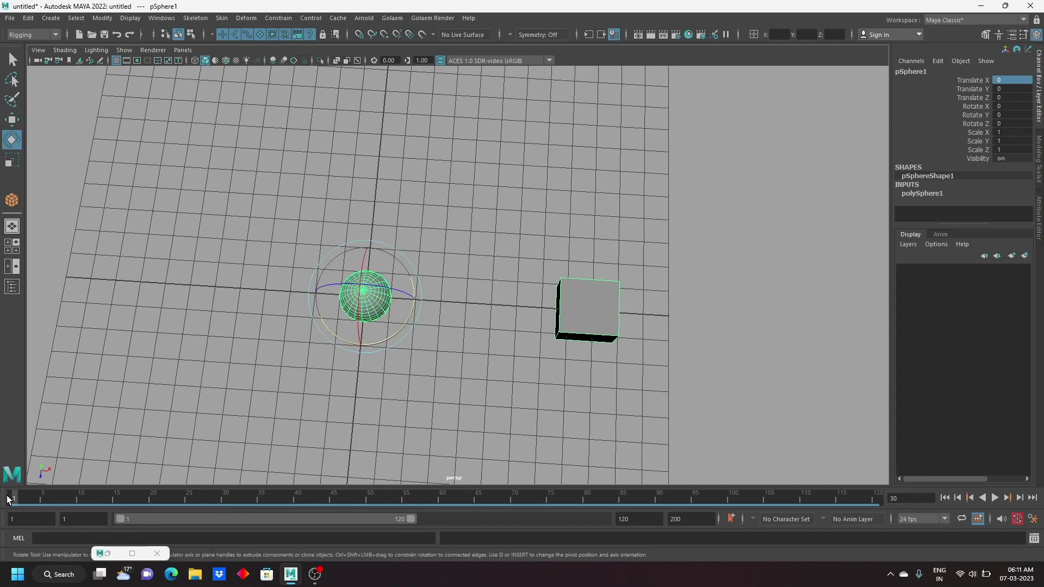
pyautogui.press('s')
pyautogui.moveTo(190, 499)
pyautogui.mouseDown()
pyautogui.moveTo(227, 503)
pyautogui.moveTo(209, 512)
pyautogui.moveTo(220, 515)
pyautogui.mouseUp()
pyautogui.moveTo(333, 328)
pyautogui.mouseDown()
pyautogui.moveTo(447, 329)
pyautogui.moveTo(345, 226)
pyautogui.moveTo(288, 286)
pyautogui.moveTo(322, 348)
pyautogui.mouseUp()
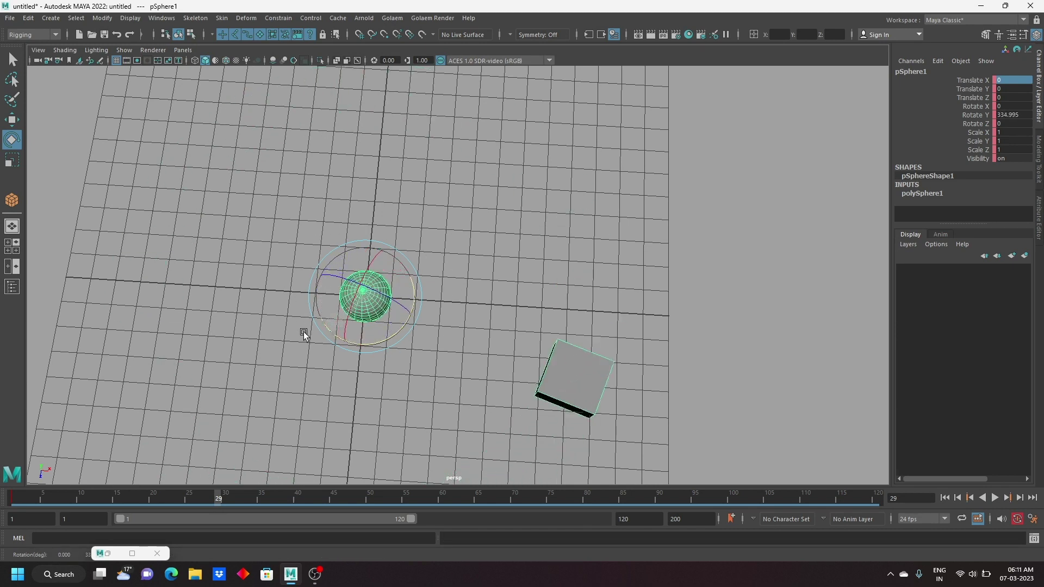
# Step: Key the sphere's full turn, key the cube rotated further on Y, and preview playback
pyautogui.press('s')
pyautogui.click(582, 319)
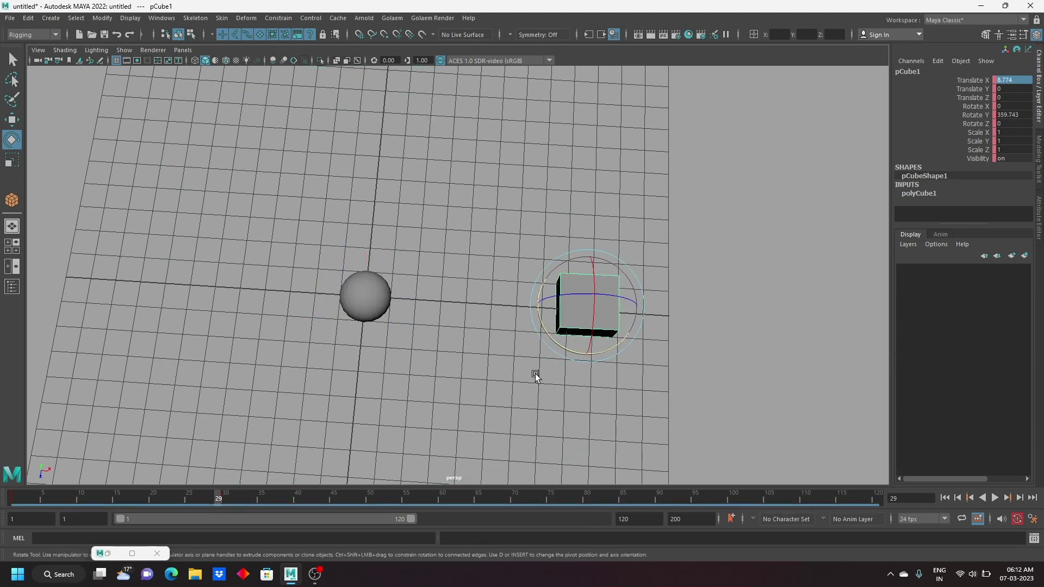
pyautogui.moveTo(543, 321)
pyautogui.mouseDown()
pyautogui.moveTo(651, 313)
pyautogui.moveTo(615, 384)
pyautogui.moveTo(536, 252)
pyautogui.moveTo(526, 333)
pyautogui.mouseUp()
pyautogui.press('s')
pyautogui.hotkey('alt', 'v')
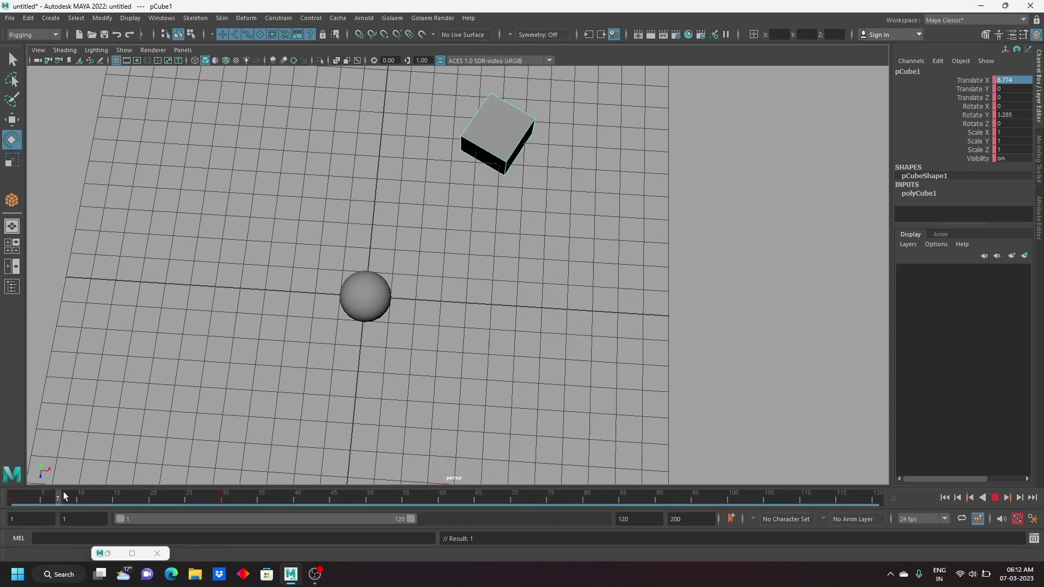
pyautogui.click(22, 499)
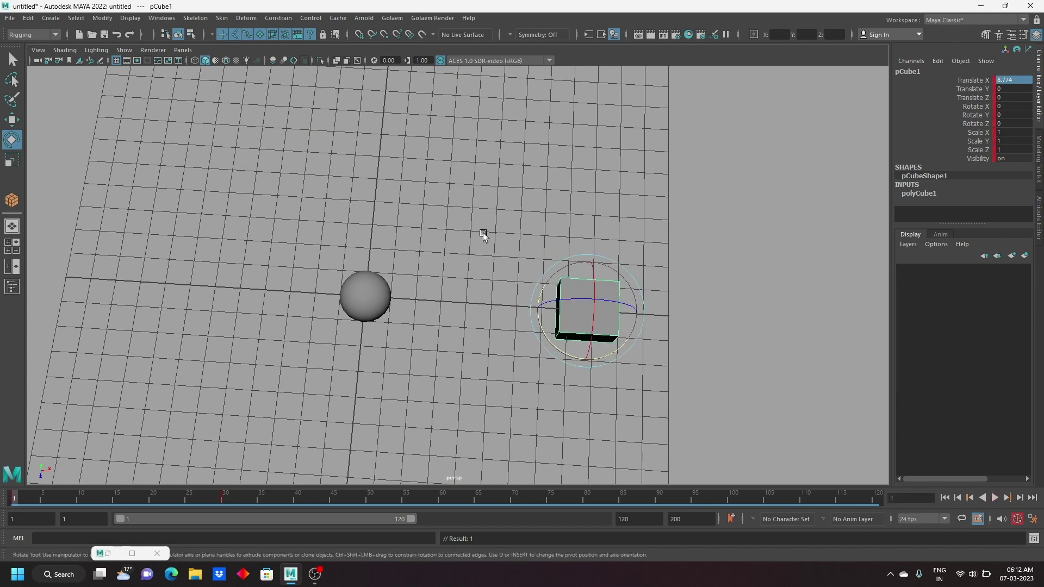
# Step: Delete the keys in frames 28–32 on the time slider
pyautogui.click(231, 498)
pyautogui.moveTo(229, 499)
pyautogui.mouseDown()
pyautogui.moveTo(81, 499)
pyautogui.moveTo(157, 497)
pyautogui.moveTo(214, 512)
pyautogui.moveTo(198, 515)
pyautogui.moveTo(2, 500)
pyautogui.moveTo(69, 497)
pyautogui.moveTo(50, 498)
pyautogui.mouseUp()
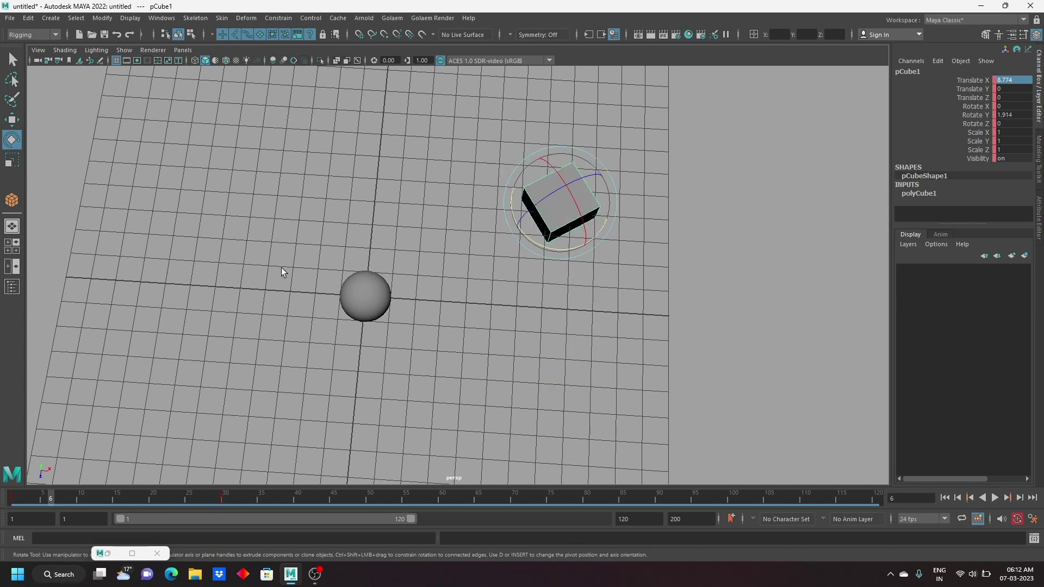
pyautogui.click(222, 498)
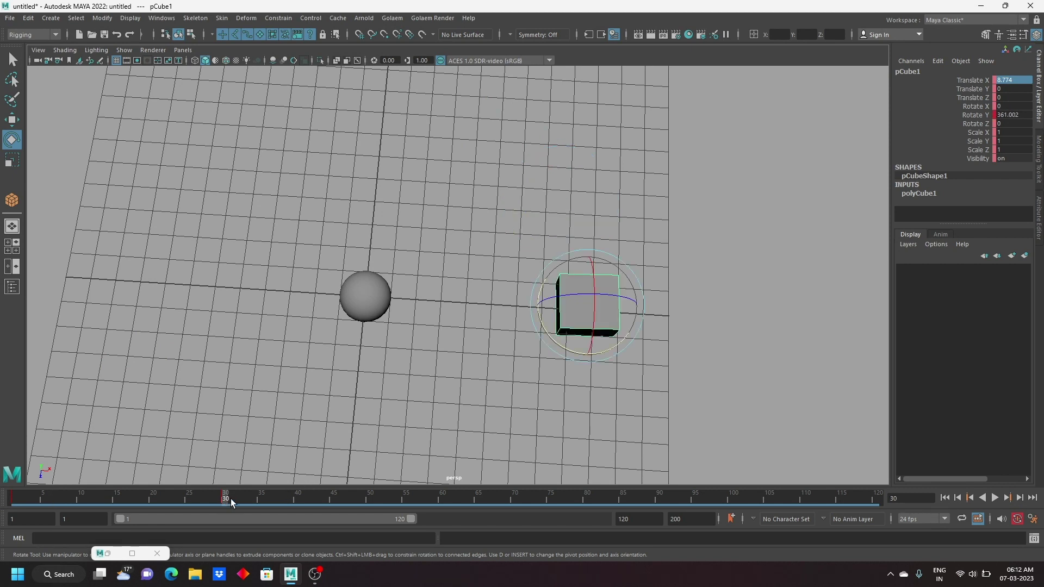
pyautogui.keyDown('shift'); pyautogui.moveTo(231, 498); pyautogui.dragTo(211, 501); pyautogui.keyUp('shift')
pyautogui.rightClick(224, 502)
pyautogui.click(269, 337)
# Step: Spin the cube to Rotate Y 863.213 at frame 30 and preview the faster spin
pyautogui.click(225, 498)
pyautogui.moveTo(541, 322); pyautogui.dragTo(252, 483)
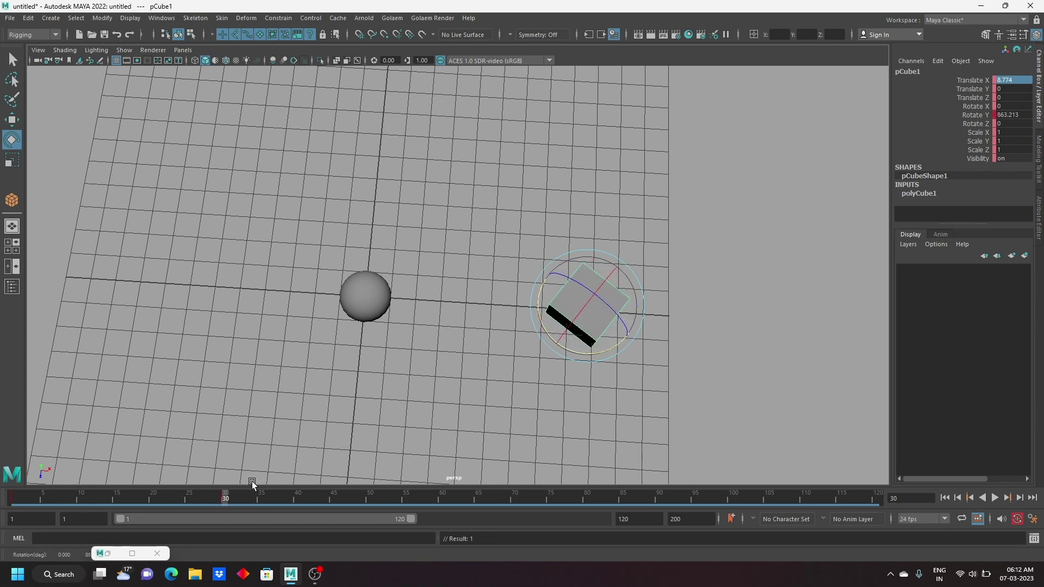
pyautogui.hotkey('alt', 'v')
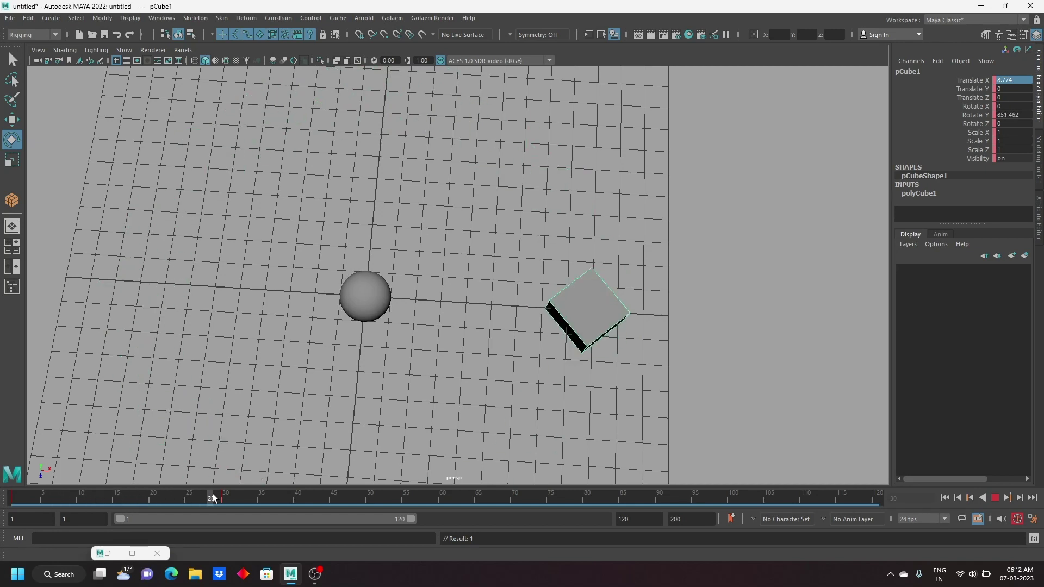
pyautogui.hotkey('alt', 'v')
pyautogui.click(11, 120)
pyautogui.moveTo(384, 318)
pyautogui.keyDown('alt'); pyautogui.mouseDown()
pyautogui.moveTo(395, 349)
pyautogui.moveTo(426, 373)
pyautogui.moveTo(606, 249)
pyautogui.moveTo(218, 408)
pyautogui.mouseUp(); pyautogui.keyUp('alt')
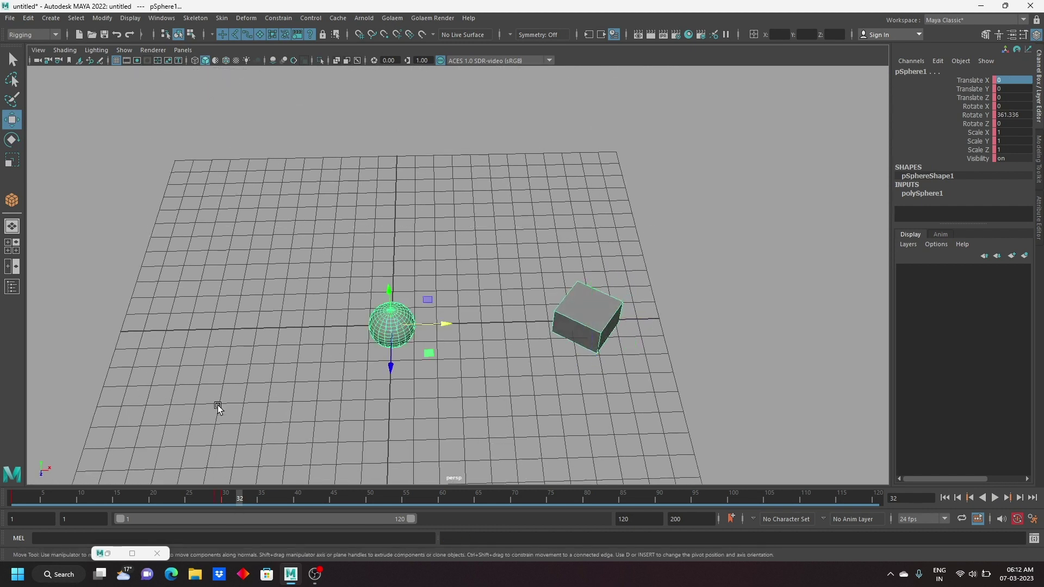
# Step: Delete the sphere and cube, glancing at Polygon Primitives and Layers menus without choosing anything
pyautogui.press('Delete')
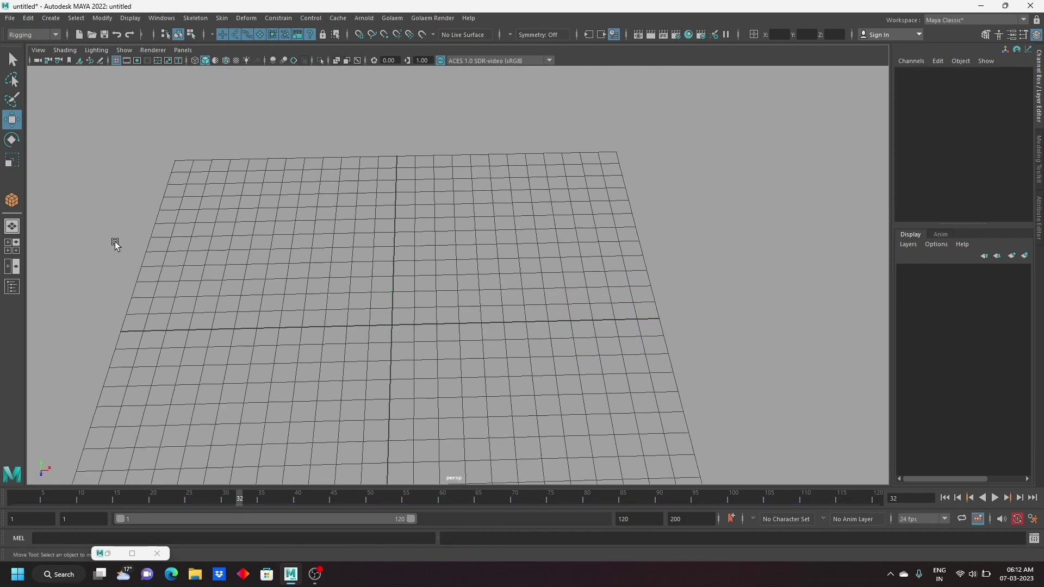
pyautogui.click(51, 18)
pyautogui.moveTo(83, 57)
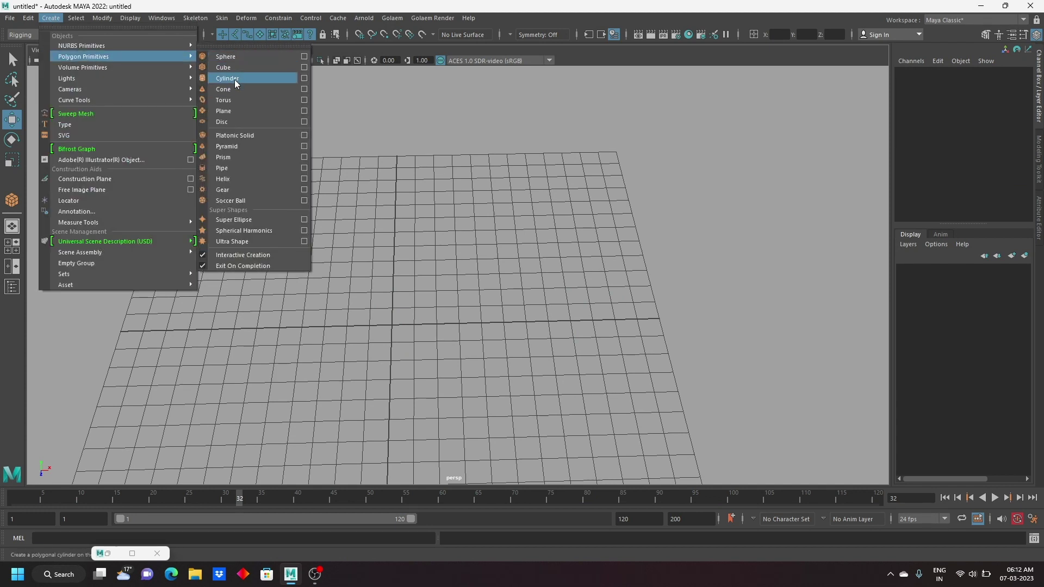
pyautogui.press('Escape')
pyautogui.press('Escape')
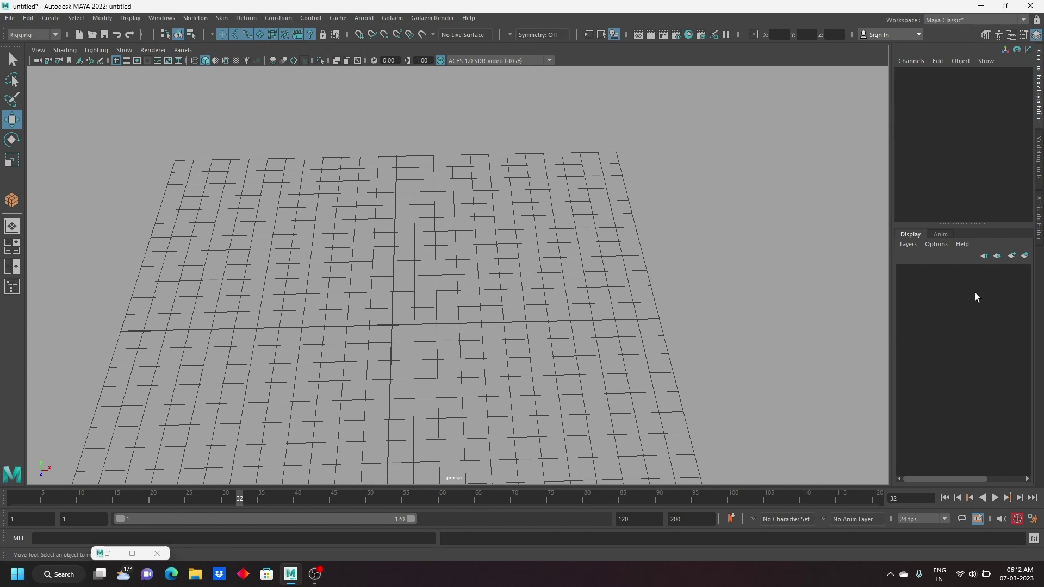
pyautogui.click(910, 246)
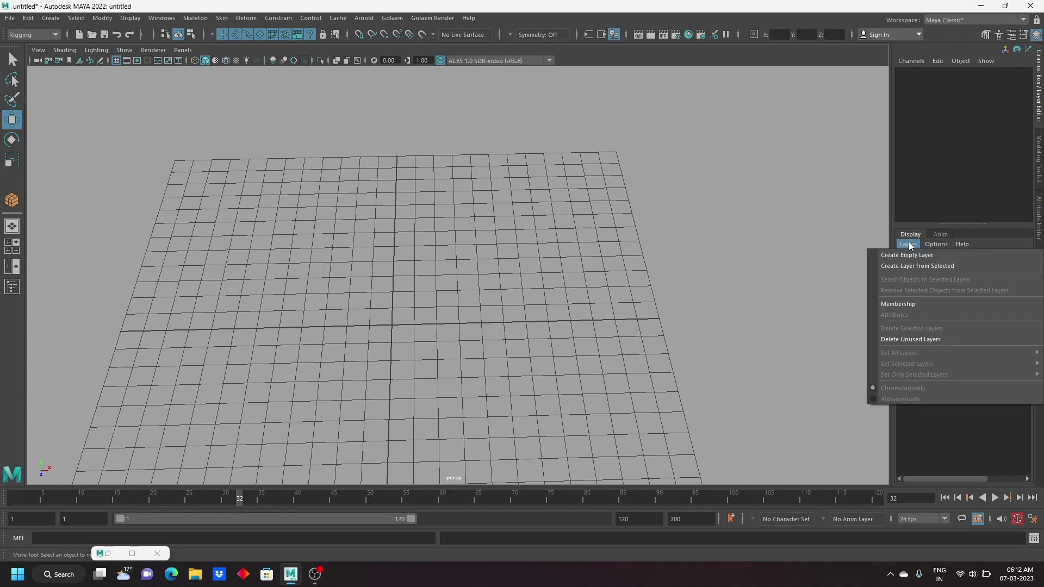
pyautogui.click(824, 236)
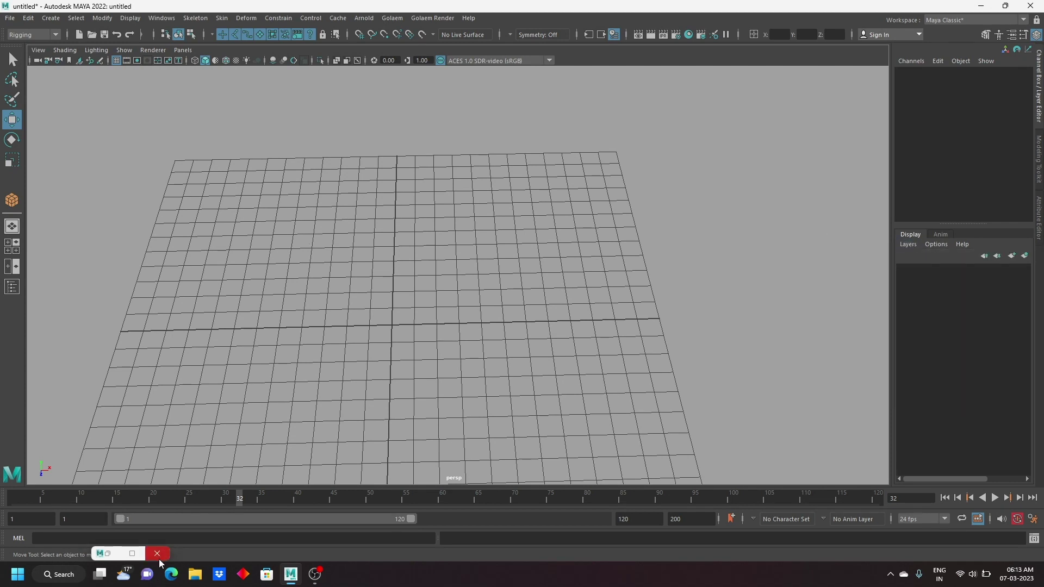
# Step: Reopen rigtuts.ma from Recent Files, discarding the untitled scene's changes
pyautogui.click(10, 18)
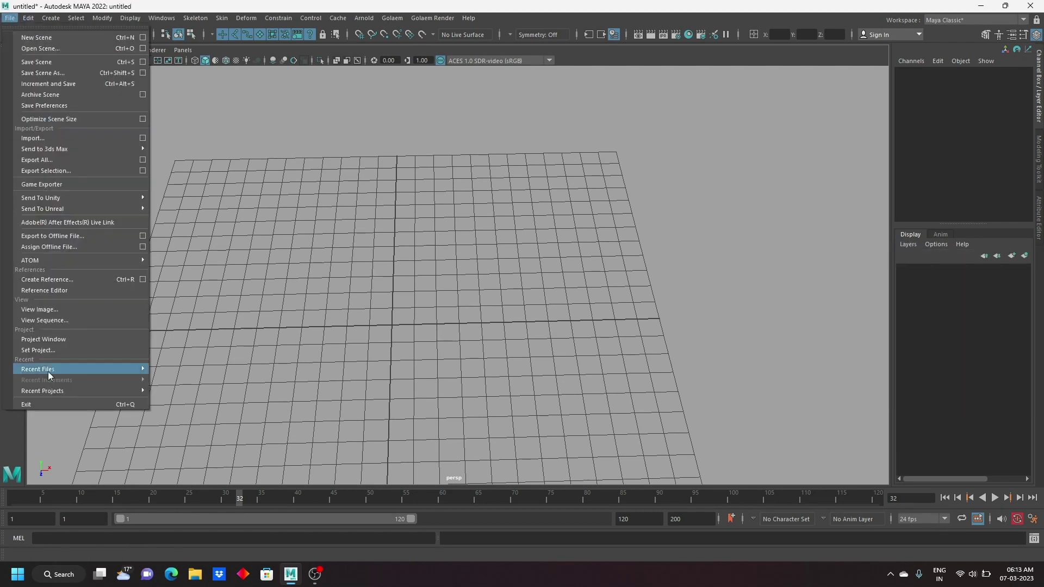
pyautogui.moveTo(38, 369)
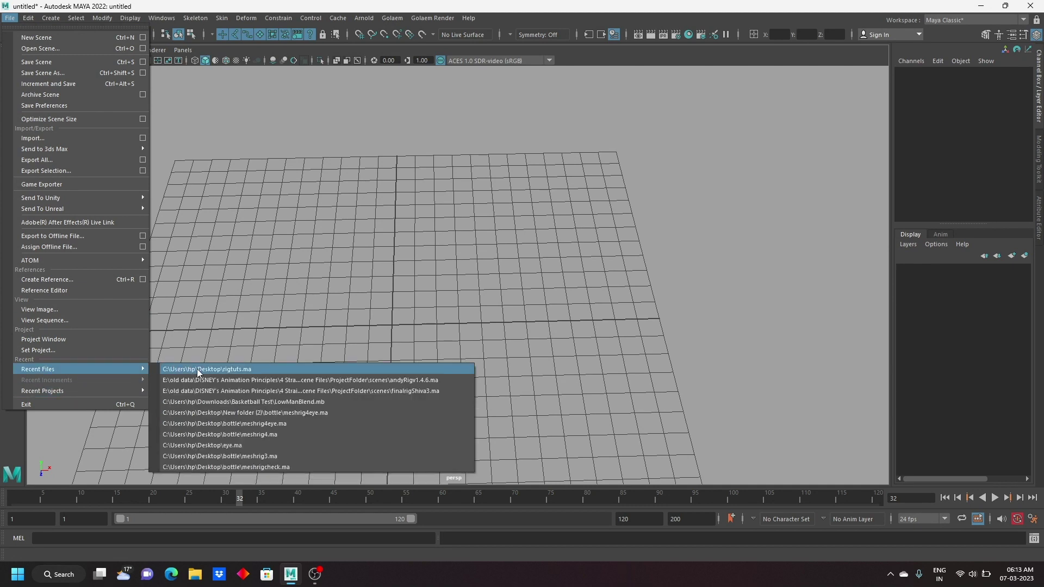
pyautogui.click(196, 370)
pyautogui.click(527, 288)
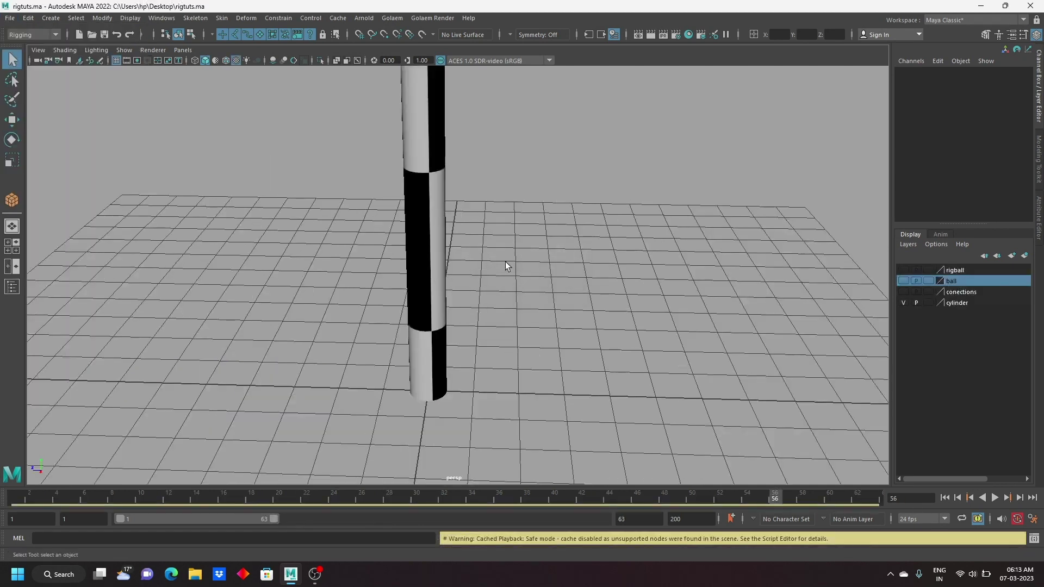
# Step: Hide the checkered cylinder's layer and orbit the view to the yellow-red ball
pyautogui.click(444, 225)
pyautogui.click(904, 303)
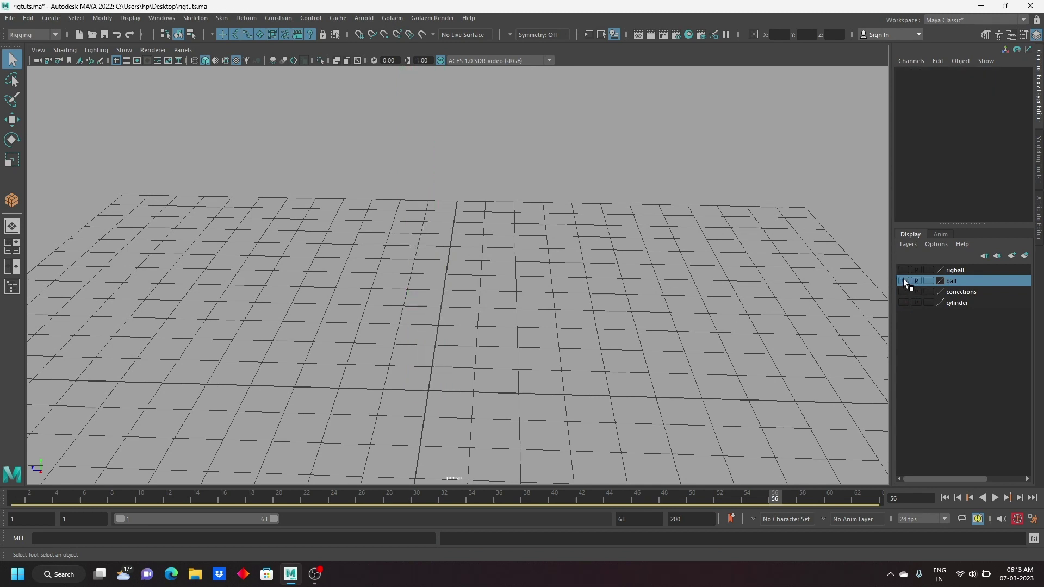
pyautogui.scroll(-3, 498, 293)
pyautogui.scroll(-3, 497, 302)
pyautogui.moveTo(497, 302)
pyautogui.keyDown('alt'); pyautogui.mouseDown()
pyautogui.moveTo(360, 302)
pyautogui.moveTo(315, 332)
pyautogui.mouseUp(); pyautogui.keyUp('alt')
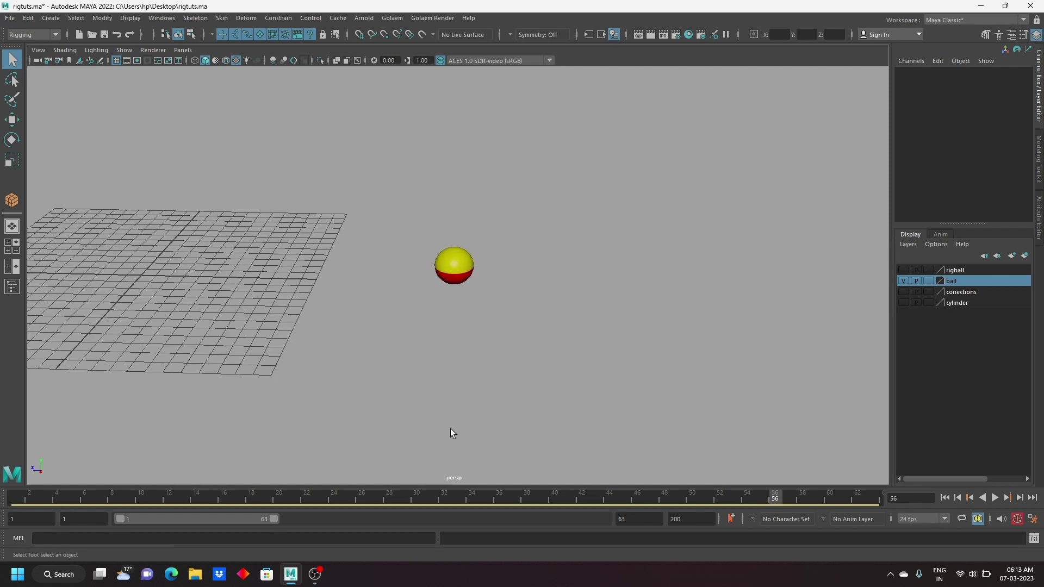
# Step: Play the ball's bounce, stop at frame 31, and hide the ball layer while orbiting and panning
pyautogui.click(995, 498)
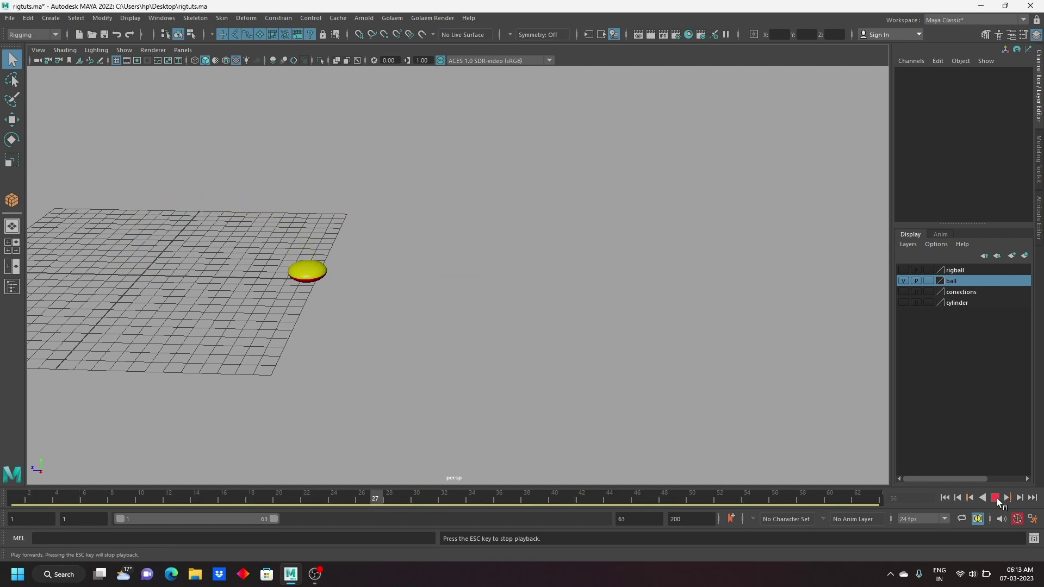
pyautogui.click(995, 498)
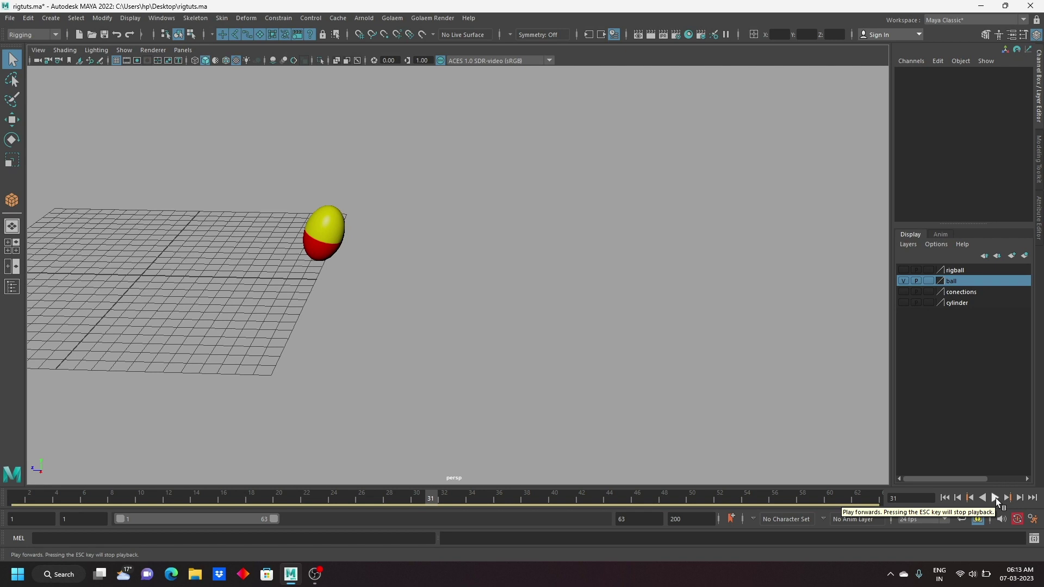
pyautogui.click(10, 124)
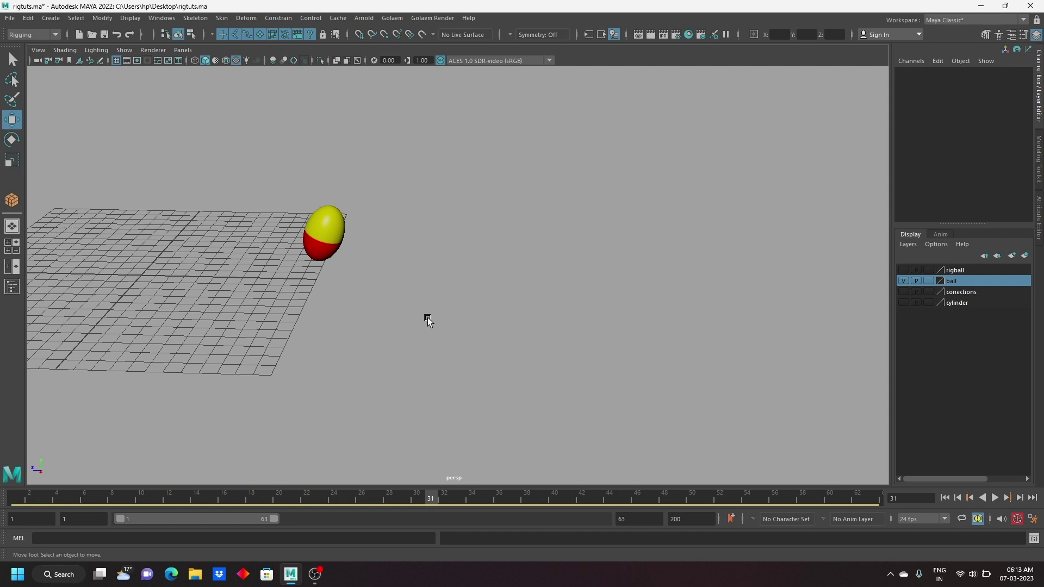
pyautogui.keyDown('alt'); pyautogui.moveTo(337, 325); pyautogui.dragTo(361, 339); pyautogui.keyUp('alt')
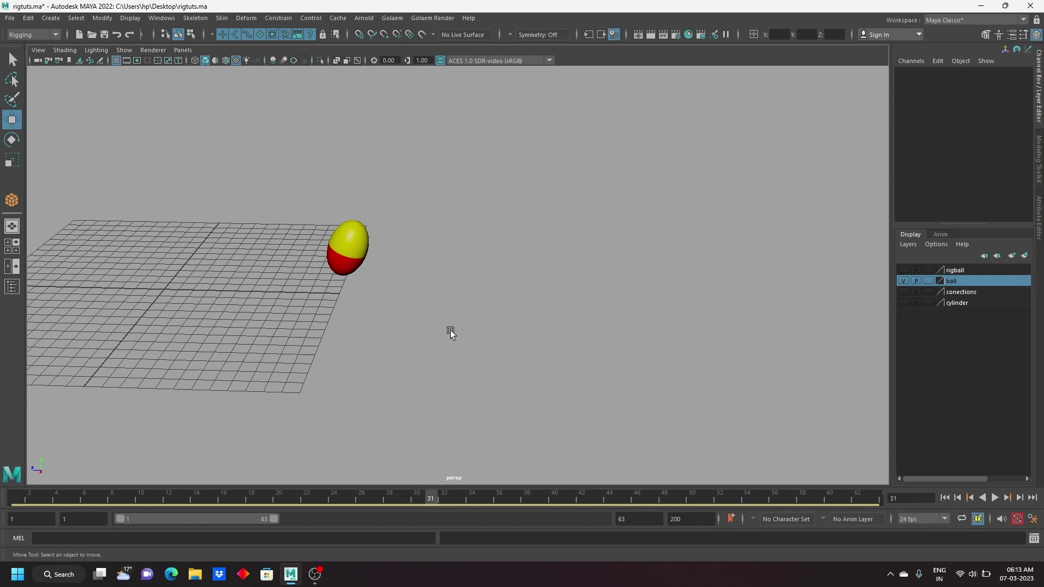
pyautogui.click(904, 281)
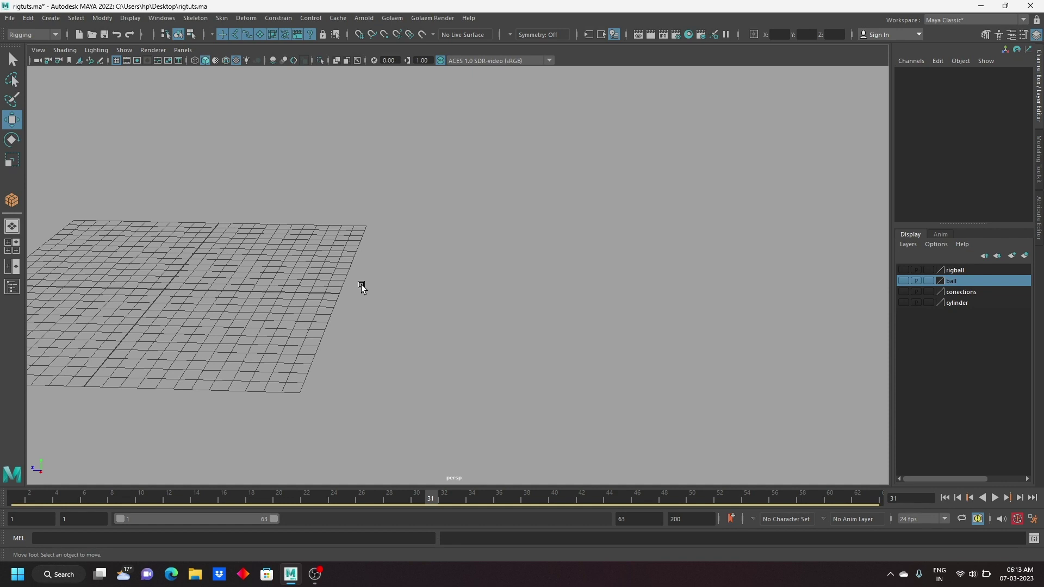
pyautogui.keyDown('alt'); pyautogui.moveTo(295, 303); pyautogui.dragTo(367, 314, button='middle'); pyautogui.keyUp('alt')
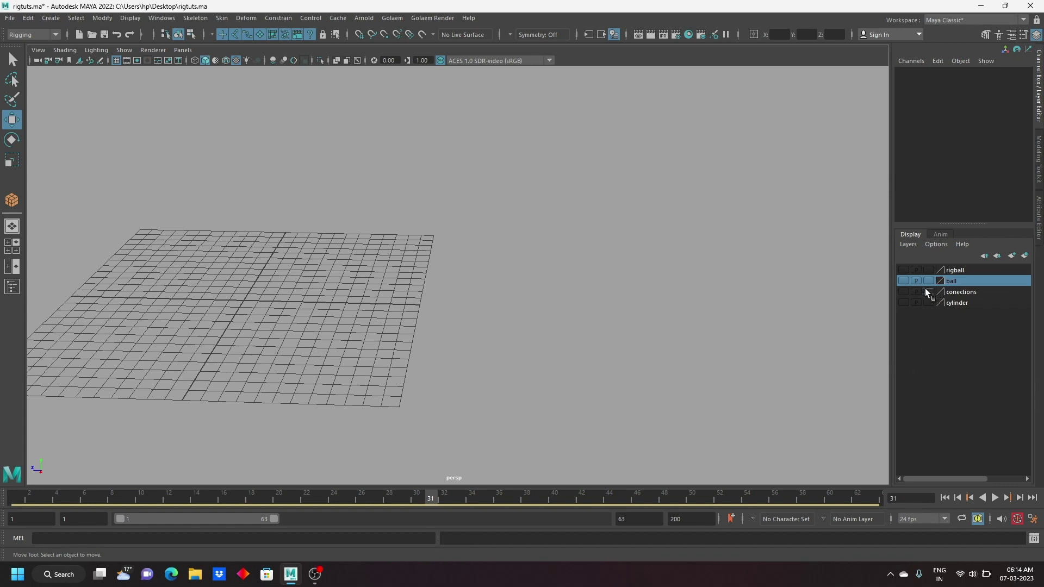
# Step: Show the ball layer again and replay its bounce from frame 1
pyautogui.click(903, 280)
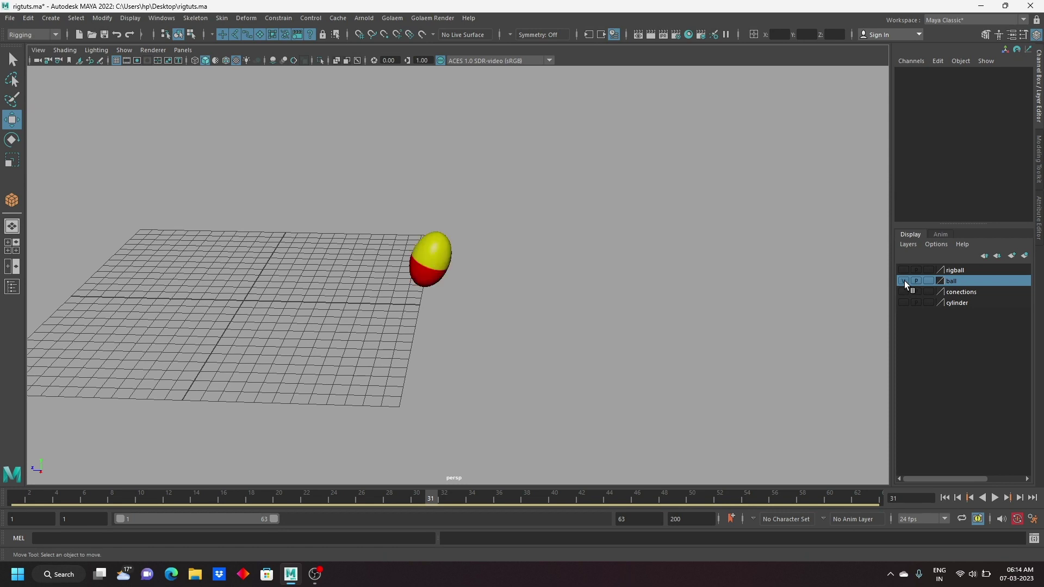
pyautogui.click(26, 498)
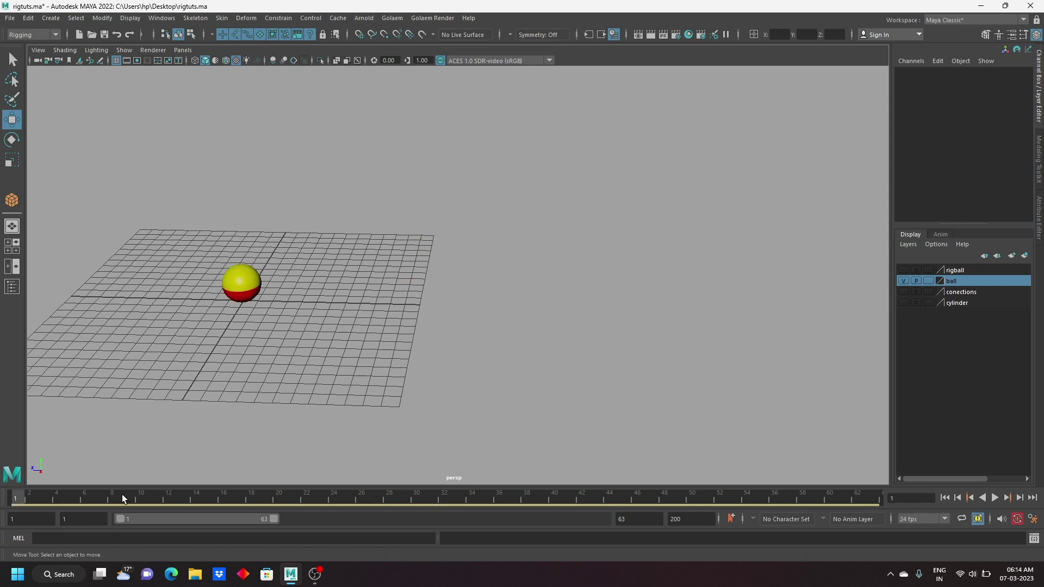
pyautogui.click(994, 498)
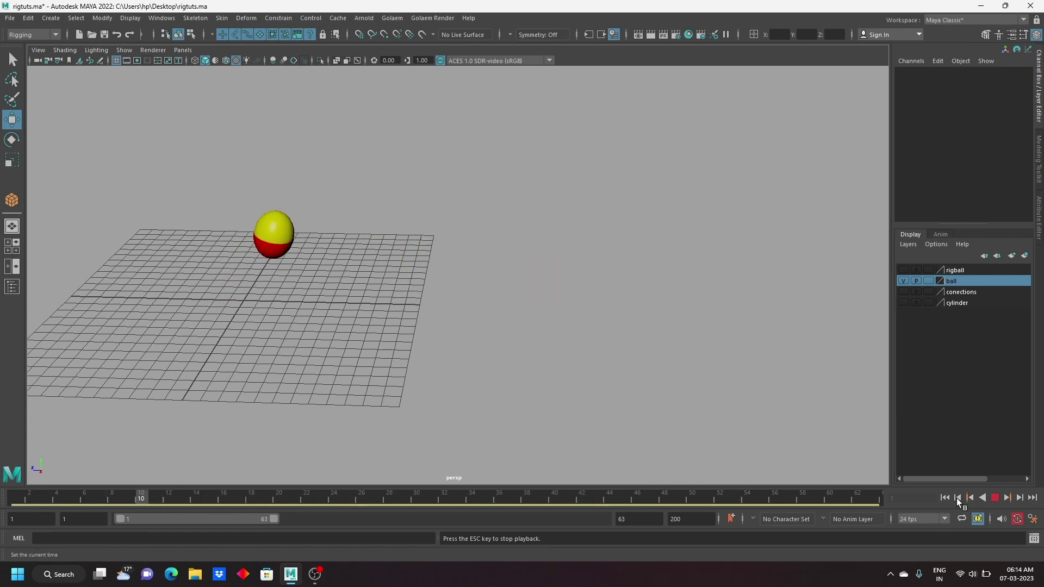
pyautogui.click(995, 498)
pyautogui.moveTo(71, 494)
pyautogui.mouseDown()
pyautogui.moveTo(2, 500)
pyautogui.moveTo(342, 524)
pyautogui.moveTo(192, 514)
pyautogui.moveTo(112, 537)
pyautogui.moveTo(344, 538)
pyautogui.mouseUp()
pyautogui.hotkey('alt', 'v')
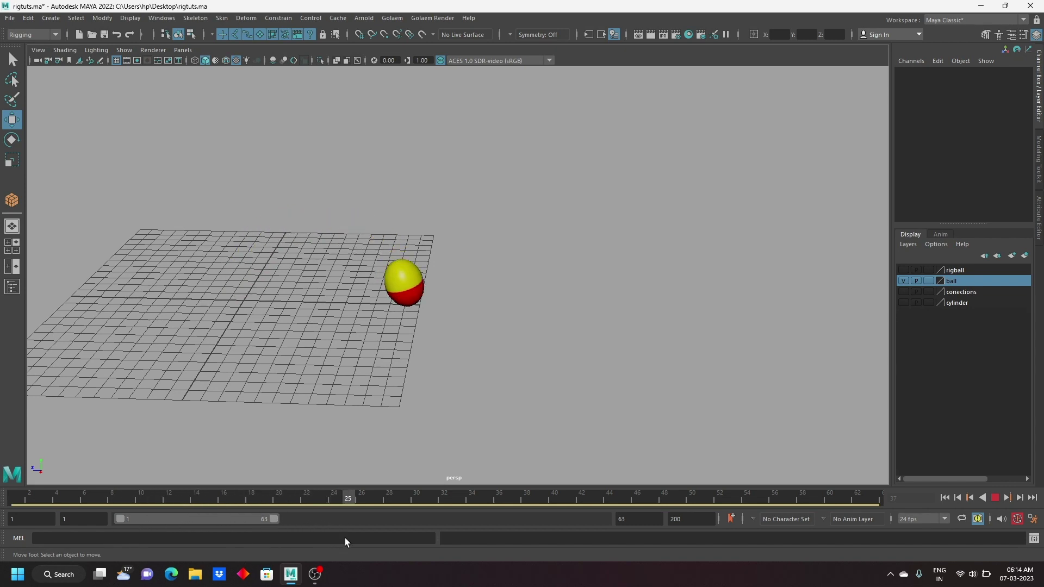
# Step: Show the rigball layer and play both balls together, stopping at frame 25 then stepping to 16
pyautogui.click(904, 270)
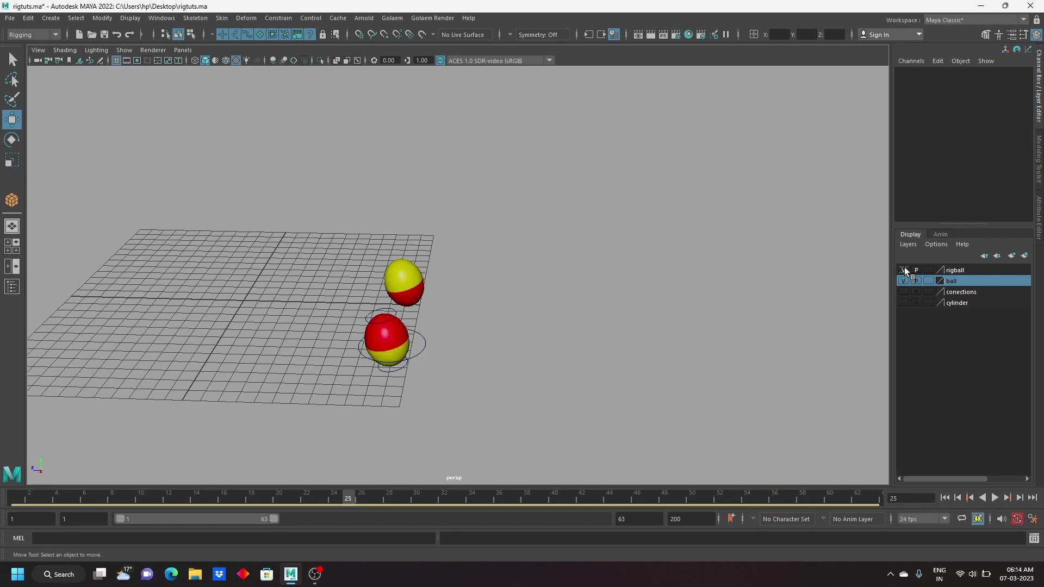
pyautogui.moveTo(171, 496); pyautogui.dragTo(57, 497)
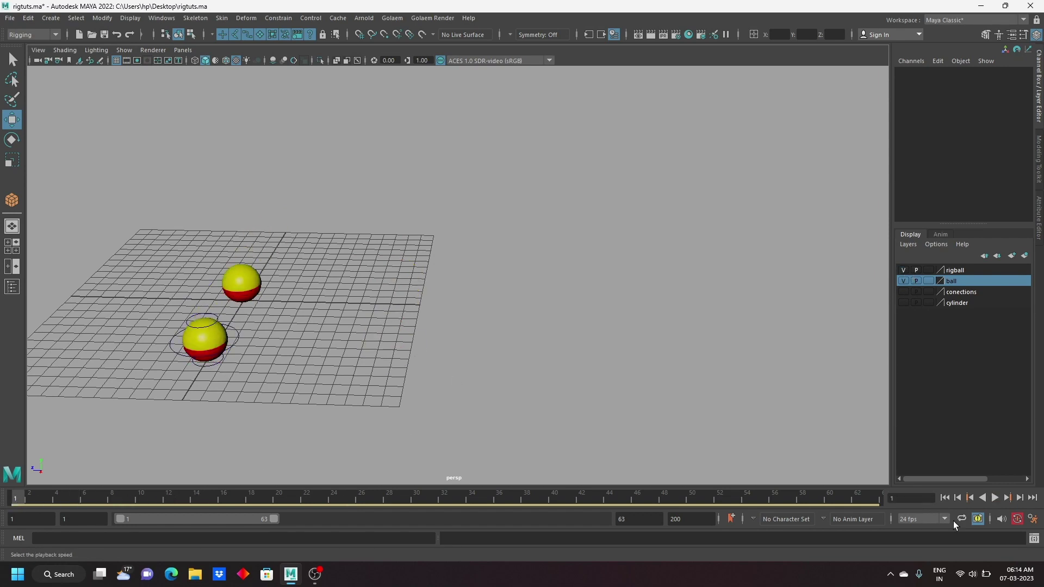
pyautogui.click(995, 498)
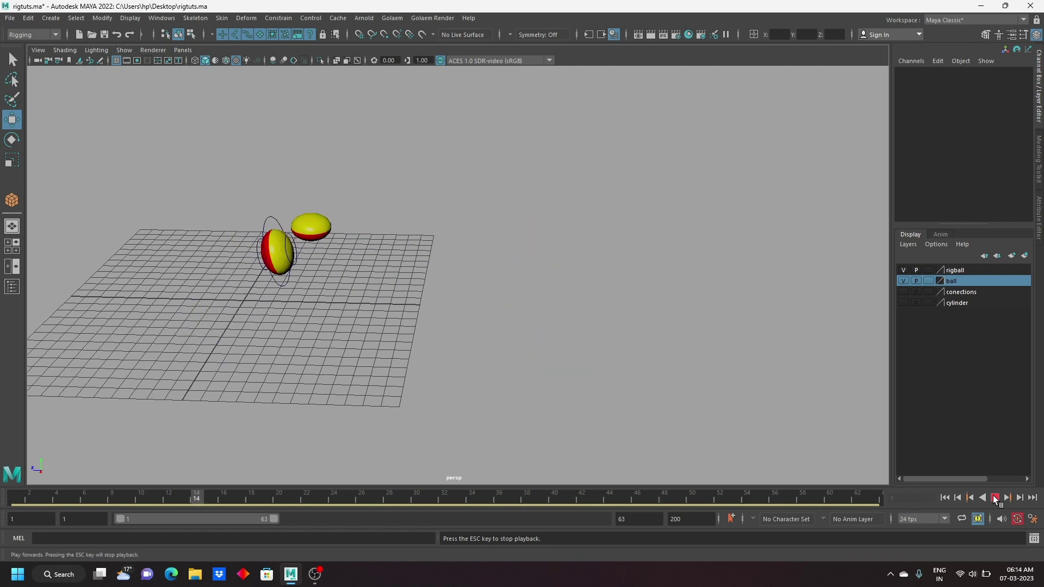
pyautogui.click(995, 498)
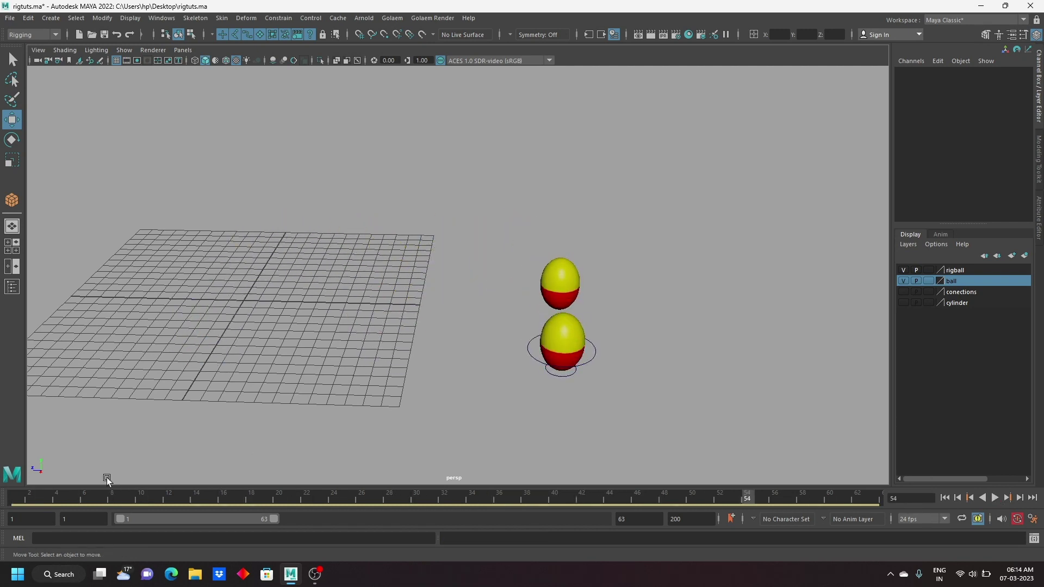
pyautogui.click(22, 495)
pyautogui.hotkey('alt', 'v')
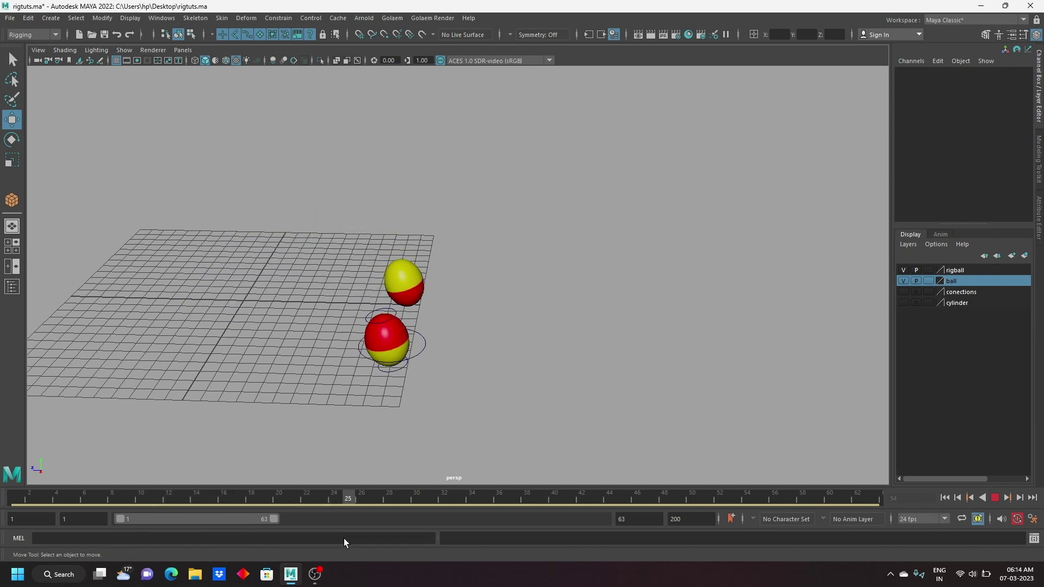
pyautogui.press('Escape')
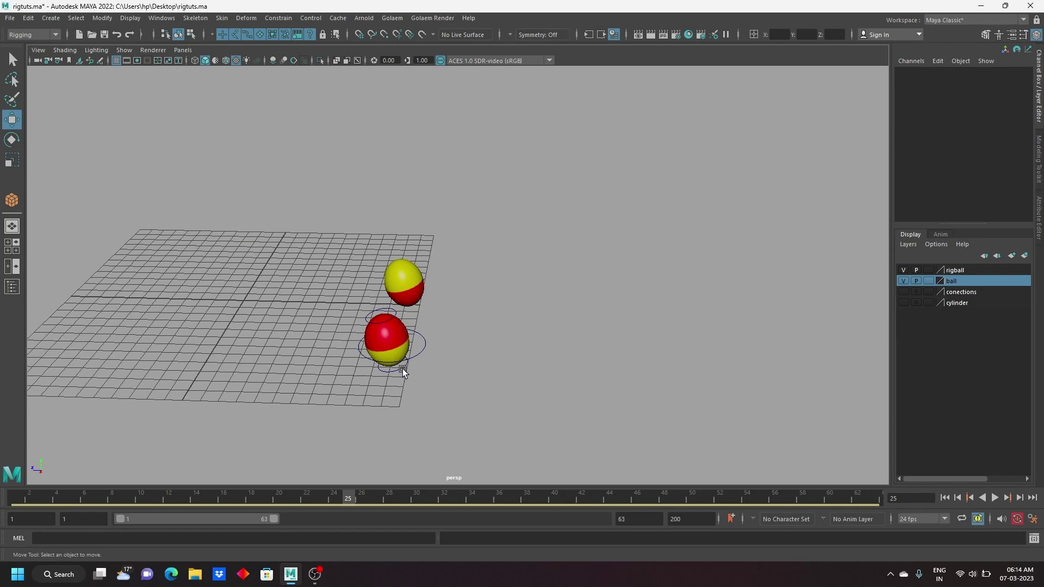
pyautogui.moveTo(348, 505)
pyautogui.mouseDown()
pyautogui.moveTo(27, 514)
pyautogui.moveTo(266, 520)
pyautogui.moveTo(534, 505)
pyautogui.moveTo(666, 535)
pyautogui.moveTo(582, 499)
pyautogui.moveTo(361, 498)
pyautogui.mouseUp()
# Step: Zoom in, compare the balls' poses between frames 19 and 24, then hide the rigball layer
pyautogui.scroll(2, 400, 373)
pyautogui.scroll(2, 433, 354)
pyautogui.scroll(2, 443, 318)
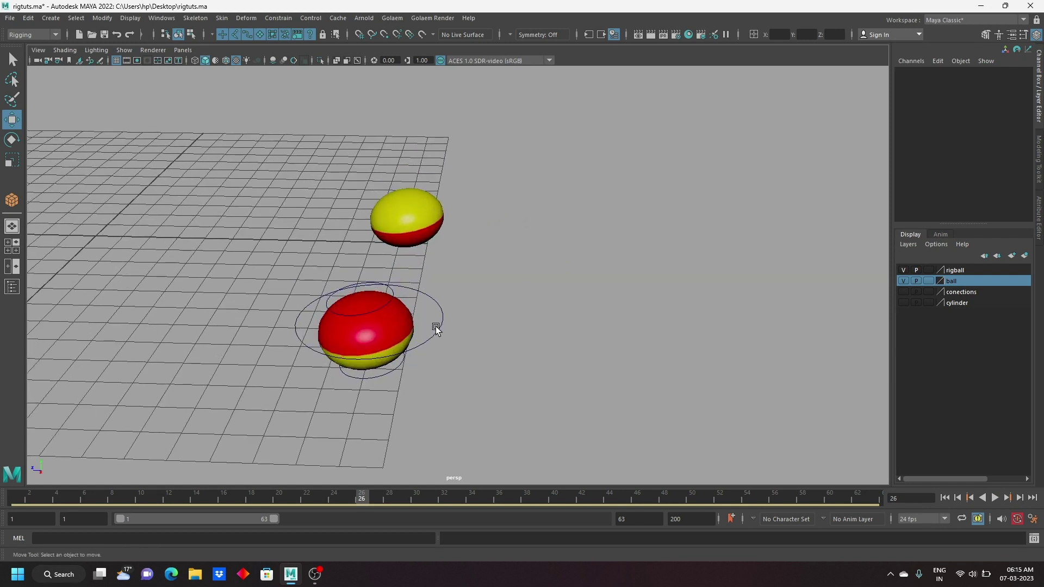
pyautogui.scroll(-2, 439, 327)
pyautogui.moveTo(243, 491)
pyautogui.mouseDown()
pyautogui.moveTo(121, 497)
pyautogui.moveTo(338, 488)
pyautogui.mouseUp()
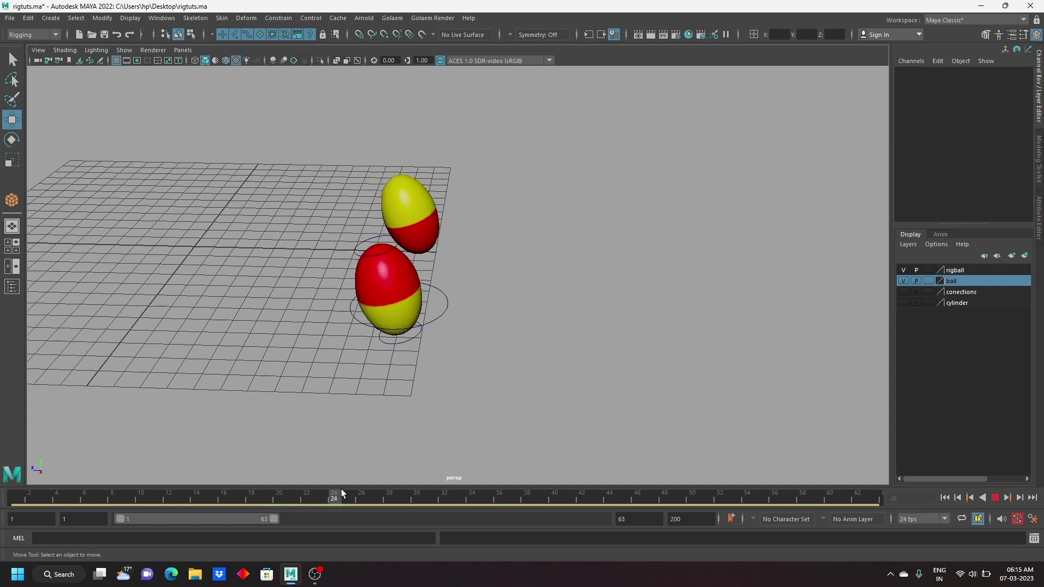
pyautogui.moveTo(341, 489)
pyautogui.mouseDown()
pyautogui.moveTo(50, 516)
pyautogui.moveTo(321, 520)
pyautogui.moveTo(58, 514)
pyautogui.moveTo(197, 507)
pyautogui.moveTo(482, 515)
pyautogui.moveTo(278, 517)
pyautogui.mouseUp()
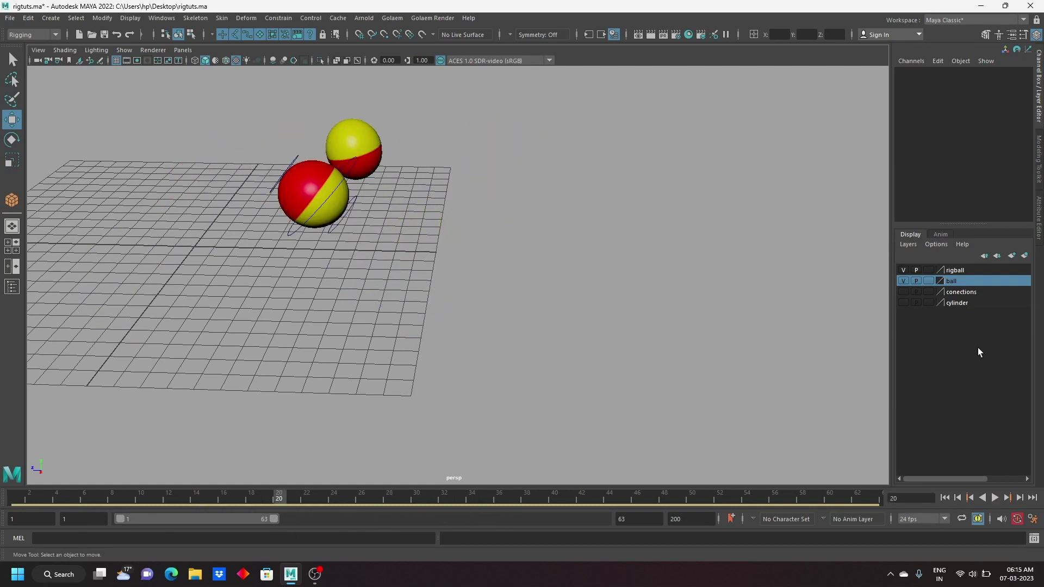
pyautogui.click(903, 270)
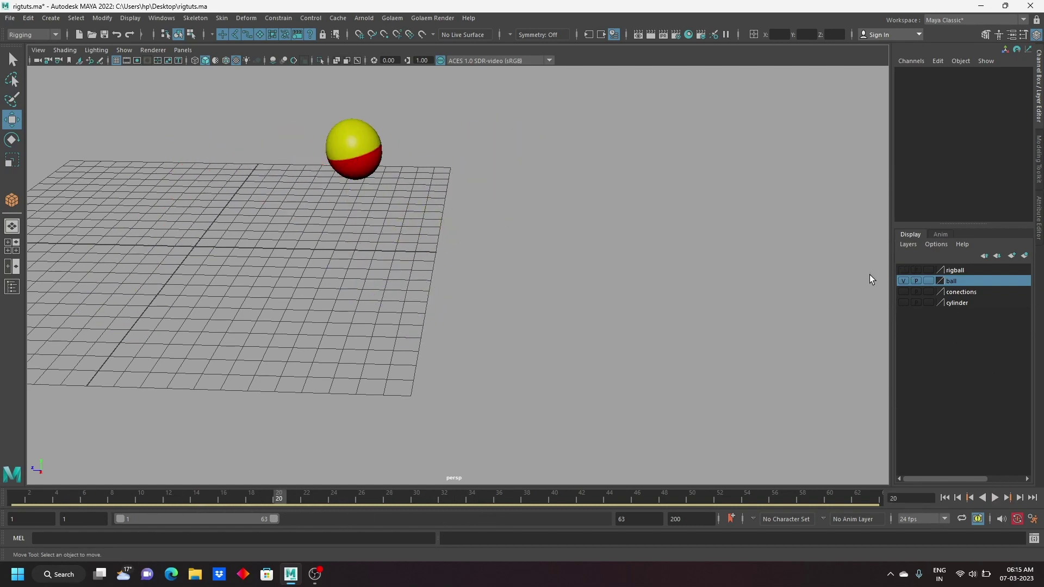
# Step: Show the rigged ball, play and stop its animation, and return to frame 1
pyautogui.click(904, 280)
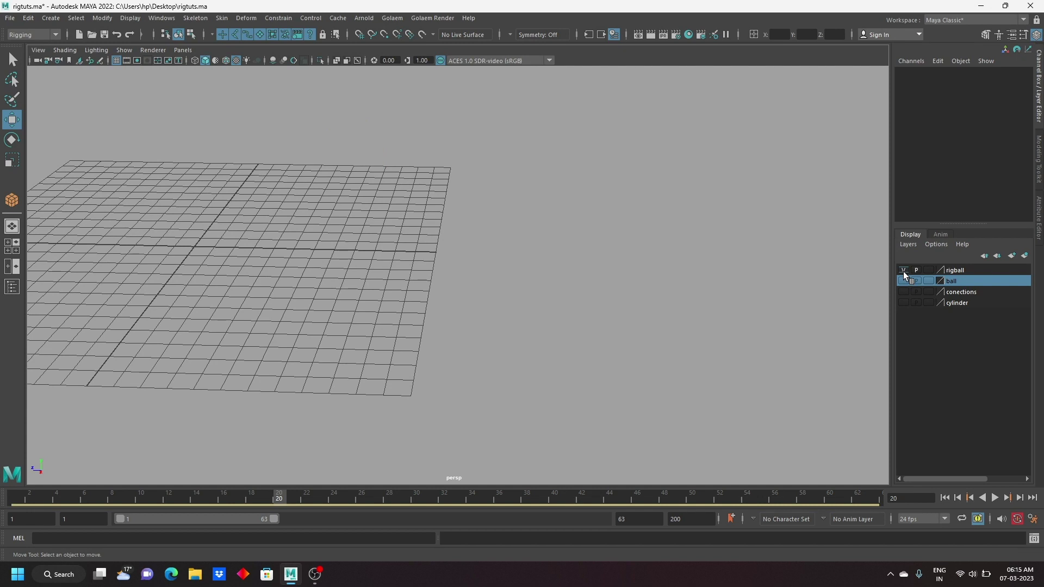
pyautogui.click(994, 498)
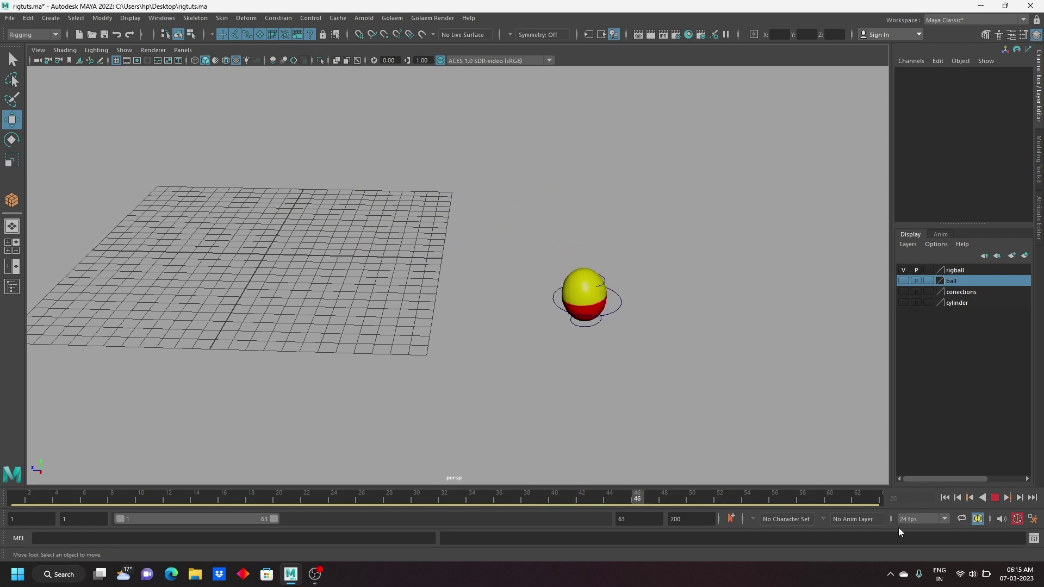
pyautogui.click(994, 498)
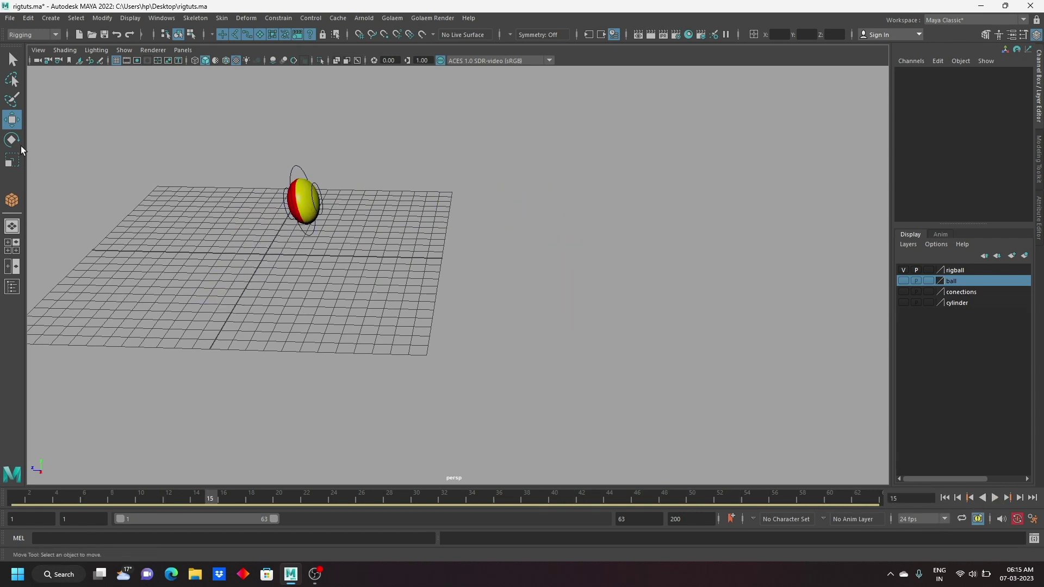
pyautogui.moveTo(141, 493); pyautogui.dragTo(15, 498)
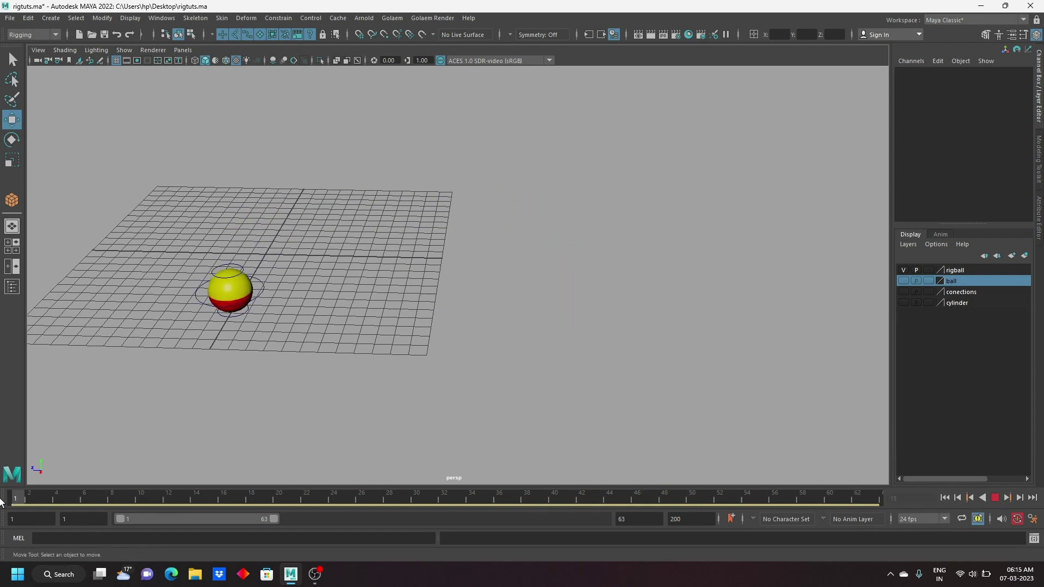
# Step: Switch back to the plain ball, select it with the Scale tool, and mark frames 1–63
pyautogui.click(903, 270)
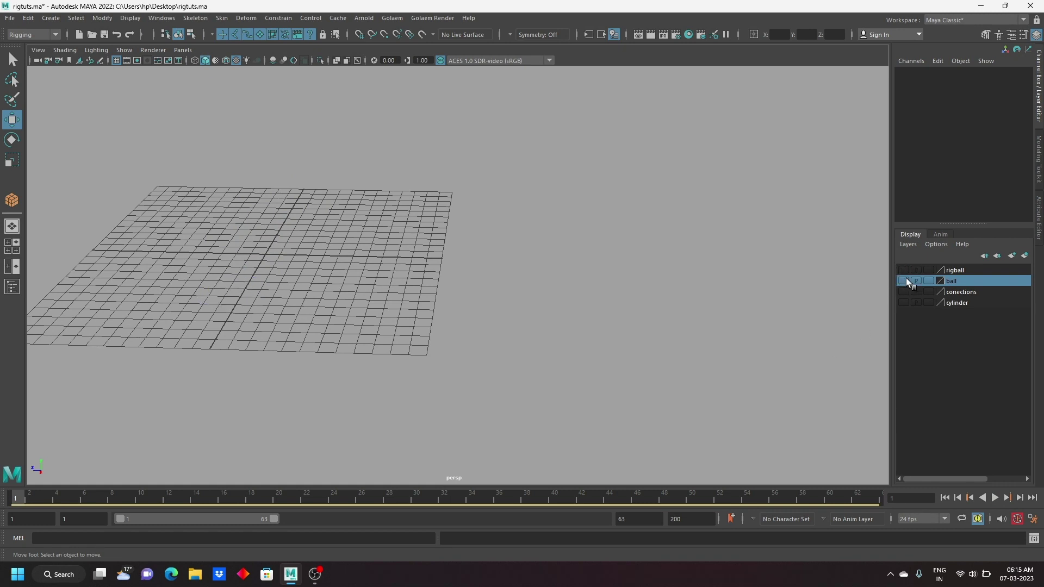
pyautogui.click(276, 237)
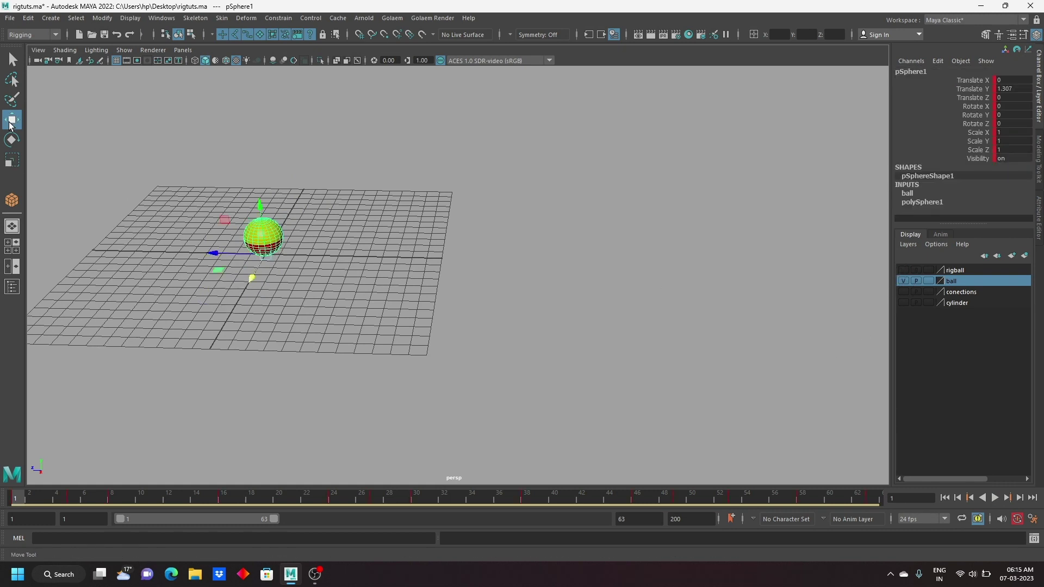
pyautogui.moveTo(317, 292)
pyautogui.keyDown('alt'); pyautogui.mouseDown()
pyautogui.moveTo(308, 300)
pyautogui.moveTo(210, 287)
pyautogui.moveTo(357, 284)
pyautogui.moveTo(370, 296)
pyautogui.mouseUp(); pyautogui.keyUp('alt')
pyautogui.press('r')
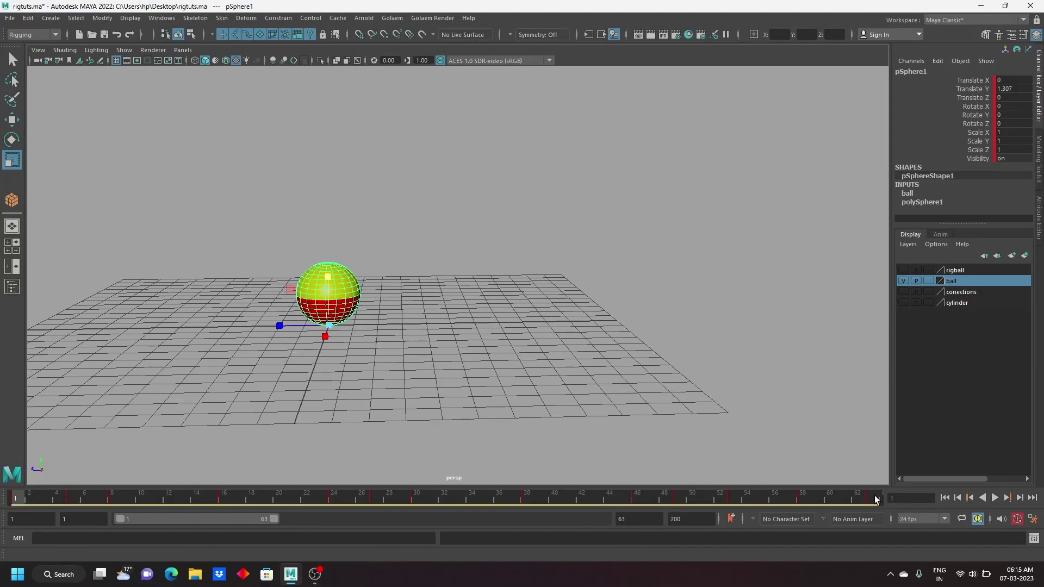
pyautogui.keyDown('shift'); pyautogui.moveTo(875, 499); pyautogui.dragTo(129, 494); pyautogui.keyUp('shift')
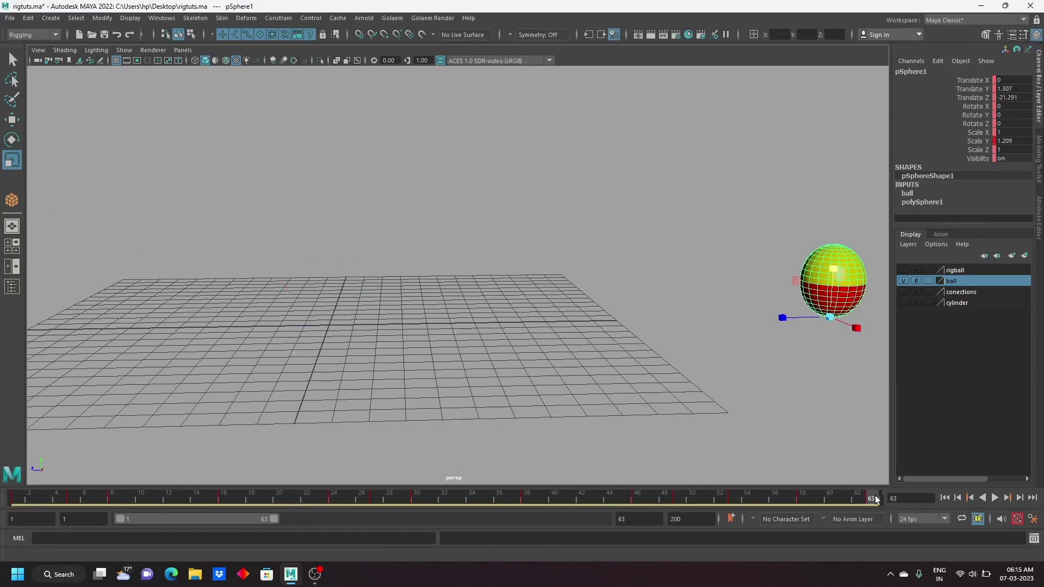
pyautogui.rightClick(129, 493)
# Step: Clear the ball's keys across frames 1–63, then test a Y-stretch and undo it
pyautogui.click(158, 321)
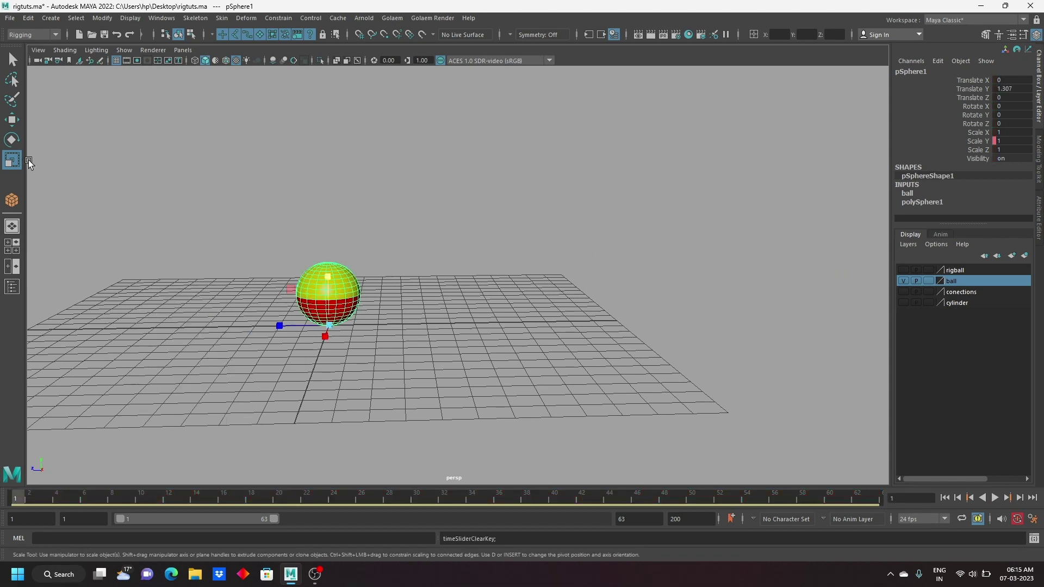
pyautogui.scroll(3, 310, 313)
pyautogui.moveTo(331, 308)
pyautogui.keyDown('alt'); pyautogui.mouseDown(button='middle')
pyautogui.moveTo(435, 295)
pyautogui.moveTo(376, 302)
pyautogui.mouseUp(button='middle'); pyautogui.keyUp('alt')
pyautogui.scroll(2, 438, 291)
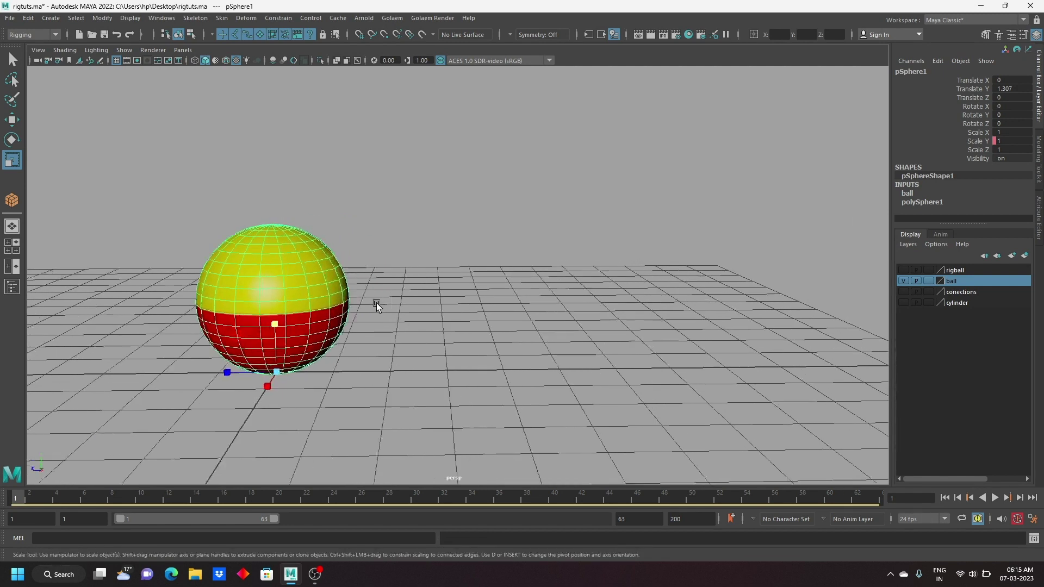
pyautogui.keyDown('alt'); pyautogui.moveTo(377, 302); pyautogui.dragTo(320, 338); pyautogui.keyUp('alt')
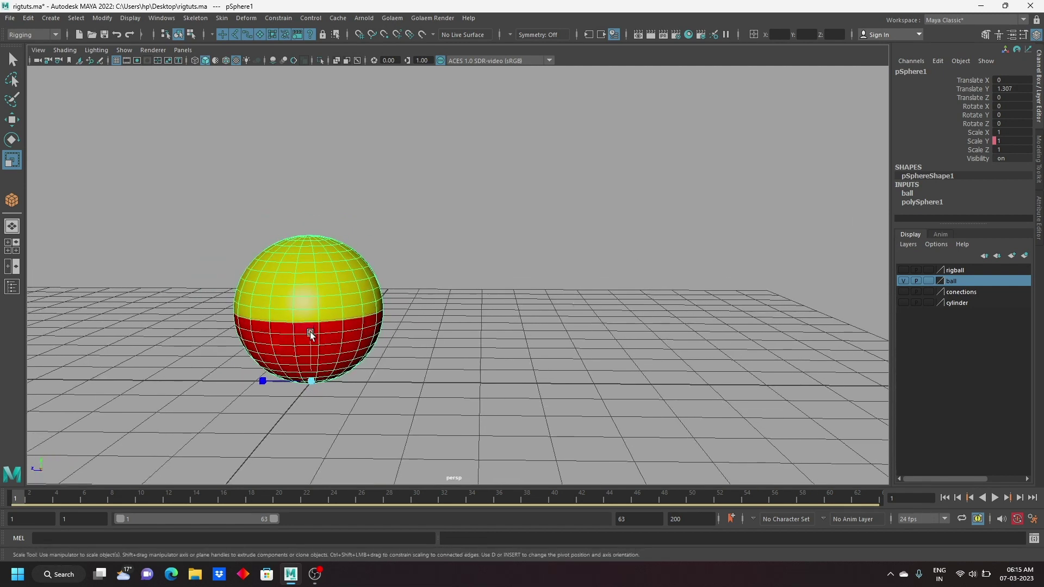
pyautogui.scroll(-3, 315, 337)
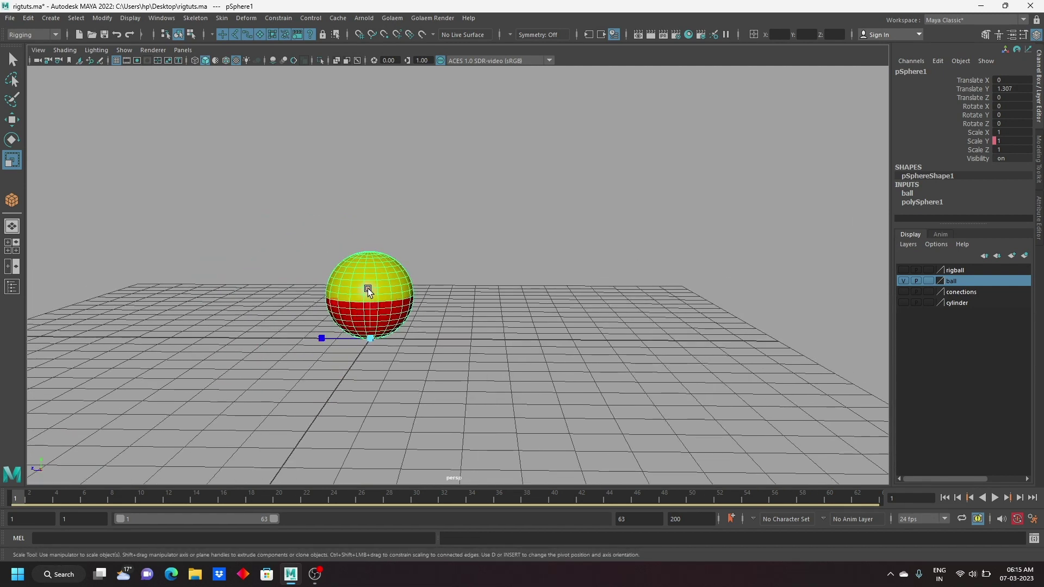
pyautogui.moveTo(367, 288)
pyautogui.mouseDown()
pyautogui.moveTo(367, 204)
pyautogui.moveTo(370, 301)
pyautogui.moveTo(371, 211)
pyautogui.mouseUp()
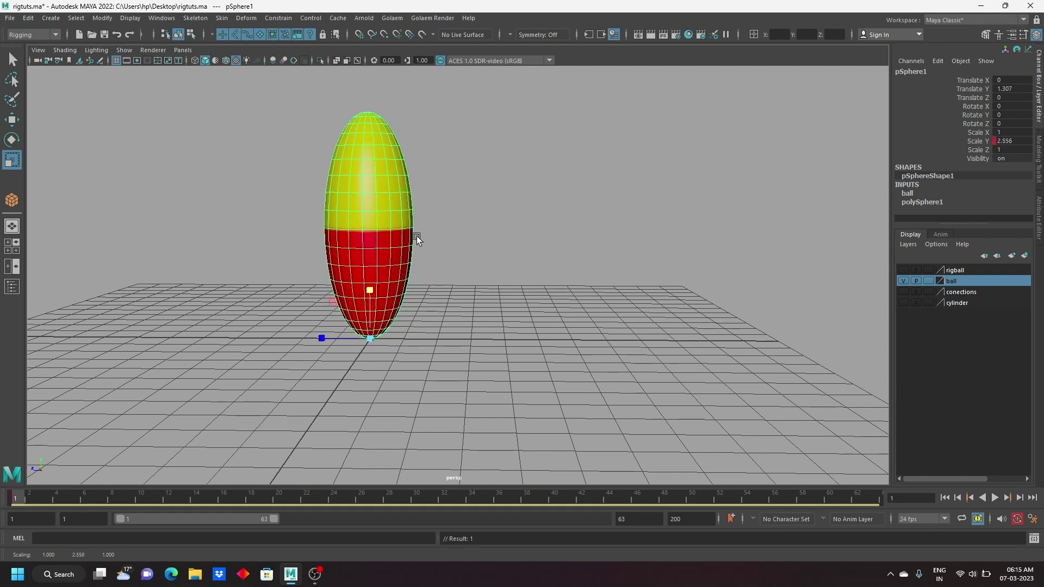
pyautogui.hotkey('ctrl', 'z')
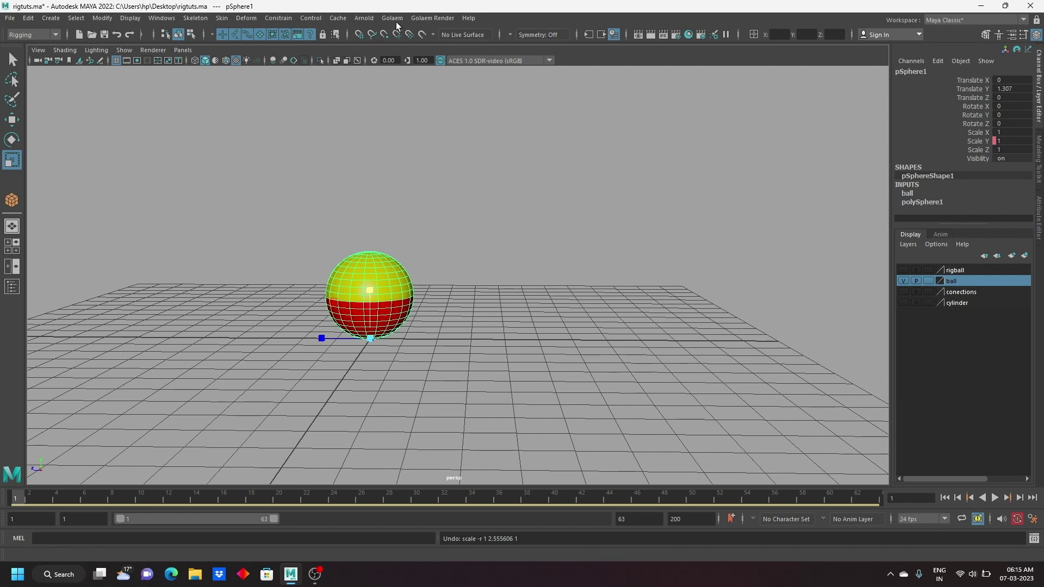
pyautogui.click(244, 18)
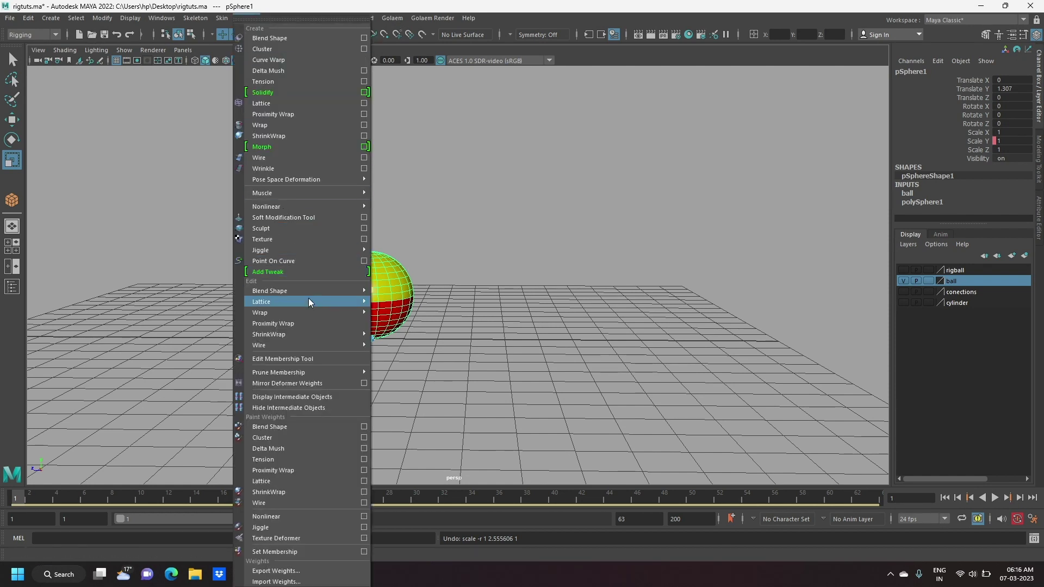
pyautogui.moveTo(277, 206)
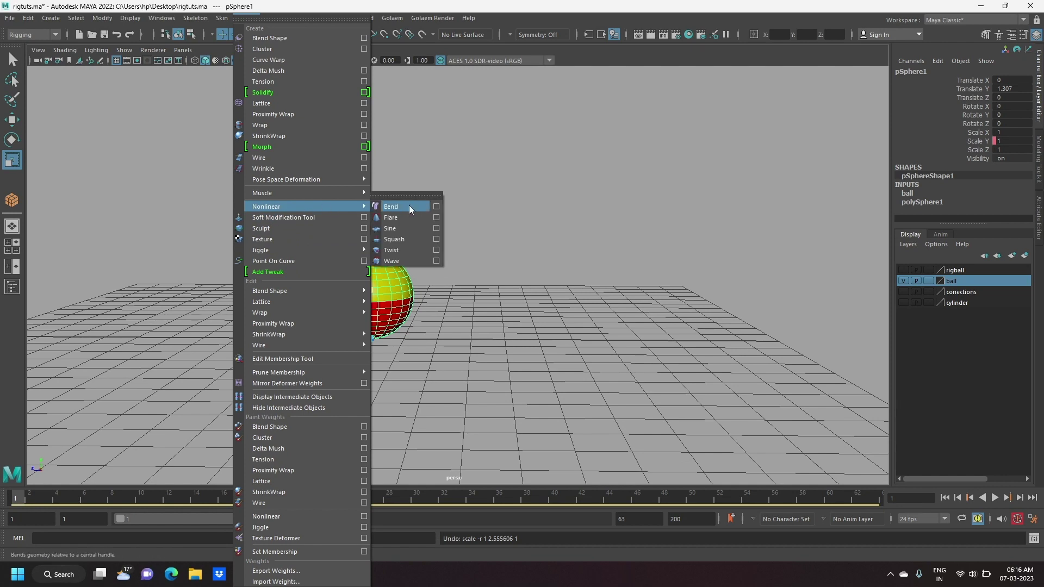
pyautogui.click(409, 239)
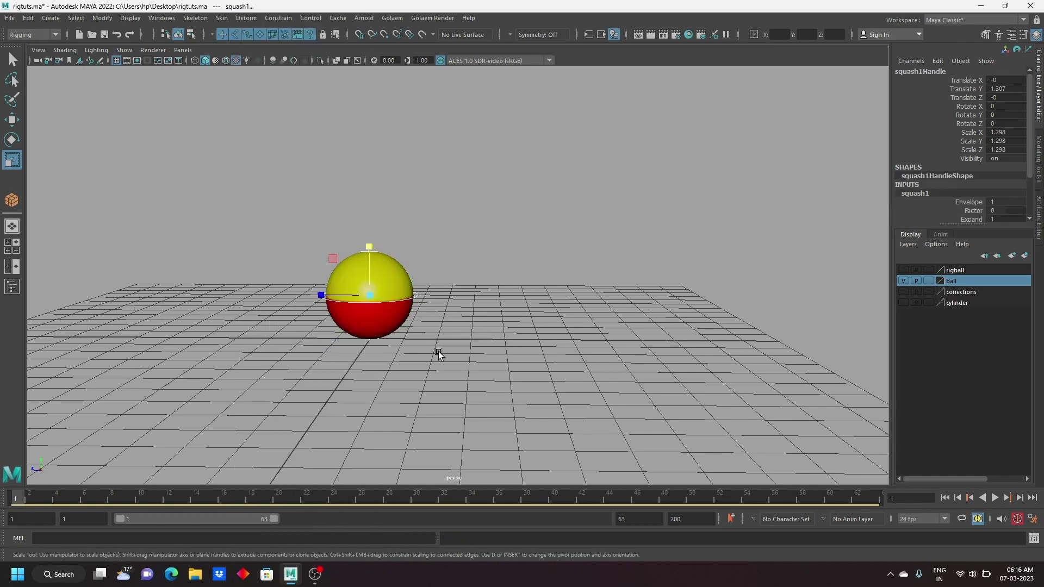
pyautogui.click(972, 211)
pyautogui.moveTo(609, 259); pyautogui.dragTo(618, 277, button='middle')
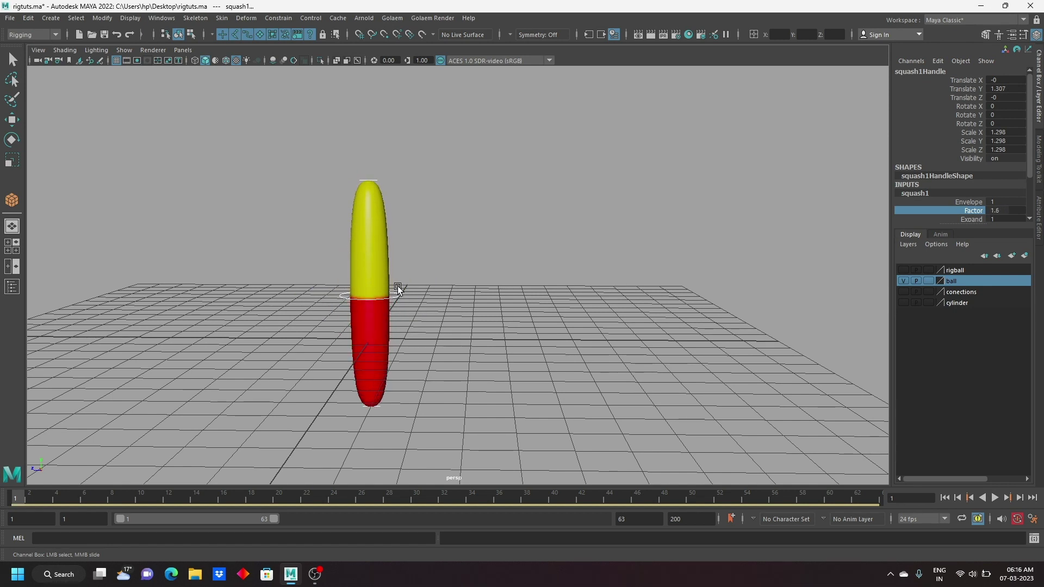
pyautogui.hotkey('ctrl', 'z')
pyautogui.click(504, 286)
pyautogui.press('r')
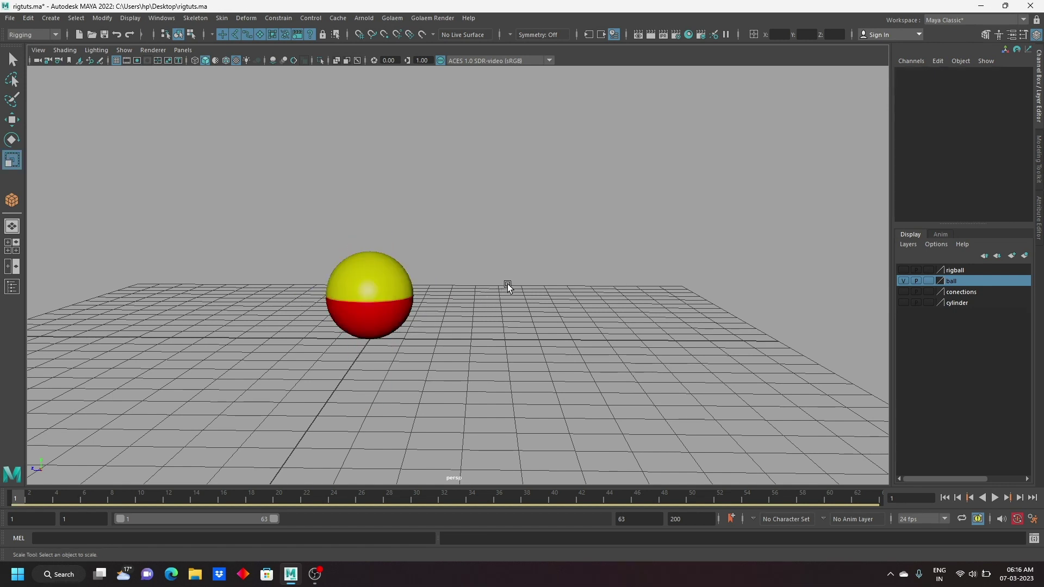
pyautogui.click(12, 119)
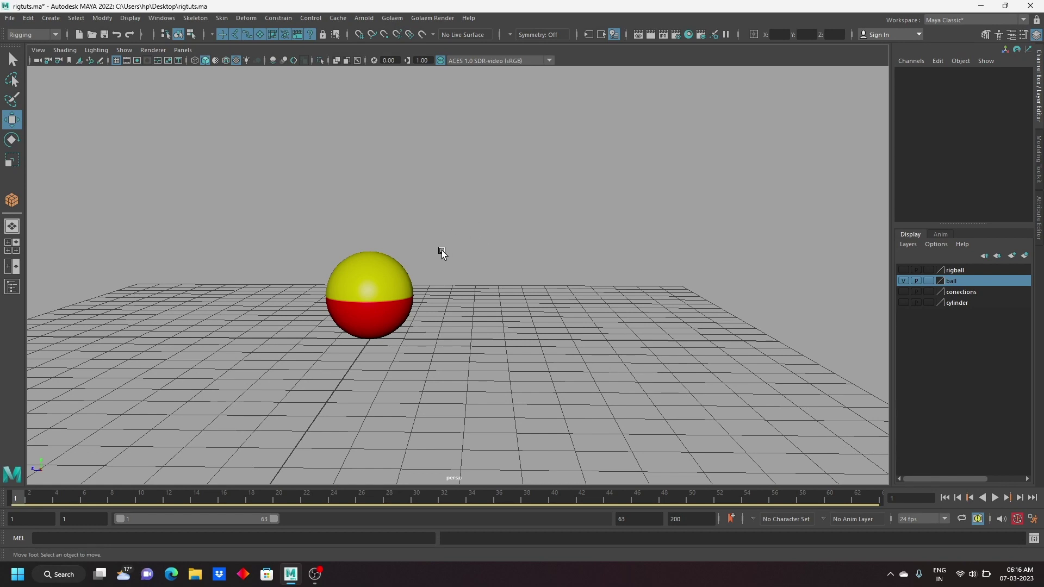
# Step: Select the ball and try a Y-stretch with the Scale tool, then undo it
pyautogui.click(380, 295)
pyautogui.press('r')
pyautogui.moveTo(370, 294)
pyautogui.mouseDown()
pyautogui.moveTo(370, 217)
pyautogui.moveTo(370, 250)
pyautogui.mouseUp()
pyautogui.hotkey('ctrl', 'z')
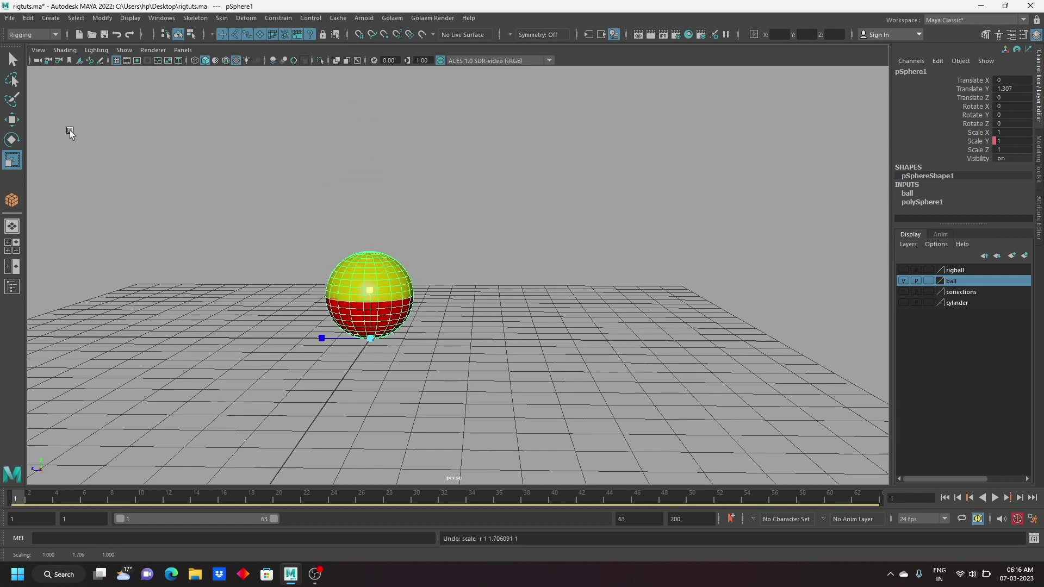
# Step: With the Move tool active, key all of the ball's channels at frame 1
pyautogui.press('w')
pyautogui.keyDown('alt'); pyautogui.moveTo(373, 303); pyautogui.dragTo(211, 359, button='middle'); pyautogui.keyUp('alt')
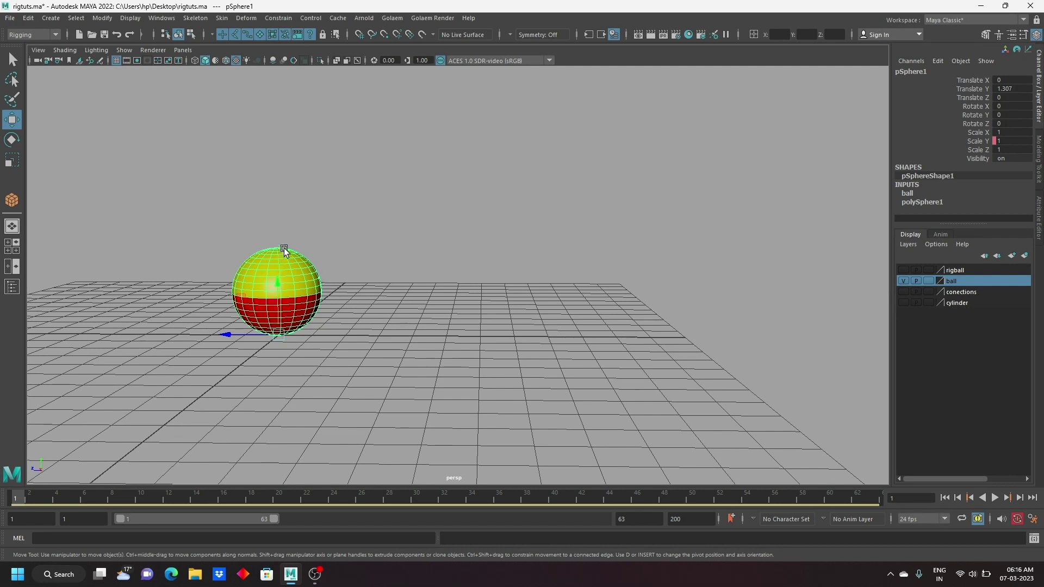
pyautogui.moveTo(47, 495)
pyautogui.mouseDown()
pyautogui.moveTo(230, 508)
pyautogui.moveTo(238, 497)
pyautogui.mouseUp()
pyautogui.hotkey('alt', 'shift', 'v')
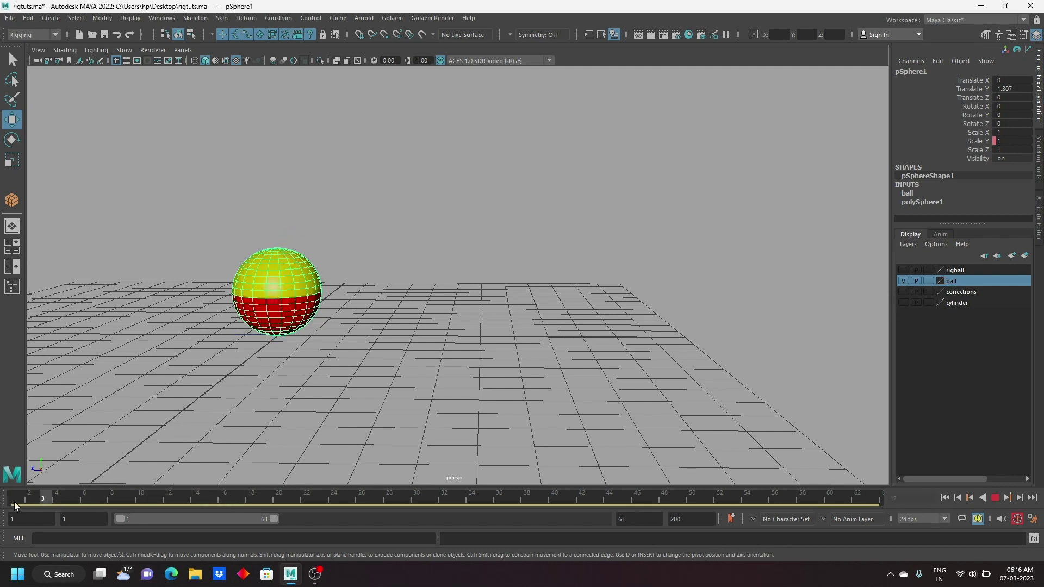
pyautogui.press('s')
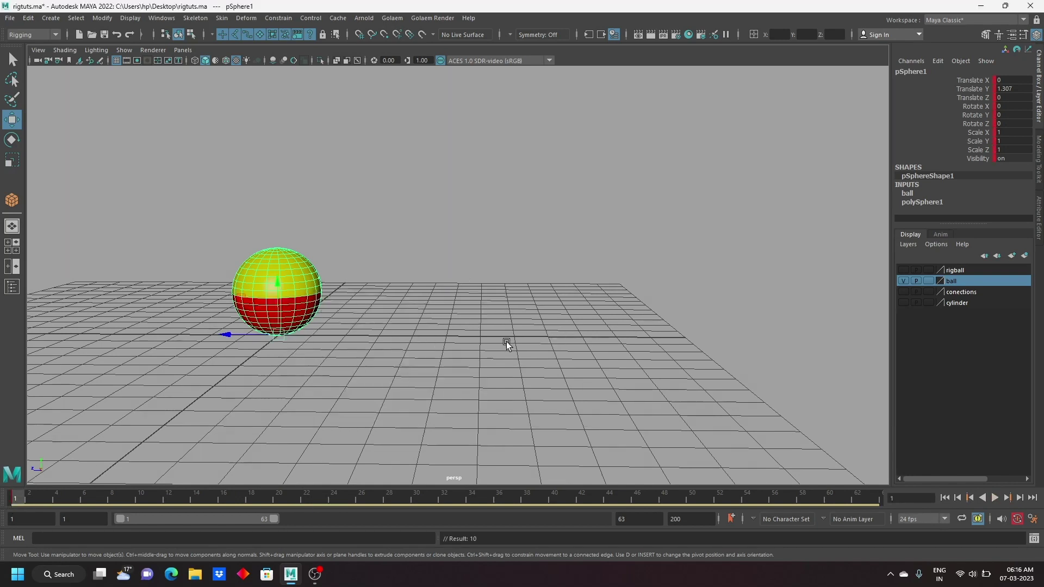
pyautogui.press('space')
pyautogui.press('space')
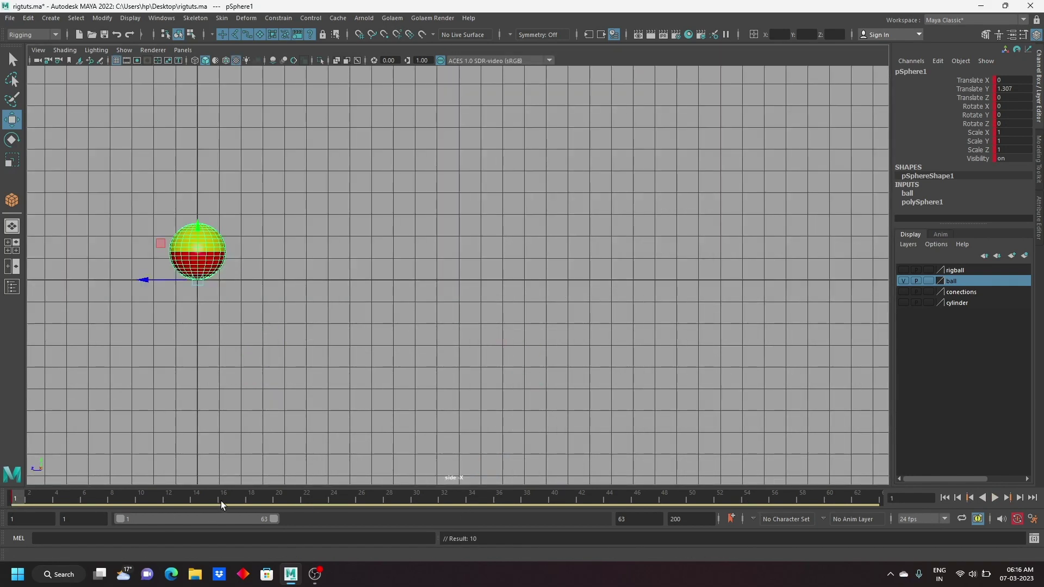
# Step: At frame 8, raise the ball up and forward and rotate it about X by roughly -84 degrees
pyautogui.click(221, 499)
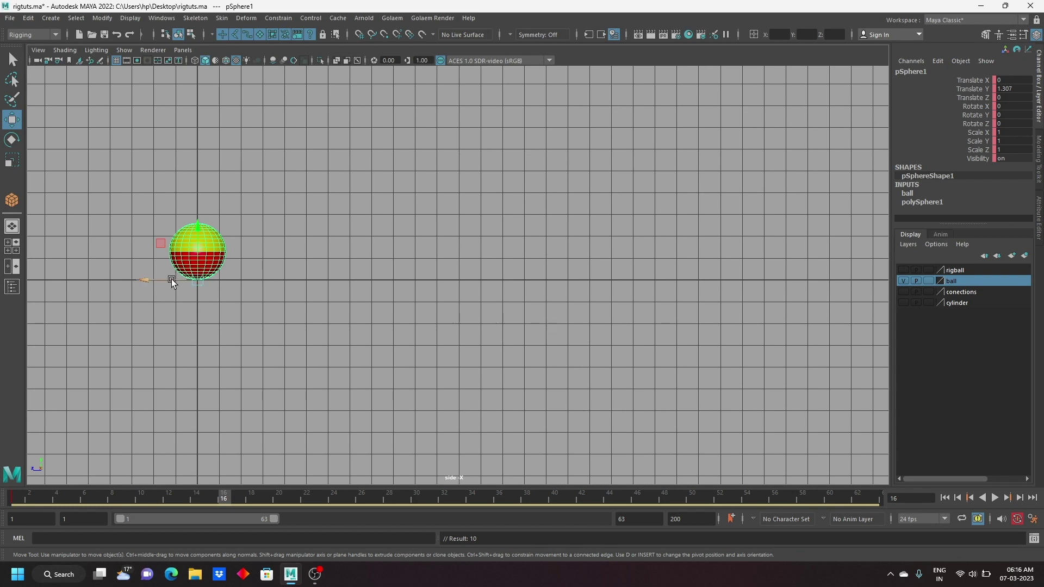
pyautogui.click(110, 503)
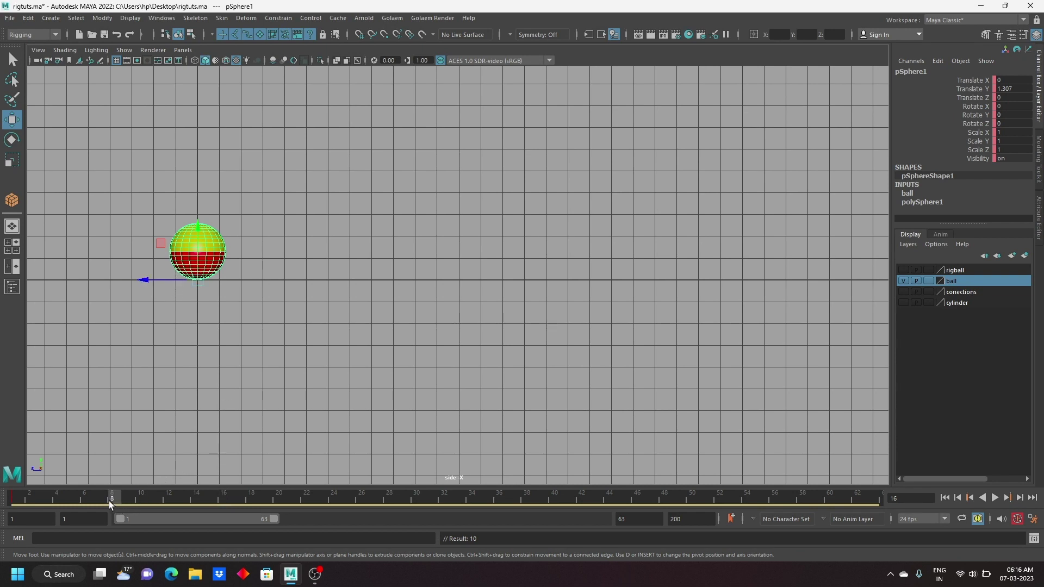
pyautogui.moveTo(189, 291); pyautogui.dragTo(83, 157)
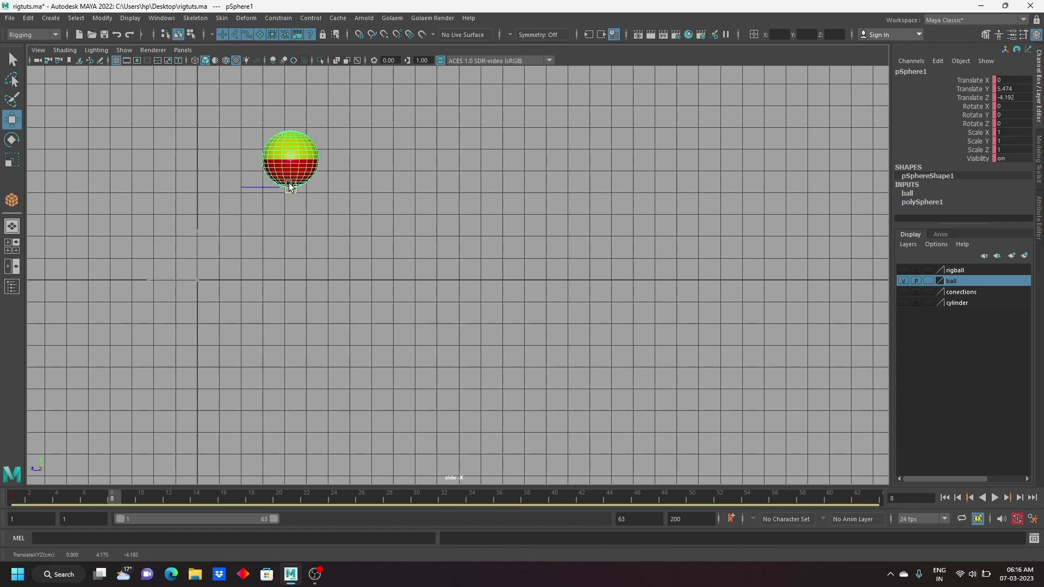
pyautogui.click(11, 140)
pyautogui.moveTo(371, 157); pyautogui.dragTo(354, 223)
# Step: At frame 1, stretch the ball vertically into an ellipsoid, then scrub through to check
pyautogui.moveTo(96, 494); pyautogui.dragTo(16, 493)
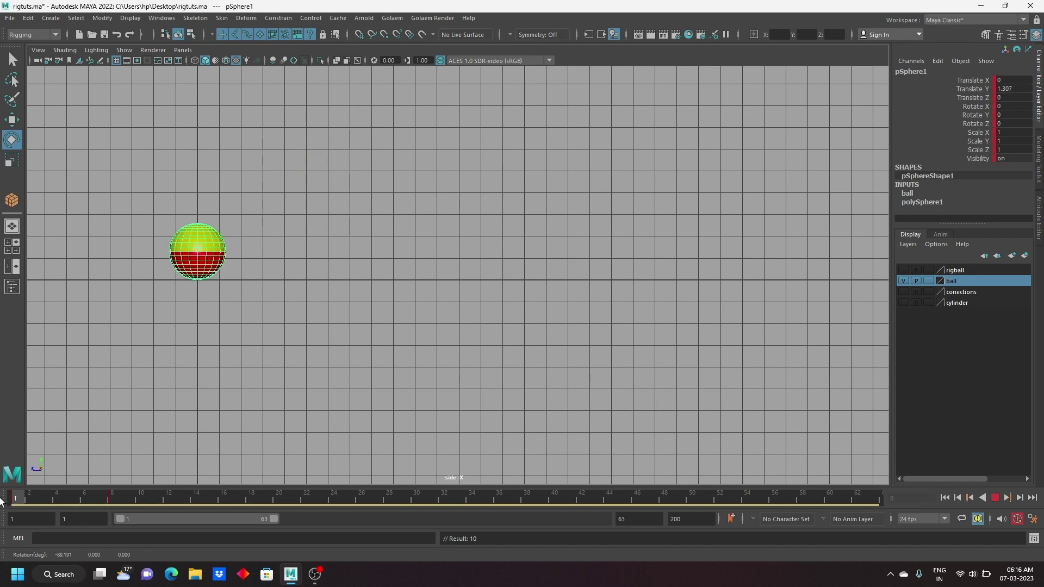
pyautogui.press('r')
pyautogui.moveTo(197, 236); pyautogui.dragTo(195, 197)
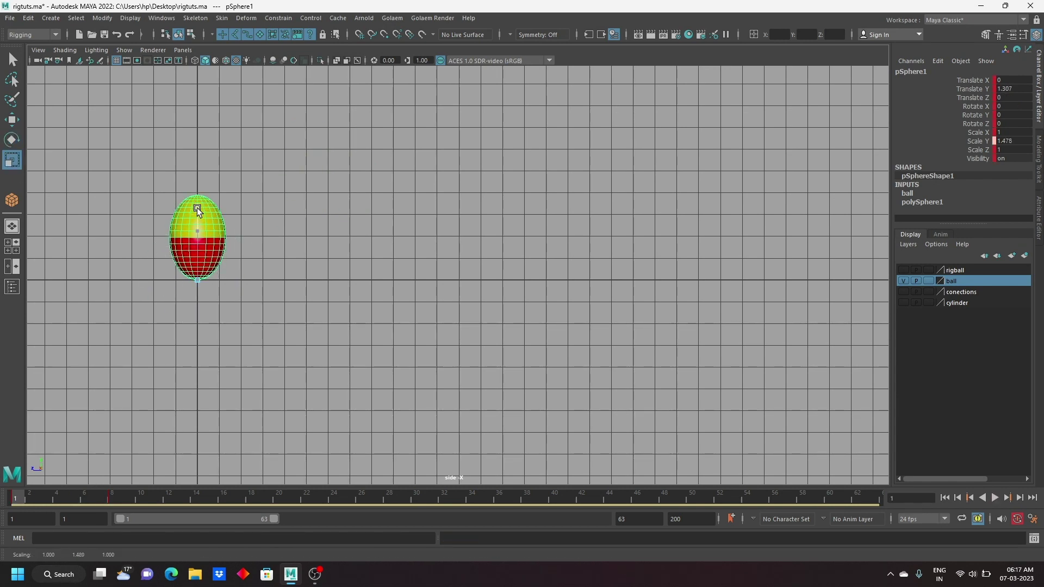
pyautogui.click(111, 496)
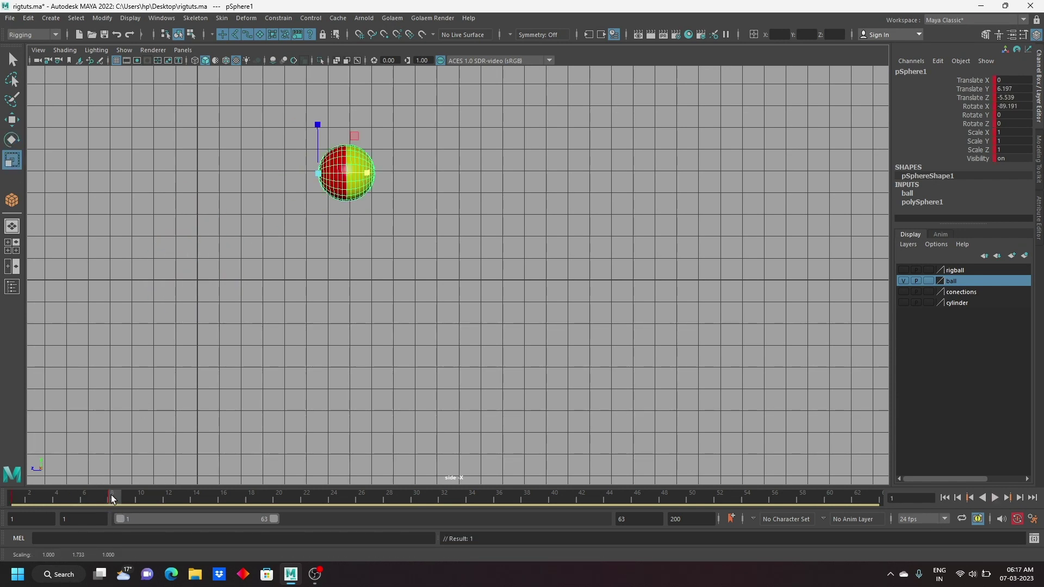
pyautogui.moveTo(112, 498); pyautogui.dragTo(151, 497)
pyautogui.moveTo(223, 507); pyautogui.dragTo(224, 508)
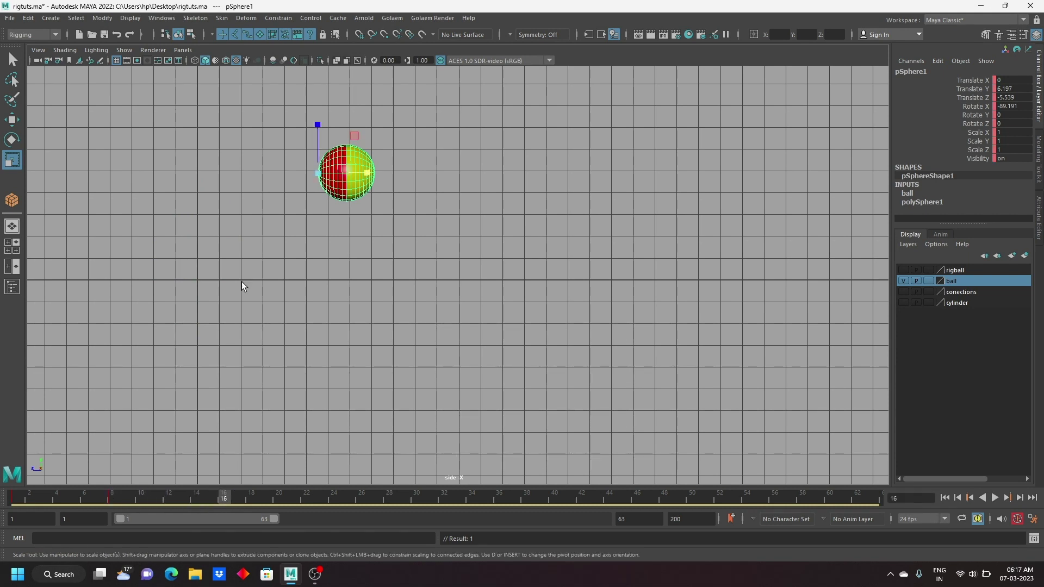
# Step: At frame 16, lower the ball, rotate it around X, and nudge its position
pyautogui.press('w')
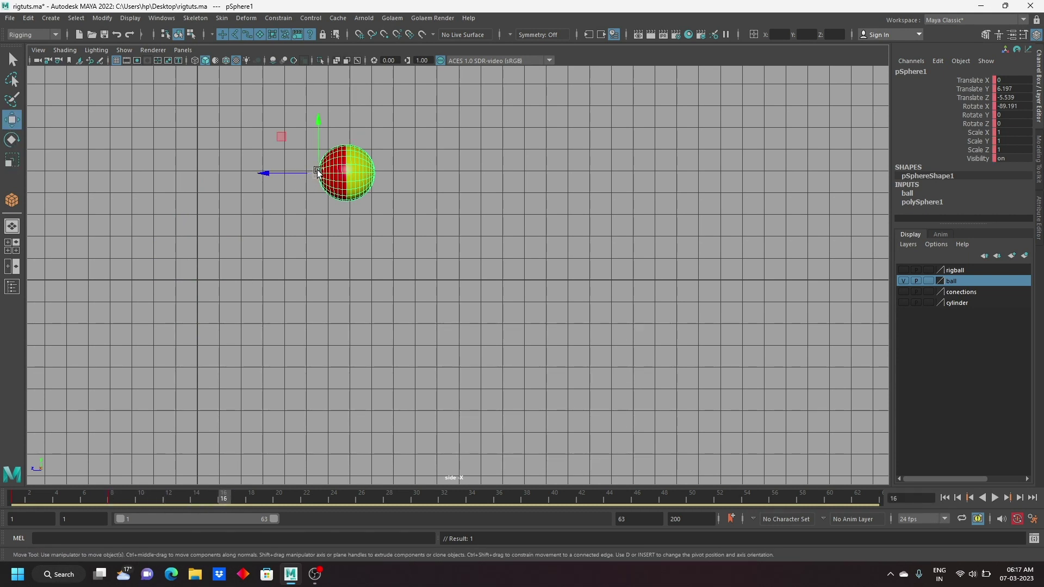
pyautogui.moveTo(319, 172); pyautogui.dragTo(415, 228)
pyautogui.press('e')
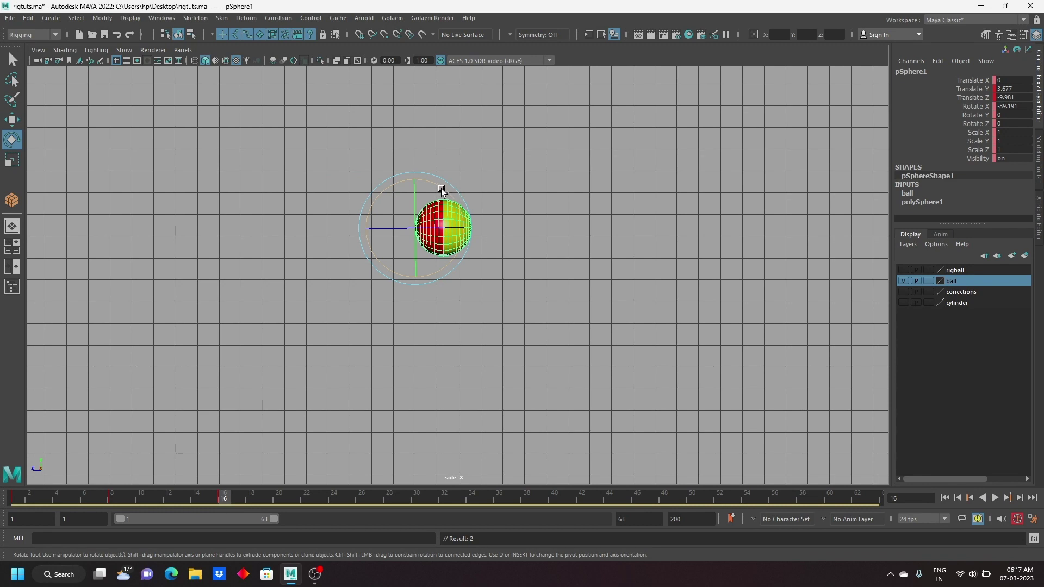
pyautogui.moveTo(441, 189); pyautogui.dragTo(473, 239)
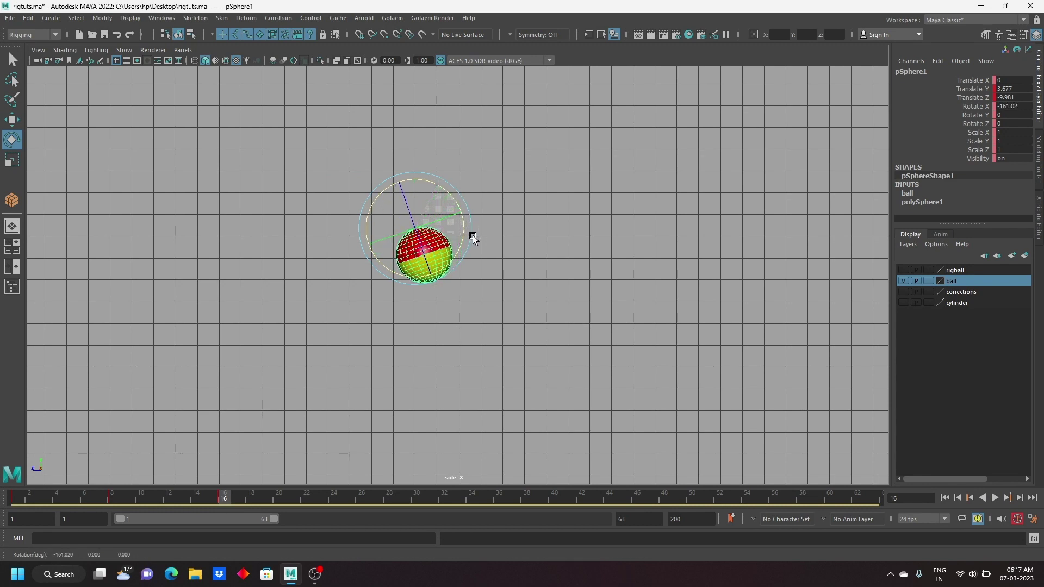
pyautogui.moveTo(465, 223)
pyautogui.mouseDown()
pyautogui.moveTo(433, 182)
pyautogui.moveTo(451, 200)
pyautogui.moveTo(445, 193)
pyautogui.mouseUp()
pyautogui.press('w')
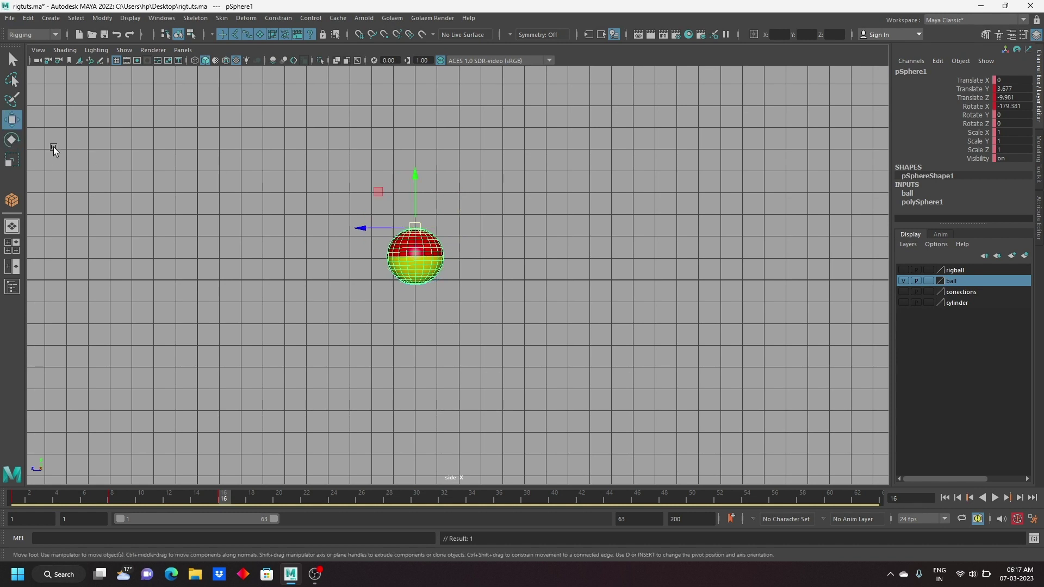
pyautogui.moveTo(422, 246); pyautogui.dragTo(444, 276)
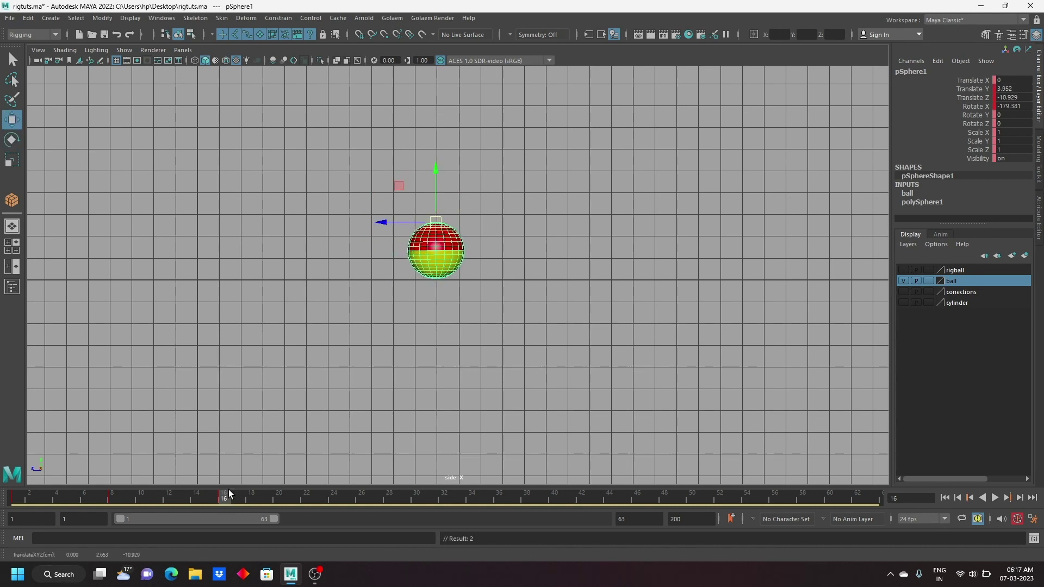
# Step: Select the timeline key range up to frame 16 and shift it later
pyautogui.moveTo(224, 501); pyautogui.dragTo(1, 492)
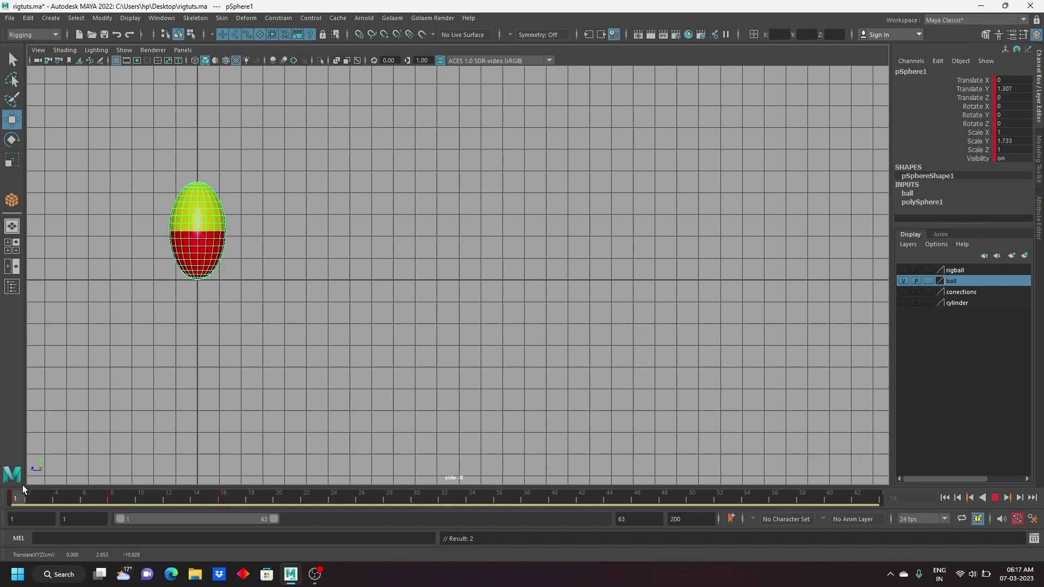
pyautogui.click(232, 496)
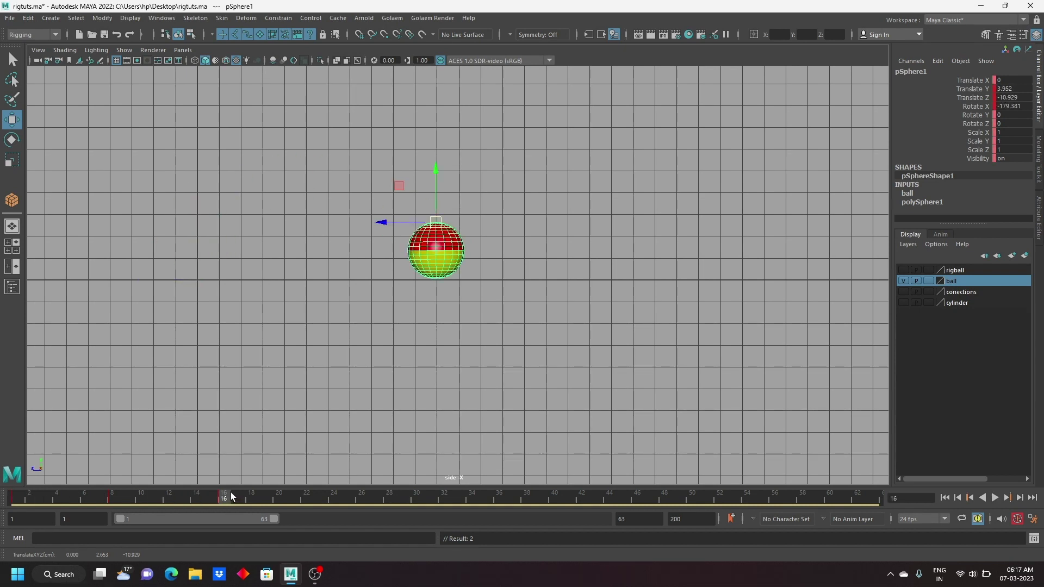
pyautogui.keyDown('shift'); pyautogui.moveTo(232, 497); pyautogui.dragTo(12, 496); pyautogui.keyUp('shift')
pyautogui.moveTo(116, 498); pyautogui.dragTo(206, 501)
pyautogui.moveTo(31, 502); pyautogui.dragTo(14, 501)
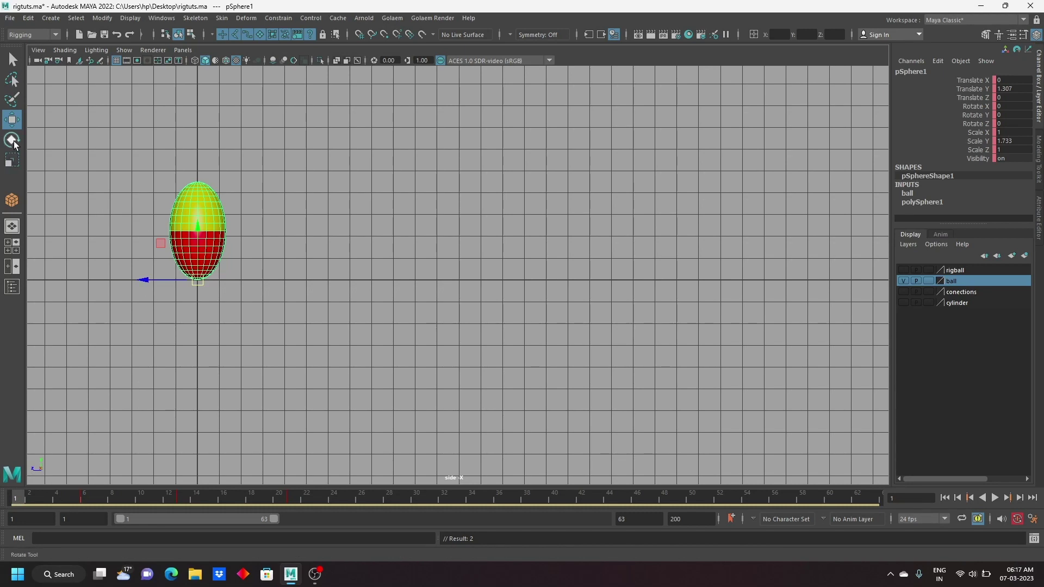
# Step: Key the ball's scale at frame 1, then squash, stretch and raise it at frame 3
pyautogui.click(12, 160)
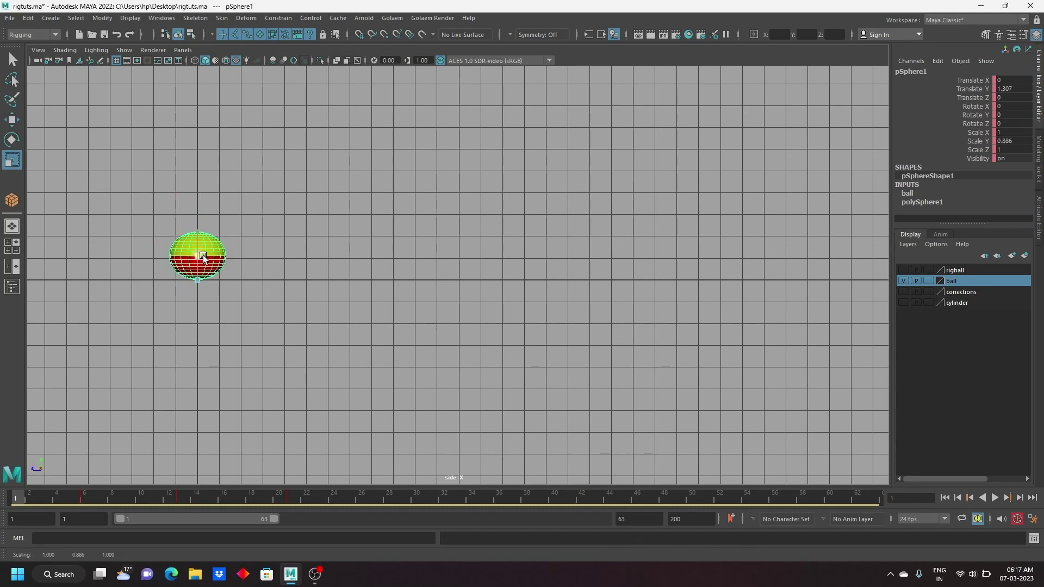
pyautogui.press('s')
pyautogui.click(46, 498)
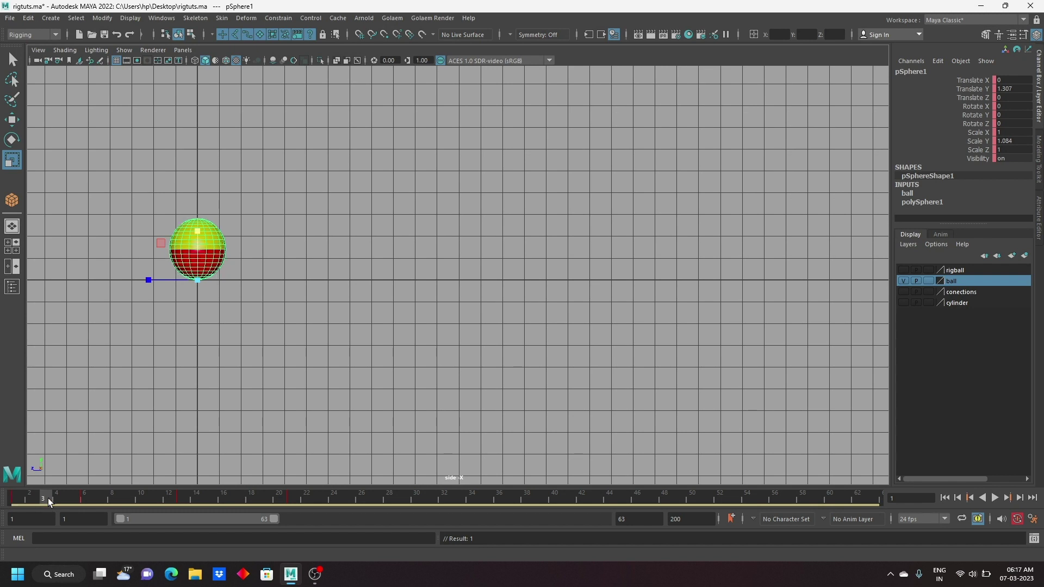
pyautogui.moveTo(187, 225)
pyautogui.mouseDown()
pyautogui.moveTo(69, 502)
pyautogui.moveTo(292, 523)
pyautogui.mouseUp()
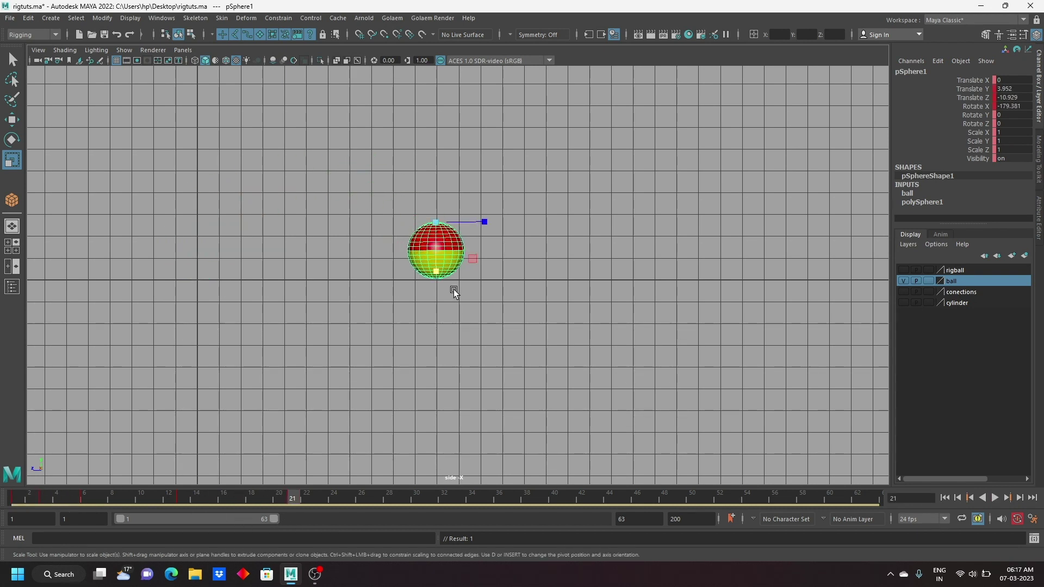
pyautogui.moveTo(439, 280); pyautogui.dragTo(443, 307)
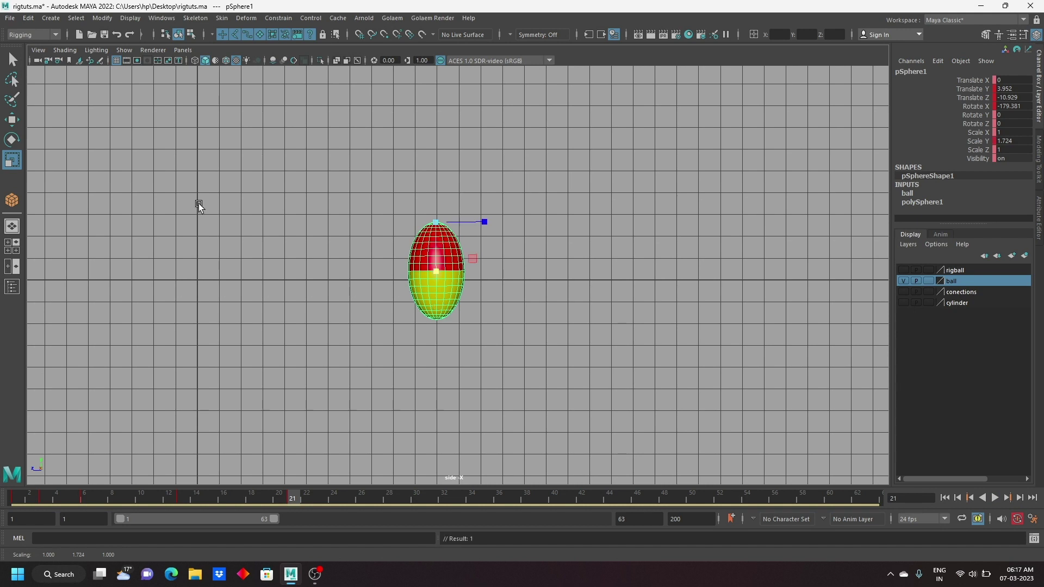
pyautogui.click(11, 119)
pyautogui.moveTo(437, 194); pyautogui.dragTo(436, 152)
# Step: Around frame 21, shorten the ball slightly and lower it toward the ground, then play back
pyautogui.hotkey('alt', 'v')
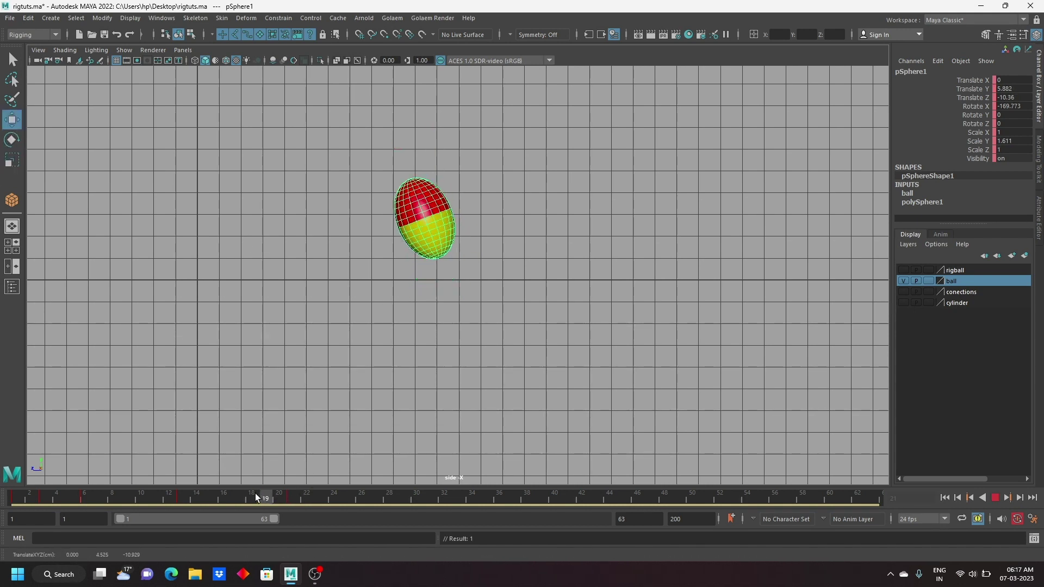
pyautogui.moveTo(265, 494); pyautogui.dragTo(336, 504)
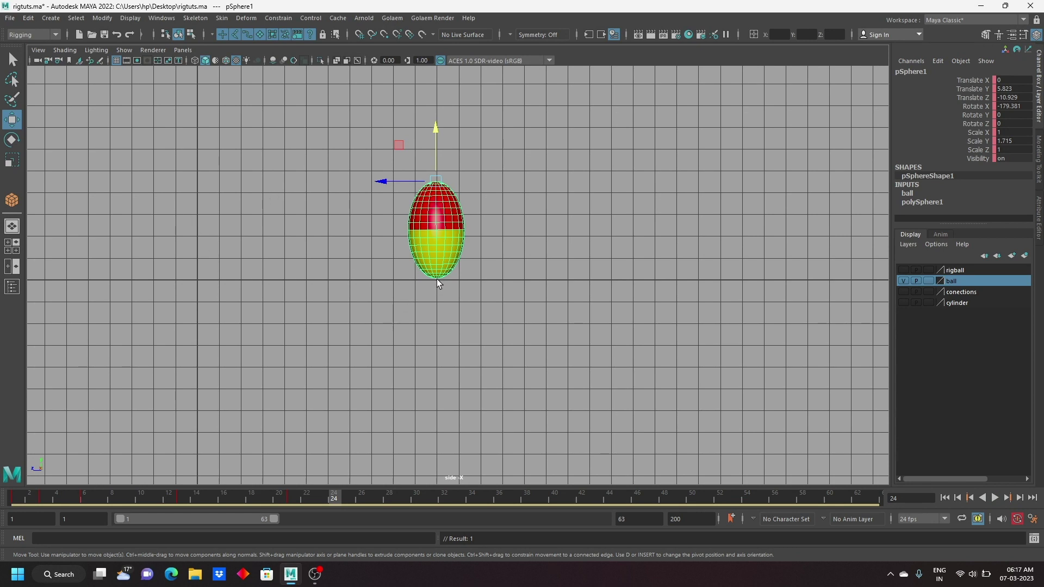
pyautogui.press('r')
pyautogui.moveTo(434, 239); pyautogui.dragTo(435, 193)
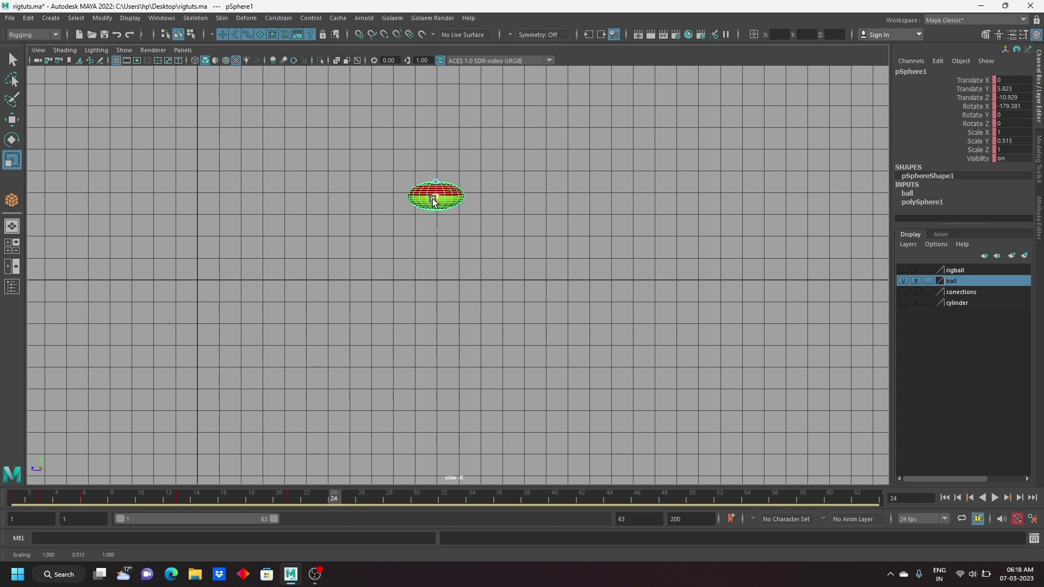
pyautogui.click(9, 124)
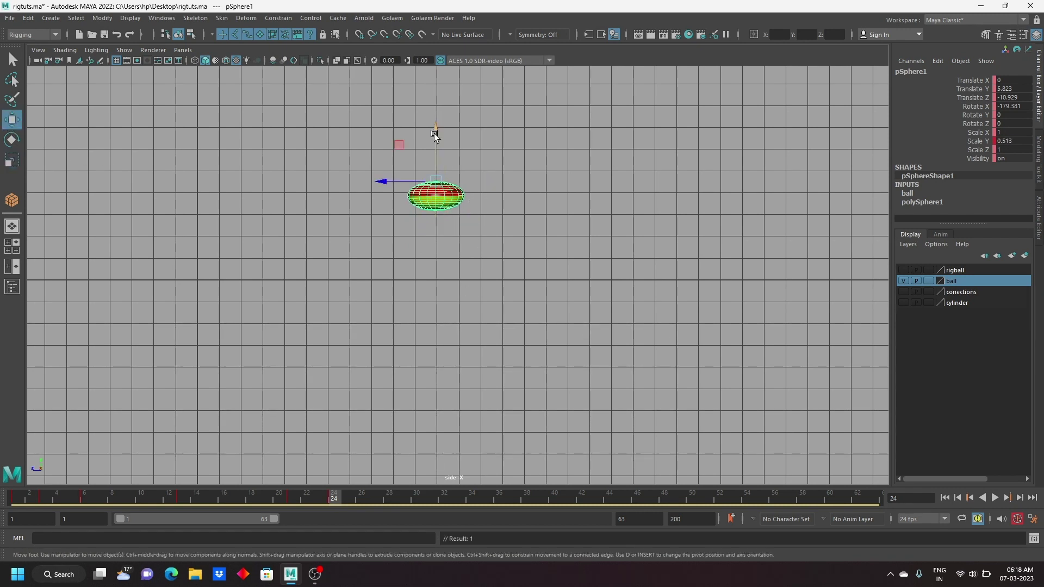
pyautogui.moveTo(433, 133); pyautogui.dragTo(445, 197)
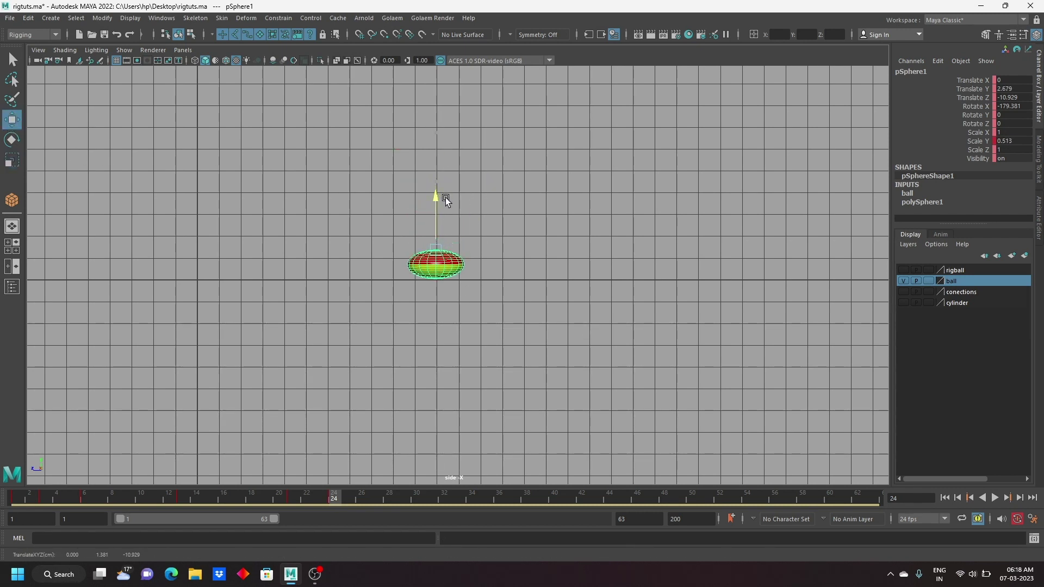
pyautogui.hotkey('alt', 'v')
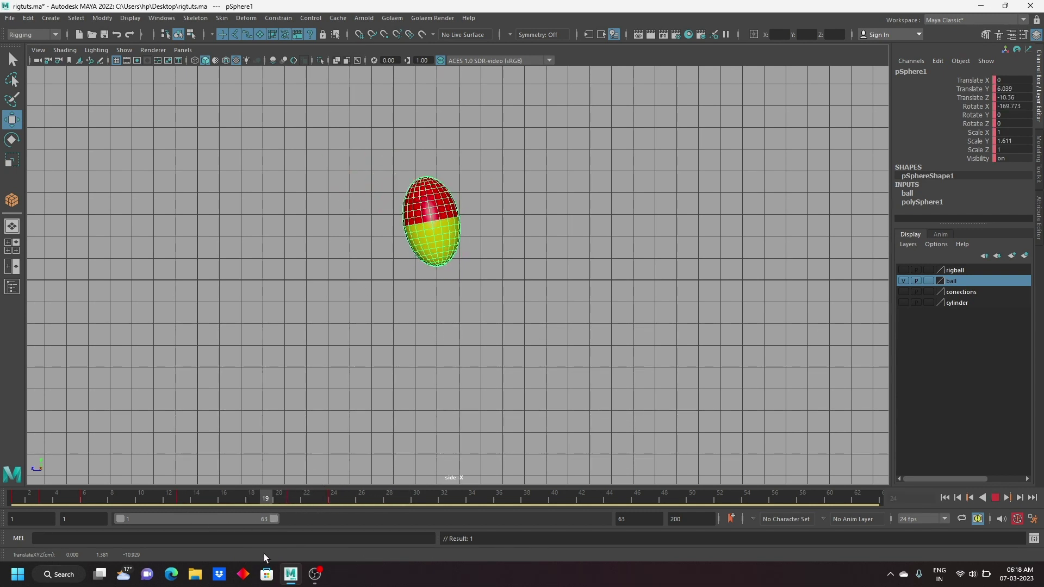
pyautogui.hotkey('alt', 'v')
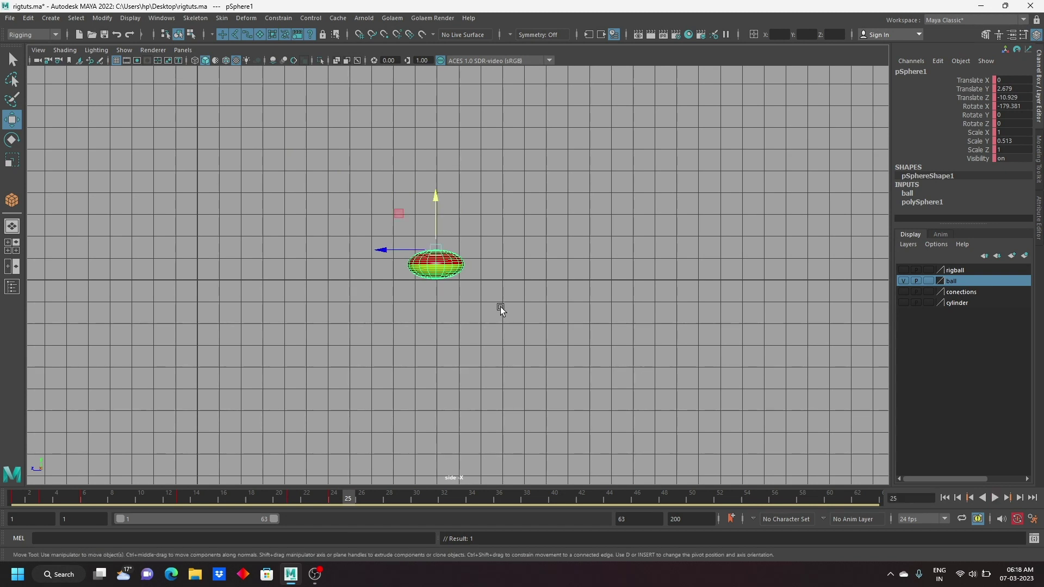
# Step: Replay the bounce, return to frame 1, and select frames 1–26 on the timeline
pyautogui.scroll(3, 498, 308)
pyautogui.scroll(2, 495, 308)
pyautogui.scroll(2, 468, 311)
pyautogui.scroll(3, 441, 315)
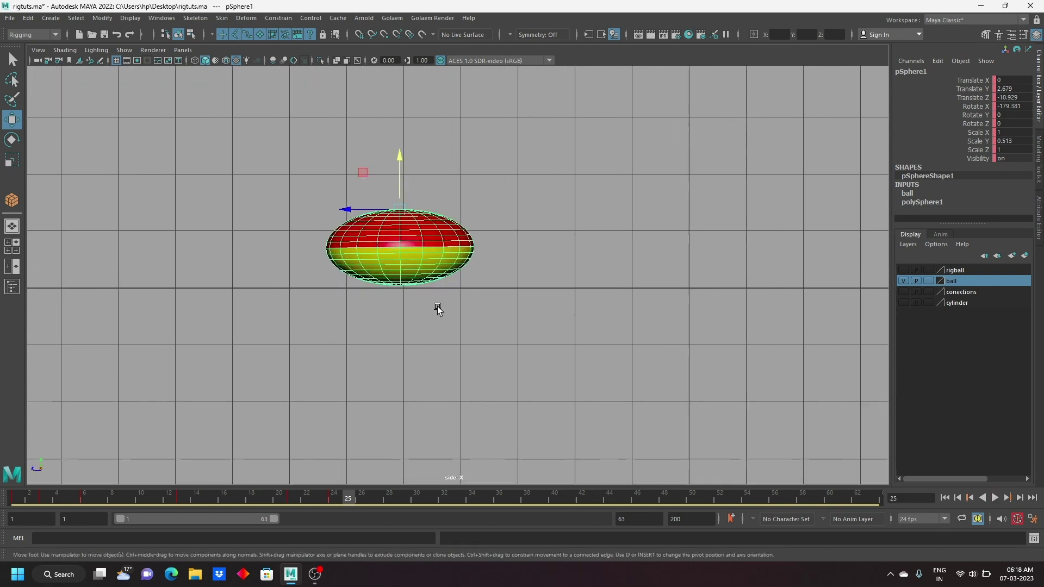
pyautogui.hotkey('alt', 'v')
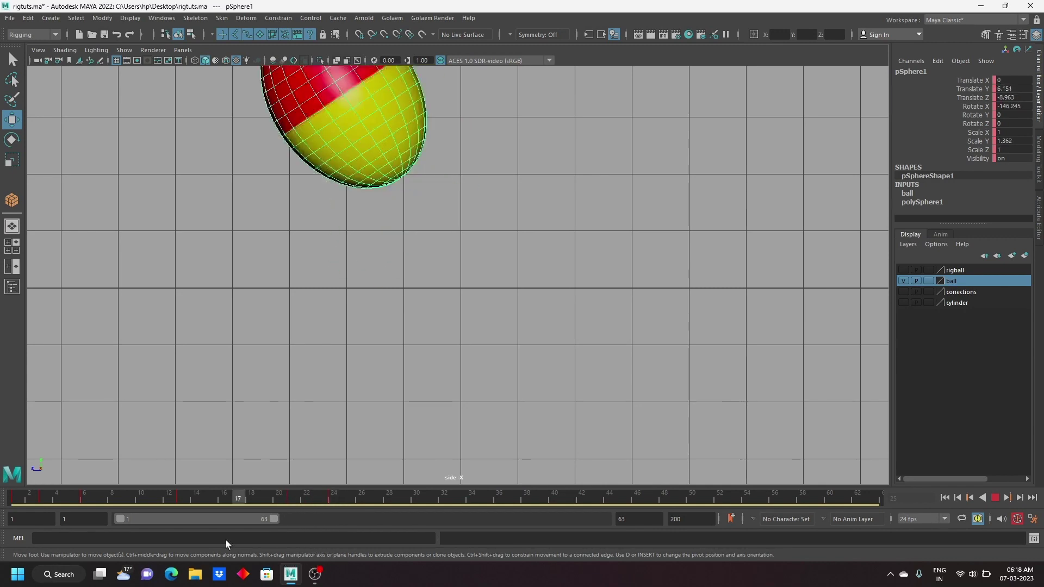
pyautogui.click(17, 498)
pyautogui.scroll(-3, 367, 325)
pyautogui.scroll(-2, 366, 324)
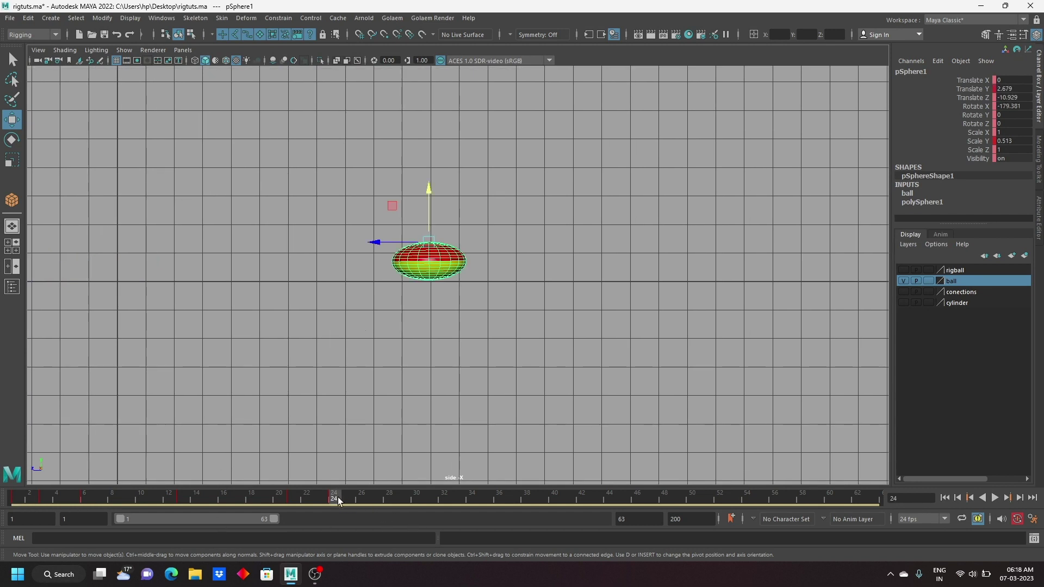
pyautogui.keyDown('shift'); pyautogui.moveTo(338, 498); pyautogui.dragTo(14, 498); pyautogui.keyUp('shift')
# Step: Delete the keys in the selected 1–26 frame range and return to the perspective view
pyautogui.rightClick(247, 502)
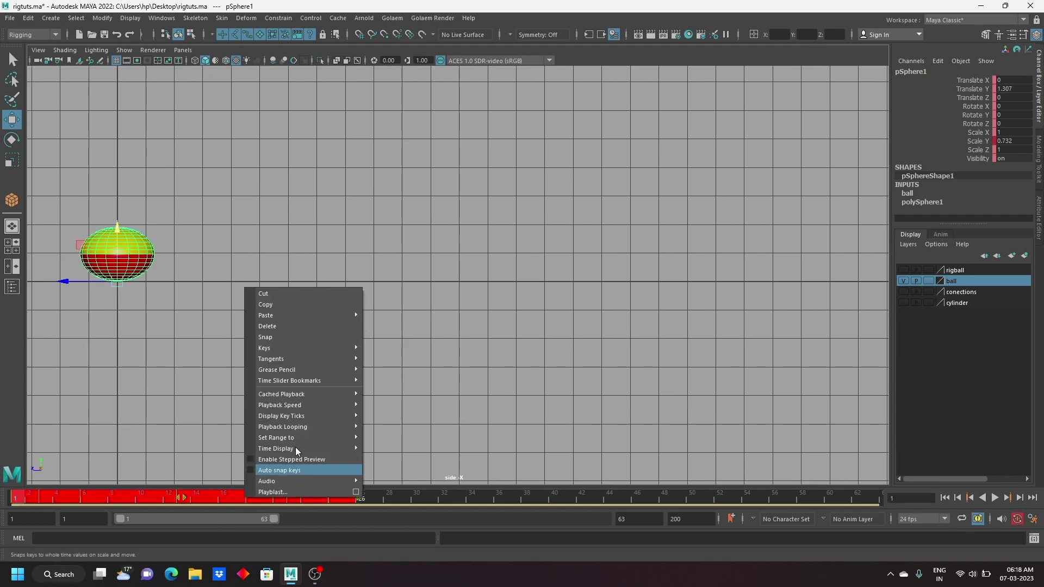
pyautogui.click(299, 325)
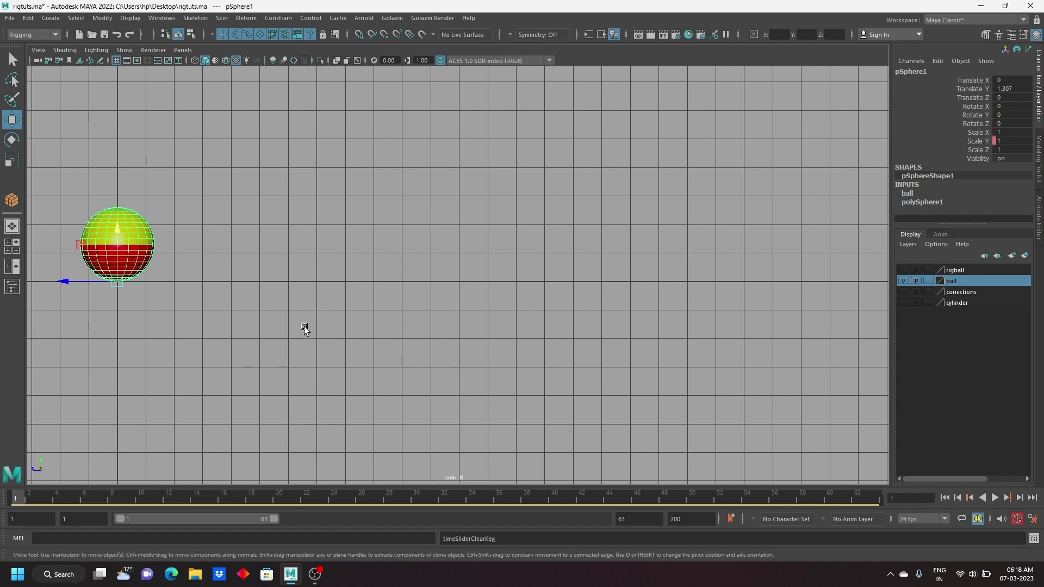
pyautogui.press('space')
pyautogui.press('space')
pyautogui.moveTo(526, 269)
pyautogui.keyDown('alt'); pyautogui.mouseDown()
pyautogui.moveTo(439, 321)
pyautogui.moveTo(505, 266)
pyautogui.mouseUp(); pyautogui.keyUp('alt')
pyautogui.click(456, 206)
pyautogui.hotkey('ctrl', 'z')
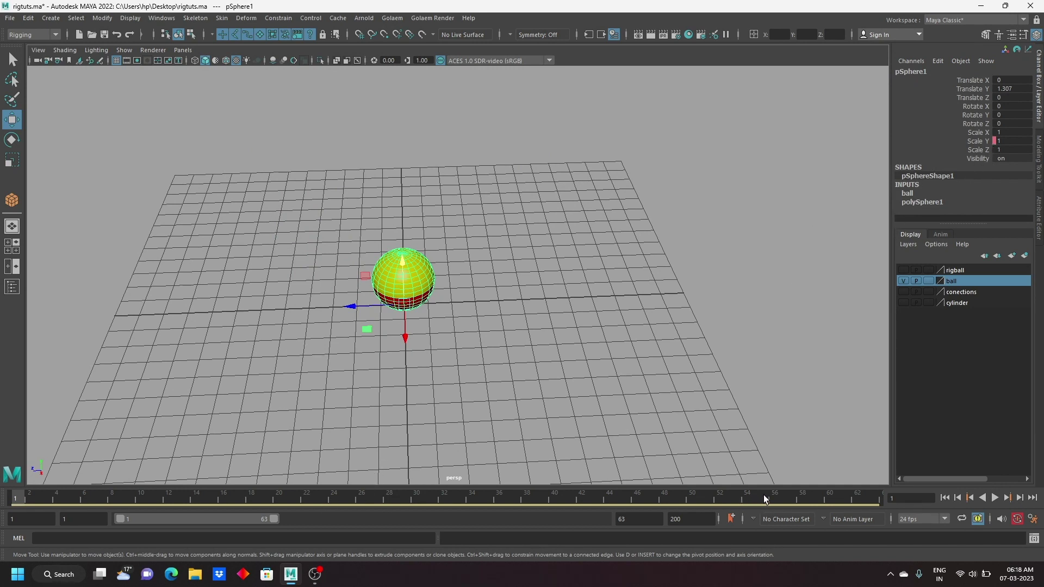
# Step: Break the connection on the ball's Scale Y channel
pyautogui.click(976, 142)
pyautogui.rightClick(976, 142)
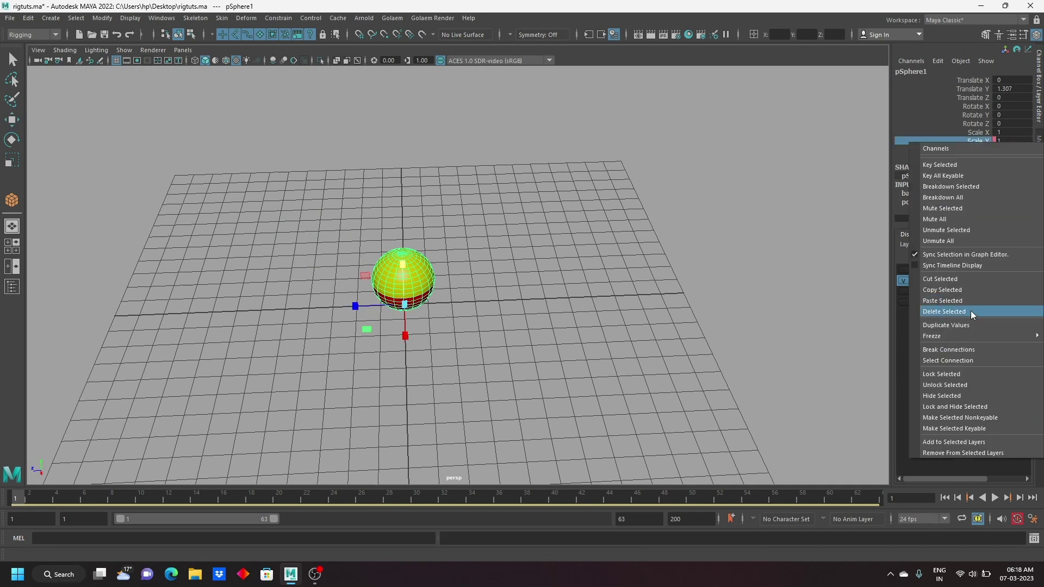
pyautogui.click(964, 349)
# Step: Draw a NURBS circle on the grid and note the ball's Translate Y of 1.307
pyautogui.click(51, 18)
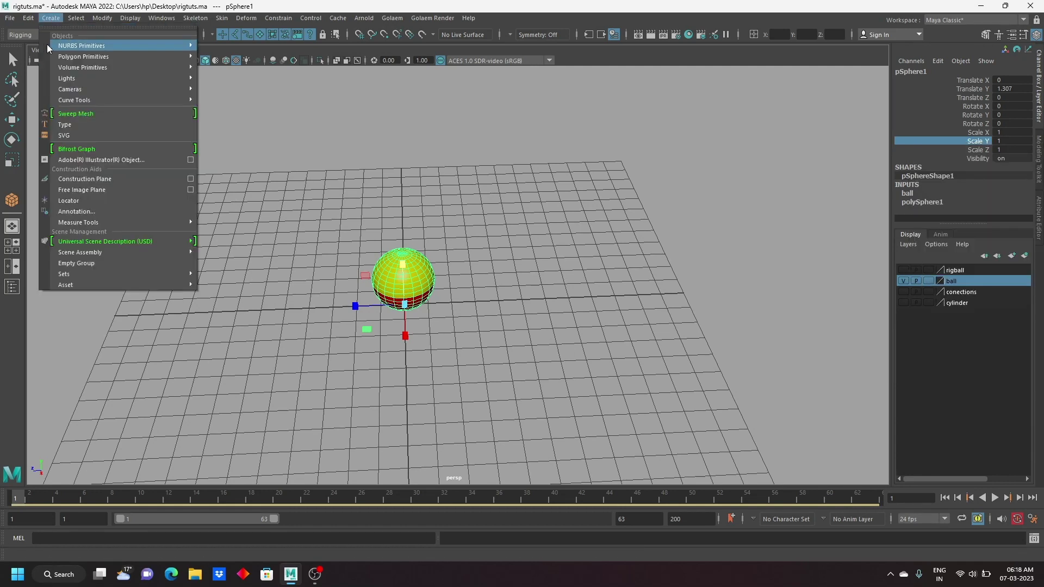
pyautogui.moveTo(82, 45)
pyautogui.click(234, 106)
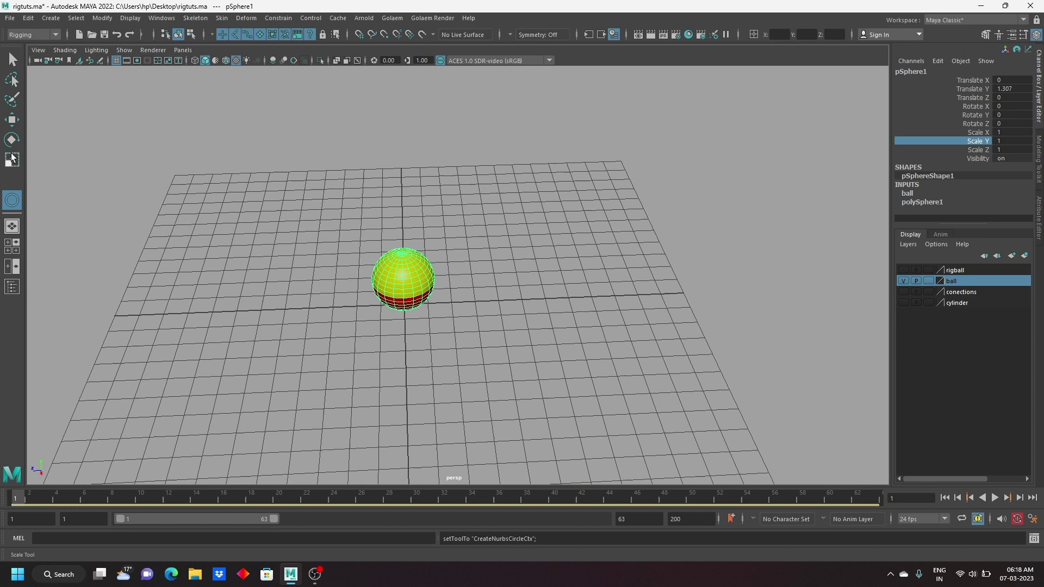
pyautogui.moveTo(574, 357); pyautogui.dragTo(614, 379)
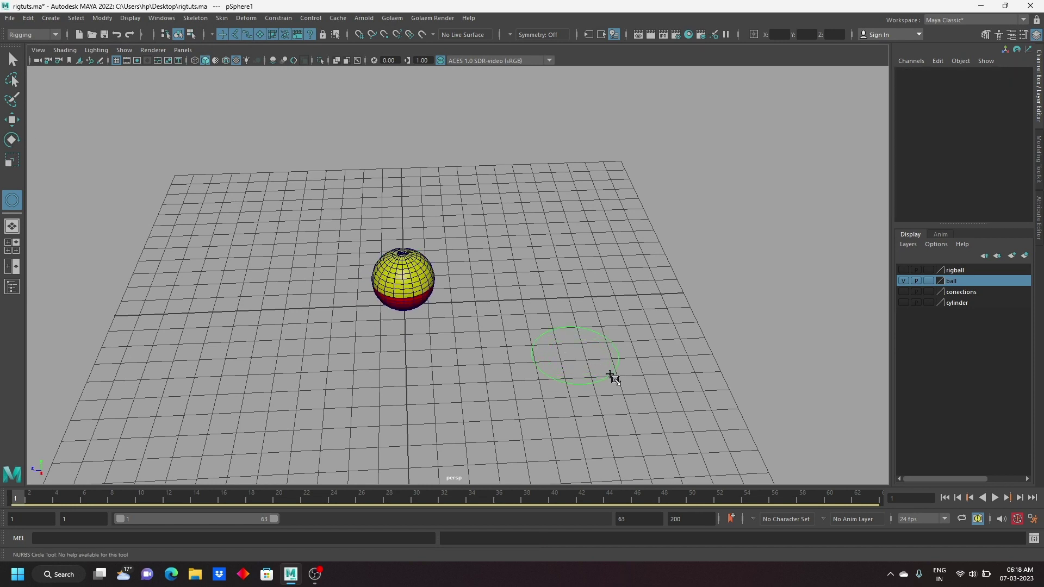
pyautogui.hotkey('ctrl', 'z')
pyautogui.press('w')
pyautogui.doubleClick(1010, 88)
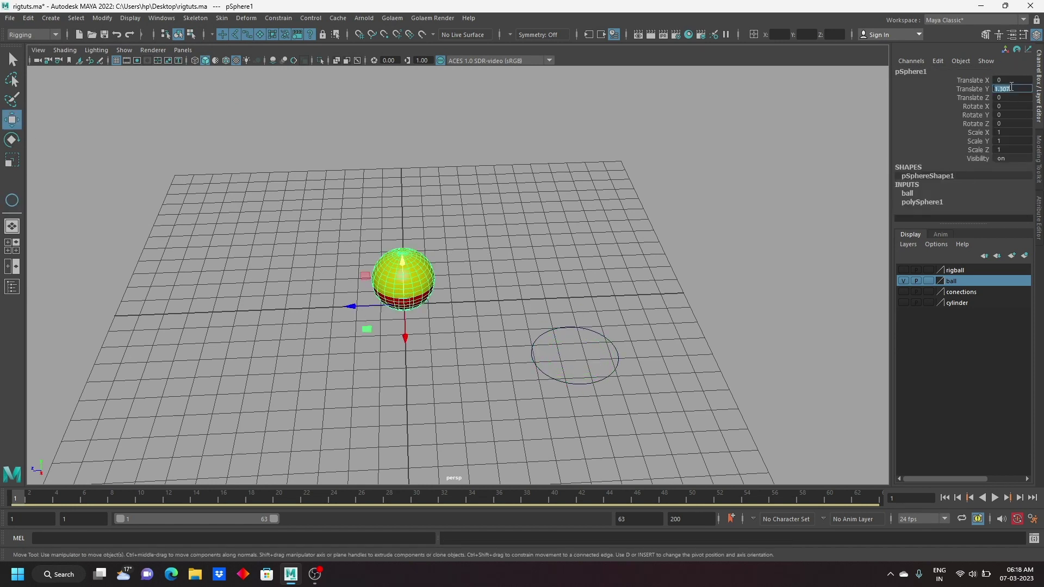
pyautogui.click(575, 327)
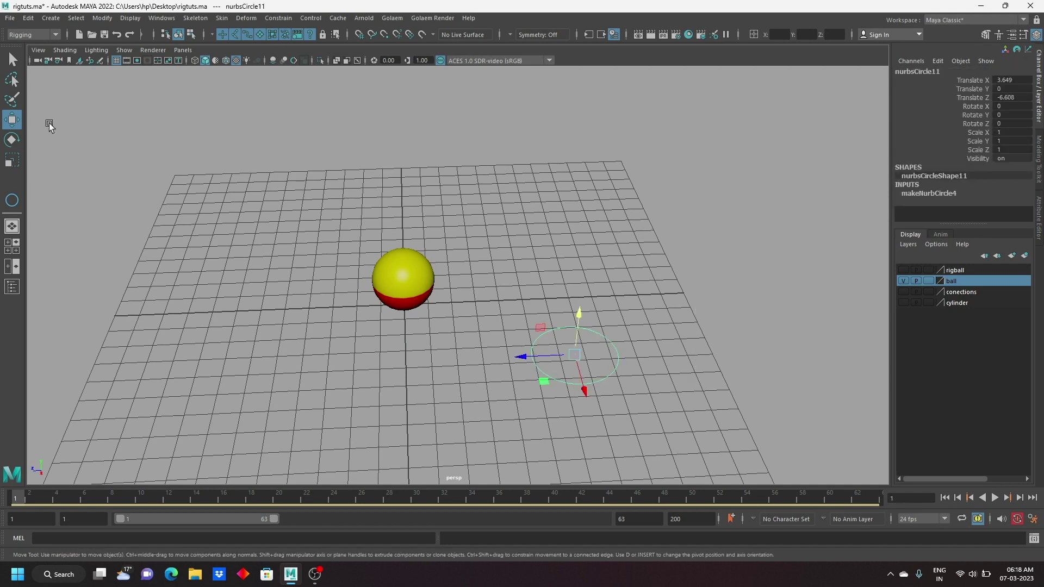
# Step: Match all of the circle's transforms to the ball
pyautogui.keyDown('alt'); pyautogui.moveTo(324, 253); pyautogui.dragTo(449, 345); pyautogui.keyUp('alt')
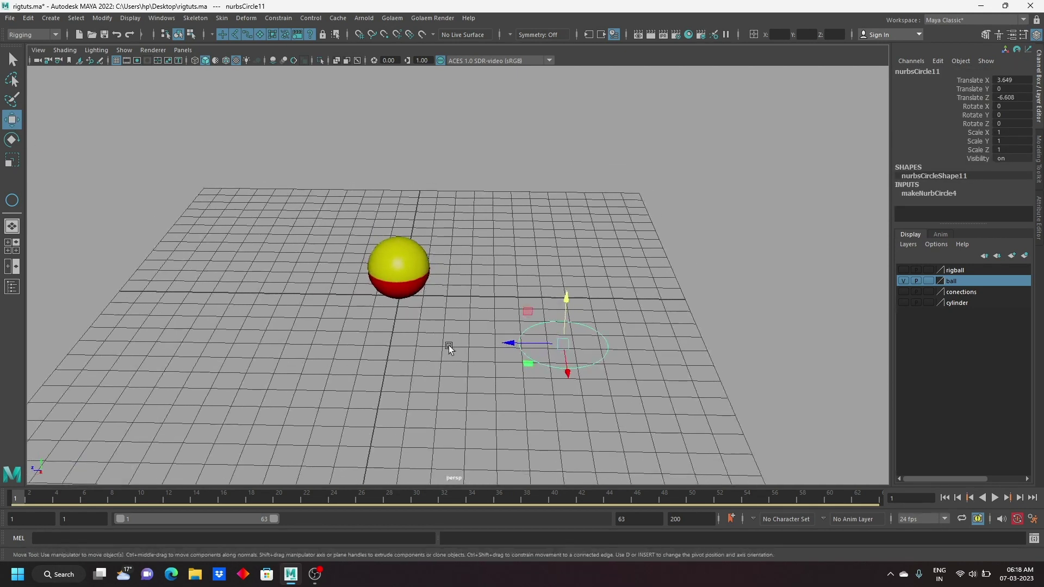
pyautogui.click(417, 288)
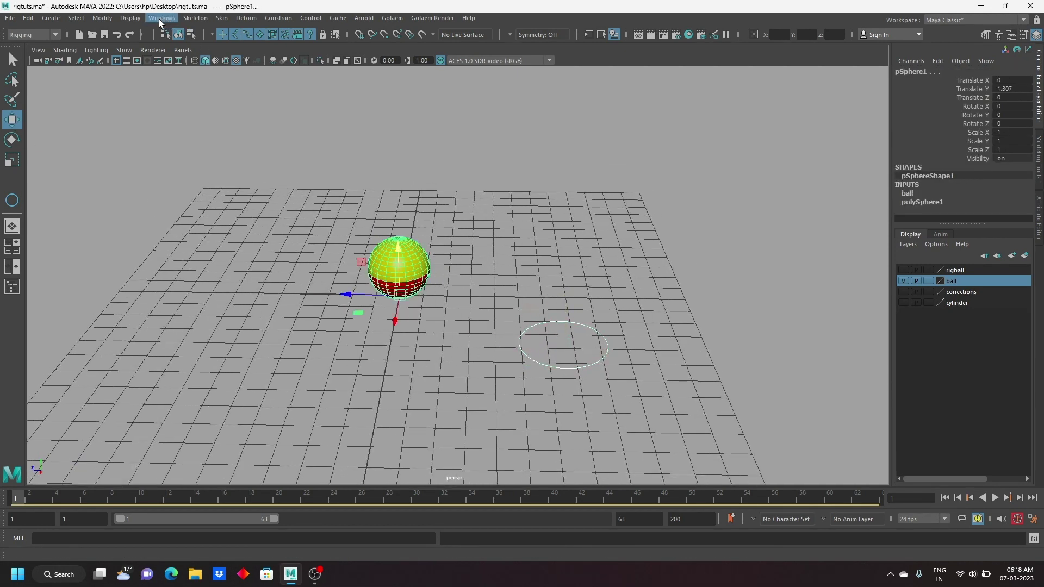
pyautogui.click(129, 18)
pyautogui.moveTo(141, 77)
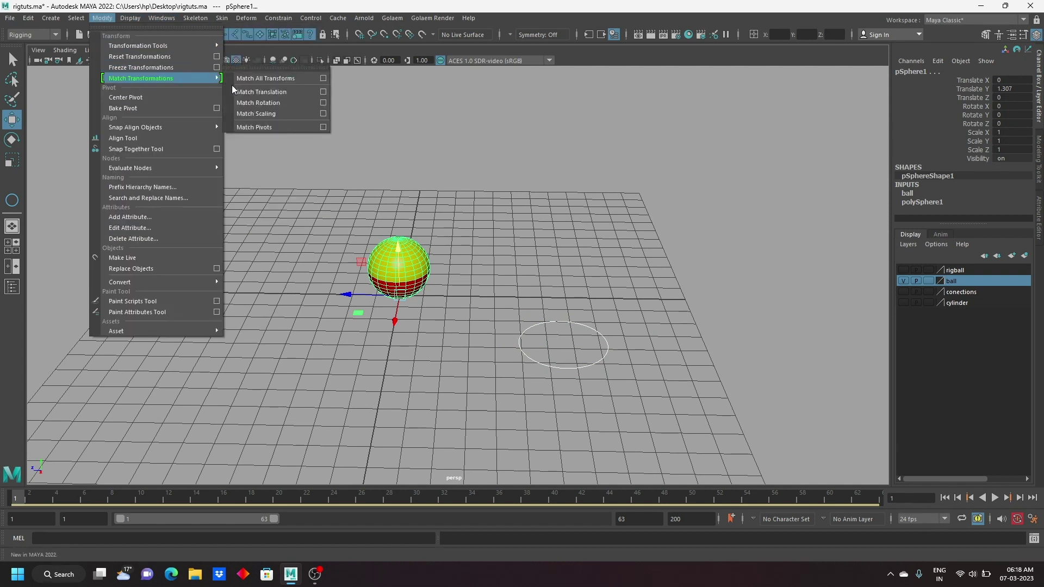
pyautogui.click(273, 77)
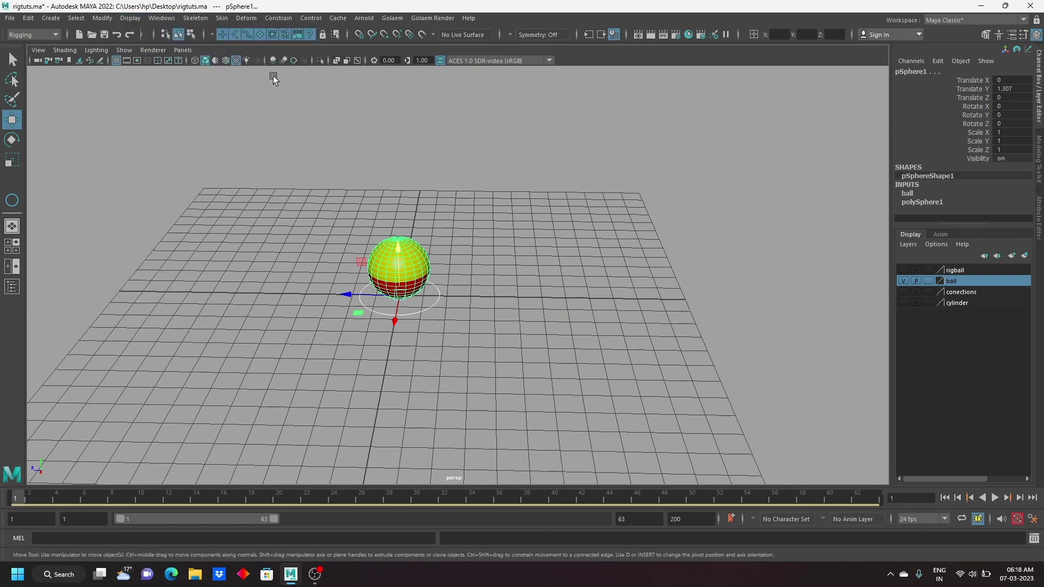
# Step: Raise the circle up to ring the middle of the ball
pyautogui.moveTo(494, 380)
pyautogui.keyDown('alt'); pyautogui.mouseDown()
pyautogui.moveTo(455, 325)
pyautogui.moveTo(457, 286)
pyautogui.mouseUp(); pyautogui.keyUp('alt')
pyautogui.click(426, 291)
pyautogui.moveTo(406, 237); pyautogui.dragTo(393, 203)
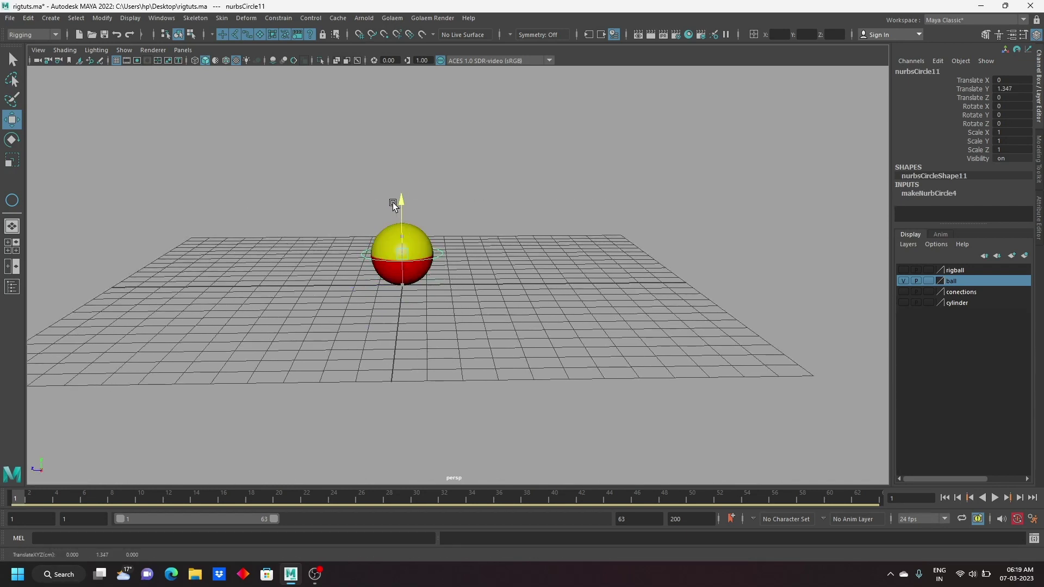
pyautogui.scroll(3, 430, 275)
# Step: Centre the ball's pivot
pyautogui.click(419, 337)
pyautogui.click(392, 212)
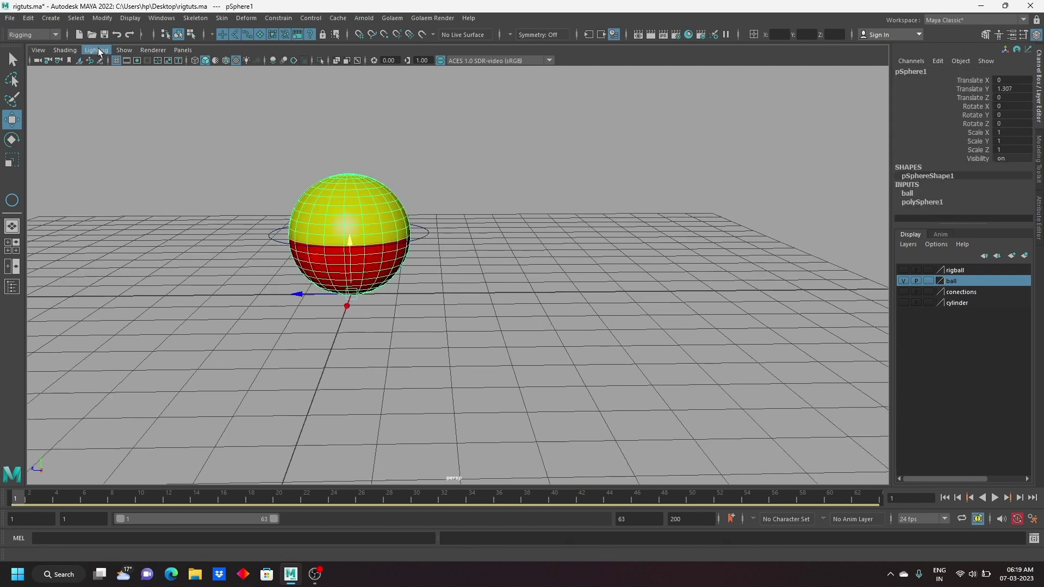
pyautogui.click(101, 19)
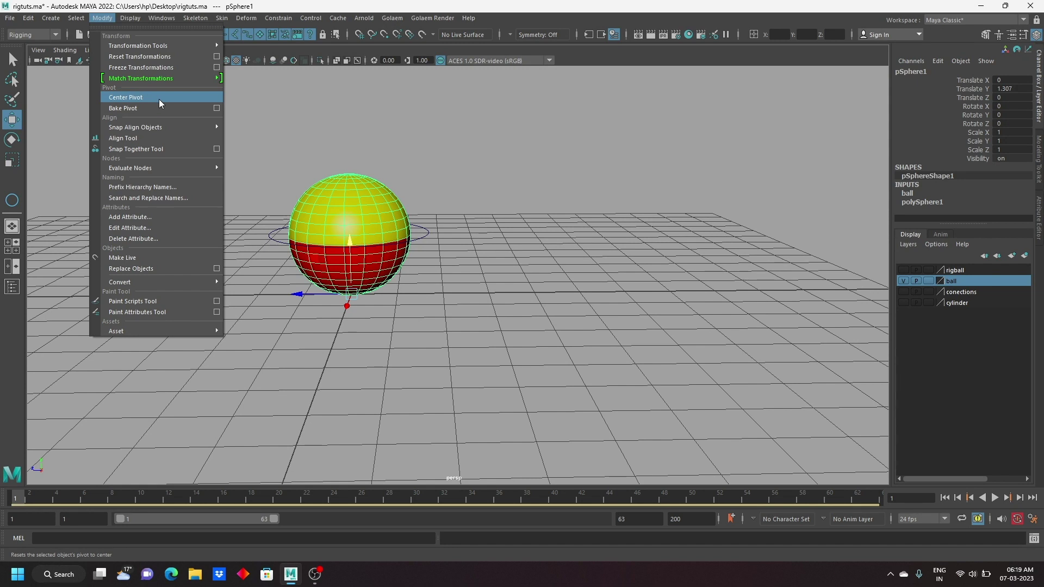
pyautogui.click(159, 99)
# Step: Re-match the circle's transforms to the ball's centred pivot
pyautogui.click(422, 231)
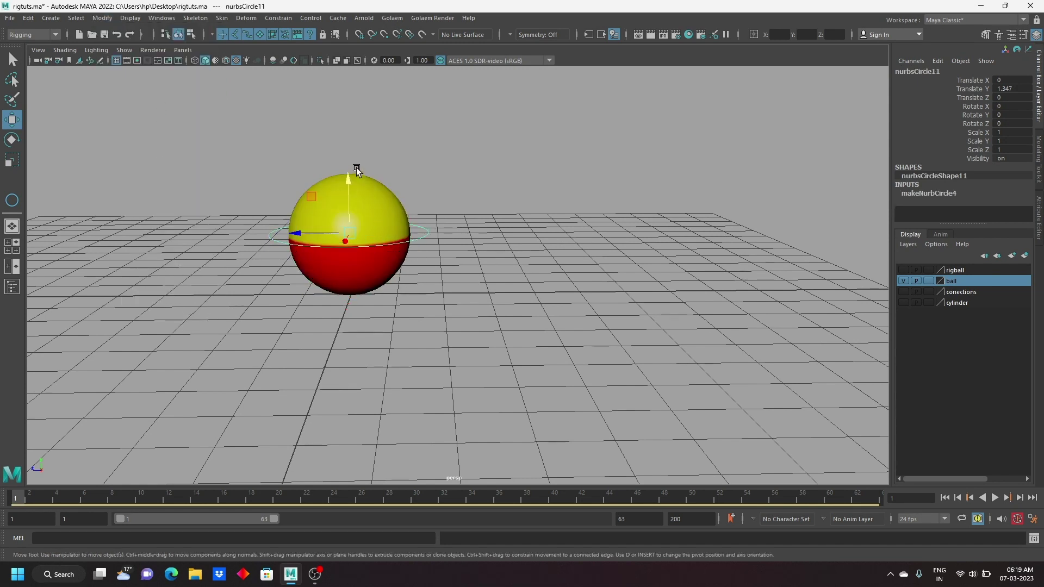
pyautogui.click(357, 169)
pyautogui.click(94, 22)
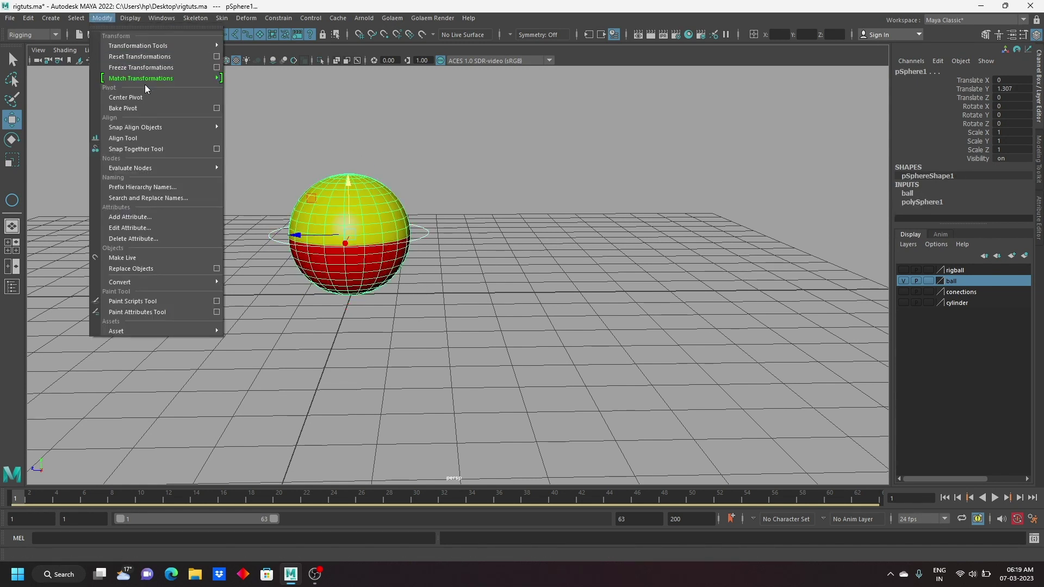
pyautogui.moveTo(141, 77)
pyautogui.click(261, 78)
pyautogui.click(448, 240)
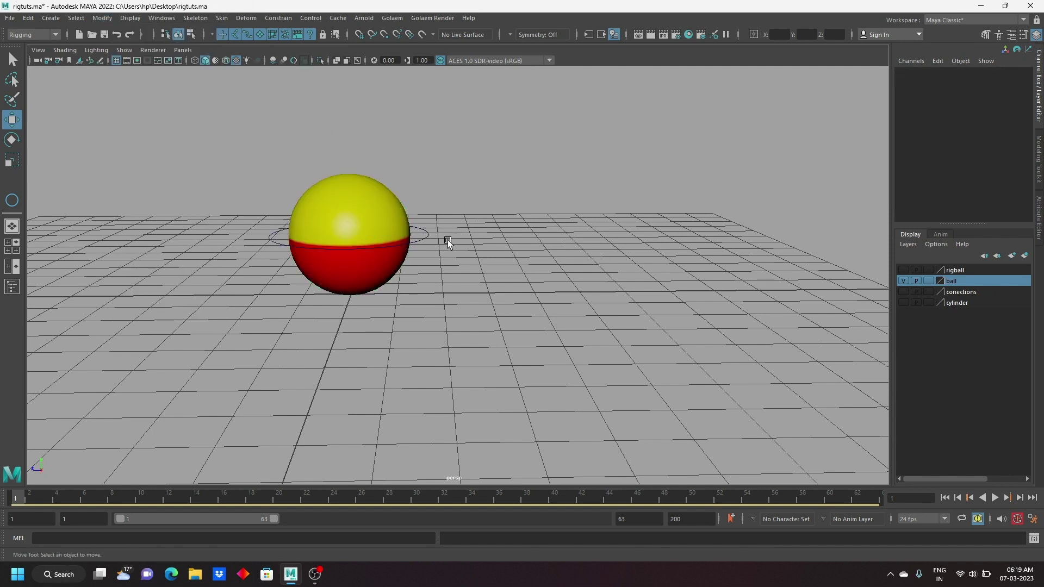
pyautogui.click(419, 233)
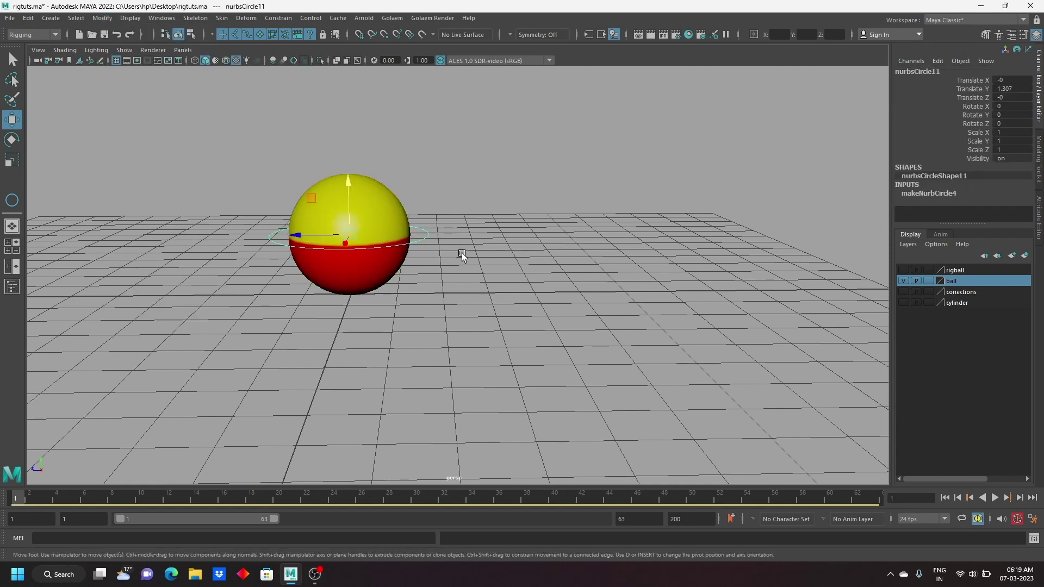
# Step: Duplicate the circle control, move the copy above the ball, and shrink it to about 0.47
pyautogui.hotkey('ctrl', 'd')
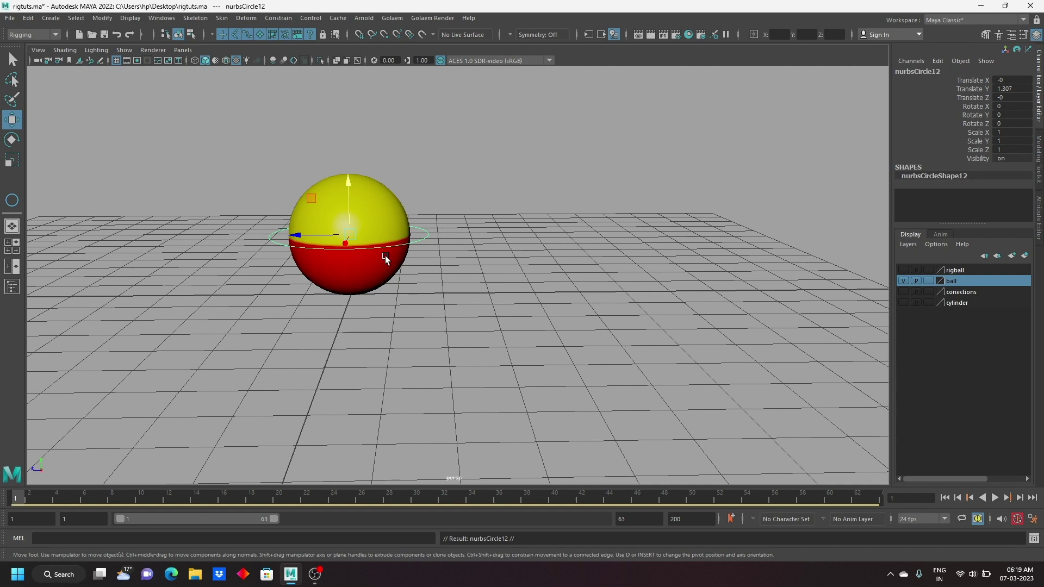
pyautogui.moveTo(348, 187); pyautogui.dragTo(335, 122)
pyautogui.click(12, 161)
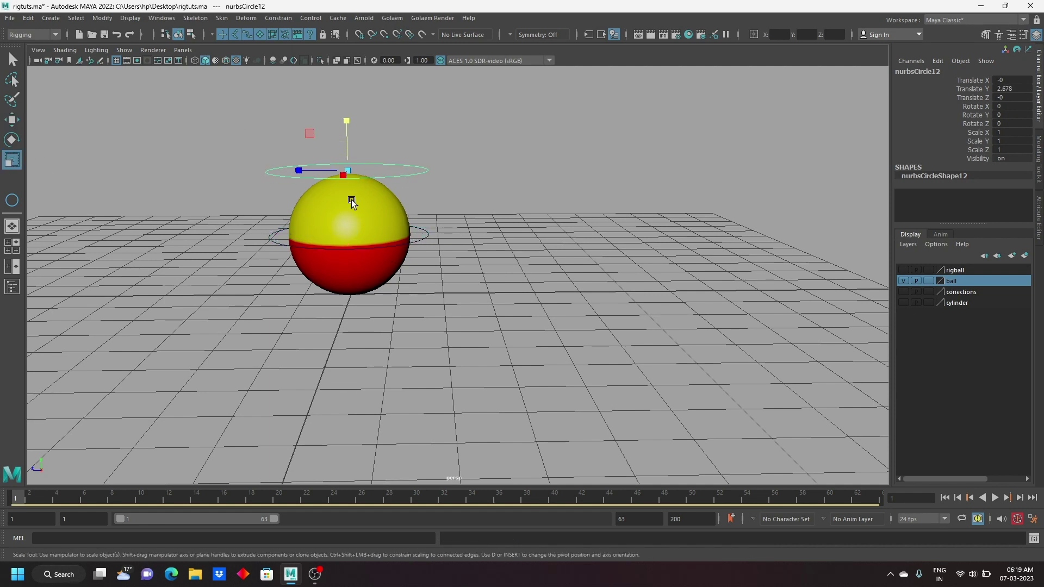
pyautogui.moveTo(396, 188)
pyautogui.keyDown('alt'); pyautogui.mouseDown()
pyautogui.moveTo(391, 217)
pyautogui.moveTo(267, 257)
pyautogui.moveTo(56, 140)
pyautogui.mouseUp(); pyautogui.keyUp('alt')
pyautogui.click(12, 120)
# Step: Switch to wireframe and snap the smaller circle onto the ball's top pole
pyautogui.keyDown('alt'); pyautogui.moveTo(253, 210); pyautogui.dragTo(317, 277); pyautogui.keyUp('alt')
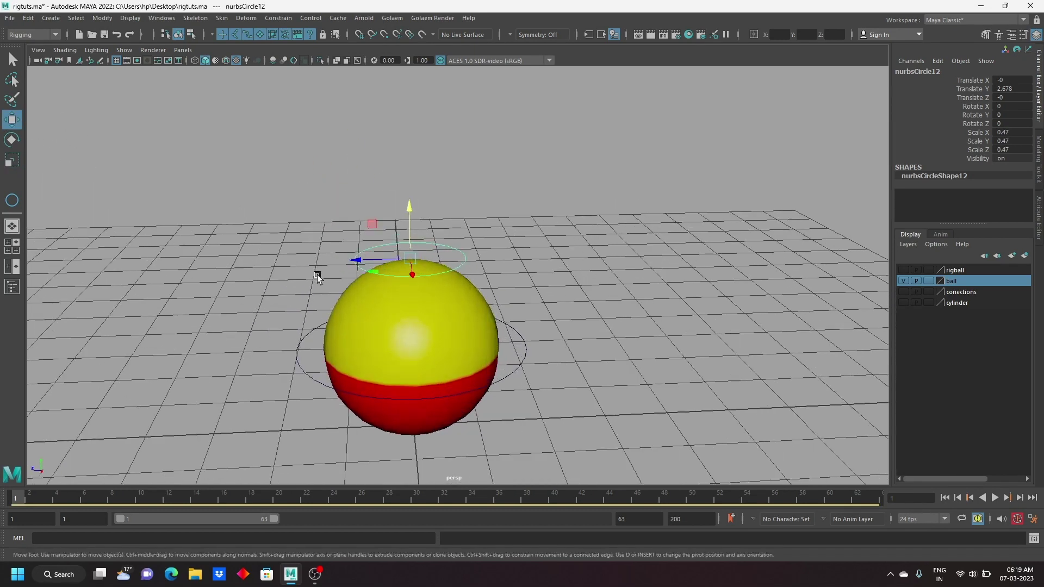
pyautogui.press('4')
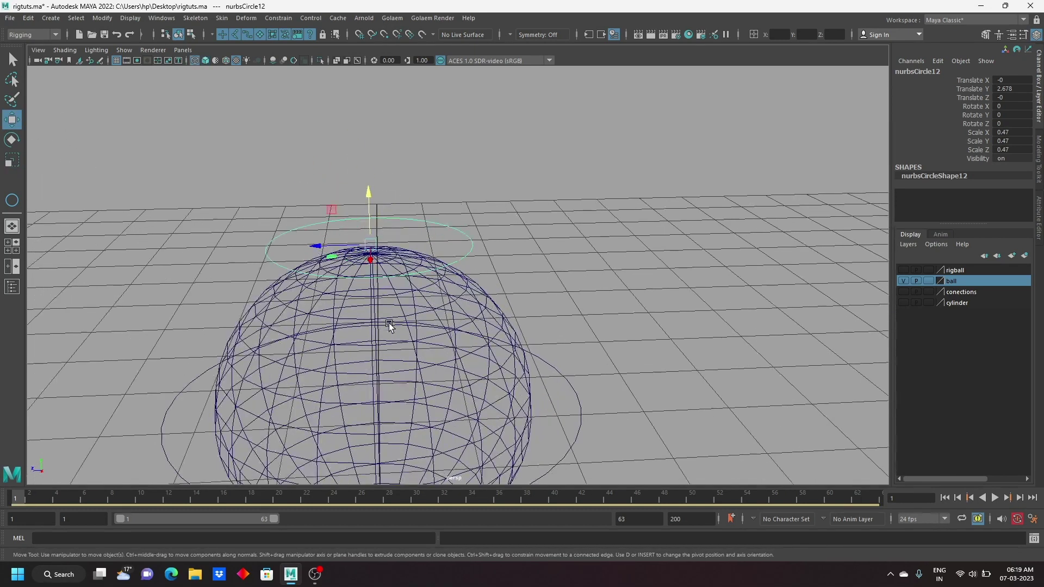
pyautogui.scroll(3, 381, 316)
pyautogui.moveTo(402, 293)
pyautogui.keyDown('alt'); pyautogui.mouseDown()
pyautogui.moveTo(406, 329)
pyautogui.moveTo(401, 296)
pyautogui.moveTo(601, 182)
pyautogui.mouseUp(); pyautogui.keyUp('alt')
pyautogui.hotkey('ctrl', 'z')
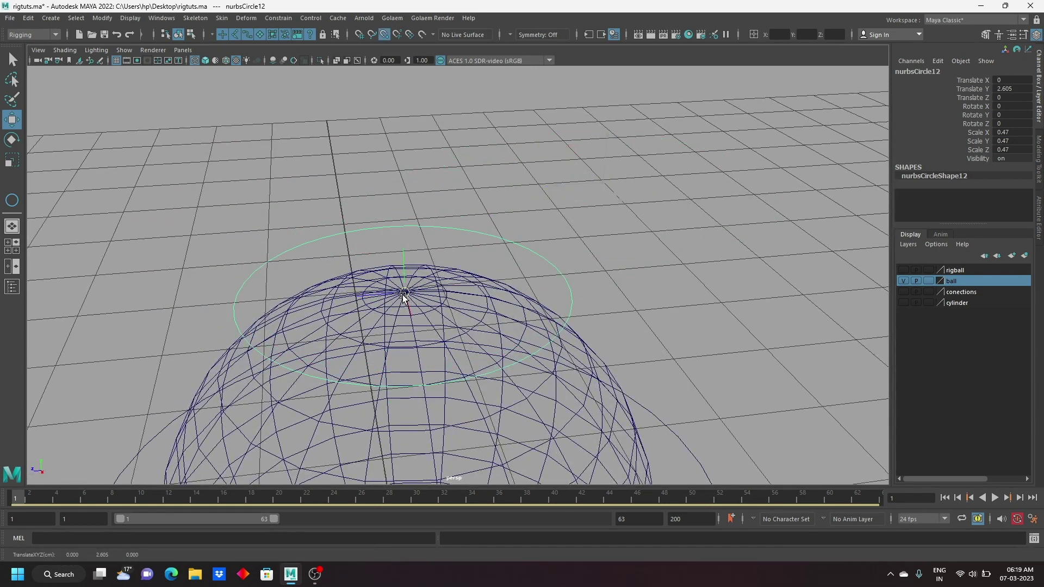
pyautogui.press('f')
pyautogui.keyDown('alt'); pyautogui.moveTo(492, 319); pyautogui.dragTo(473, 229, button='middle'); pyautogui.keyUp('alt')
# Step: Duplicate the top circle and point-snap the copy to the ball's bottom pole
pyautogui.hotkey('ctrl', 'd')
pyautogui.moveTo(355, 93); pyautogui.dragTo(372, 310)
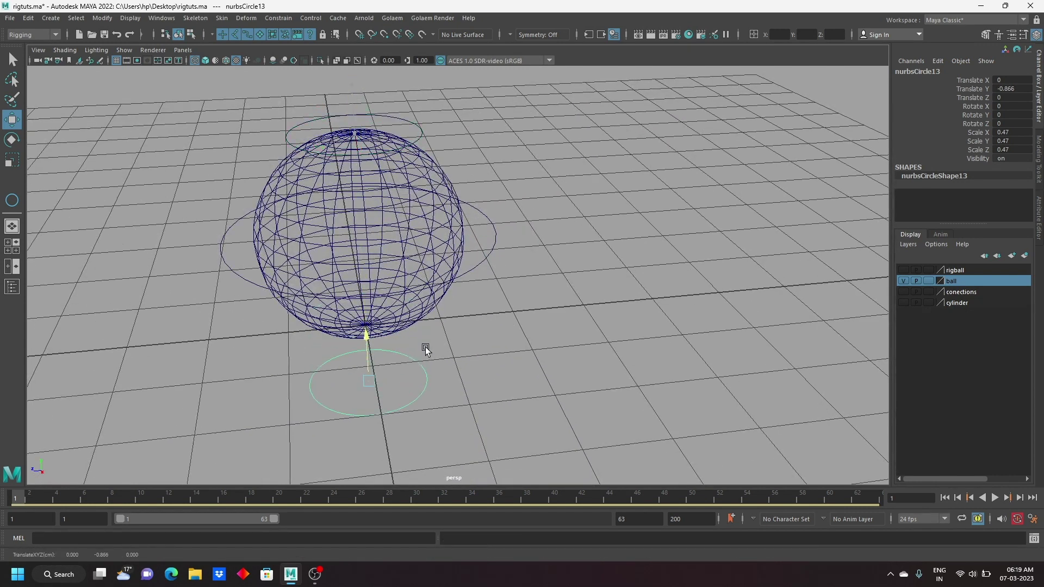
pyautogui.moveTo(425, 350)
pyautogui.keyDown('alt'); pyautogui.mouseDown()
pyautogui.moveTo(474, 216)
pyautogui.moveTo(419, 217)
pyautogui.moveTo(429, 180)
pyautogui.moveTo(473, 272)
pyautogui.moveTo(474, 260)
pyautogui.mouseUp(); pyautogui.keyUp('alt')
pyautogui.press('v')
pyautogui.moveTo(469, 206); pyautogui.dragTo(463, 214, button='middle')
pyautogui.moveTo(465, 217)
pyautogui.keyDown('alt'); pyautogui.mouseDown()
pyautogui.moveTo(508, 251)
pyautogui.moveTo(487, 231)
pyautogui.mouseUp(); pyautogui.keyUp('alt')
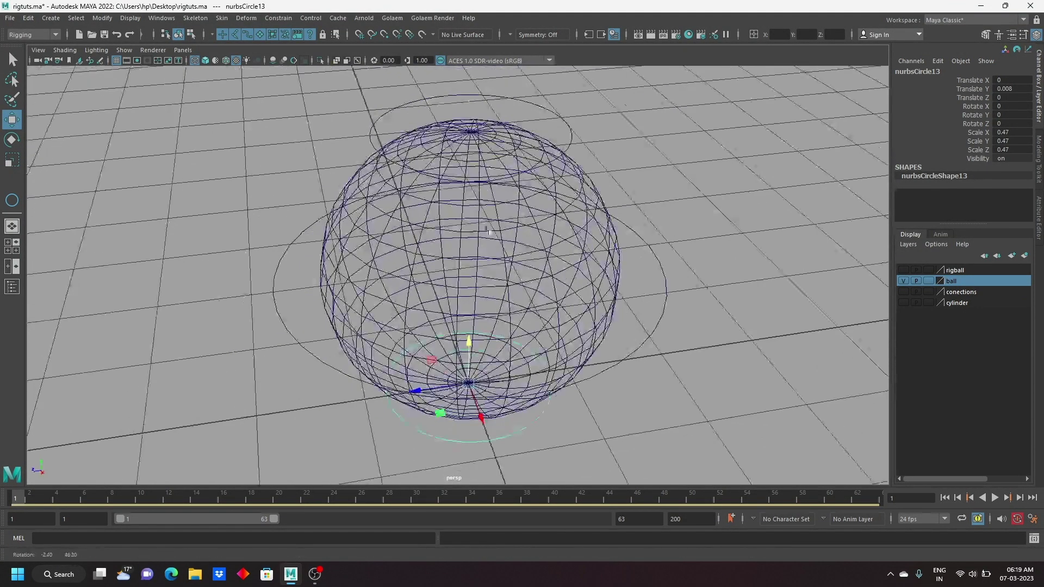
# Step: Hide the viewport grid and zoom out to see the ball and circles
pyautogui.click(116, 61)
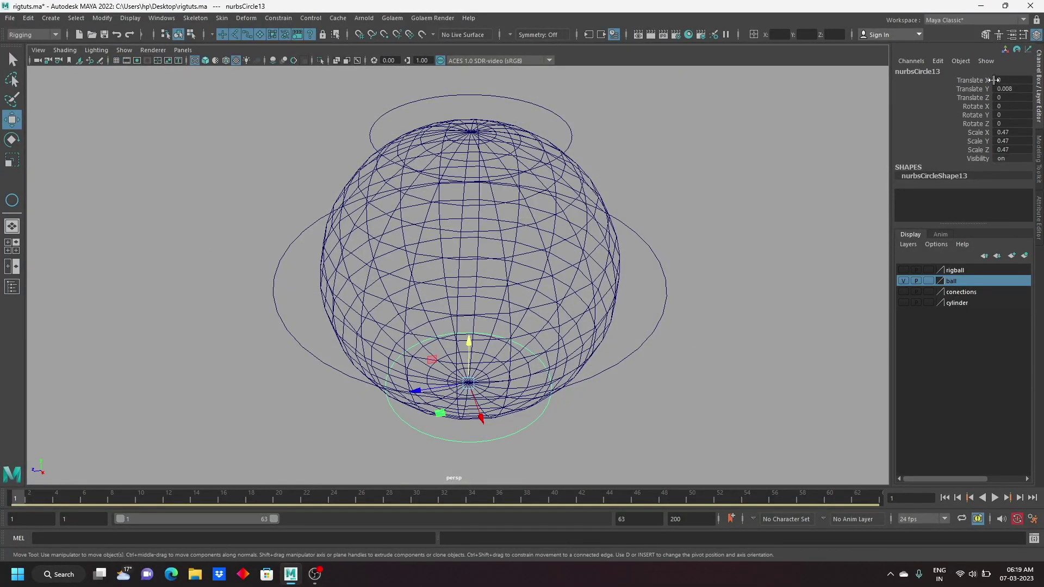
pyautogui.scroll(-3, 676, 238)
pyautogui.keyDown('alt'); pyautogui.moveTo(675, 238); pyautogui.dragTo(608, 238, button='middle'); pyautogui.keyUp('alt')
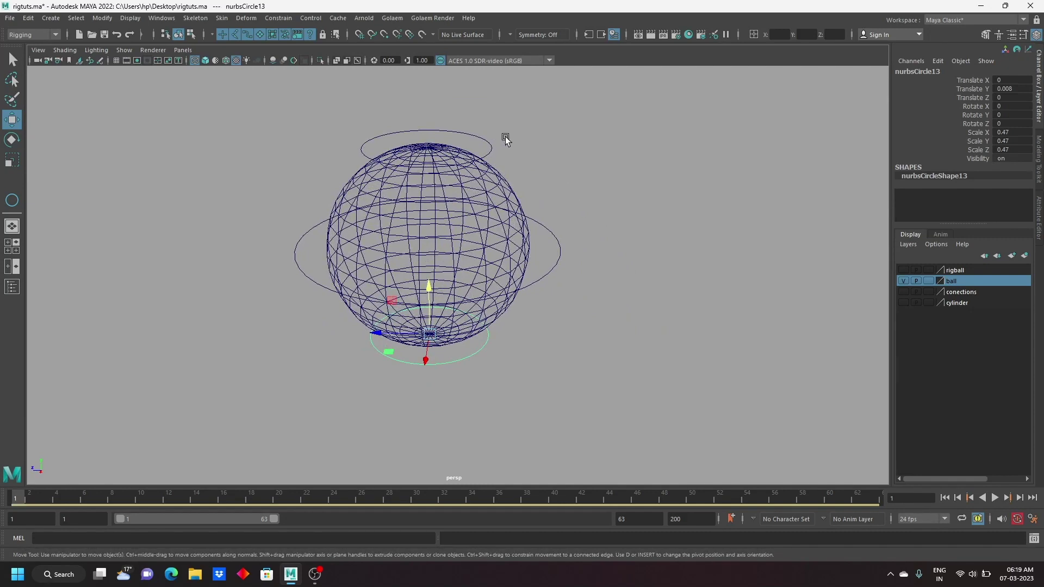
# Step: Select the top, bottom and middle circles and freeze their transformations
pyautogui.moveTo(525, 139); pyautogui.dragTo(483, 145)
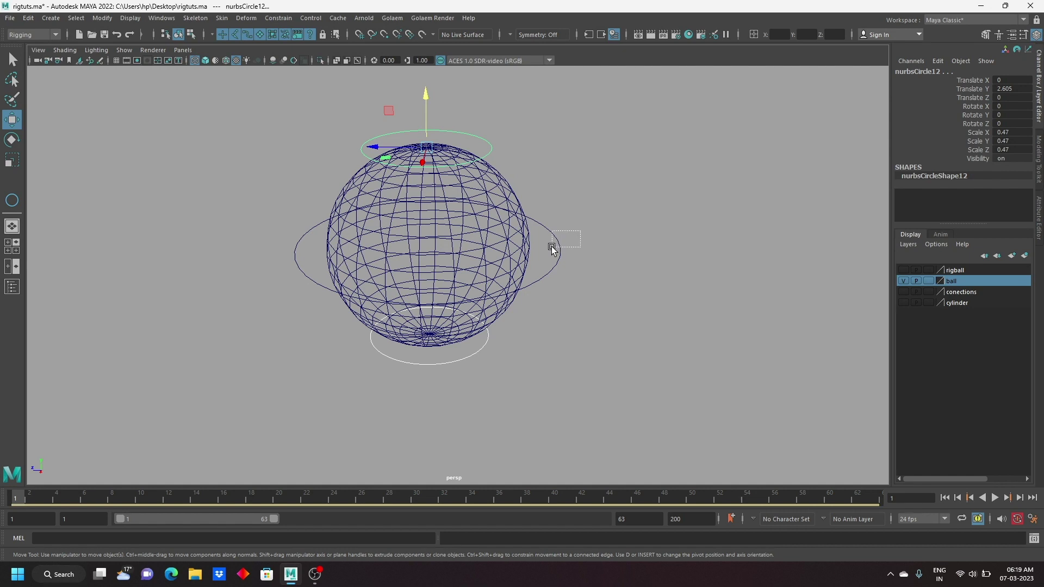
pyautogui.click(555, 247)
pyautogui.click(102, 18)
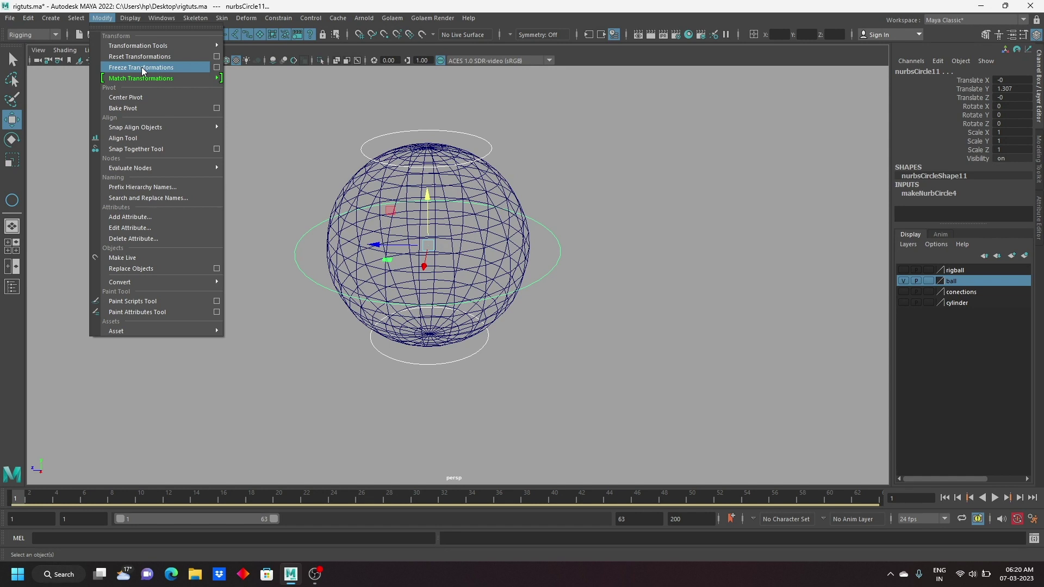
pyautogui.click(142, 67)
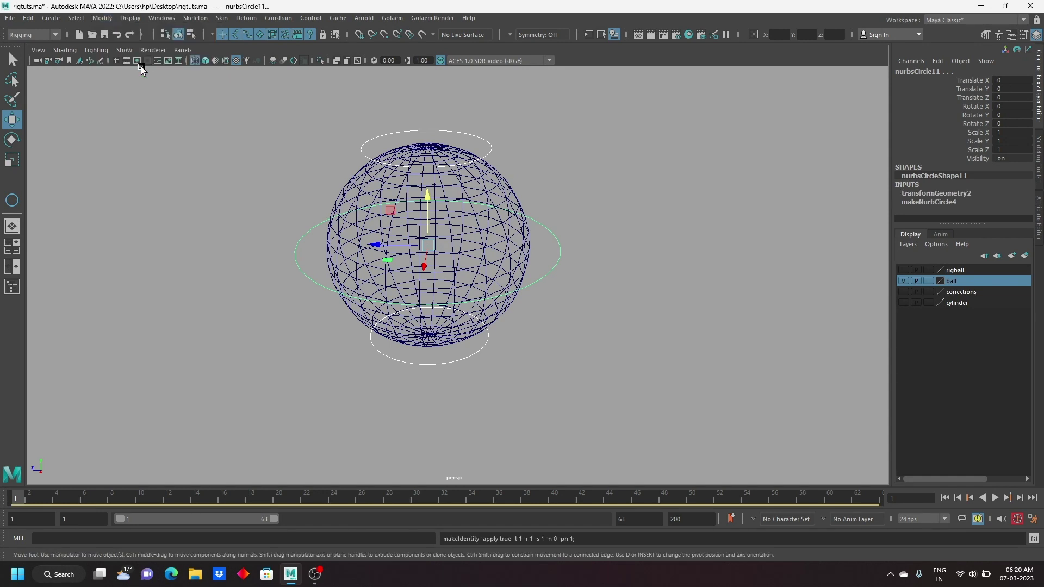
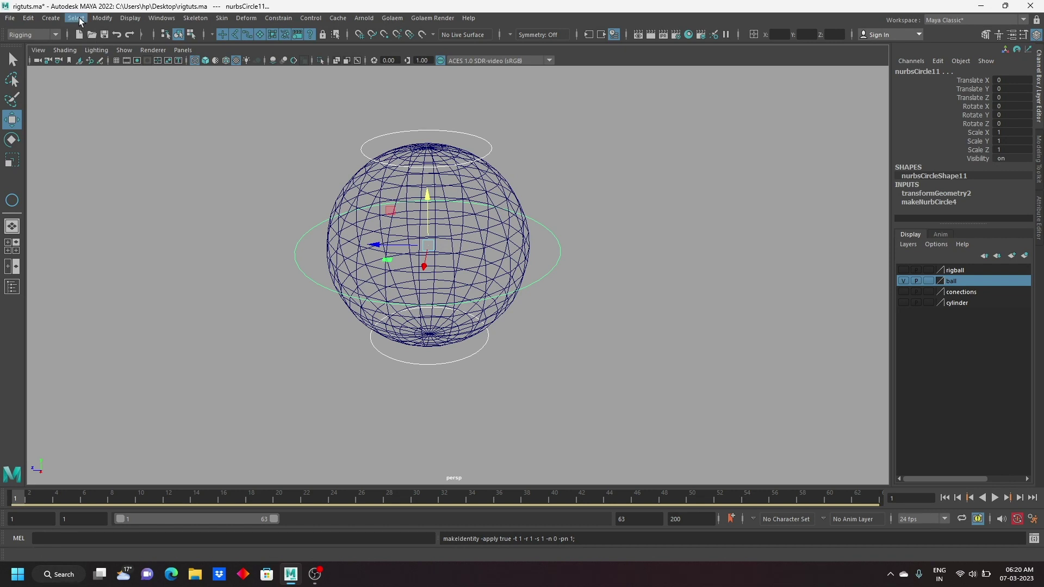
# Step: Turn on smooth shading and test-squash the ball from its bottom control circle, then undo
pyautogui.click(560, 251)
pyautogui.press('5')
pyautogui.moveTo(583, 284)
pyautogui.keyDown('alt'); pyautogui.mouseDown()
pyautogui.moveTo(487, 249)
pyautogui.moveTo(524, 247)
pyautogui.moveTo(494, 194)
pyautogui.mouseUp(); pyautogui.keyUp('alt')
pyautogui.click(495, 194)
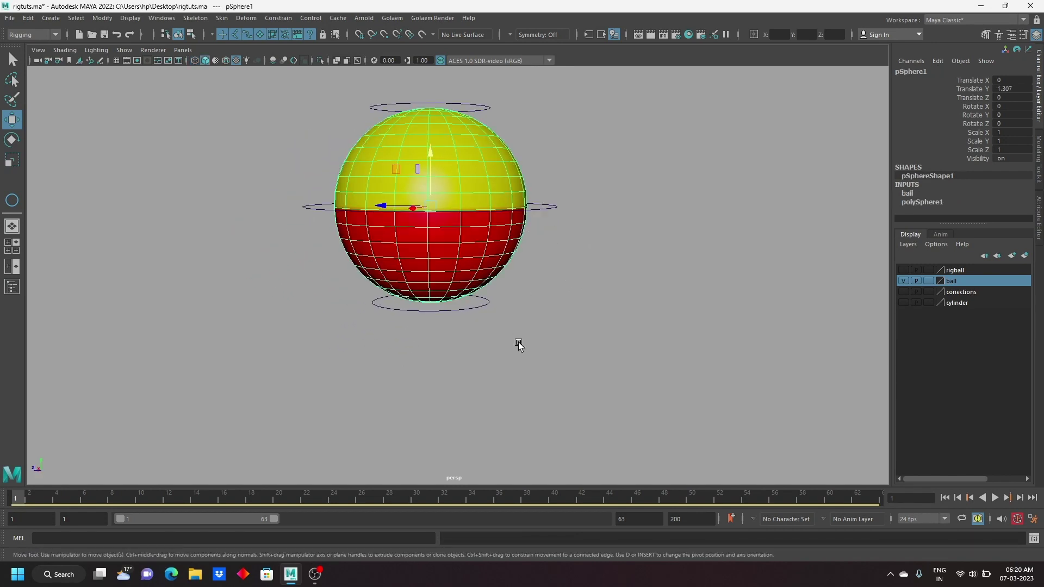
pyautogui.click(465, 309)
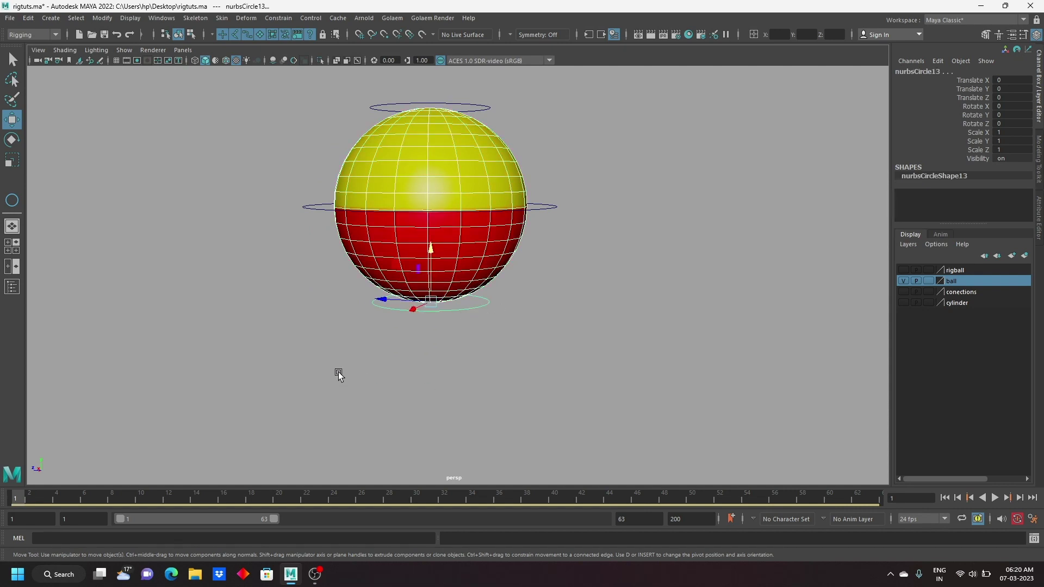
pyautogui.press('Down')
pyautogui.click(374, 300)
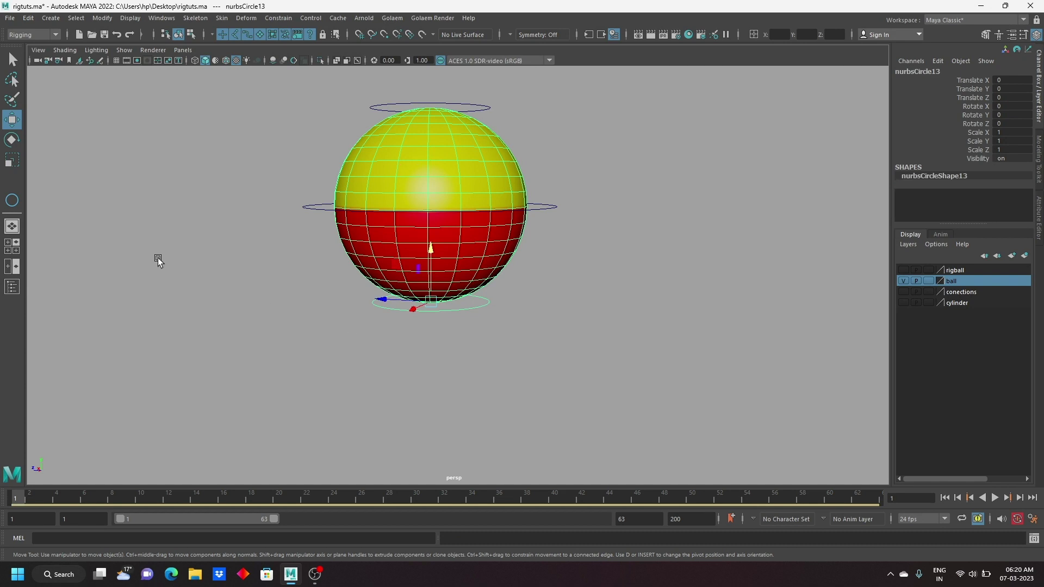
pyautogui.click(16, 162)
pyautogui.moveTo(431, 253)
pyautogui.mouseDown()
pyautogui.moveTo(431, 286)
pyautogui.moveTo(432, 221)
pyautogui.moveTo(429, 284)
pyautogui.moveTo(426, 276)
pyautogui.mouseUp()
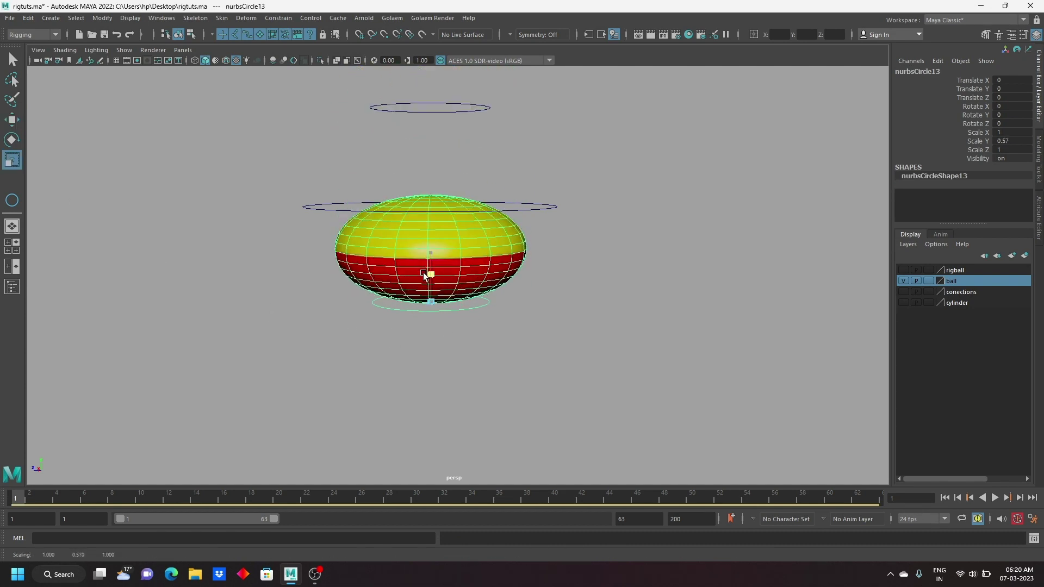
pyautogui.hotkey('ctrl', 'z')
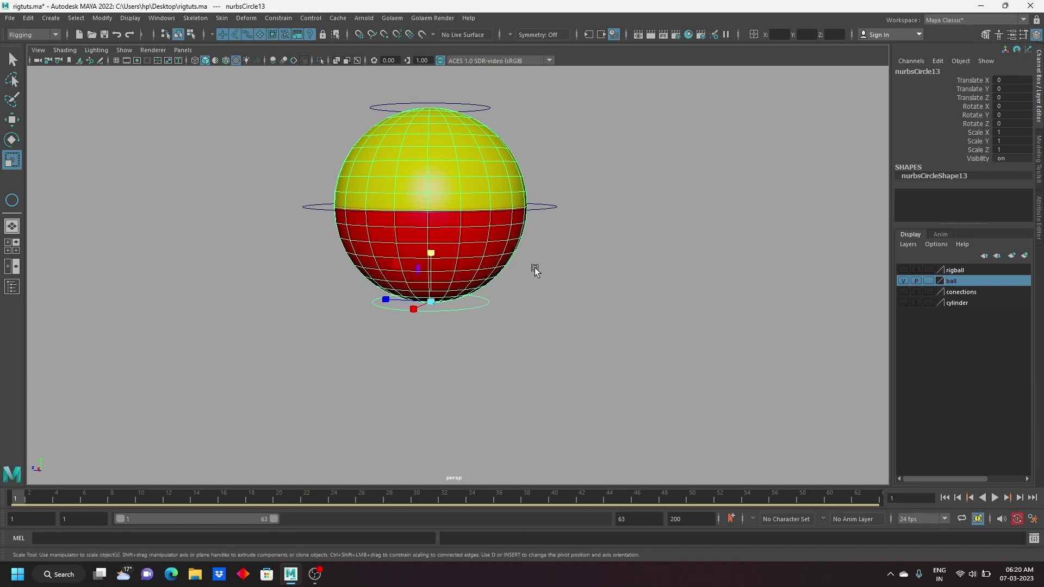
# Step: Retest vertical scaling from the bottom and top control circles, undoing each squash
pyautogui.click(488, 106)
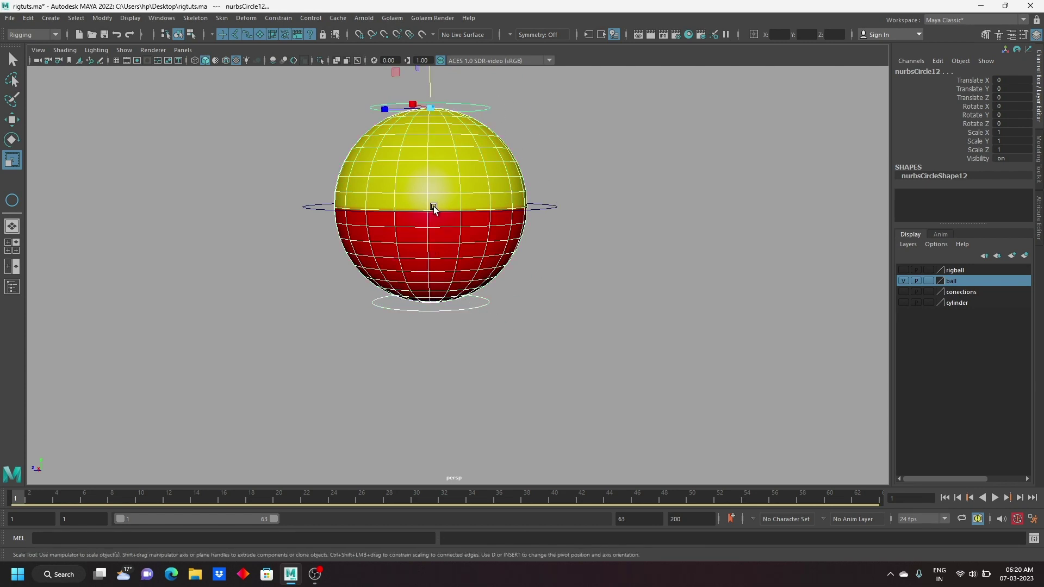
pyautogui.scroll(-1, 435, 211)
pyautogui.hotkey('ctrl', 'z')
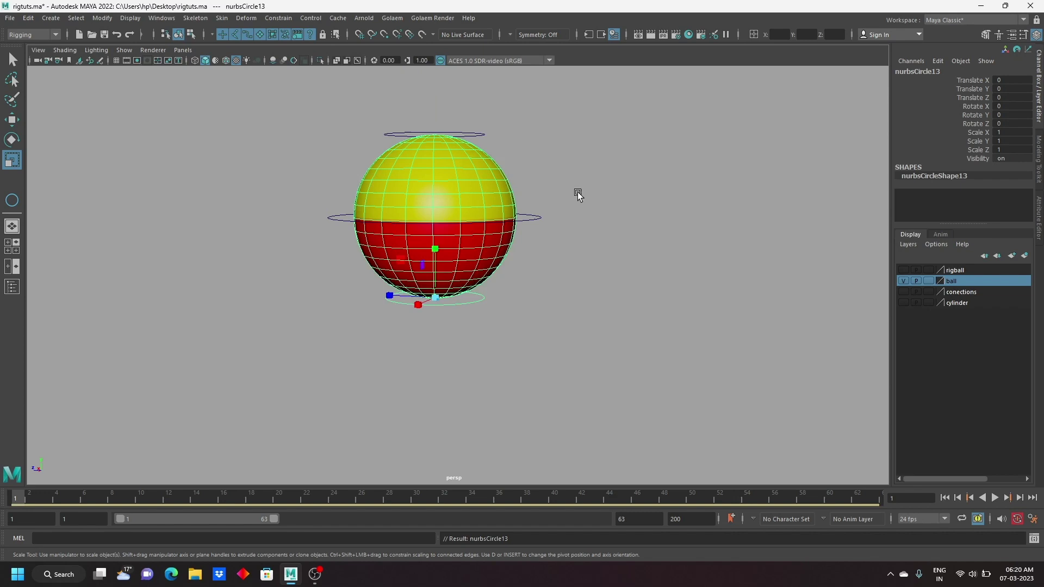
pyautogui.click(625, 282)
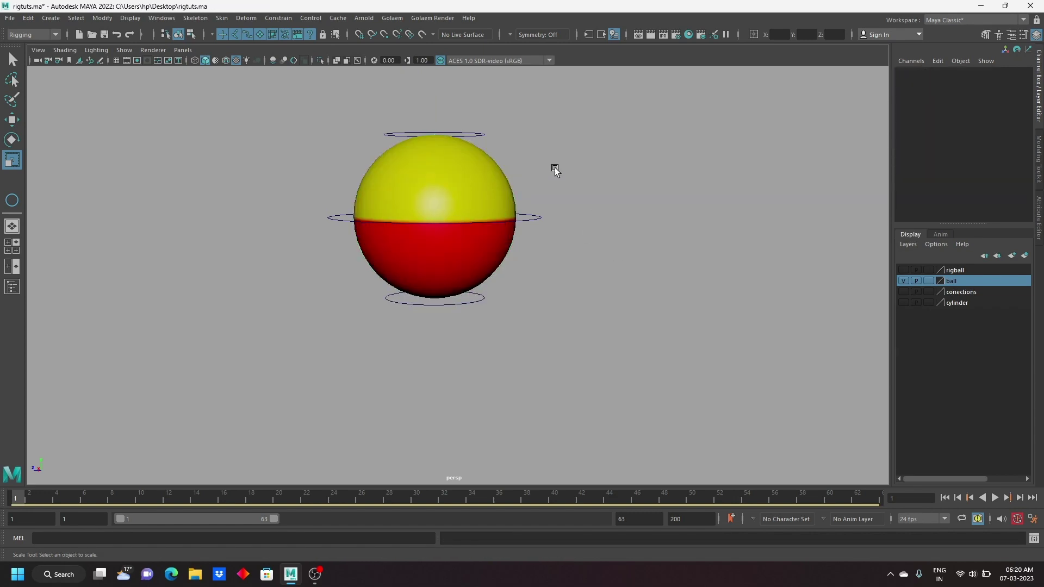
pyautogui.click(468, 300)
pyautogui.moveTo(439, 278); pyautogui.dragTo(443, 275)
pyautogui.hotkey('ctrl', 'z')
pyautogui.click(475, 139)
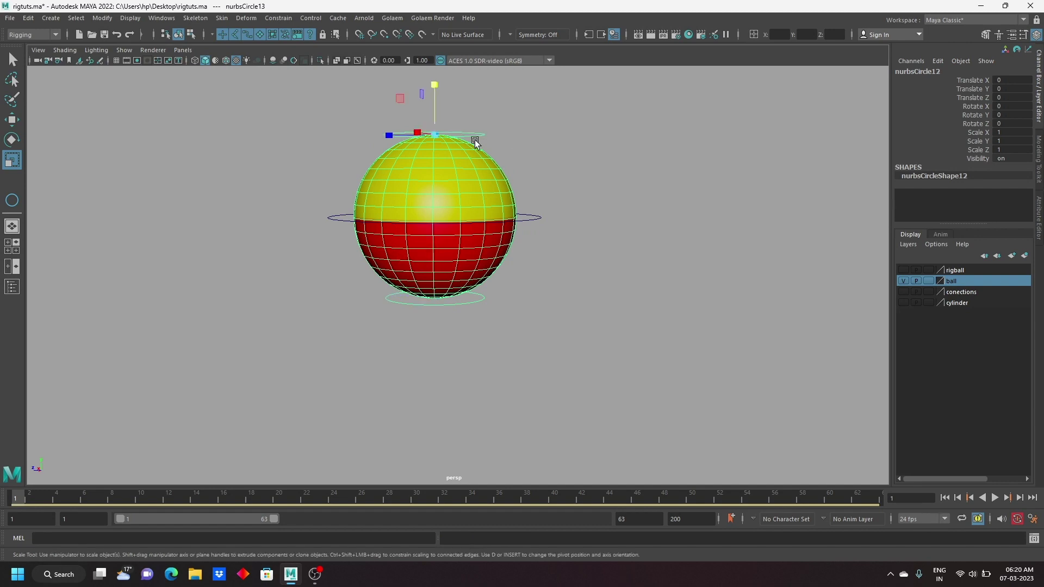
pyautogui.moveTo(439, 111)
pyautogui.mouseDown()
pyautogui.moveTo(430, 96)
pyautogui.moveTo(431, 123)
pyautogui.mouseUp()
pyautogui.hotkey('ctrl', 'z')
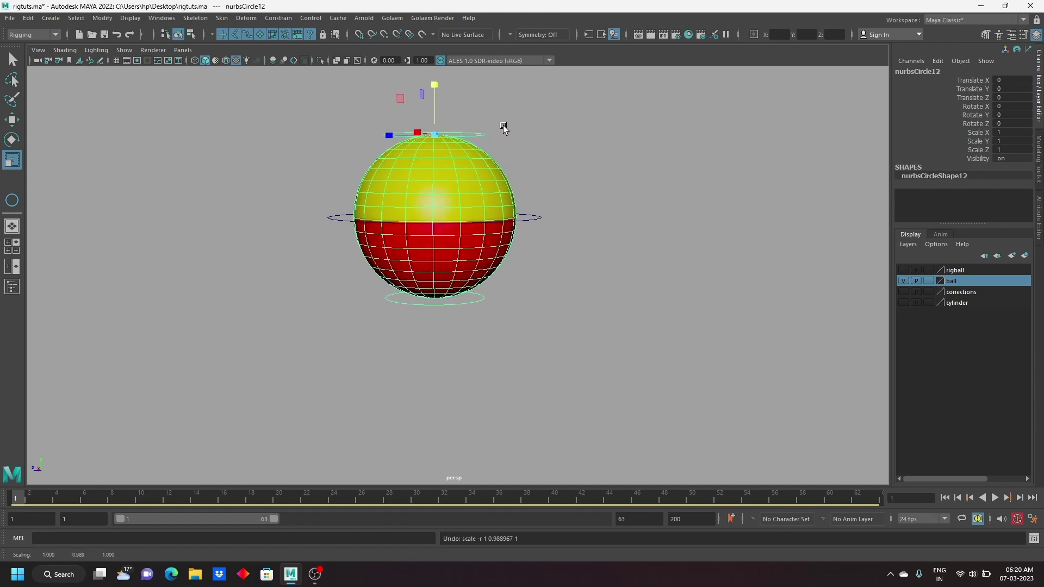
# Step: Move the ball with its middle control circle, then undo so it returns to origin
pyautogui.moveTo(558, 187); pyautogui.dragTo(550, 197)
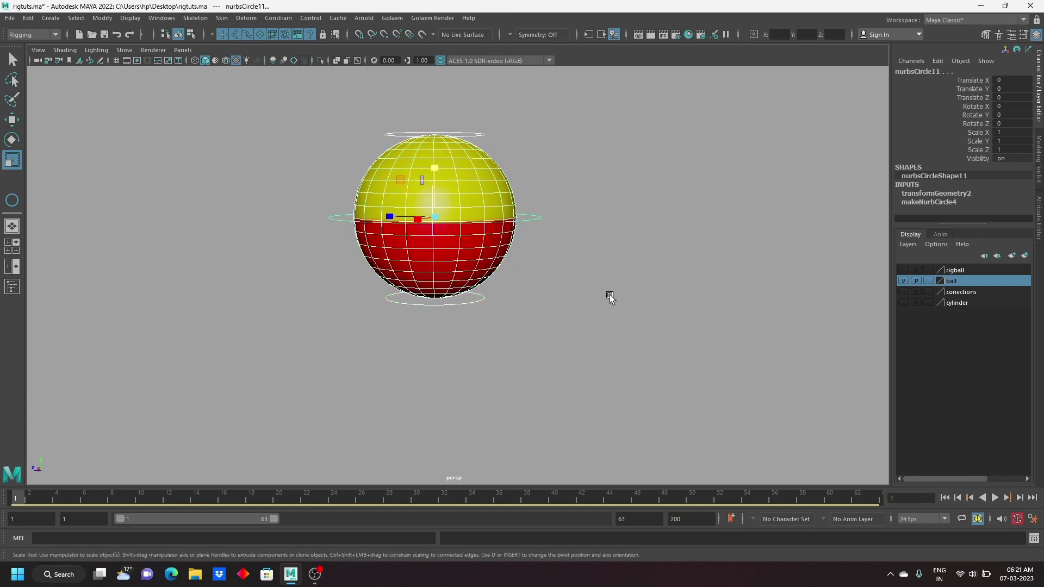
pyautogui.moveTo(530, 243); pyautogui.dragTo(609, 295)
pyautogui.moveTo(557, 205); pyautogui.dragTo(541, 216)
pyautogui.press('w')
pyautogui.moveTo(428, 228); pyautogui.dragTo(454, 258)
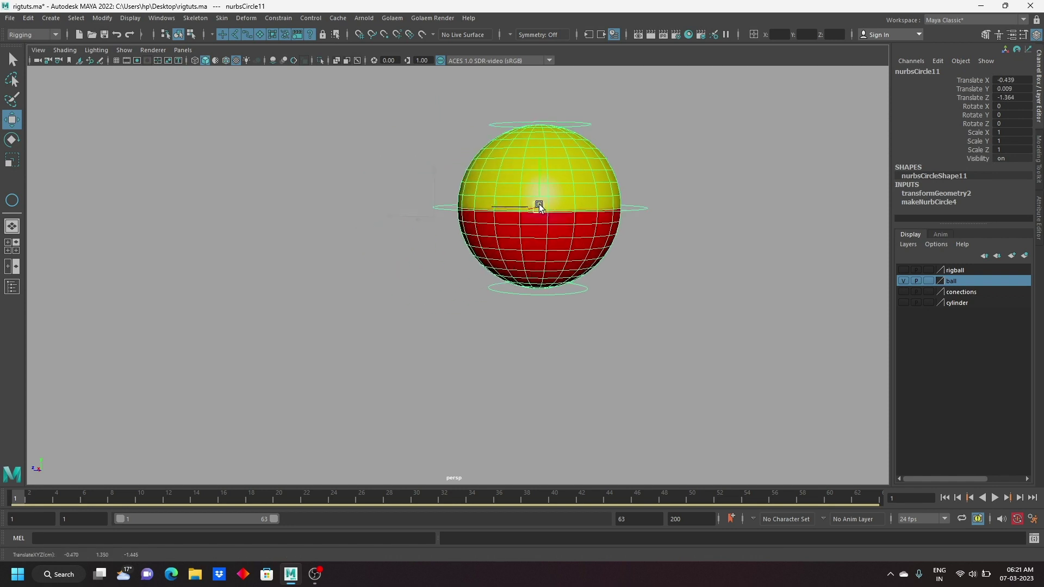
pyautogui.hotkey('ctrl', 'z')
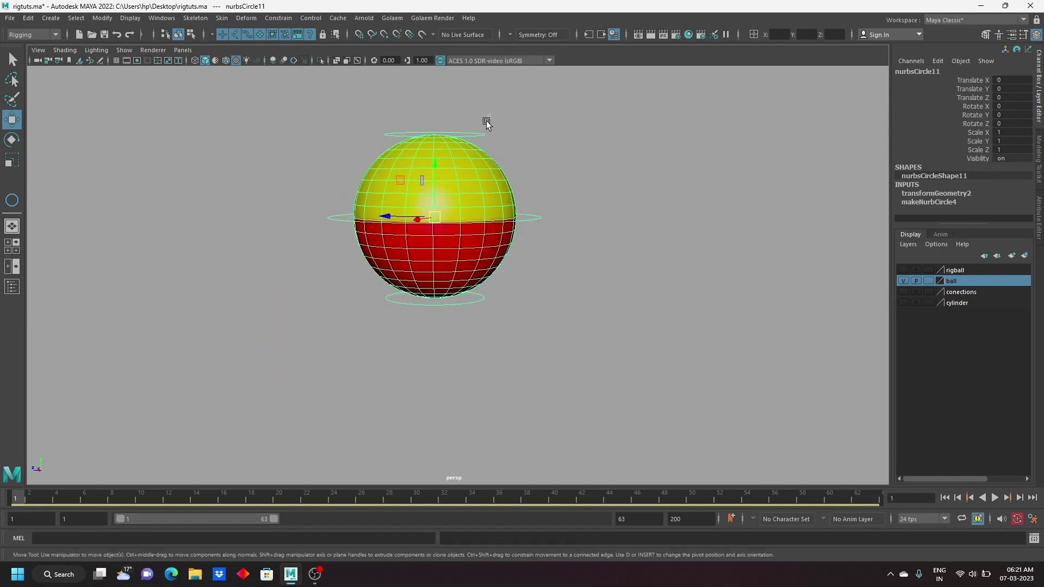
pyautogui.moveTo(485, 122); pyautogui.dragTo(475, 148)
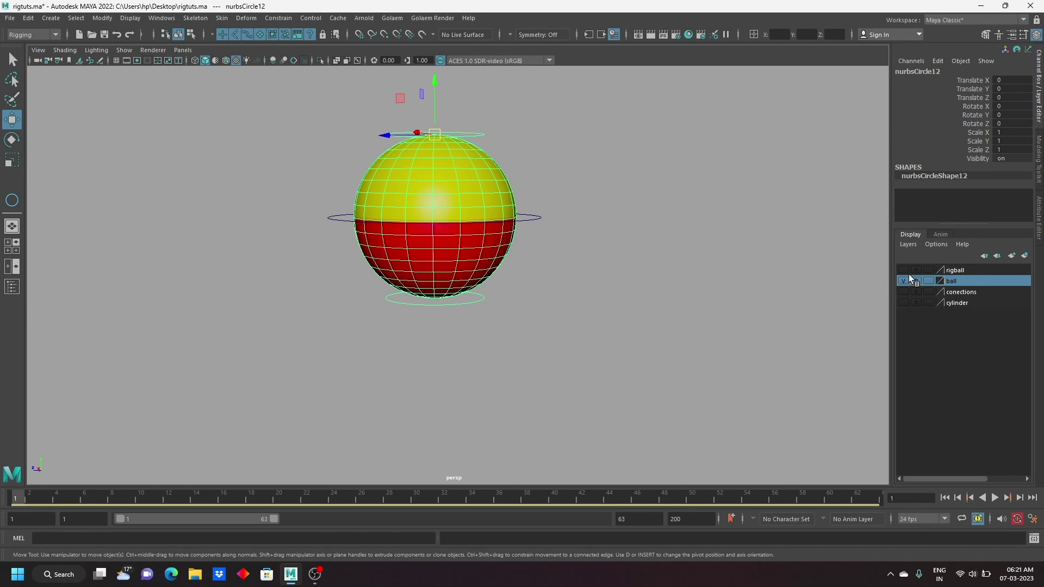
# Step: Show the rigball layer, frame both balls, and play its bounce animation
pyautogui.click(904, 270)
pyautogui.scroll(-5, 522, 331)
pyautogui.keyDown('alt'); pyautogui.moveTo(514, 328); pyautogui.dragTo(595, 301); pyautogui.keyUp('alt')
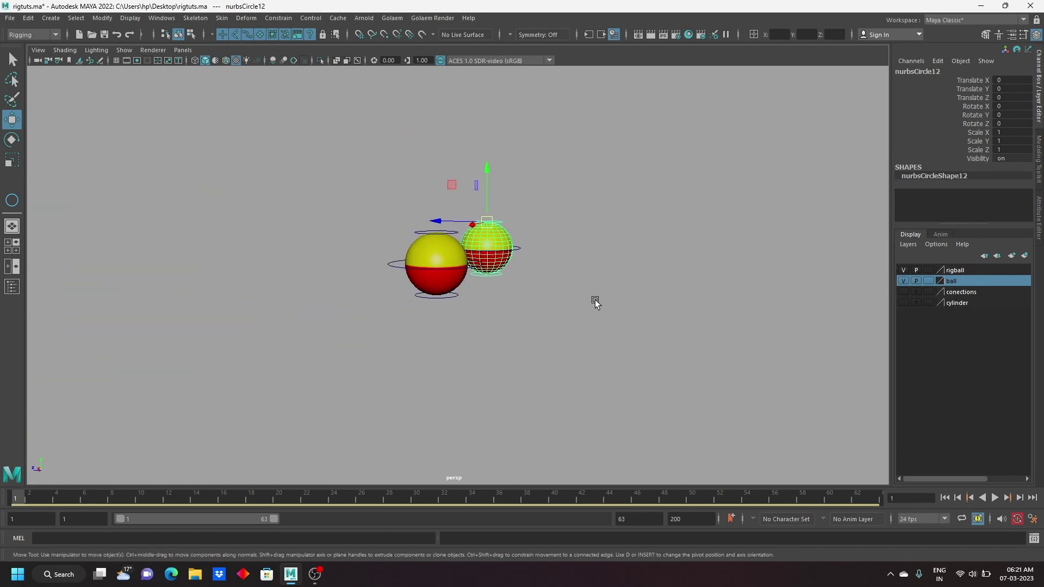
pyautogui.keyDown('alt'); pyautogui.moveTo(594, 301); pyautogui.dragTo(397, 335, button='middle'); pyautogui.keyUp('alt')
pyautogui.hotkey('alt', 'v')
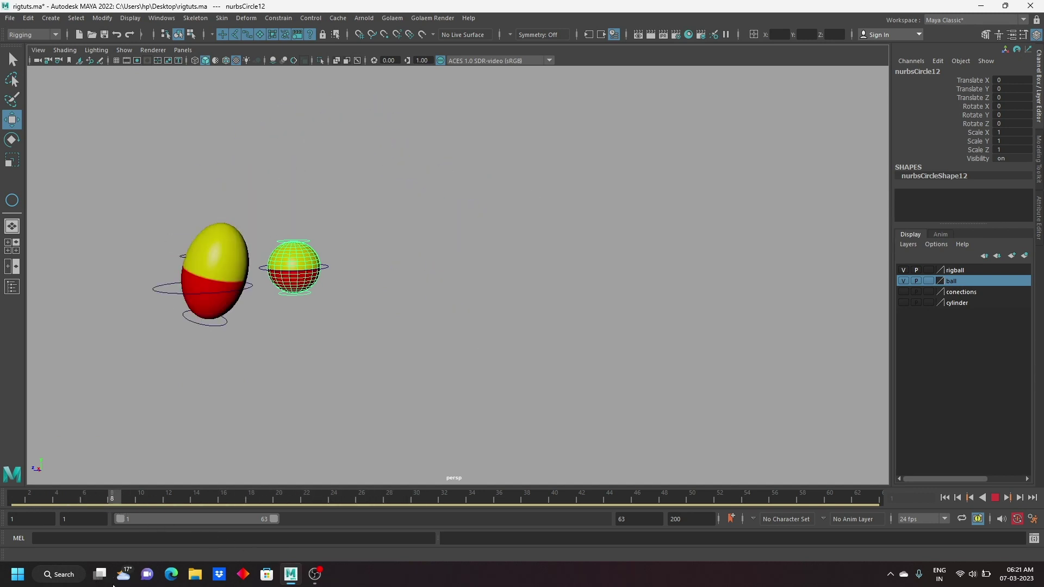
pyautogui.hotkey('alt', 'v')
# Step: At frame 27, stretch the squashed rigball from its lower control and undo
pyautogui.click(219, 329)
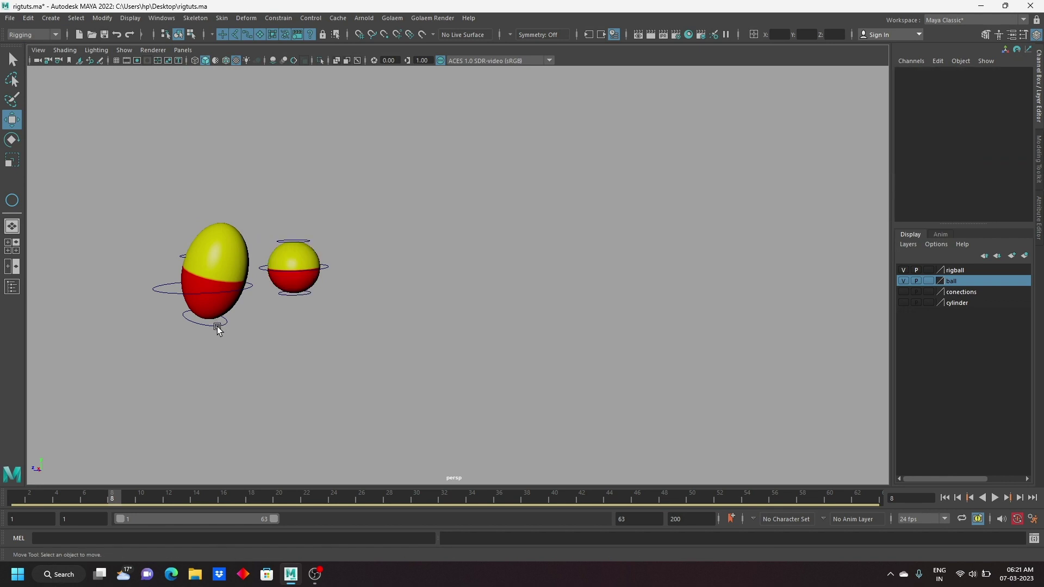
pyautogui.click(218, 330)
pyautogui.moveTo(178, 511); pyautogui.dragTo(348, 499)
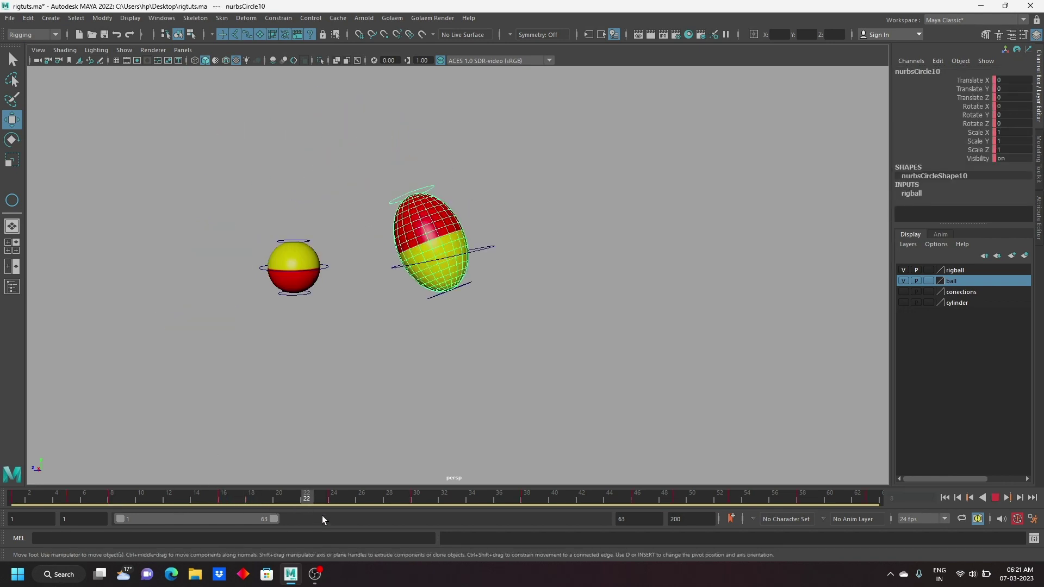
pyautogui.click(444, 343)
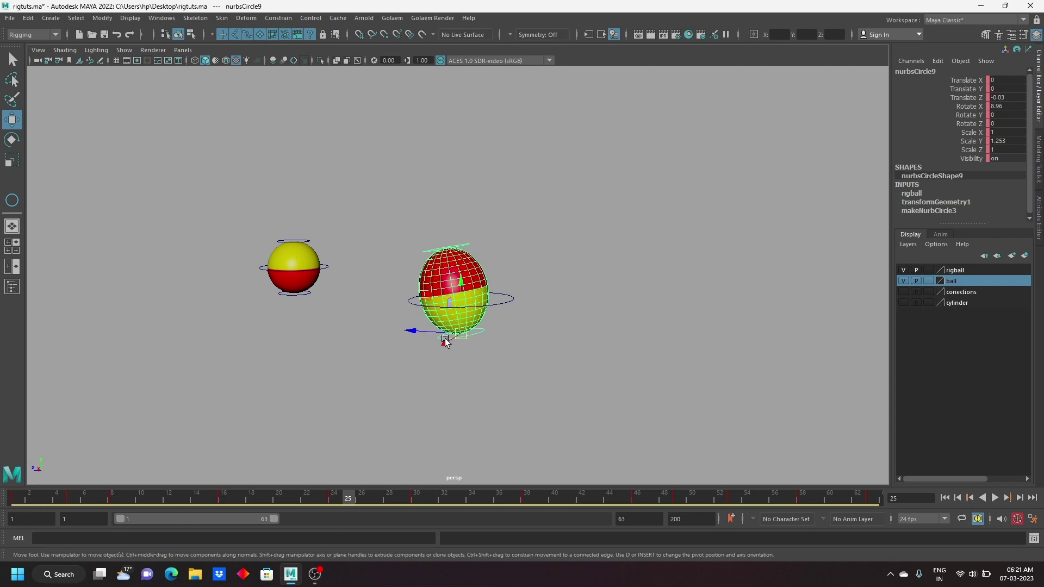
pyautogui.click(375, 499)
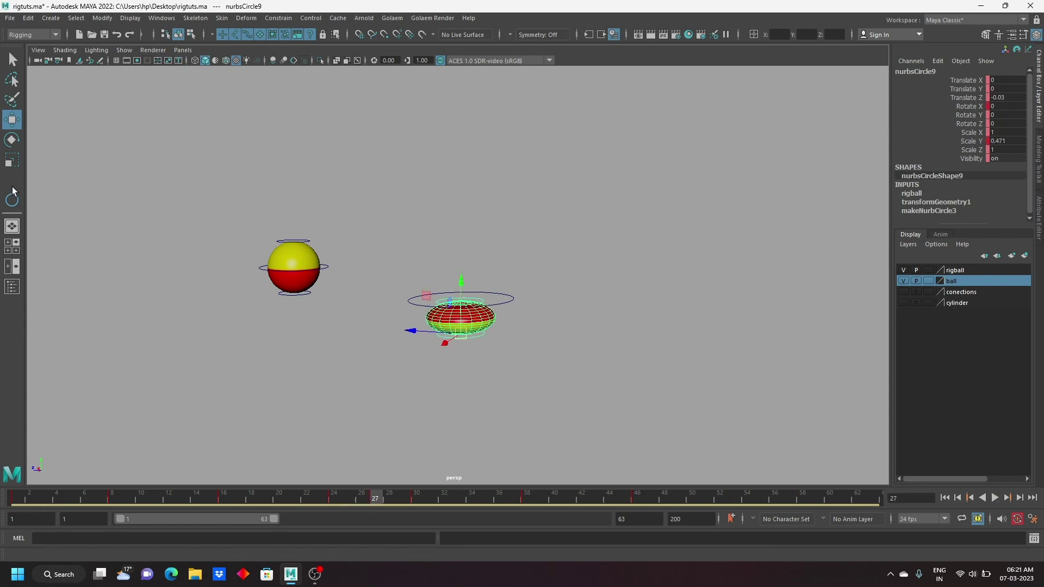
pyautogui.press('r')
pyautogui.moveTo(466, 392); pyautogui.dragTo(466, 495)
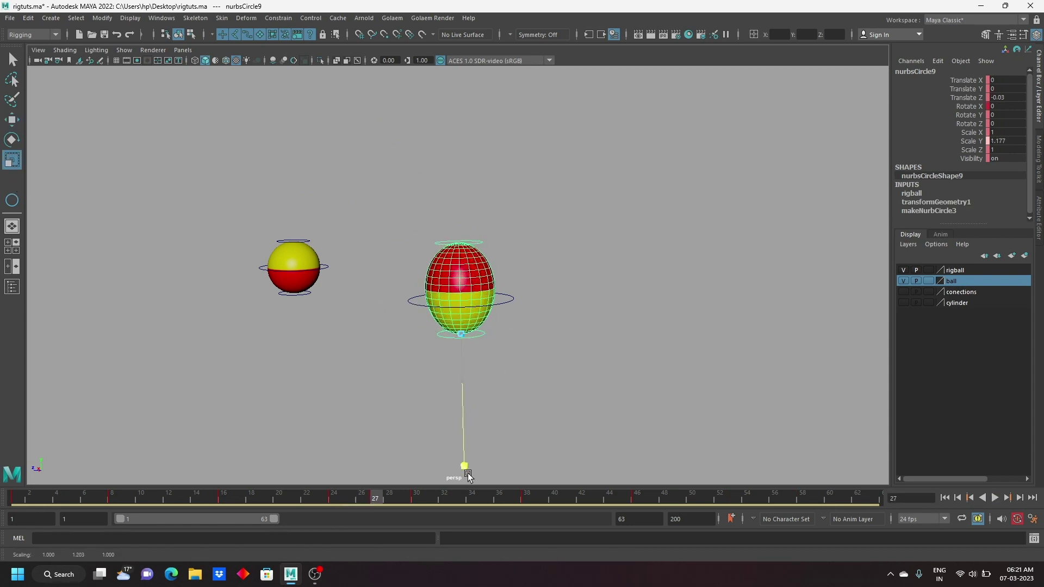
pyautogui.hotkey('ctrl', 'z')
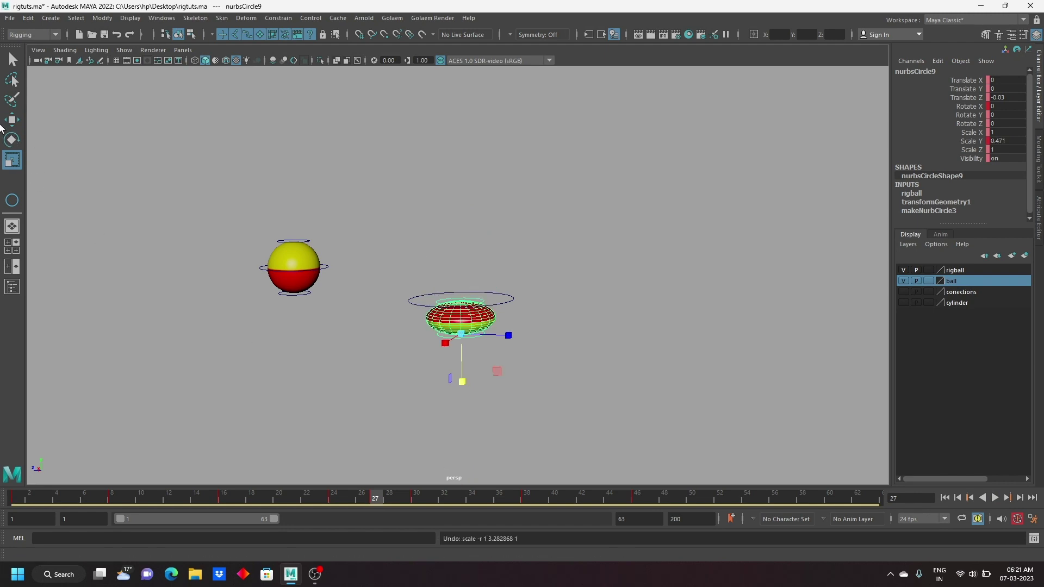
# Step: Orbit around both balls and start a new scene, bringing up the rigtuts.ma save prompt
pyautogui.press('w')
pyautogui.moveTo(332, 339)
pyautogui.keyDown('alt'); pyautogui.mouseDown()
pyautogui.moveTo(373, 299)
pyautogui.moveTo(408, 286)
pyautogui.moveTo(399, 319)
pyautogui.moveTo(439, 302)
pyautogui.moveTo(443, 268)
pyautogui.moveTo(399, 254)
pyautogui.moveTo(387, 263)
pyautogui.moveTo(409, 301)
pyautogui.moveTo(365, 279)
pyautogui.moveTo(396, 291)
pyautogui.moveTo(321, 282)
pyautogui.moveTo(376, 295)
pyautogui.moveTo(354, 291)
pyautogui.moveTo(431, 246)
pyautogui.mouseUp(); pyautogui.keyUp('alt')
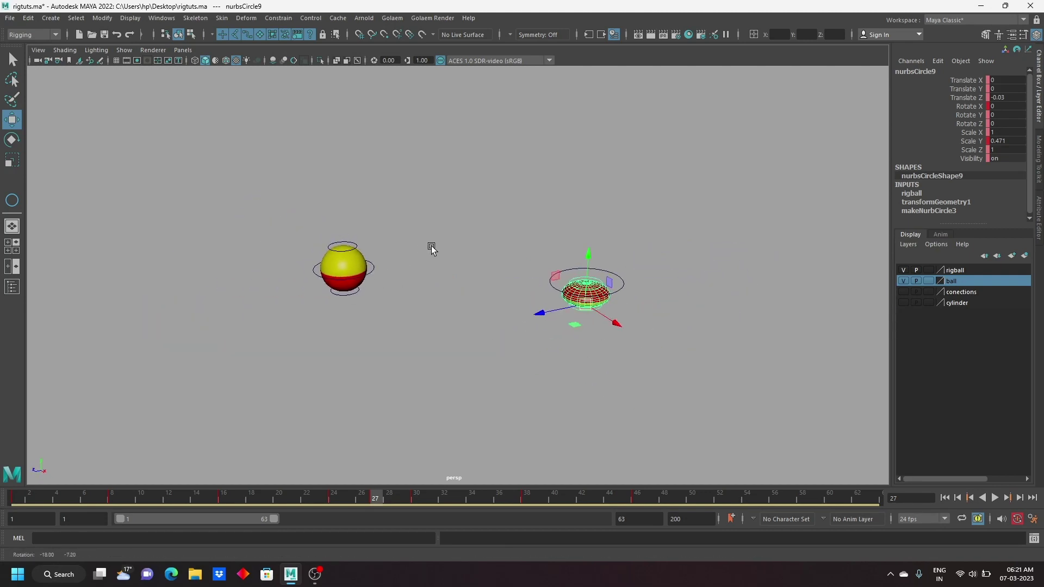
pyautogui.hotkey('ctrl', 'n')
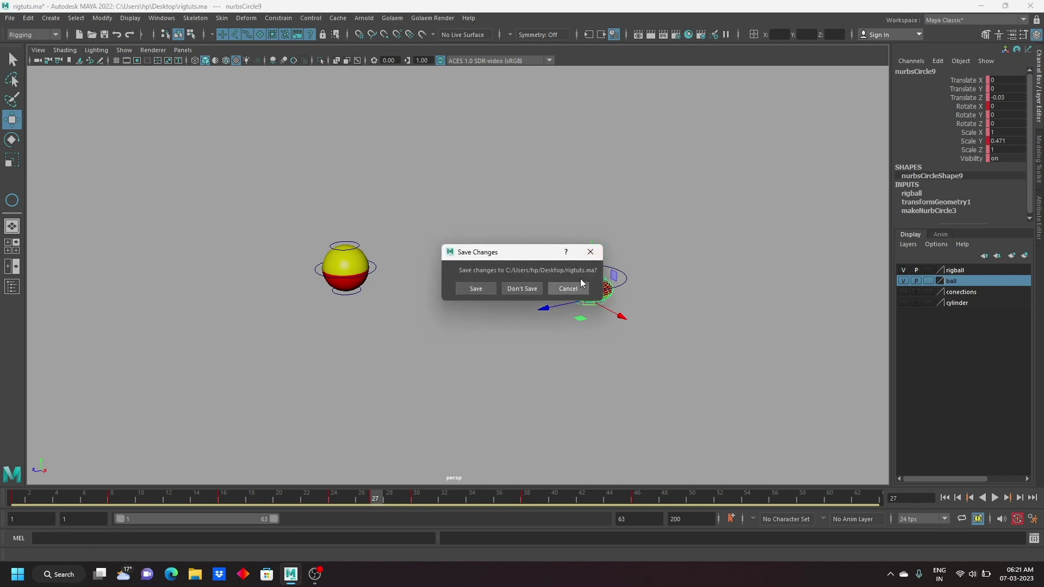
# Step: Dismiss the save prompt, hide the ball layer, and move the cylinder's pivot to its base
pyautogui.click(590, 252)
pyautogui.click(903, 281)
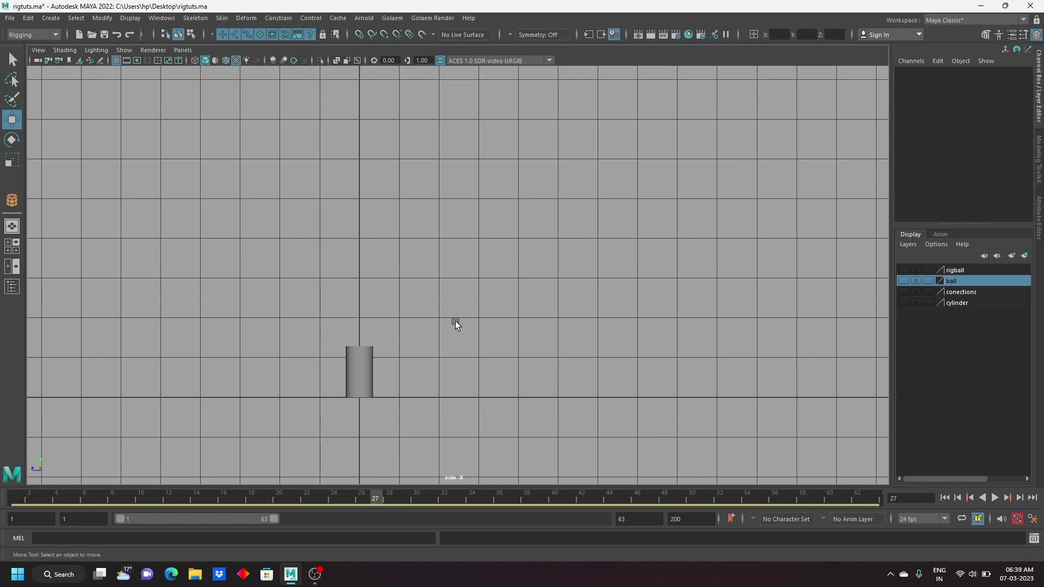
pyautogui.click(361, 369)
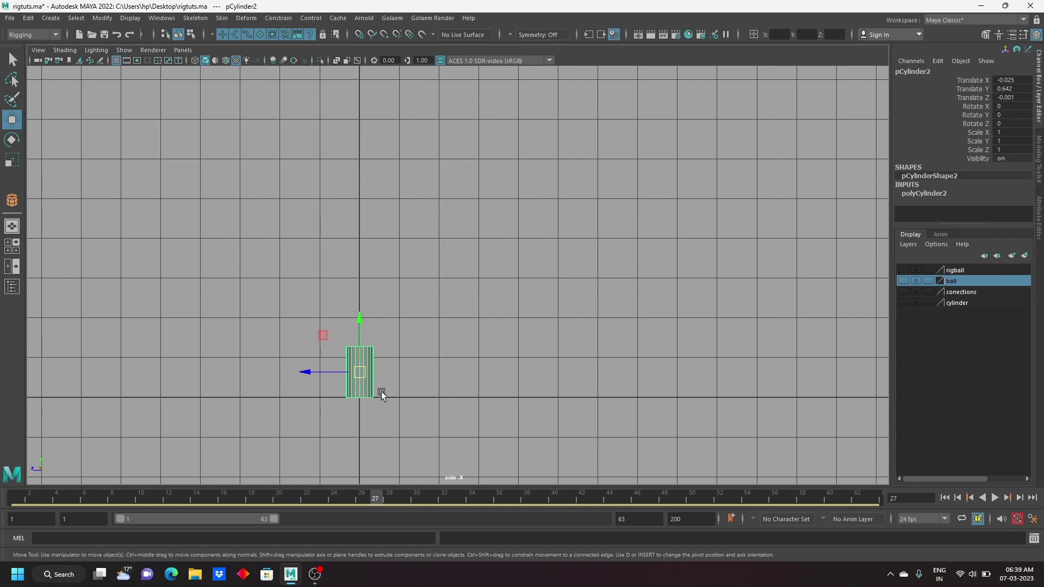
pyautogui.press('d')
pyautogui.moveTo(360, 321); pyautogui.dragTo(357, 344)
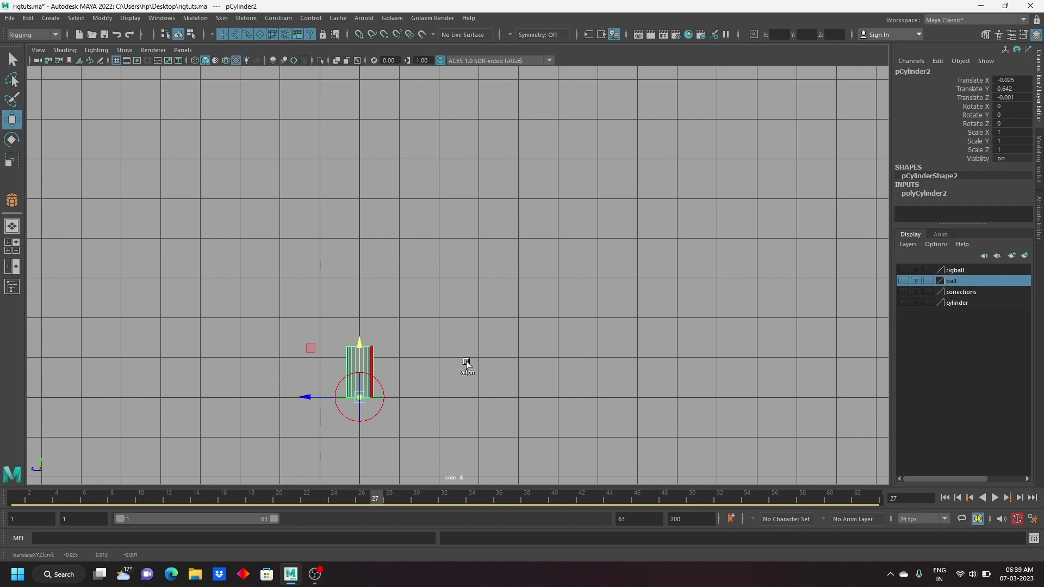
# Step: Duplicate the cylinder repeatedly into a stacked column of eight segments up to pCylinder9
pyautogui.hotkey('ctrl', 'd')
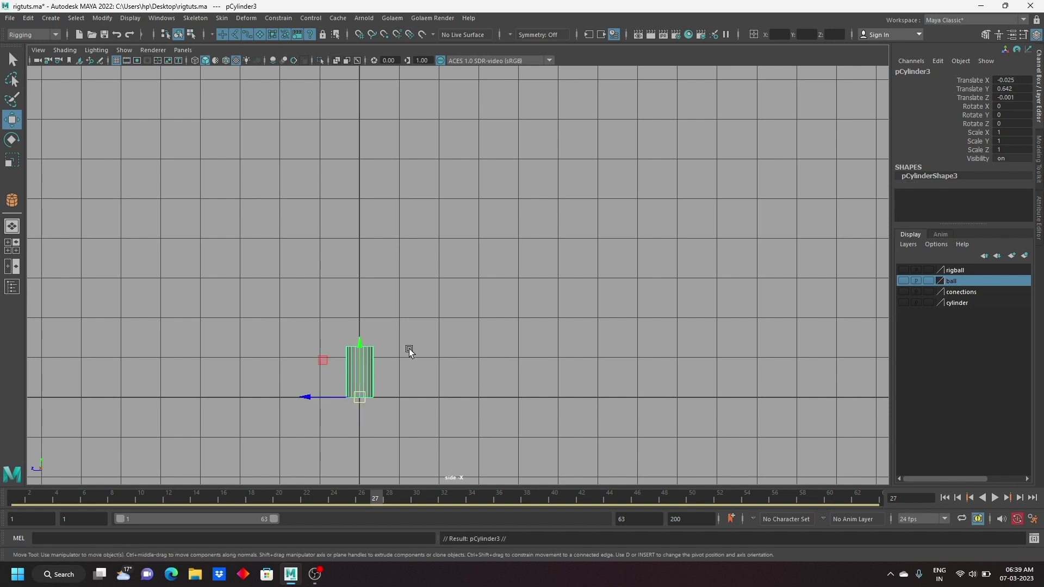
pyautogui.moveTo(366, 346); pyautogui.dragTo(356, 287)
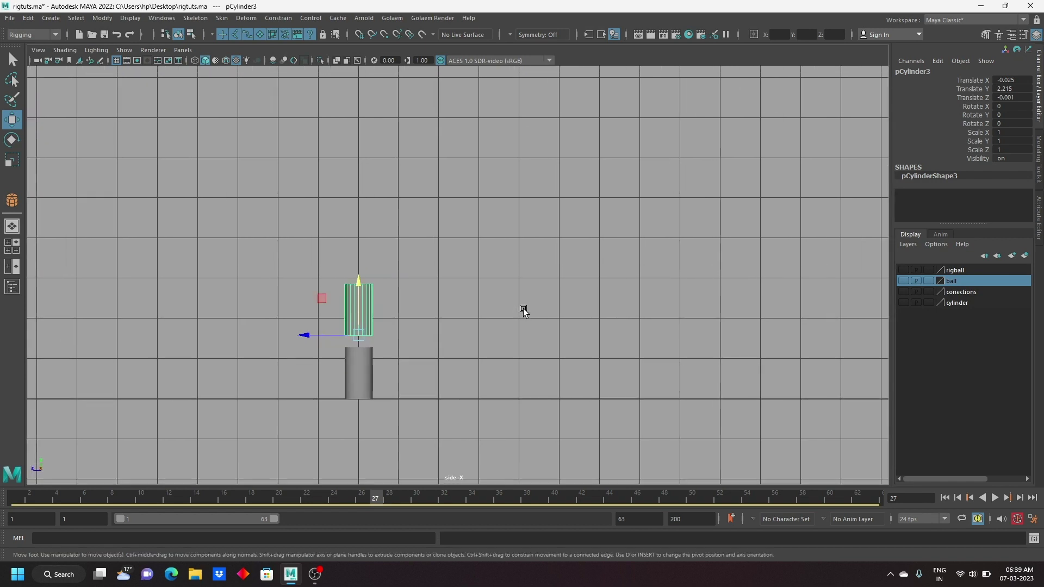
pyautogui.hotkey('shift', 'd')
pyautogui.hotkey('shift', 'd')
pyautogui.hotkey('shift', 'd')
pyautogui.hotkey('shift', 'd')
pyautogui.hotkey('shift', 'd')
pyautogui.moveTo(546, 312)
pyautogui.keyDown('alt'); pyautogui.mouseDown(button='right')
pyautogui.moveTo(493, 260)
pyautogui.moveTo(477, 197)
pyautogui.mouseUp(button='right'); pyautogui.keyUp('alt')
pyautogui.keyDown('alt'); pyautogui.moveTo(478, 197); pyautogui.dragTo(465, 233, button='middle'); pyautogui.keyUp('alt')
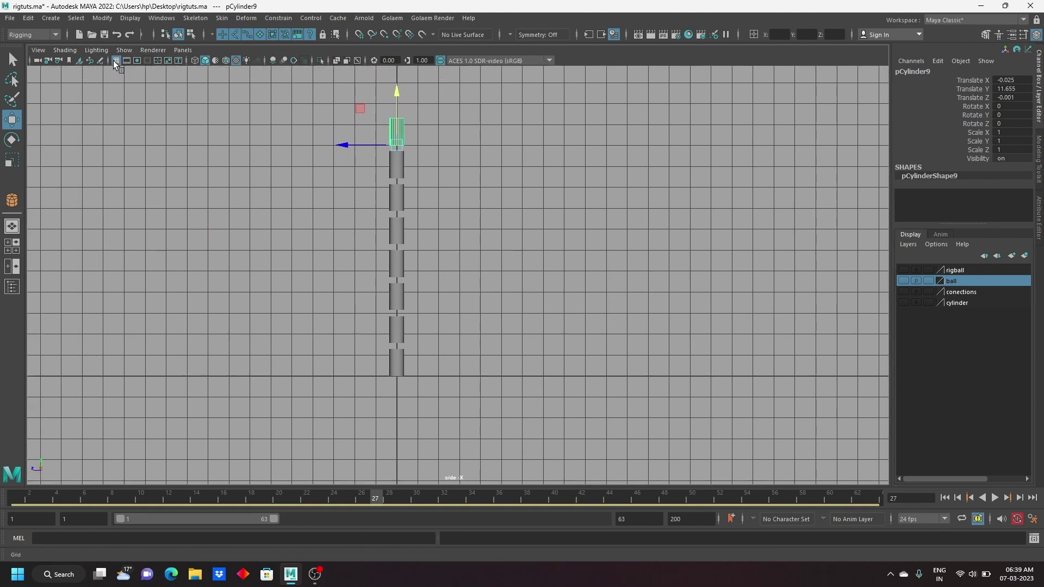
# Step: Turn off the side-view grid, recentre the column and clear the selection
pyautogui.click(116, 61)
pyautogui.keyDown('alt'); pyautogui.moveTo(309, 240); pyautogui.dragTo(293, 275, button='middle'); pyautogui.keyUp('alt')
pyautogui.click(520, 223)
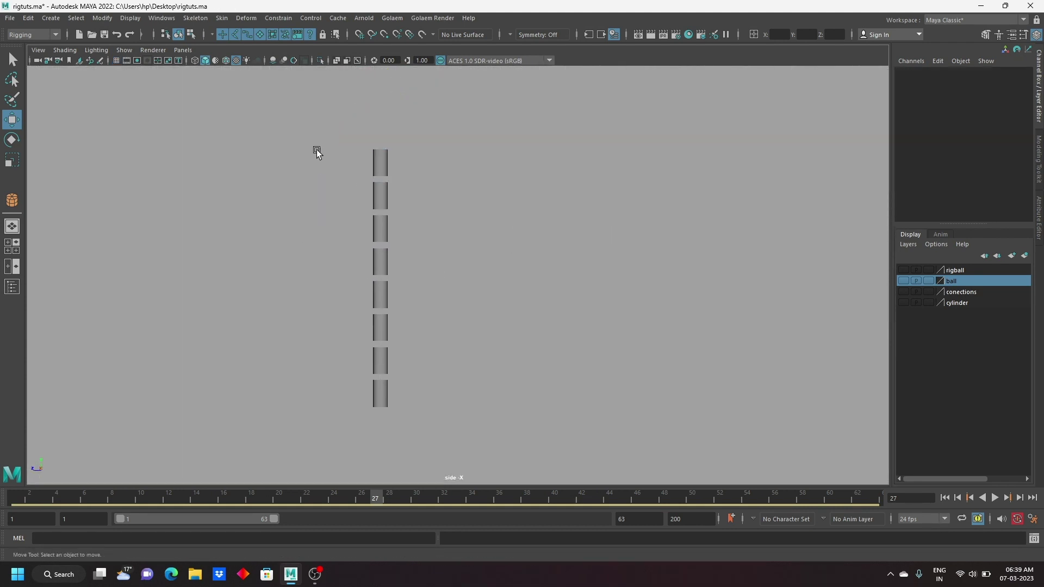
# Step: Parent pCylinder9 to pCylinder8, 8 to 7, 7 to 6, and 6 to 5
pyautogui.press('q')
pyautogui.click(381, 166)
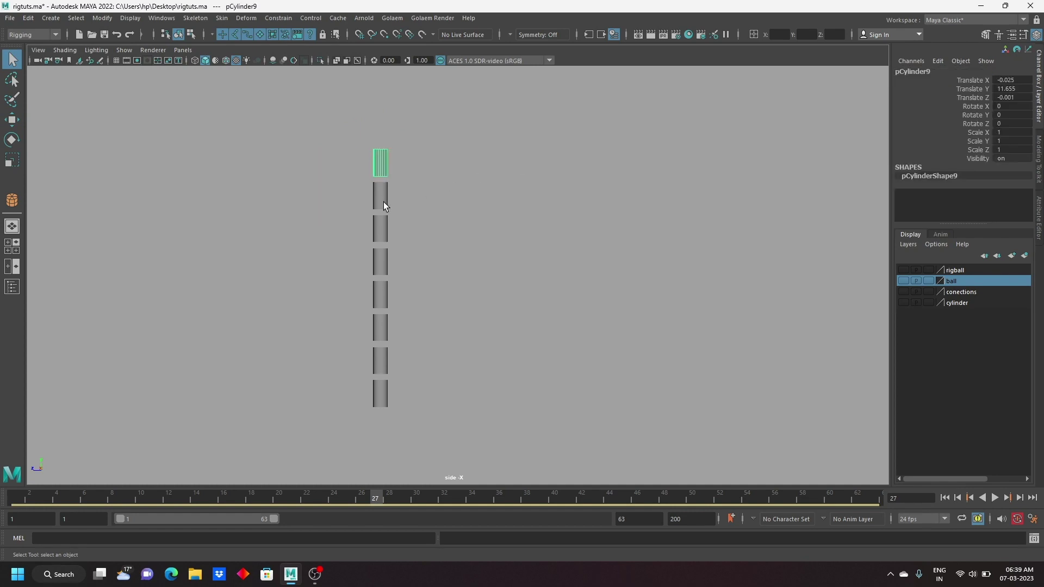
pyautogui.keyDown('shift'); pyautogui.click(374, 199); pyautogui.keyUp('shift')
pyautogui.press('p')
pyautogui.click(376, 197)
pyautogui.keyDown('shift'); pyautogui.click(373, 237); pyautogui.keyUp('shift')
pyautogui.press('p')
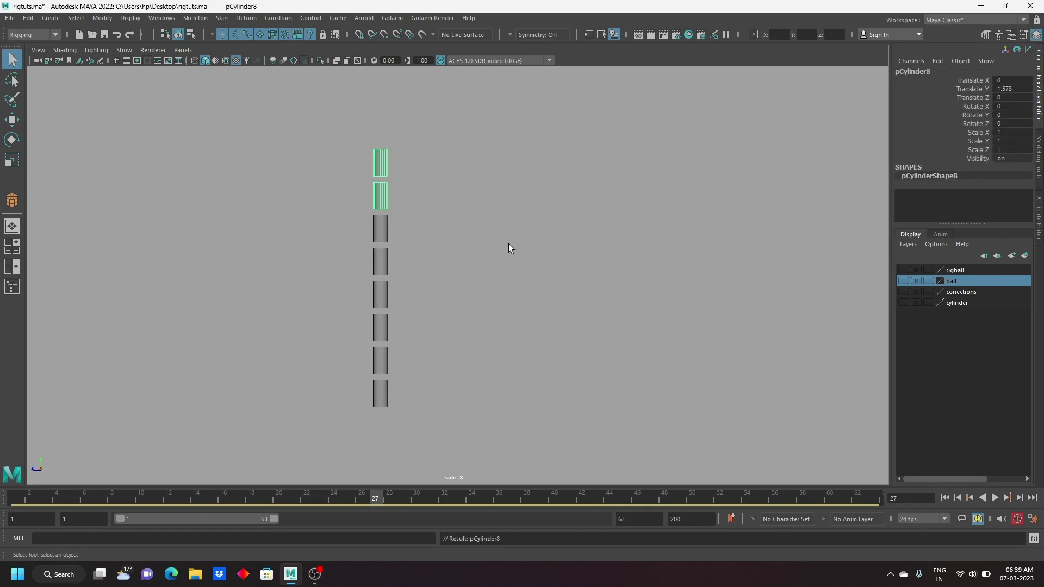
pyautogui.click(379, 229)
pyautogui.keyDown('shift'); pyautogui.click(382, 259); pyautogui.keyUp('shift')
pyautogui.press('p')
pyautogui.click(380, 264)
pyautogui.keyDown('shift'); pyautogui.click(379, 301); pyautogui.keyUp('shift')
pyautogui.press('p')
# Step: Parent pCylinder5 to pCylinder4, 4 to 3, and 3 to the bottom cylinder pCylinder2
pyautogui.click(379, 304)
pyautogui.keyDown('shift'); pyautogui.click(385, 340); pyautogui.keyUp('shift')
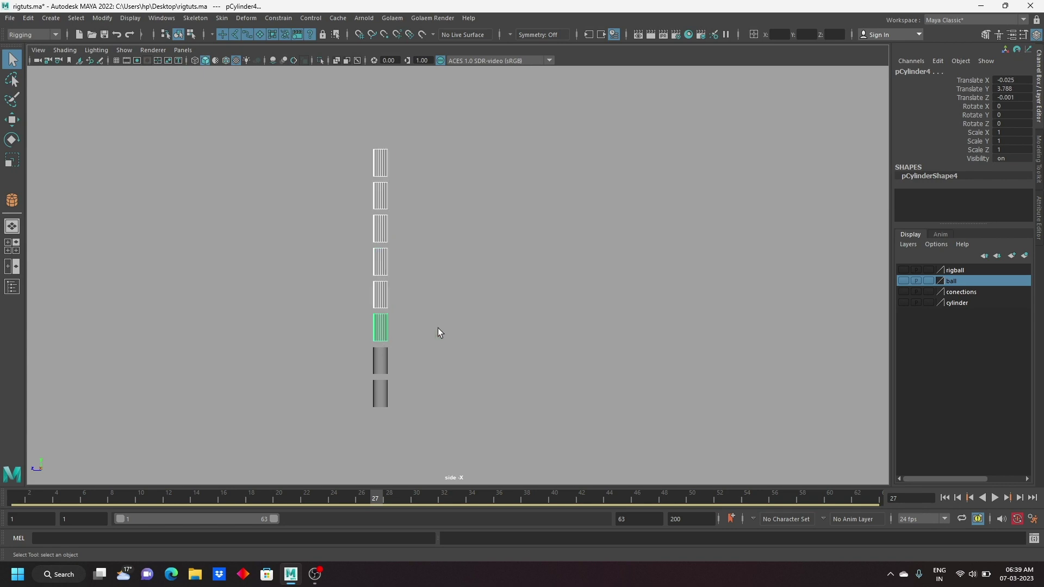
pyautogui.press('p')
pyautogui.click(402, 334)
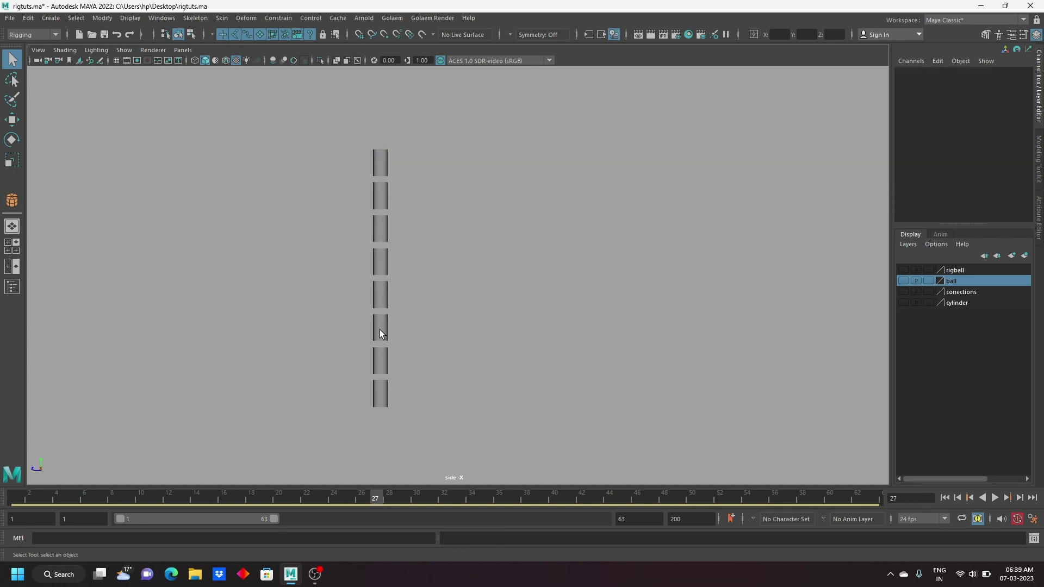
pyautogui.keyDown('shift'); pyautogui.click(383, 370); pyautogui.keyUp('shift')
pyautogui.press('p')
pyautogui.click(525, 359)
pyautogui.click(377, 359)
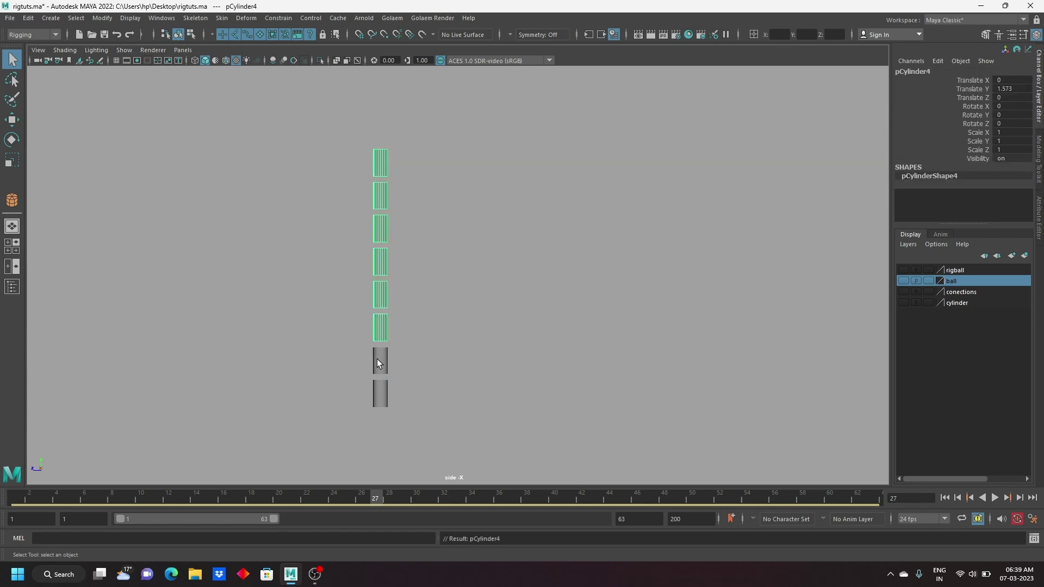
pyautogui.keyDown('shift'); pyautogui.click(380, 396); pyautogui.keyUp('shift')
pyautogui.press('p')
# Step: Test-move the upper part of the chain from pCylinder4, then undo
pyautogui.press('w')
pyautogui.click(274, 389)
pyautogui.moveTo(342, 392); pyautogui.dragTo(467, 438)
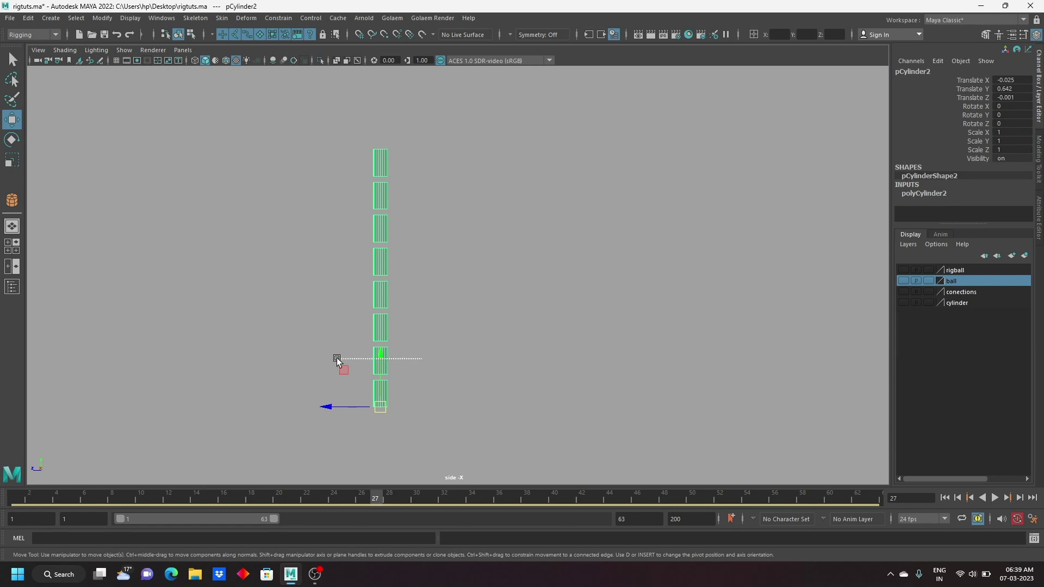
pyautogui.press('Down')
pyautogui.press('Down')
pyautogui.press('Down')
pyautogui.moveTo(383, 308)
pyautogui.mouseDown()
pyautogui.moveTo(398, 288)
pyautogui.moveTo(380, 280)
pyautogui.moveTo(493, 333)
pyautogui.moveTo(366, 224)
pyautogui.moveTo(430, 286)
pyautogui.moveTo(443, 326)
pyautogui.moveTo(368, 399)
pyautogui.moveTo(381, 403)
pyautogui.moveTo(279, 389)
pyautogui.moveTo(379, 359)
pyautogui.mouseUp()
pyautogui.click(388, 407)
pyautogui.hotkey('ctrl', 'z')
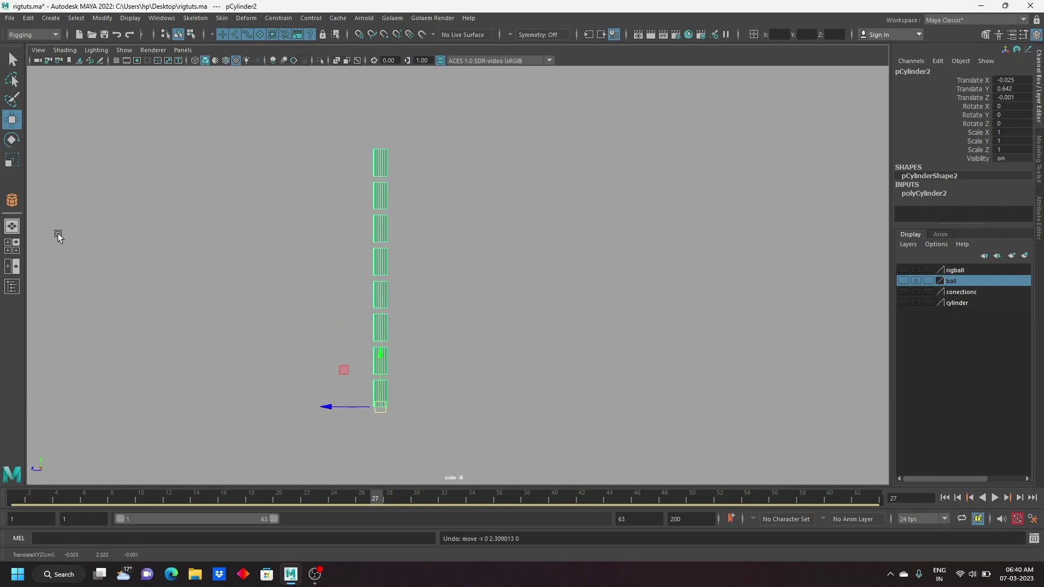
# Step: Rotate the whole column from its root, then enter 0 for Rotate X
pyautogui.press('e')
pyautogui.moveTo(398, 356)
pyautogui.mouseDown()
pyautogui.moveTo(307, 342)
pyautogui.moveTo(457, 378)
pyautogui.moveTo(494, 451)
pyautogui.moveTo(333, 333)
pyautogui.moveTo(451, 380)
pyautogui.moveTo(480, 408)
pyautogui.moveTo(373, 347)
pyautogui.mouseUp()
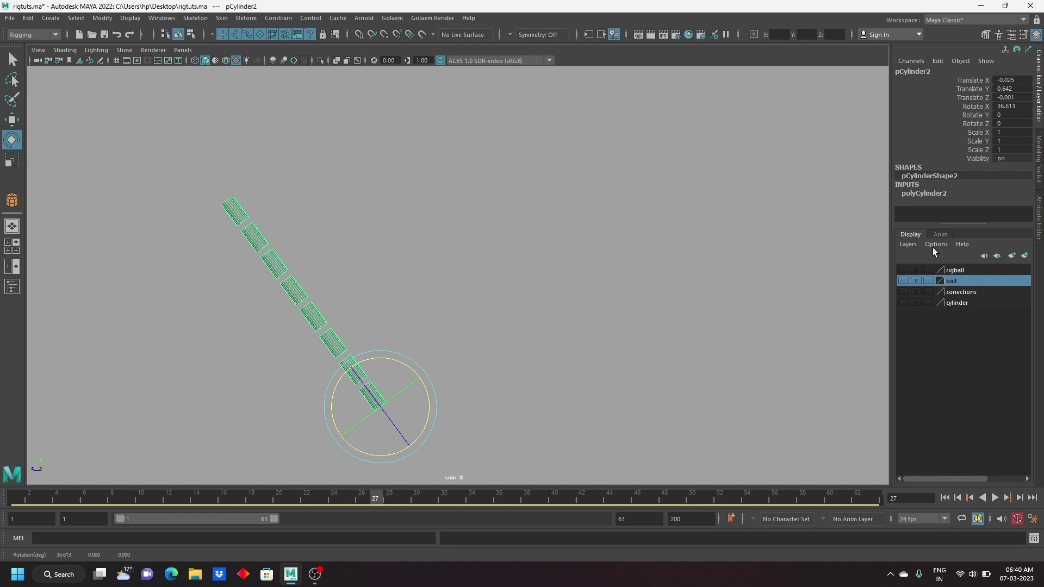
pyautogui.doubleClick(1004, 106)
pyautogui.write('0')
pyautogui.press('Return')
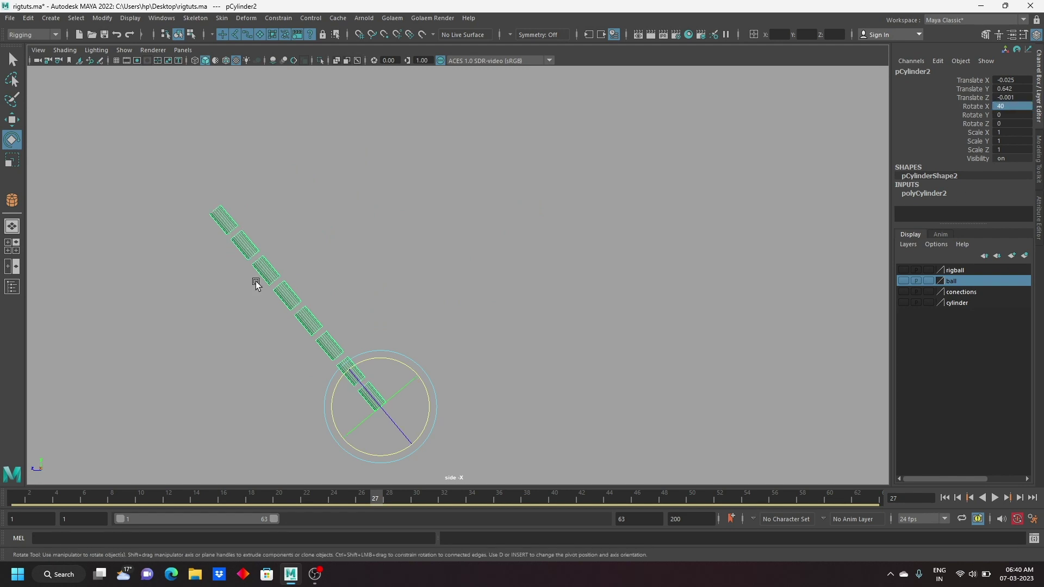
# Step: Rotate the chain from pCylinder3 as a test, then undo back to vertical
pyautogui.click(374, 251)
pyautogui.click(348, 373)
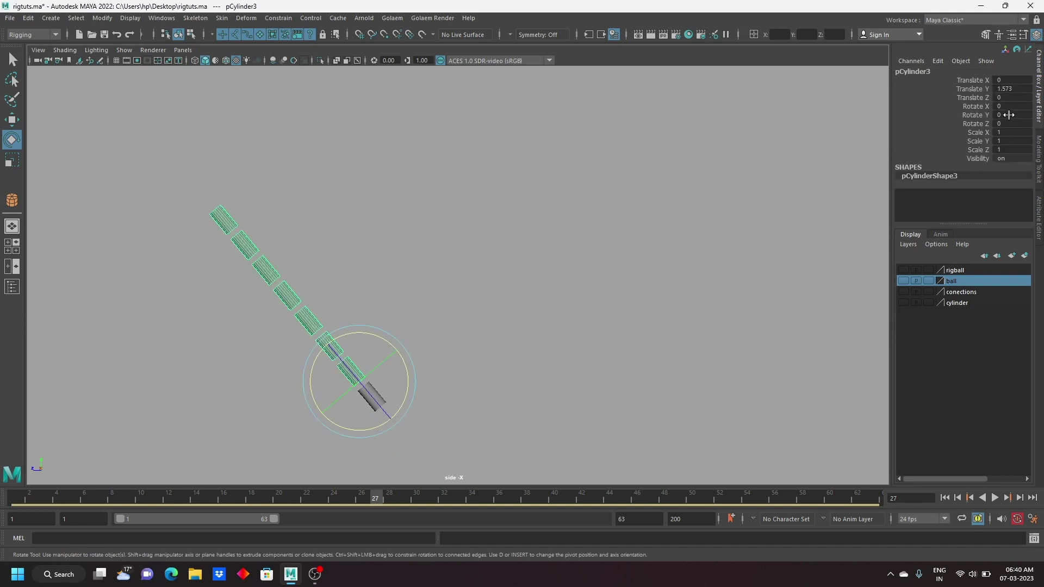
pyautogui.moveTo(382, 338); pyautogui.dragTo(334, 329)
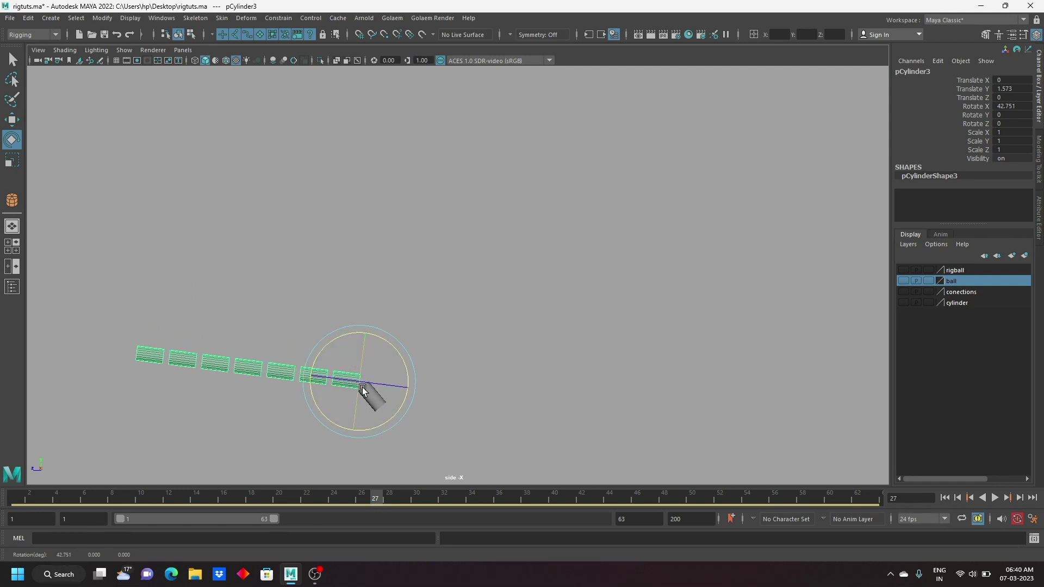
pyautogui.hotkey('ctrl', 'z')
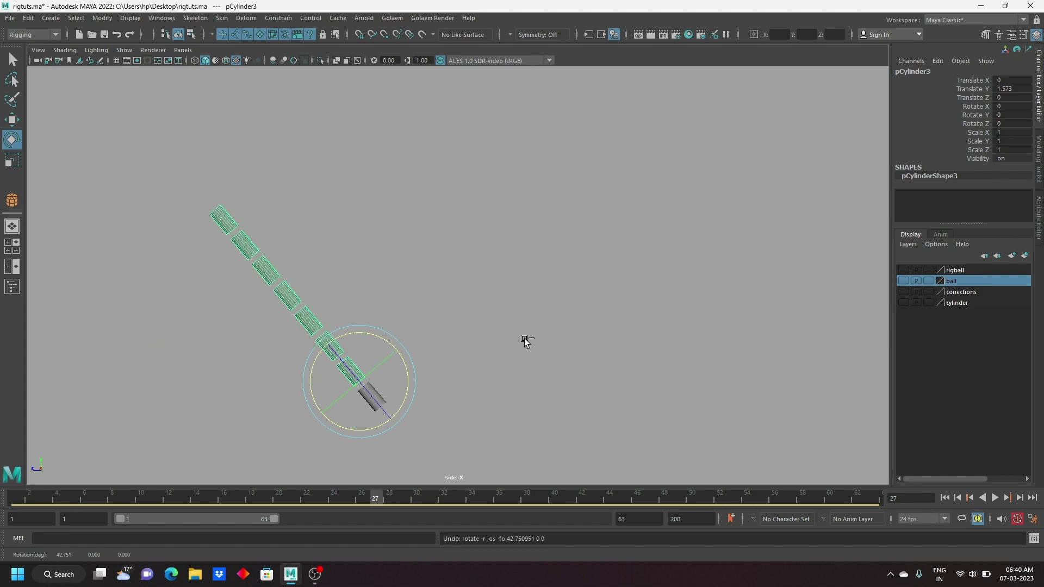
pyautogui.hotkey('ctrl', 'z')
pyautogui.hotkey('ctrl', 'z')
pyautogui.hotkey('ctrl', 'z')
pyautogui.press('w')
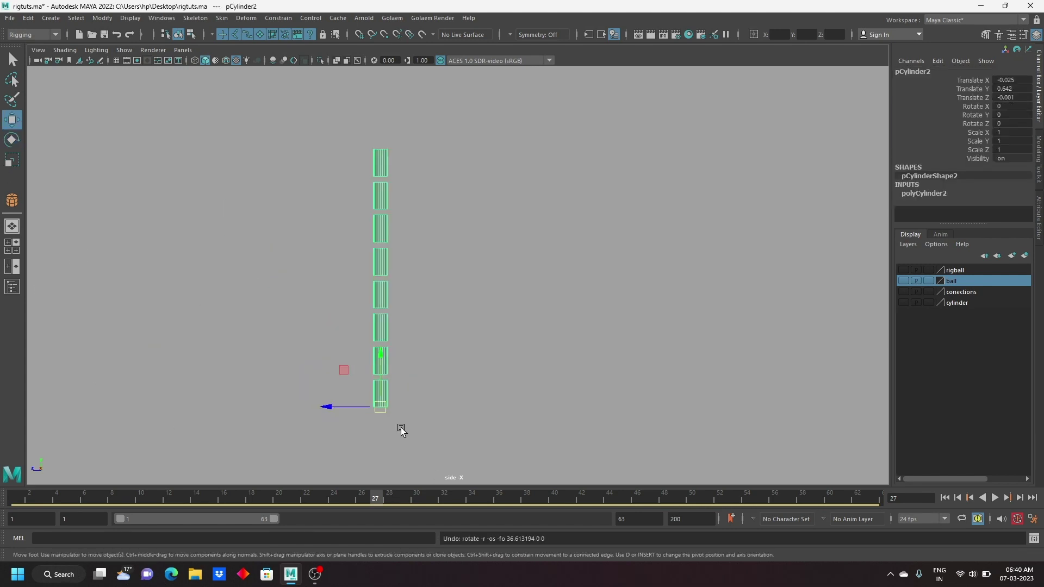
# Step: Select the whole cylinder hierarchy and rotate it to bend the chain into an arc
pyautogui.rightClick(380, 404)
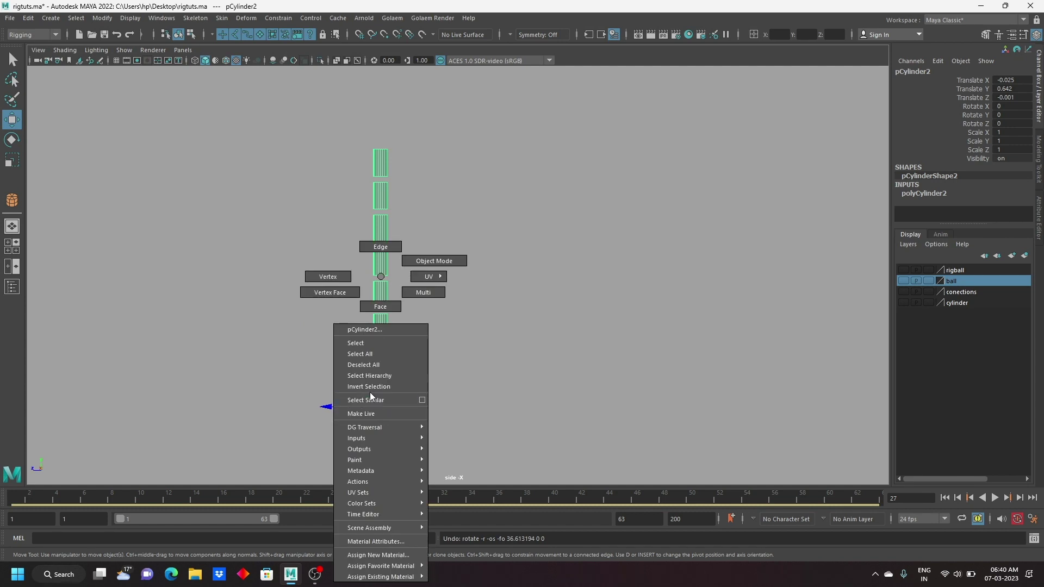
pyautogui.click(363, 376)
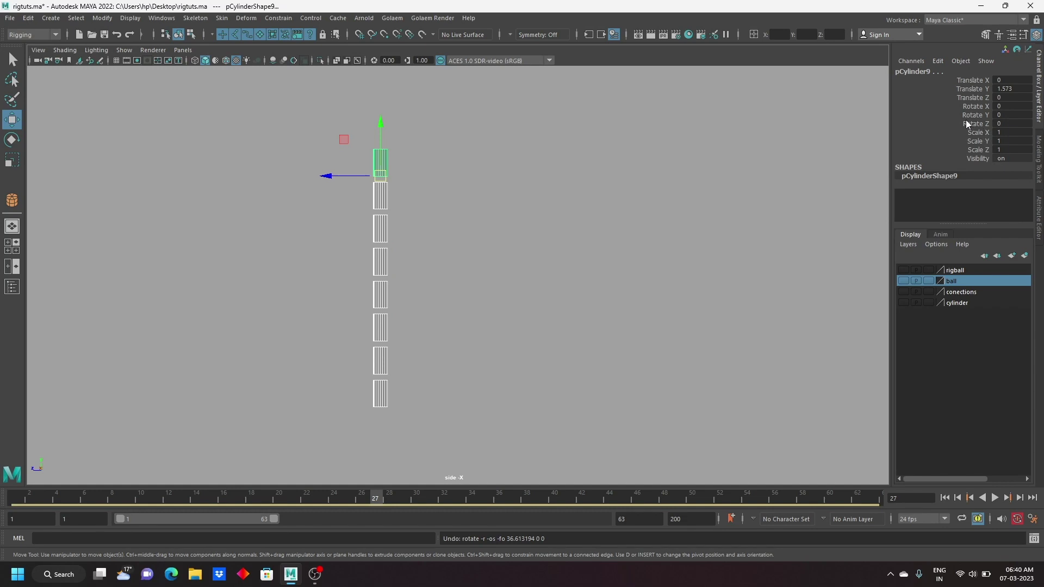
pyautogui.click(977, 107)
pyautogui.moveTo(592, 243)
pyautogui.mouseDown(button='middle')
pyautogui.moveTo(615, 254)
pyautogui.moveTo(552, 252)
pyautogui.moveTo(590, 270)
pyautogui.mouseUp(button='middle')
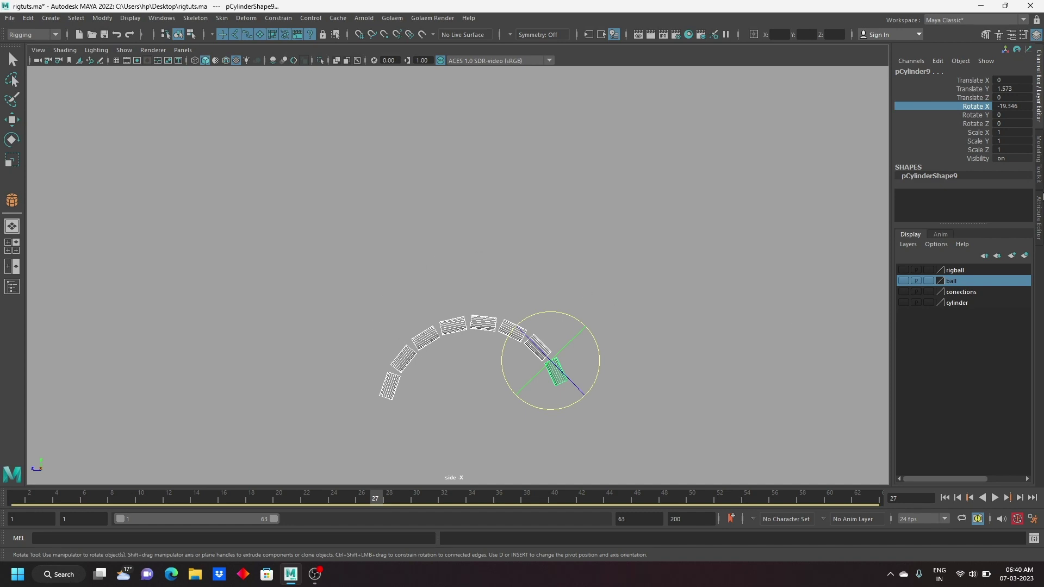
# Step: Set Rotate X to 0 to straighten the chain and switch to the perspective view
pyautogui.click(1010, 106)
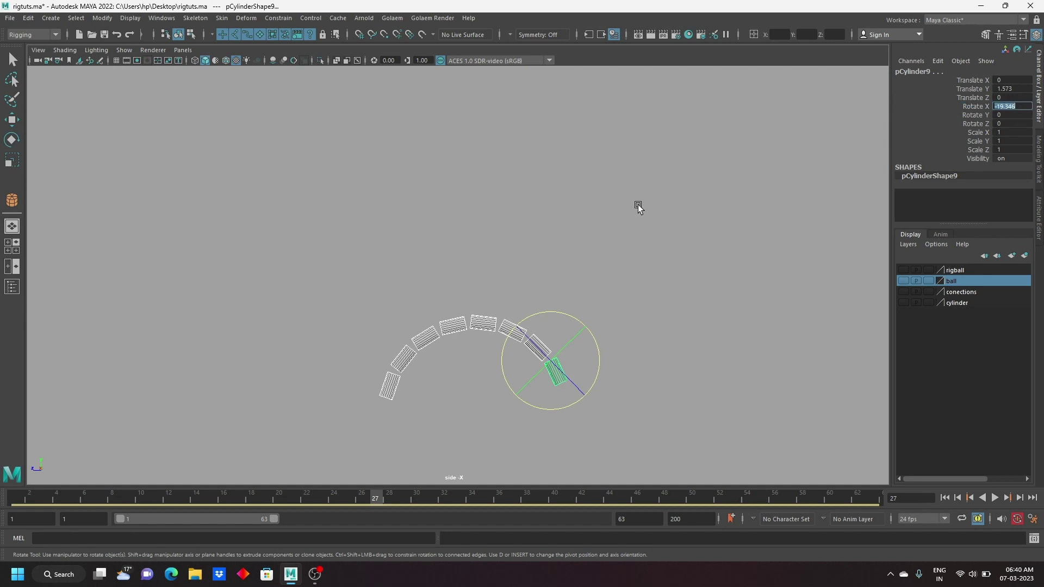
pyautogui.write('0')
pyautogui.press('Return')
pyautogui.click(12, 120)
pyautogui.press('space')
pyautogui.press('space')
pyautogui.moveTo(519, 236)
pyautogui.keyDown('alt'); pyautogui.mouseDown()
pyautogui.moveTo(484, 269)
pyautogui.moveTo(369, 251)
pyautogui.moveTo(295, 265)
pyautogui.moveTo(312, 310)
pyautogui.moveTo(328, 319)
pyautogui.moveTo(317, 285)
pyautogui.mouseUp(); pyautogui.keyUp('alt')
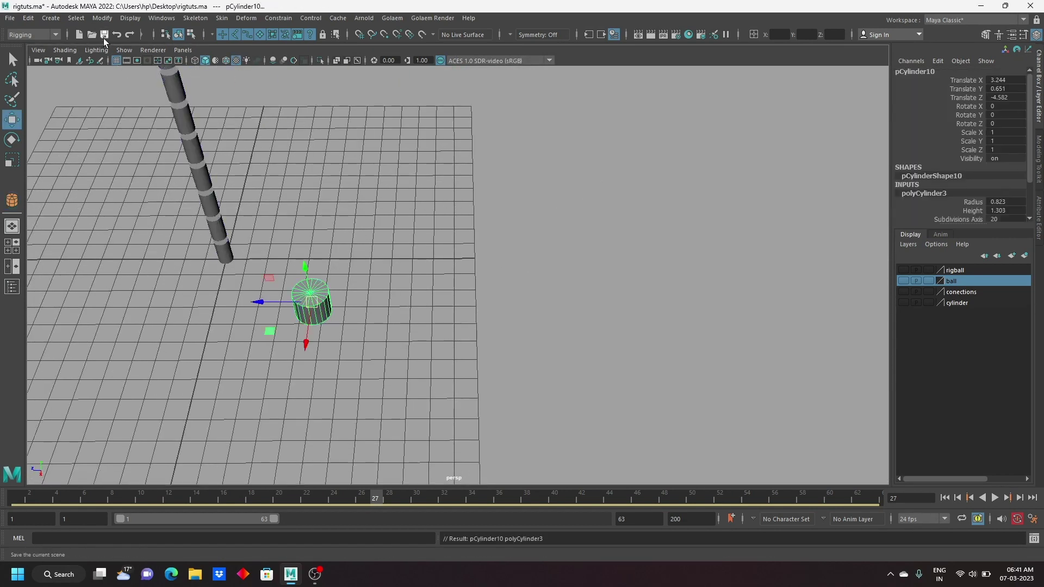
# Step: Create a polygon cube beside the short cylinder and parent it to the cylinder
pyautogui.click(51, 18)
pyautogui.moveTo(83, 56)
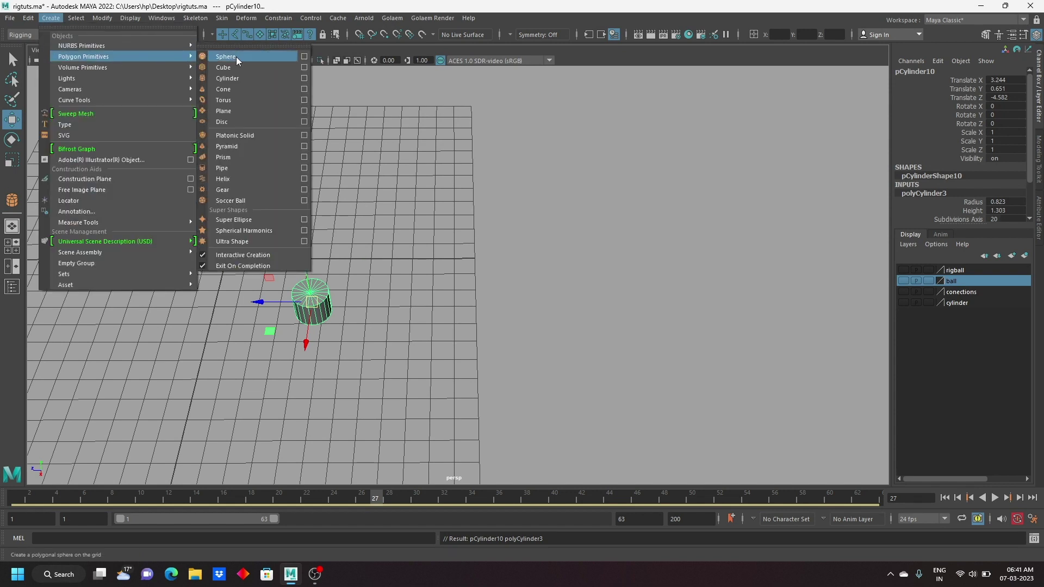
pyautogui.click(233, 67)
pyautogui.moveTo(527, 316)
pyautogui.mouseDown()
pyautogui.moveTo(546, 332)
pyautogui.moveTo(546, 297)
pyautogui.mouseUp()
pyautogui.press('w')
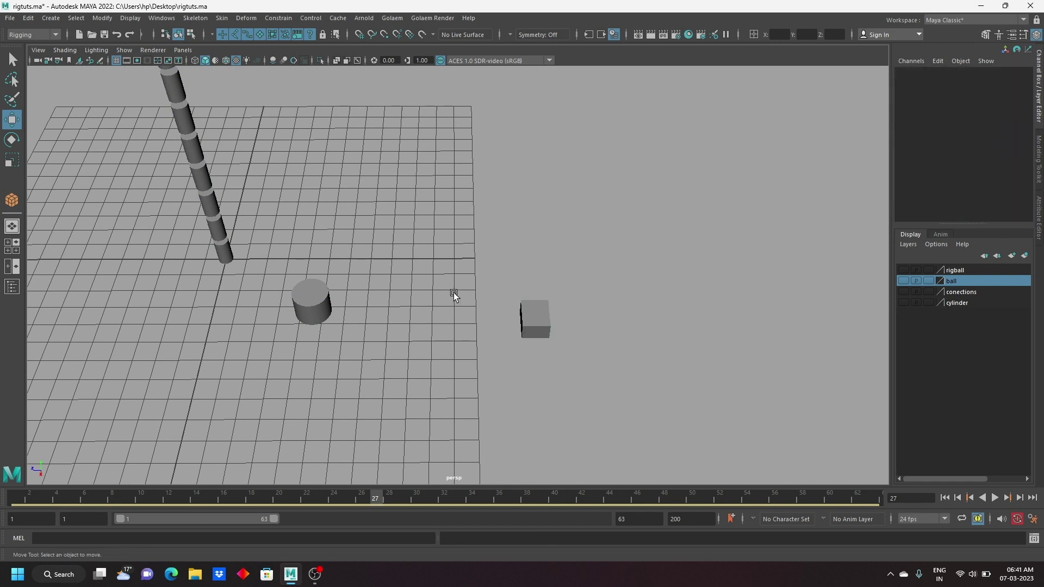
pyautogui.click(304, 310)
pyautogui.hotkey('ctrl', 'z')
# Step: Move and rotate the cylinder to check the cube follows, undoing each test
pyautogui.keyDown('shift'); pyautogui.click(316, 314); pyautogui.keyUp('shift')
pyautogui.moveTo(316, 315)
pyautogui.mouseDown()
pyautogui.moveTo(338, 373)
pyautogui.moveTo(396, 303)
pyautogui.mouseUp()
pyautogui.hotkey('ctrl', 'z')
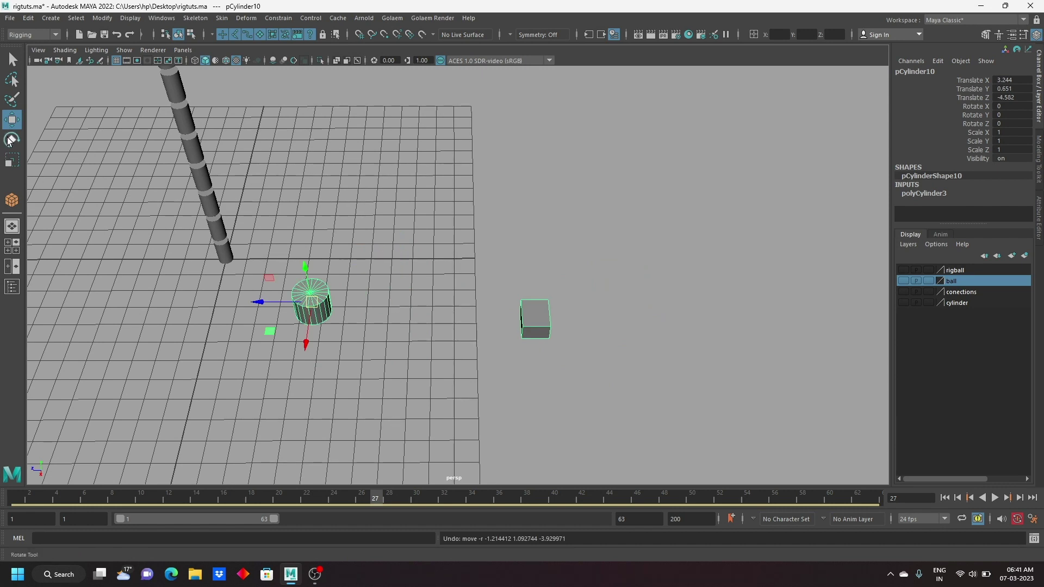
pyautogui.click(11, 140)
pyautogui.moveTo(330, 307)
pyautogui.mouseDown()
pyautogui.moveTo(319, 240)
pyautogui.moveTo(373, 226)
pyautogui.moveTo(435, 340)
pyautogui.mouseUp()
pyautogui.hotkey('ctrl', 'z')
# Step: Spin and shrink the cylinder to confirm the cube follows, undoing both tests
pyautogui.moveTo(280, 331)
pyautogui.mouseDown()
pyautogui.moveTo(392, 345)
pyautogui.moveTo(287, 352)
pyautogui.mouseUp()
pyautogui.hotkey('ctrl', 'z')
pyautogui.click(12, 160)
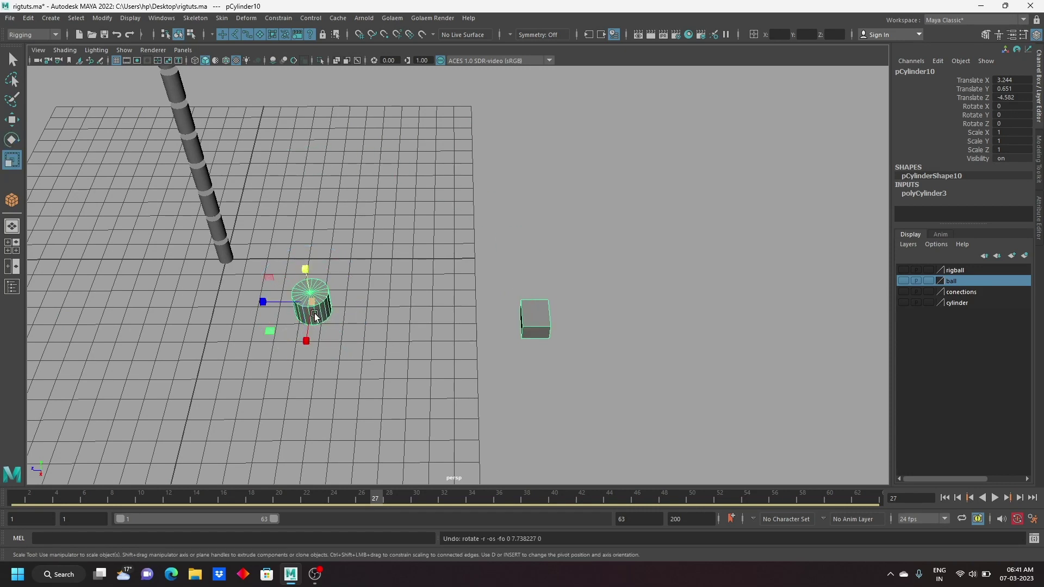
pyautogui.moveTo(312, 302); pyautogui.dragTo(242, 294)
pyautogui.hotkey('ctrl', 'z')
pyautogui.hotkey('ctrl', 'z')
pyautogui.hotkey('ctrl', 'z')
pyautogui.hotkey('ctrl', 'z')
pyautogui.hotkey('ctrl', 'z')
pyautogui.press('w')
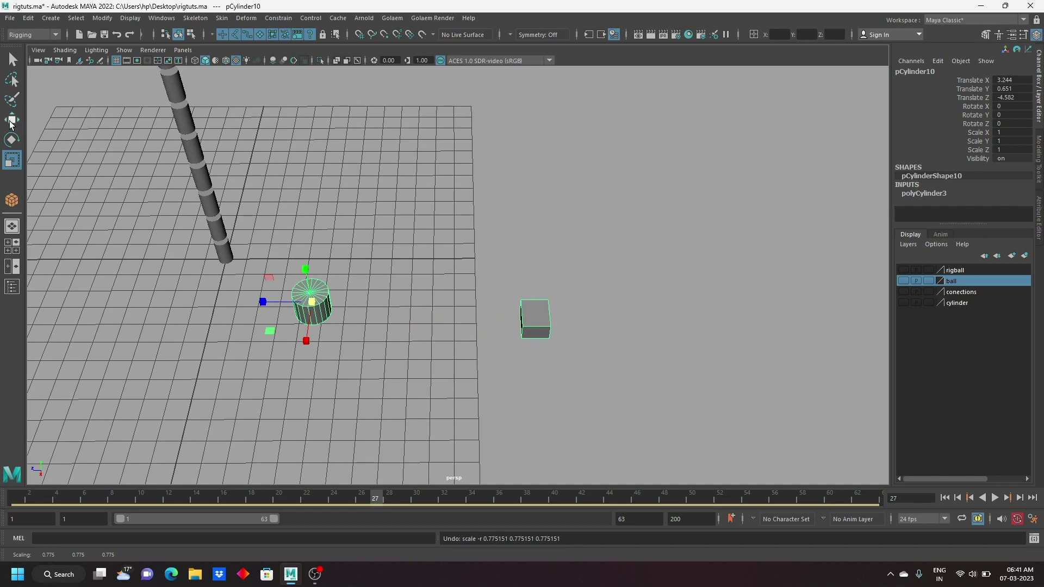
pyautogui.moveTo(482, 352)
pyautogui.keyDown('alt'); pyautogui.mouseDown()
pyautogui.moveTo(462, 309)
pyautogui.moveTo(534, 324)
pyautogui.moveTo(530, 286)
pyautogui.moveTo(468, 272)
pyautogui.mouseUp(); pyautogui.keyUp('alt')
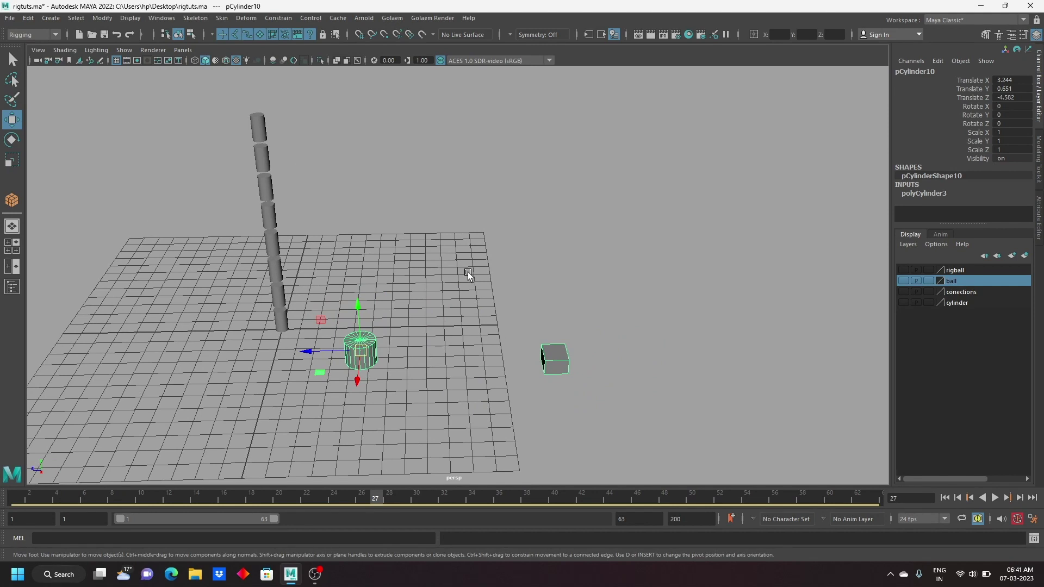
# Step: Orbit the perspective view and reposition the cube on its own
pyautogui.moveTo(467, 303)
pyautogui.keyDown('alt'); pyautogui.mouseDown()
pyautogui.moveTo(474, 341)
pyautogui.moveTo(495, 349)
pyautogui.mouseUp(); pyautogui.keyUp('alt')
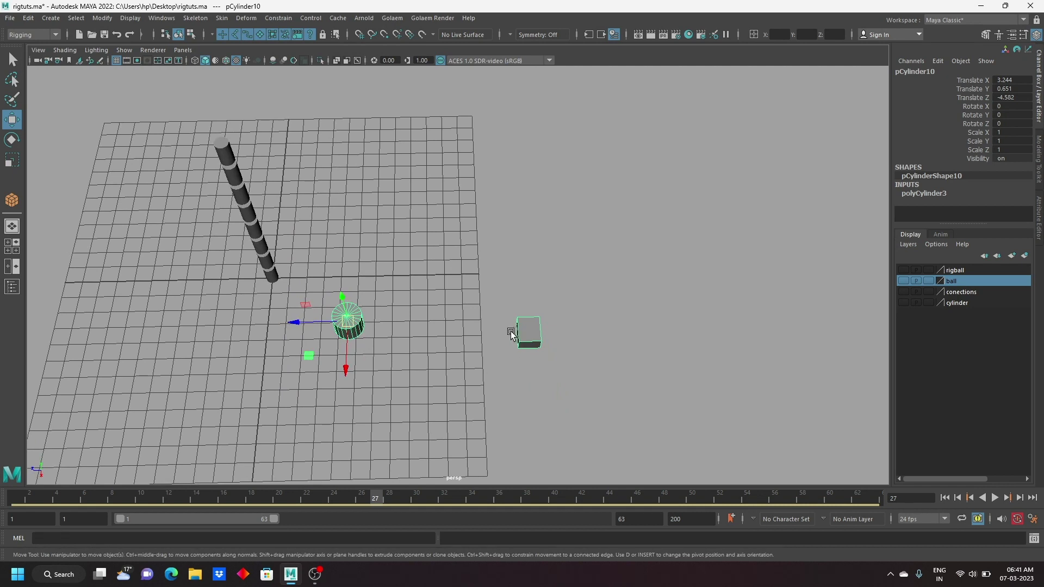
pyautogui.moveTo(480, 294); pyautogui.dragTo(595, 374)
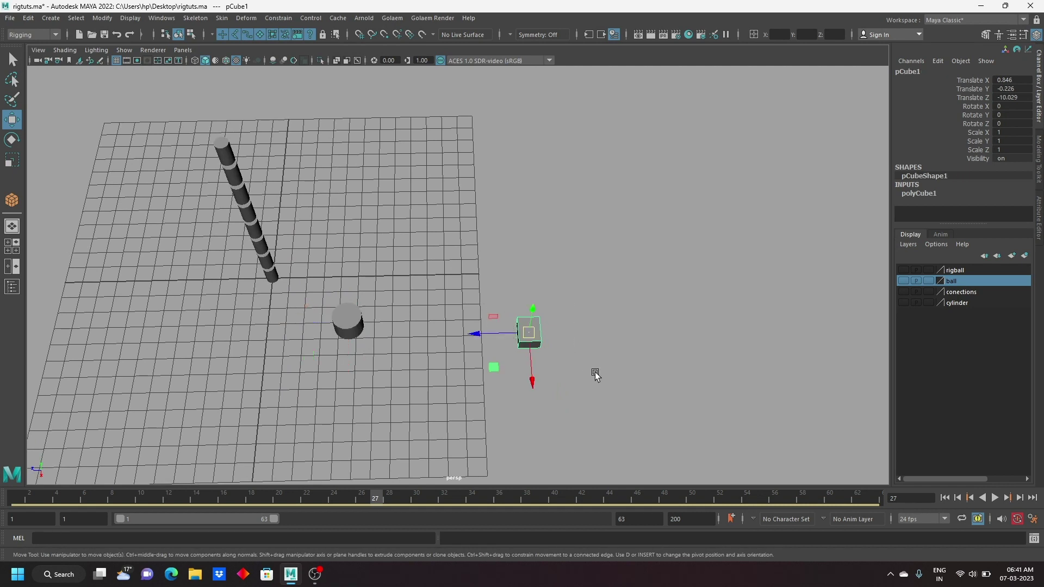
pyautogui.moveTo(595, 372); pyautogui.dragTo(414, 299, button='middle')
# Step: Marquee-select the eight-segment cylinder chain and delete it
pyautogui.moveTo(315, 337); pyautogui.dragTo(310, 340)
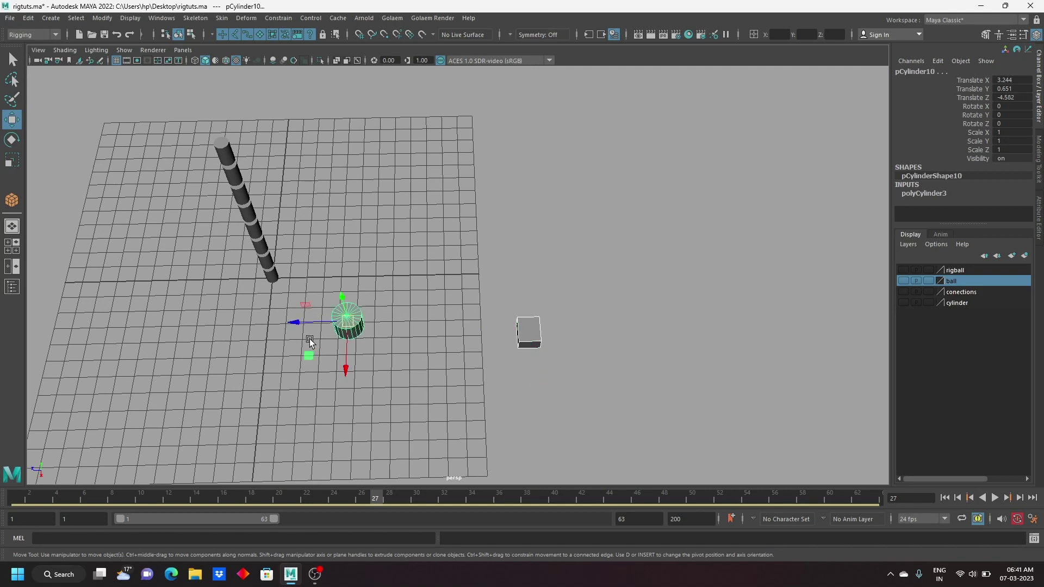
pyautogui.click(391, 232)
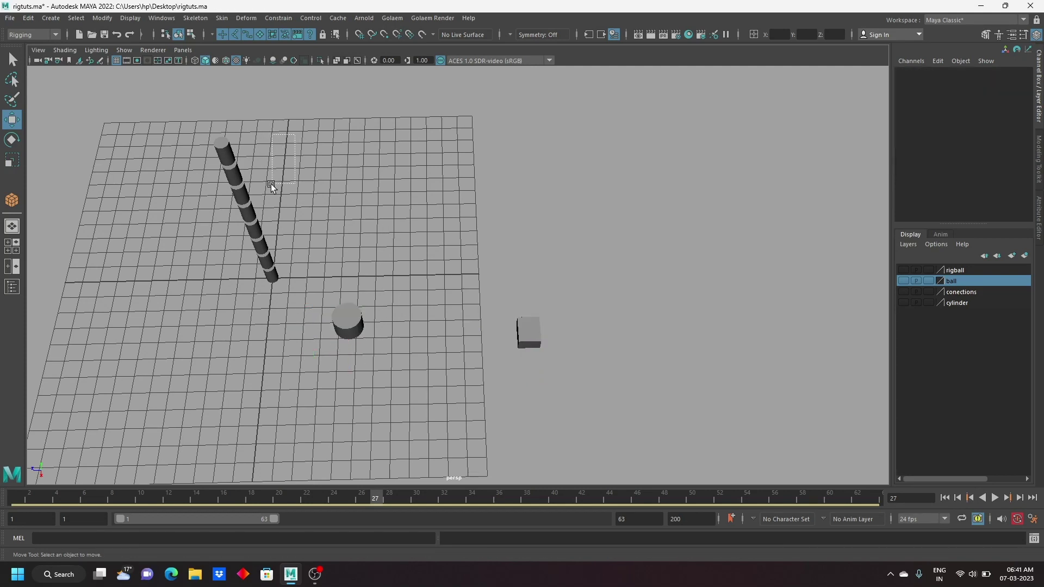
pyautogui.moveTo(177, 126); pyautogui.dragTo(293, 302)
pyautogui.press('Delete')
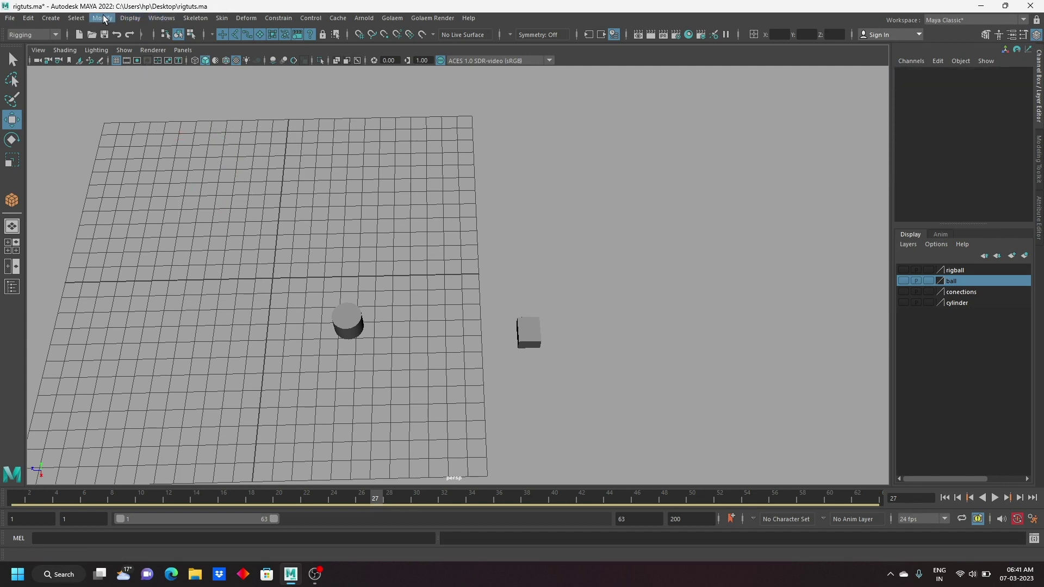
# Step: Open the Outliner beside the viewport and select pCylinder10 and pCube1 in turn
pyautogui.click(161, 19)
pyautogui.click(163, 149)
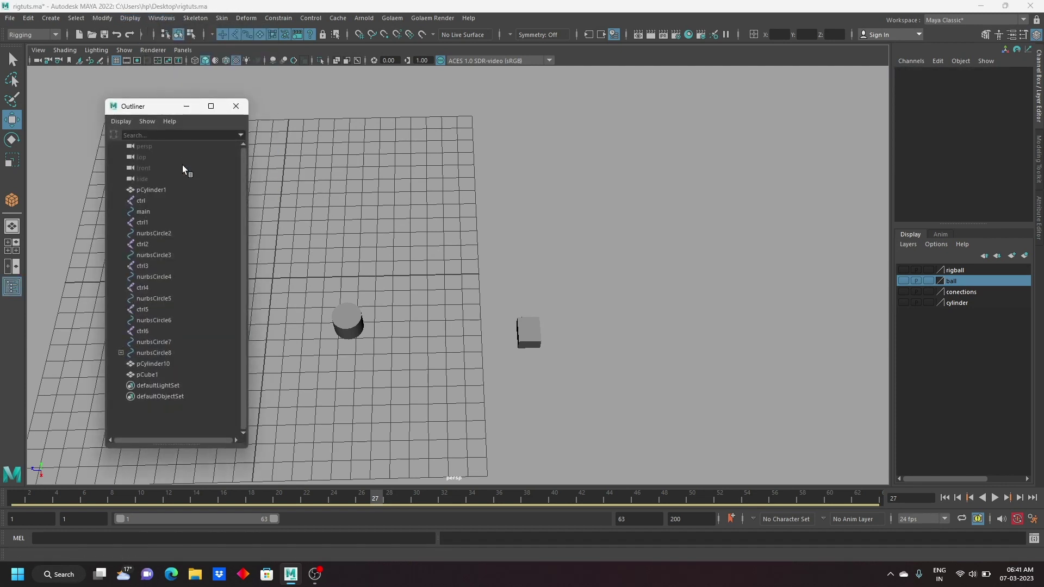
pyautogui.moveTo(150, 106); pyautogui.dragTo(683, 83)
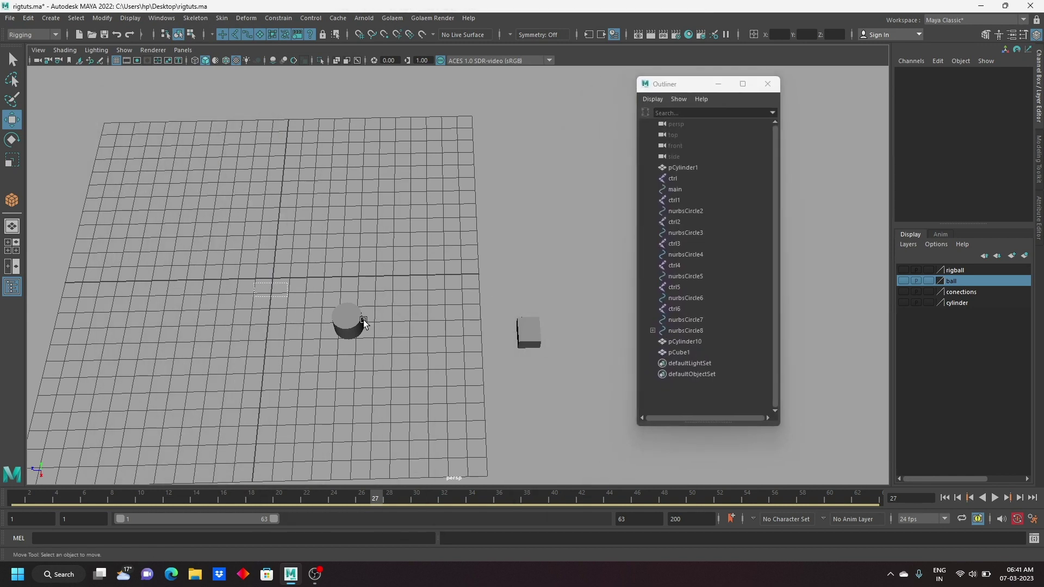
pyautogui.moveTo(357, 323); pyautogui.dragTo(572, 372)
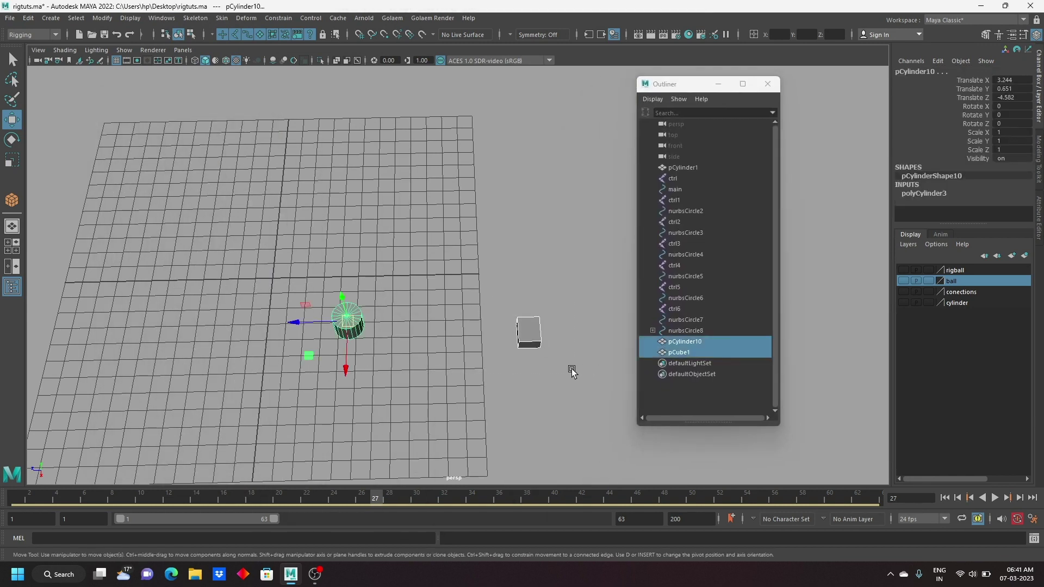
pyautogui.click(538, 346)
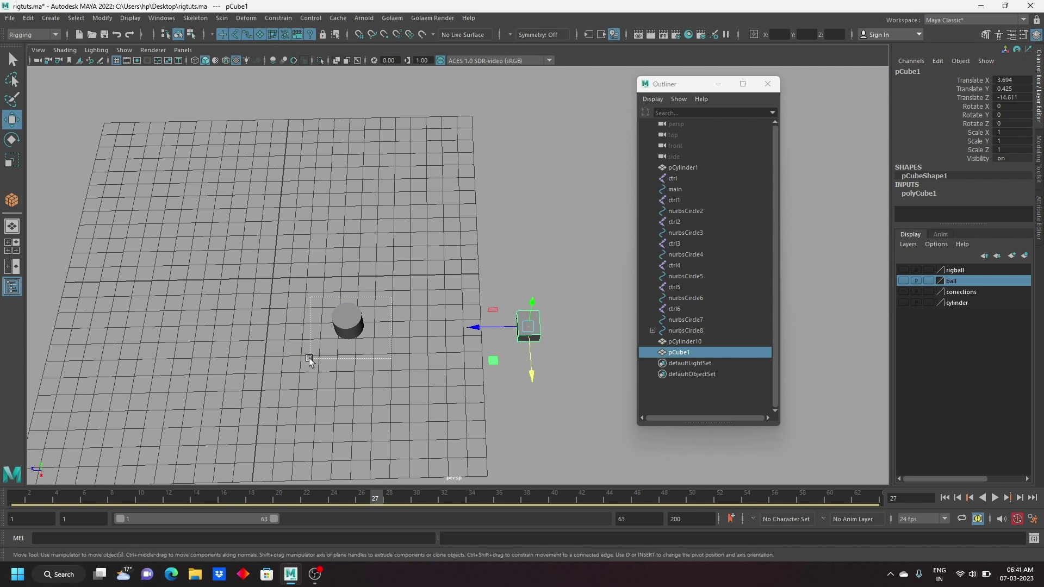
pyautogui.click(348, 324)
pyautogui.click(680, 353)
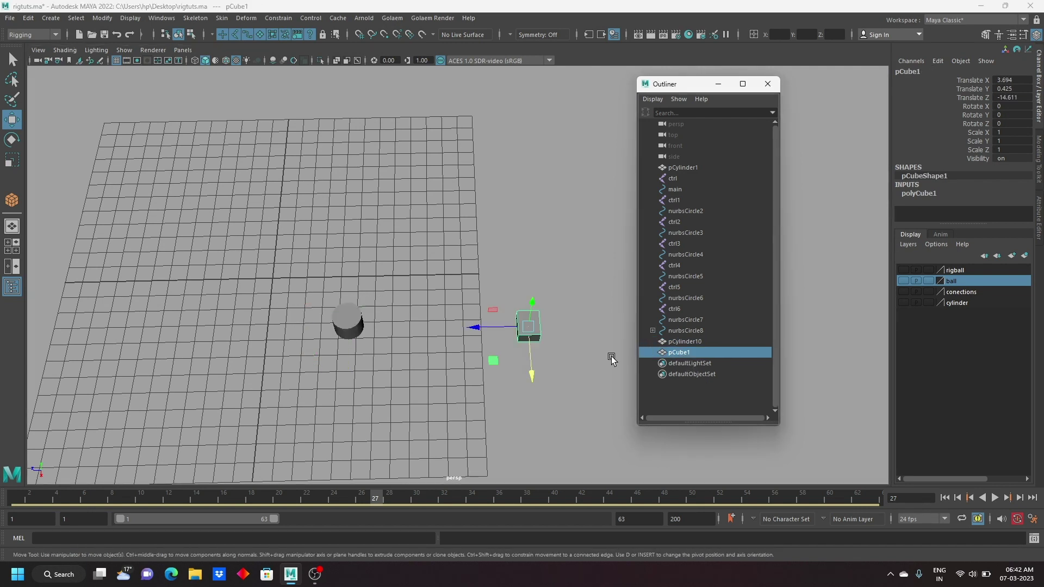
# Step: Parent pCube1 under pCylinder10 and test-move the cylinder, then undo the move
pyautogui.moveTo(674, 355); pyautogui.dragTo(683, 345)
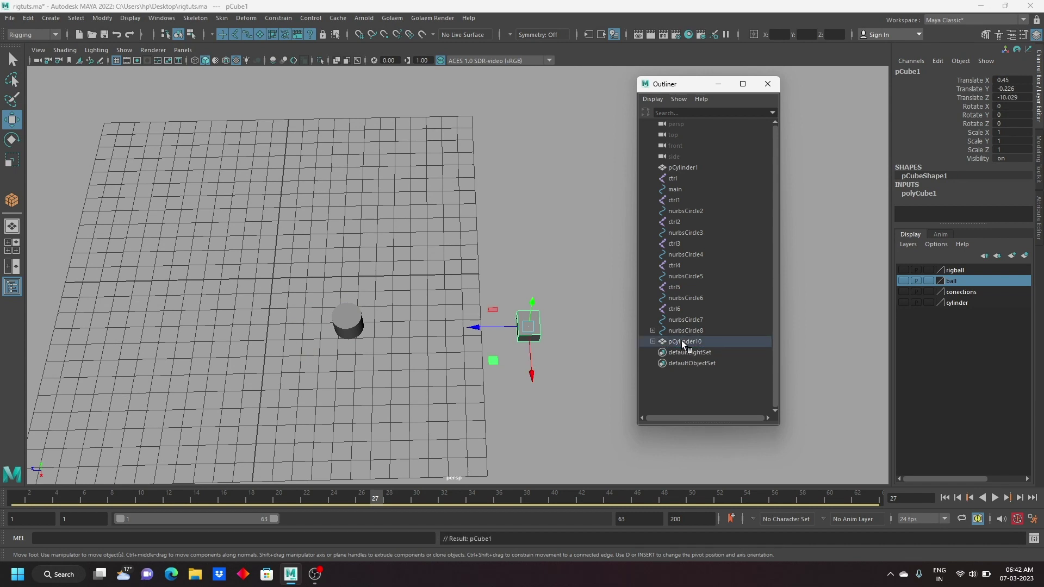
pyautogui.click(653, 341)
pyautogui.moveTo(333, 290); pyautogui.dragTo(369, 356)
pyautogui.hotkey('ctrl', 'z')
pyautogui.hotkey('ctrl', 'z')
pyautogui.hotkey('ctrl', 'z')
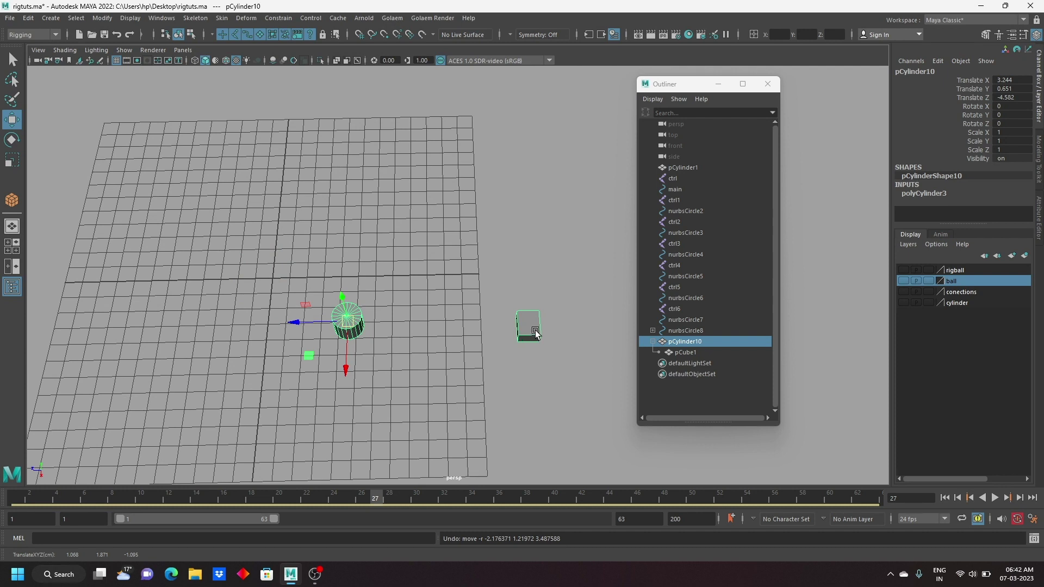
# Step: Unparent pCube1 from pCylinder10, confirming the cylinder now moves alone, then undo
pyautogui.click(536, 334)
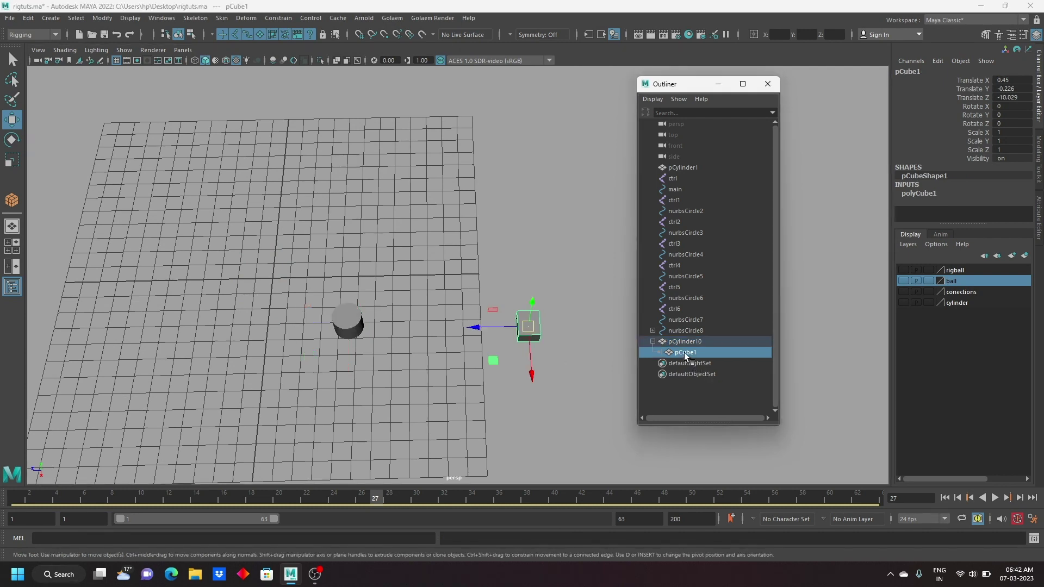
pyautogui.moveTo(685, 356); pyautogui.dragTo(675, 339, button='middle')
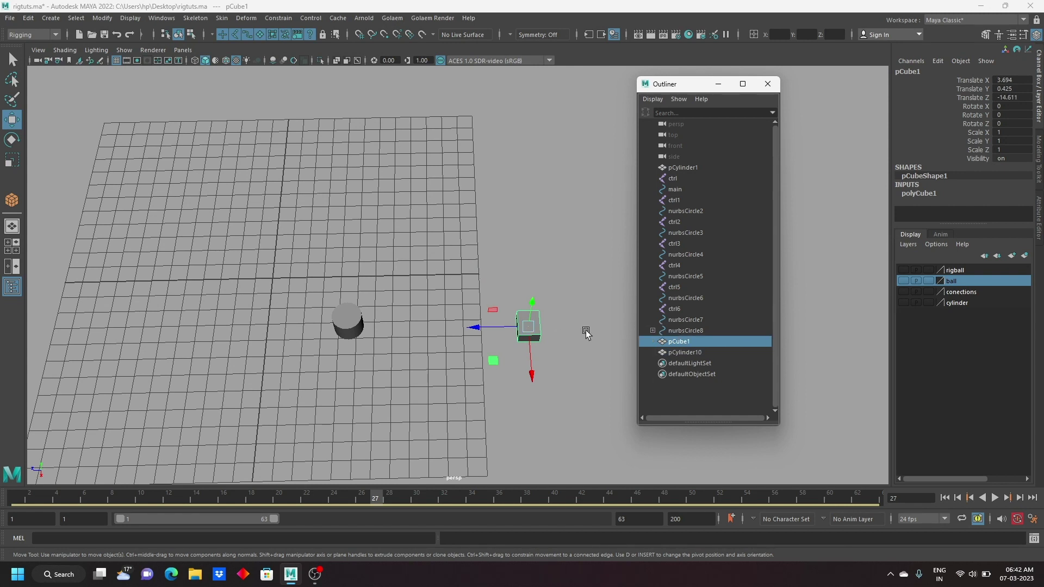
pyautogui.click(348, 321)
pyautogui.moveTo(346, 316); pyautogui.dragTo(368, 296)
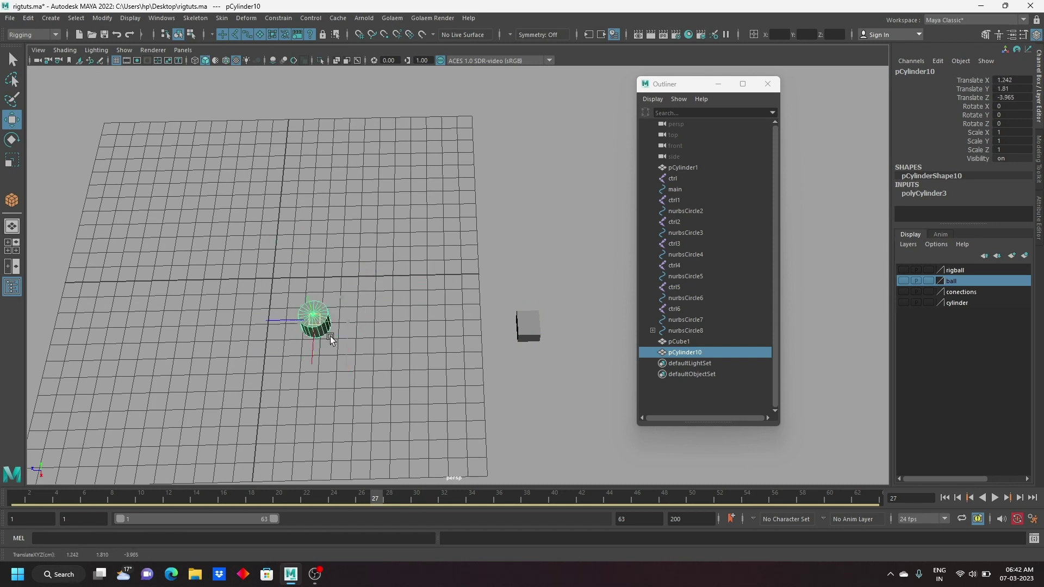
pyautogui.hotkey('ctrl', 'z')
pyautogui.moveTo(688, 90); pyautogui.dragTo(725, 101)
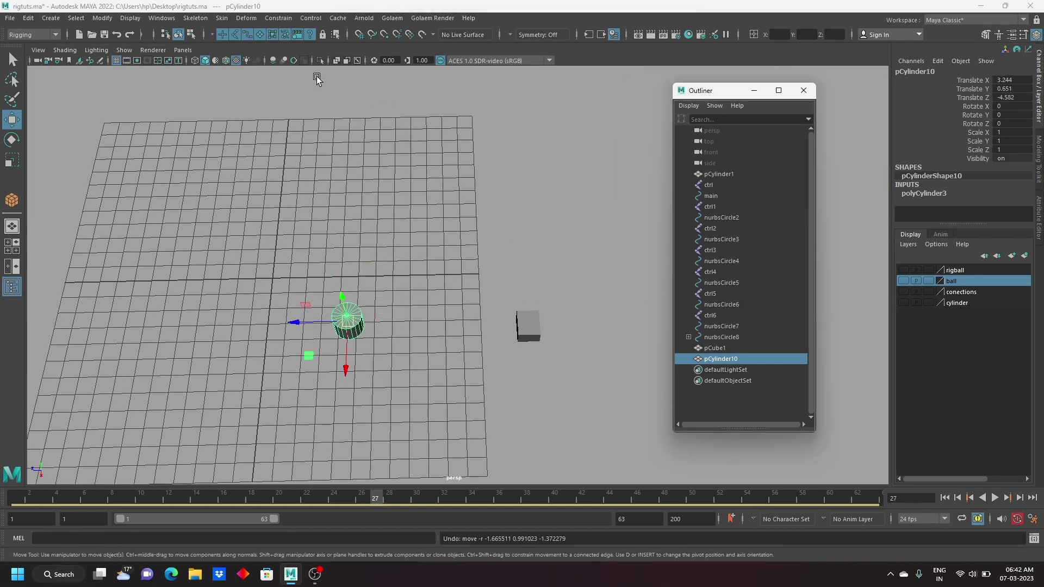
# Step: Open Hypergraph: Hierarchy and frame the pCube1 and pCylinder10 nodes
pyautogui.click(162, 18)
pyautogui.moveTo(187, 56)
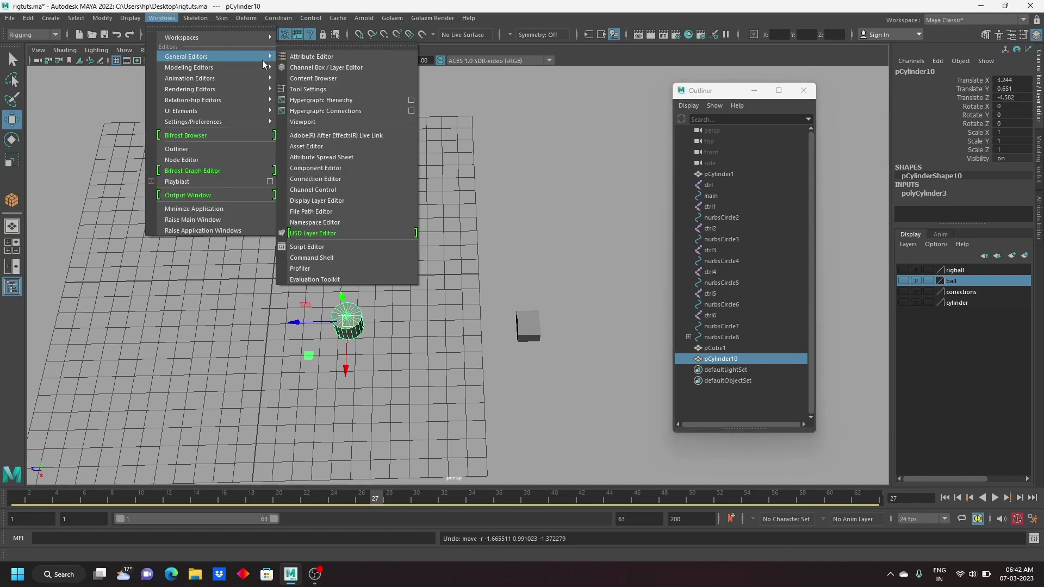
pyautogui.click(351, 100)
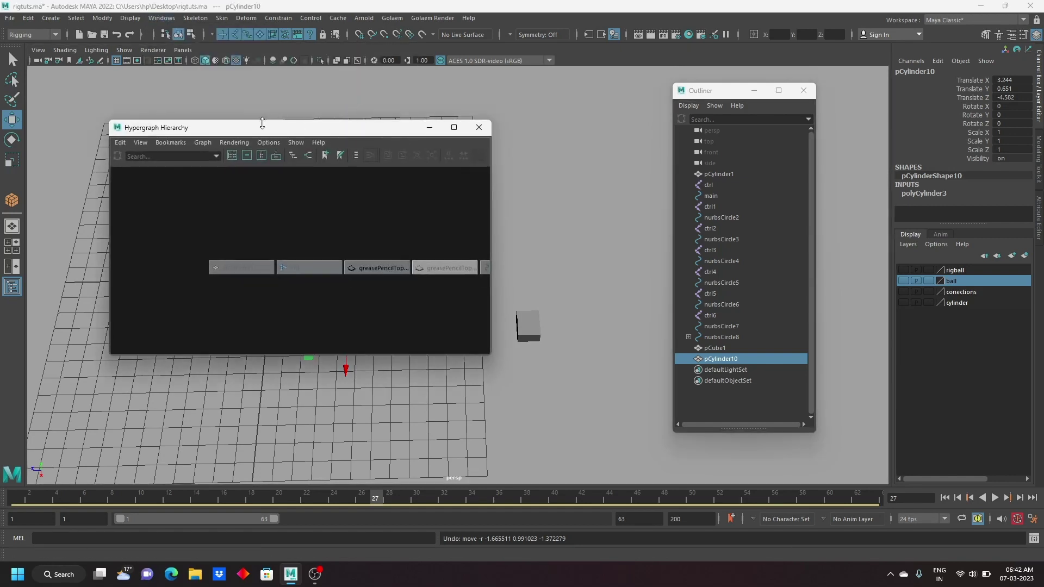
pyautogui.moveTo(232, 134); pyautogui.dragTo(663, 158)
pyautogui.keyDown('alt'); pyautogui.moveTo(327, 184); pyautogui.dragTo(299, 174, button='middle'); pyautogui.keyUp('alt')
pyautogui.moveTo(331, 218); pyautogui.dragTo(452, 342)
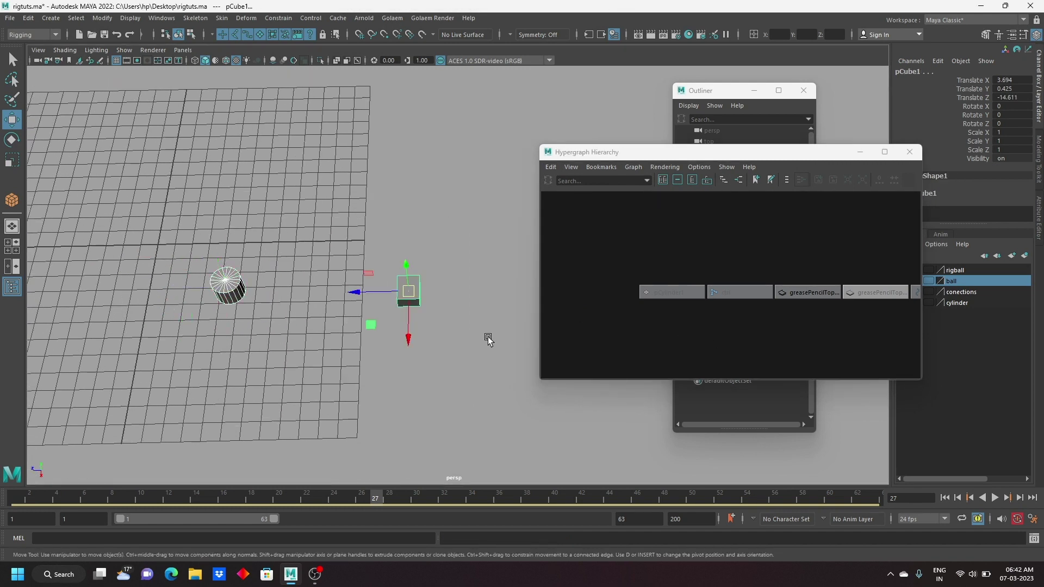
pyautogui.press('f')
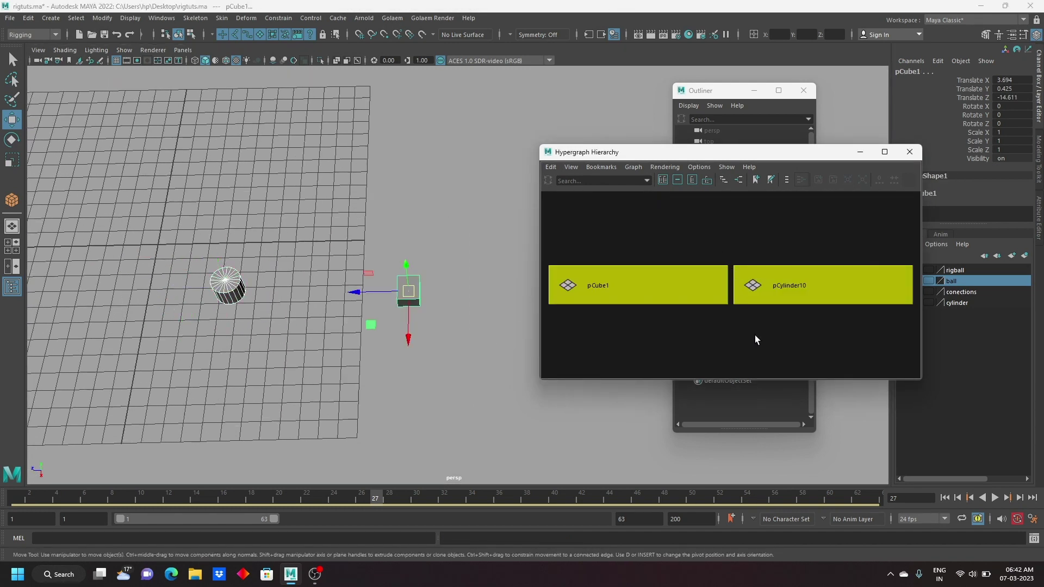
pyautogui.click(687, 334)
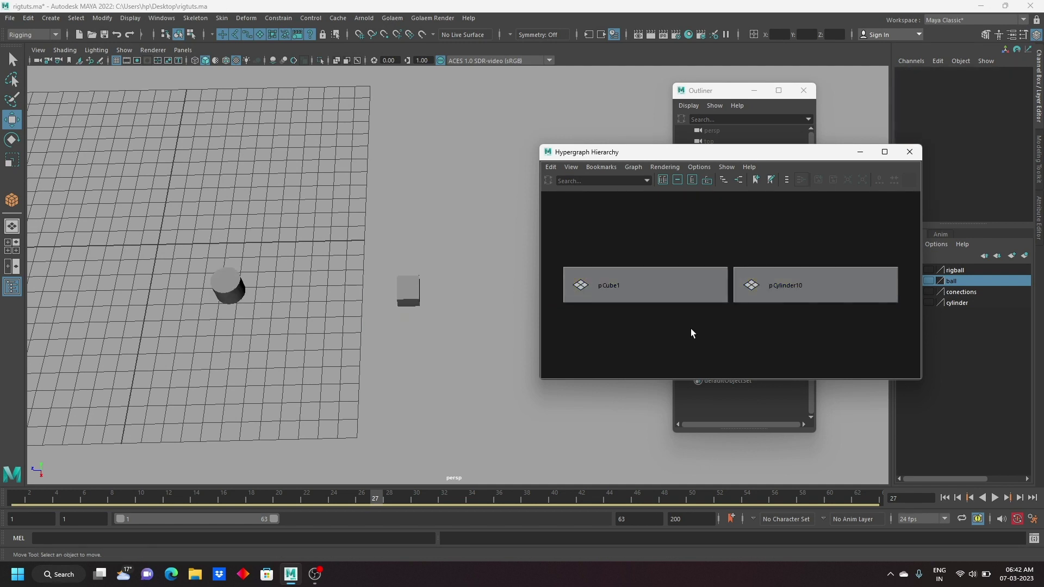
# Step: Parent pCube1 under pCylinder10 in the Hypergraph and move the pair together
pyautogui.moveTo(618, 283)
pyautogui.mouseDown(button='middle')
pyautogui.moveTo(599, 294)
pyautogui.moveTo(624, 347)
pyautogui.mouseUp(button='middle')
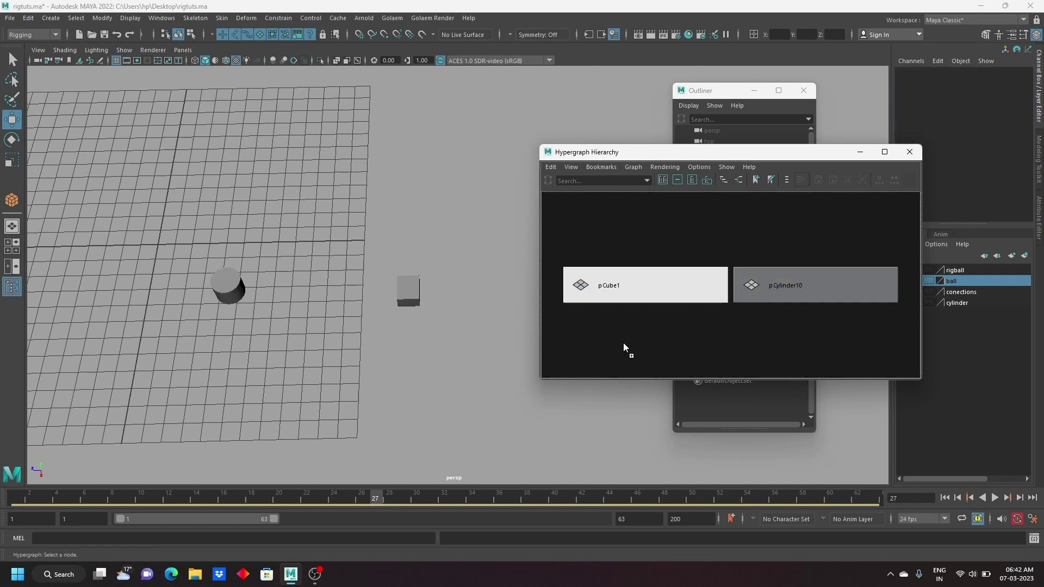
pyautogui.moveTo(819, 321); pyautogui.dragTo(792, 289, button='middle')
pyautogui.click(789, 286)
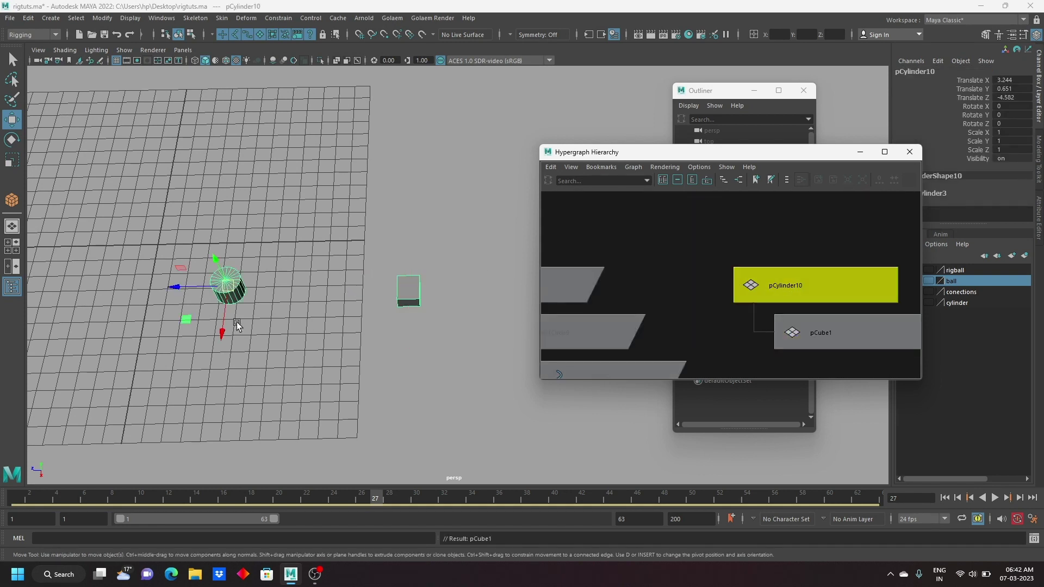
pyautogui.moveTo(261, 283)
pyautogui.mouseDown(button='middle')
pyautogui.moveTo(284, 242)
pyautogui.moveTo(211, 258)
pyautogui.mouseUp(button='middle')
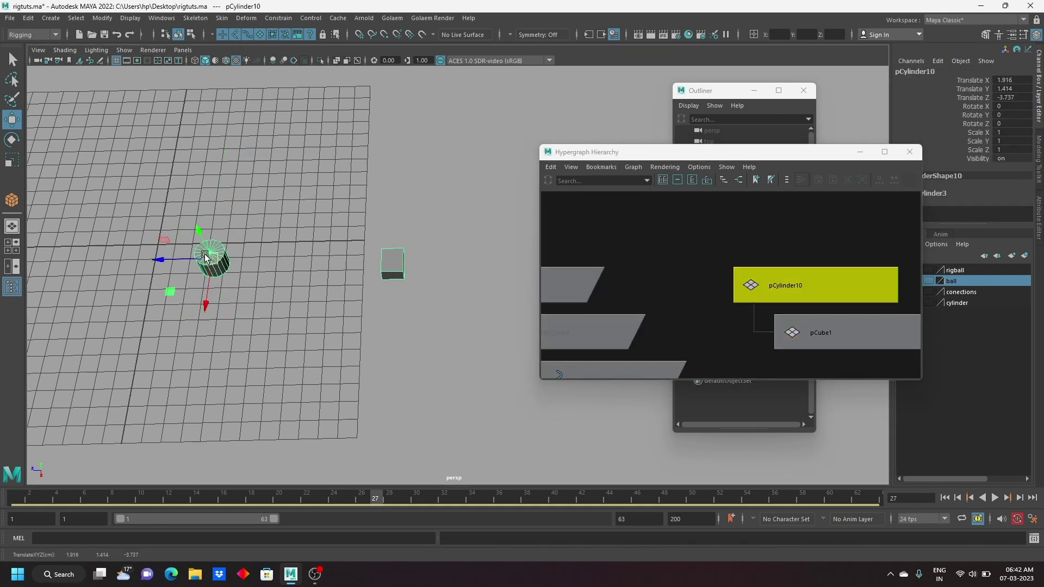
# Step: Unparent pCube1 from pCylinder10, verifying the cylinder moves alone, and undo that move
pyautogui.moveTo(717, 152); pyautogui.dragTo(650, 140)
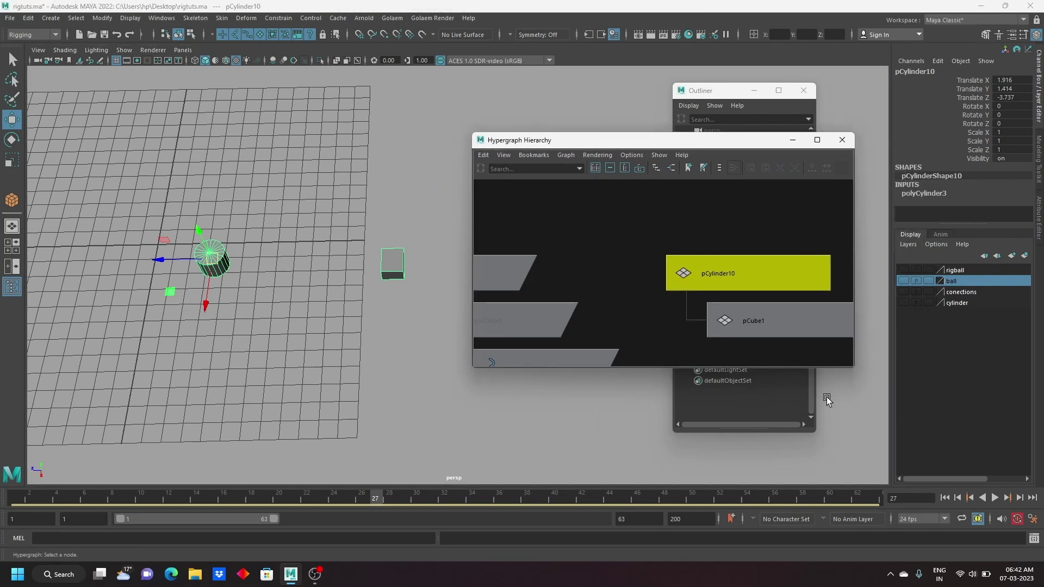
pyautogui.moveTo(750, 325)
pyautogui.mouseDown(button='middle')
pyautogui.moveTo(765, 229)
pyautogui.moveTo(608, 274)
pyautogui.mouseUp(button='middle')
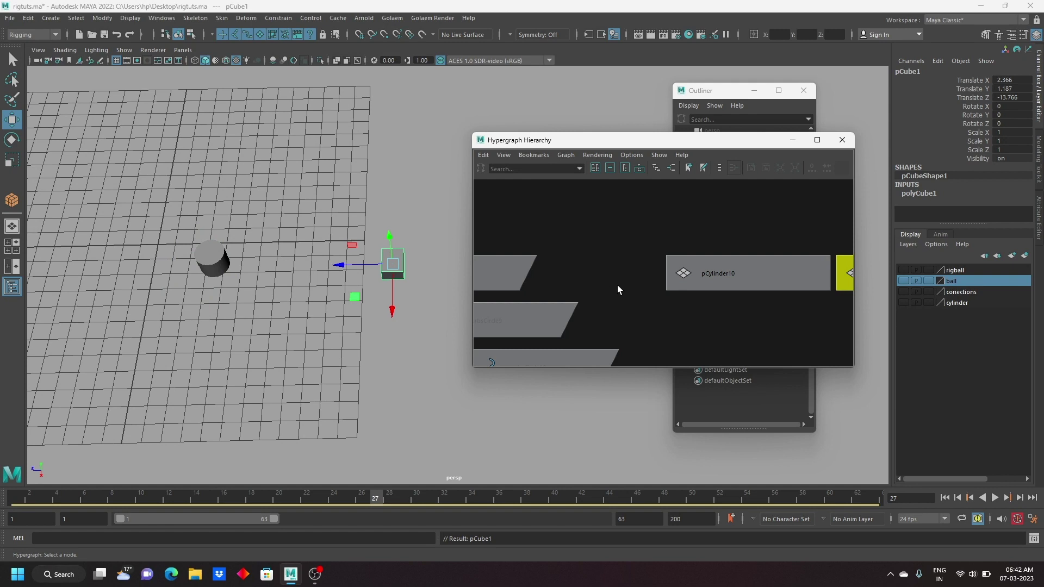
pyautogui.click(734, 319)
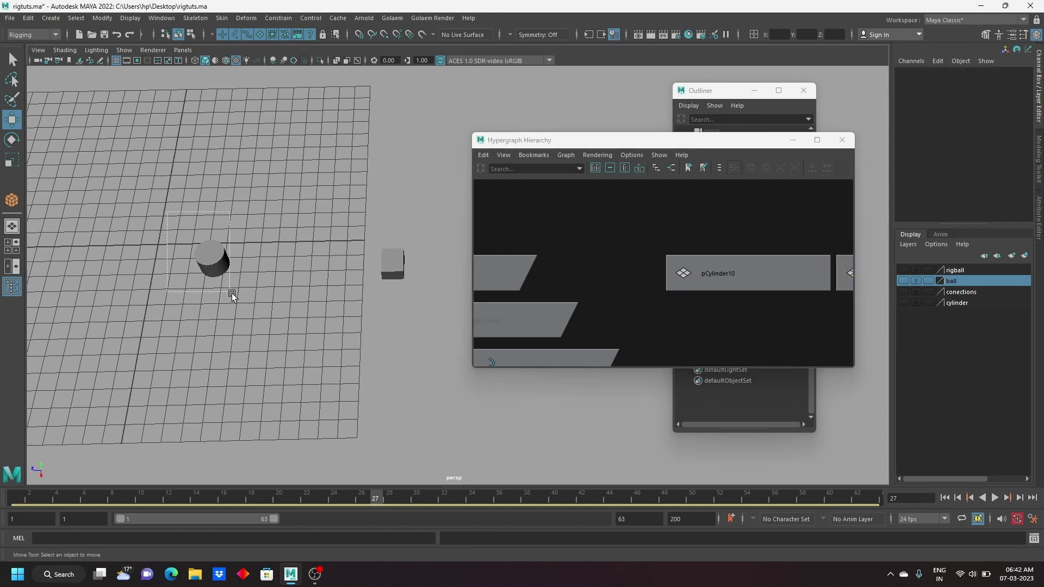
pyautogui.click(213, 264)
pyautogui.moveTo(211, 260)
pyautogui.mouseDown()
pyautogui.moveTo(277, 284)
pyautogui.moveTo(283, 252)
pyautogui.moveTo(305, 249)
pyautogui.mouseUp()
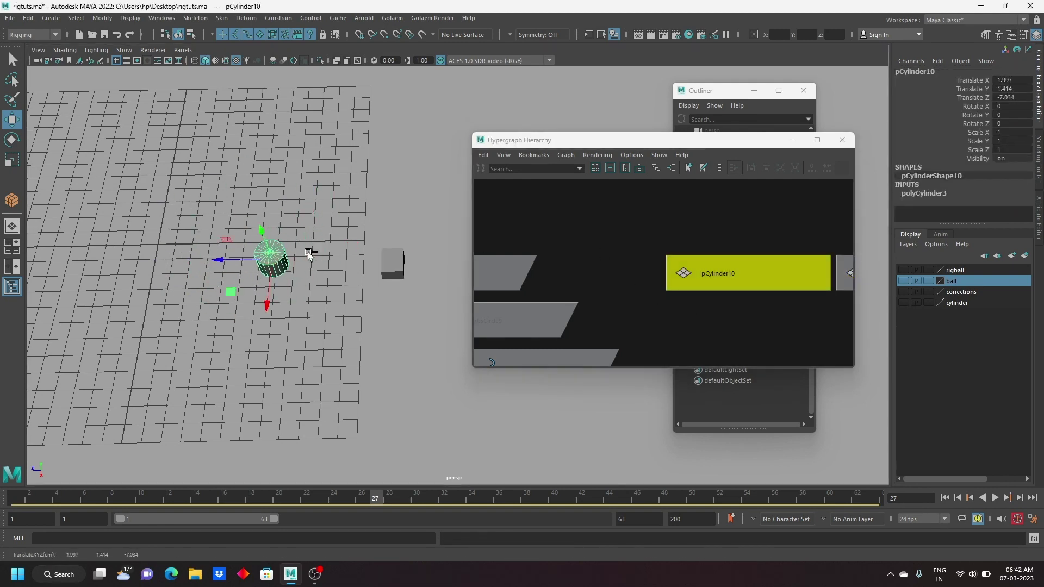
pyautogui.hotkey('ctrl', 'z')
# Step: Review the Script Editor history, then close it and the Hypergraph
pyautogui.click(1034, 538)
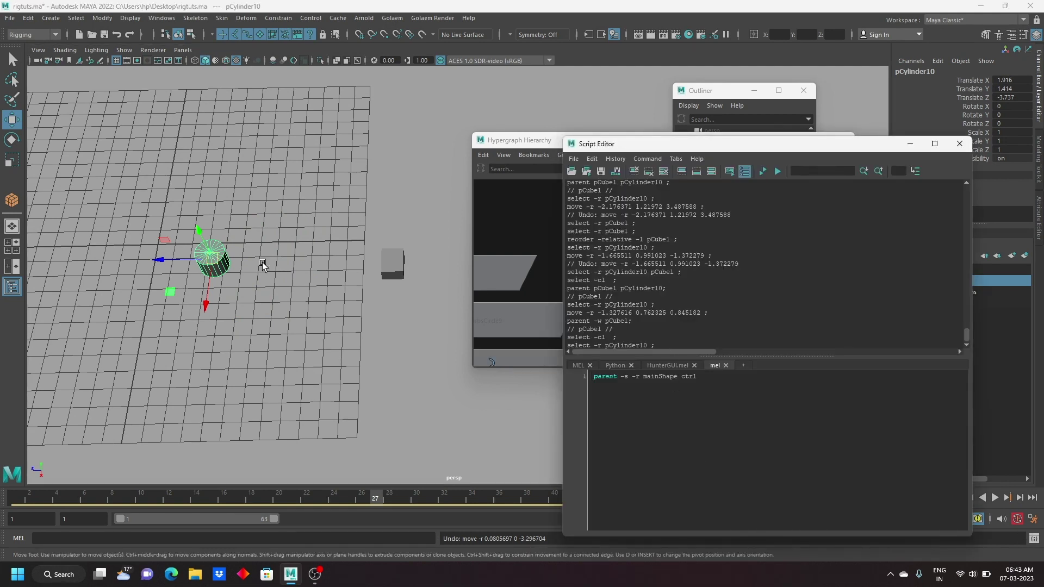
pyautogui.click(959, 144)
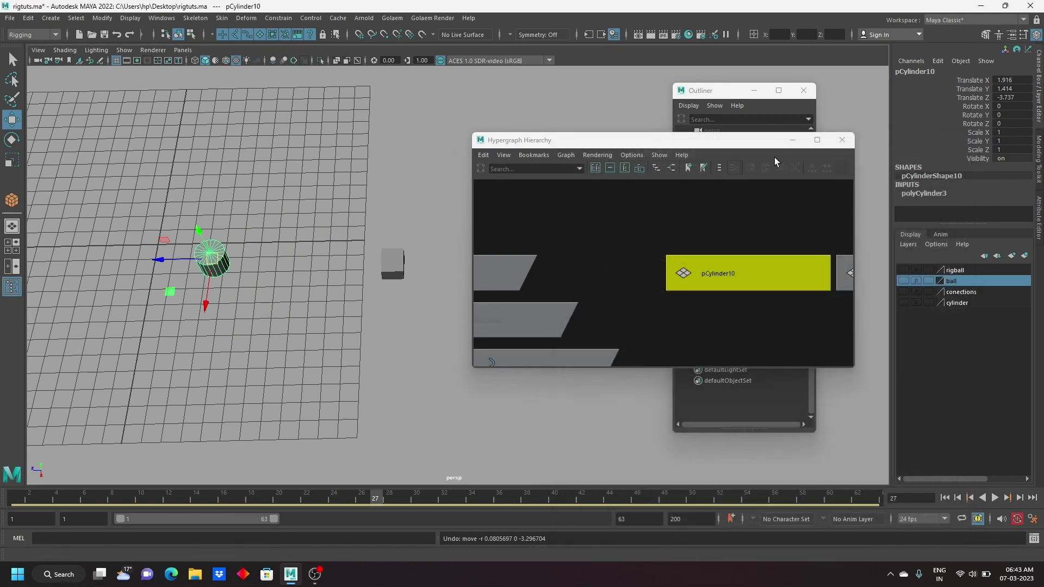
pyautogui.click(841, 140)
pyautogui.click(803, 90)
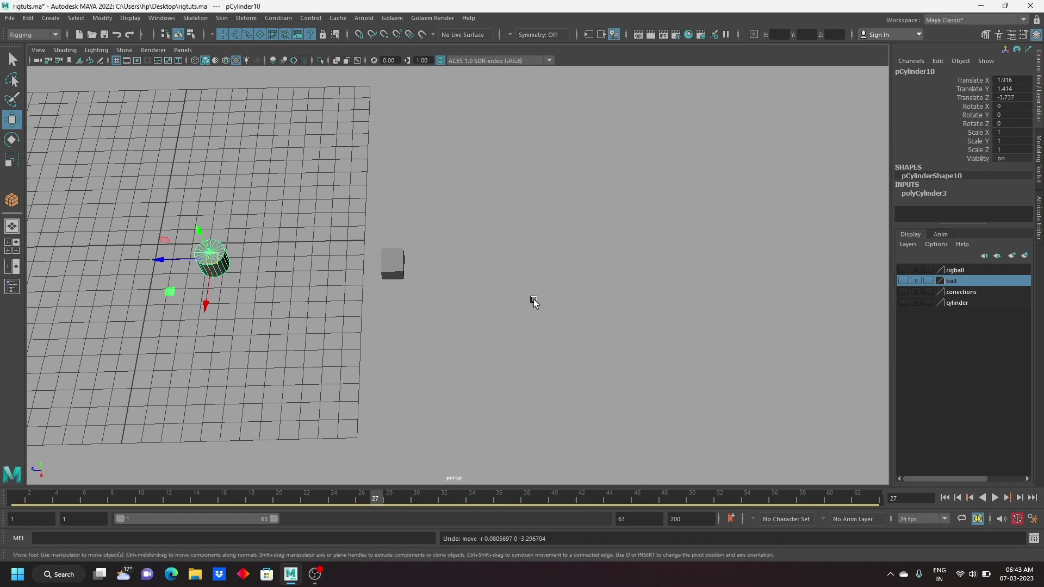
pyautogui.moveTo(402, 318)
pyautogui.keyDown('alt'); pyautogui.mouseDown()
pyautogui.moveTo(477, 372)
pyautogui.moveTo(465, 337)
pyautogui.mouseUp(); pyautogui.keyUp('alt')
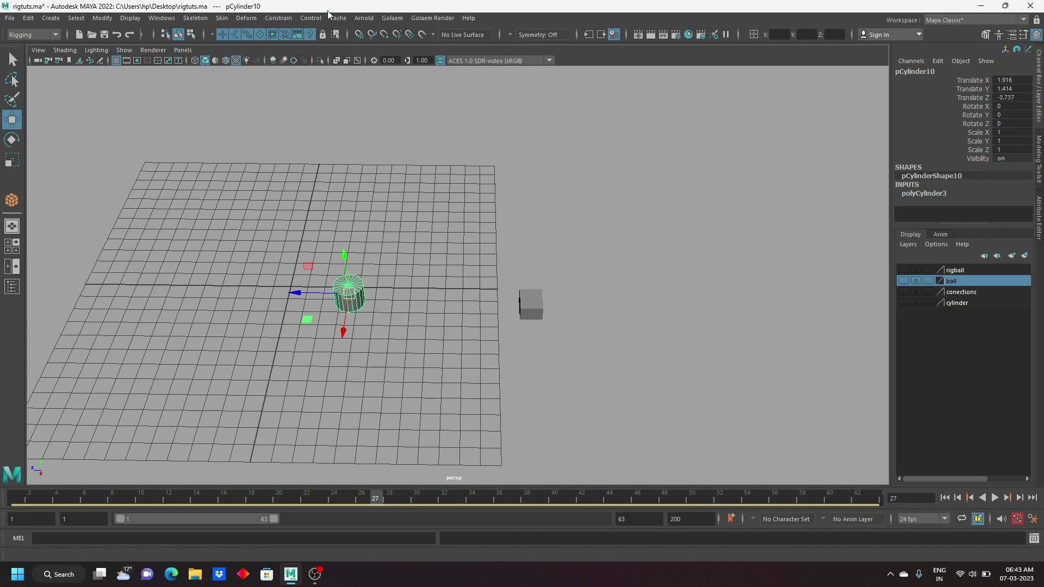
pyautogui.click(281, 19)
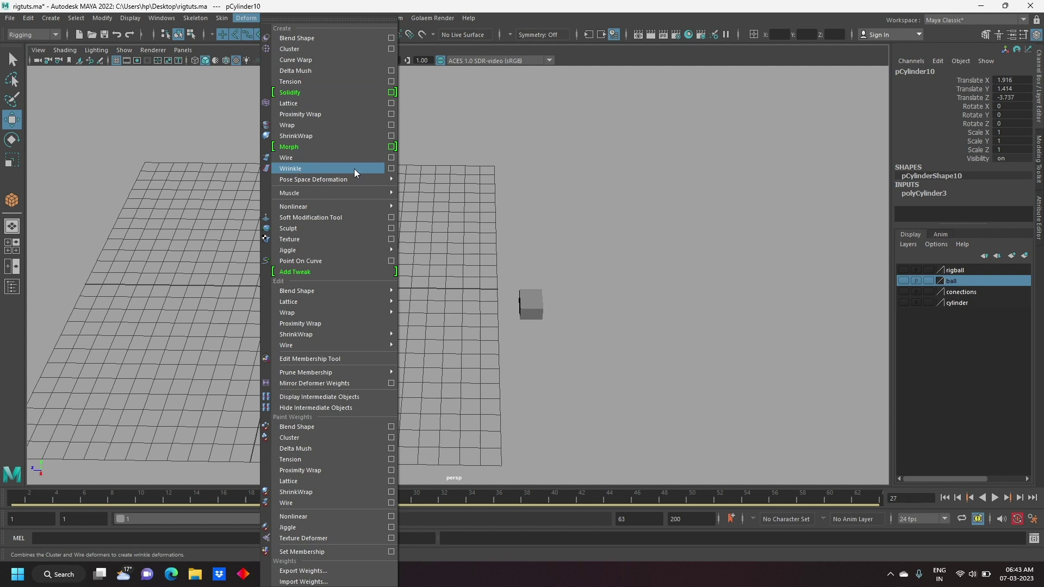
pyautogui.click(194, 18)
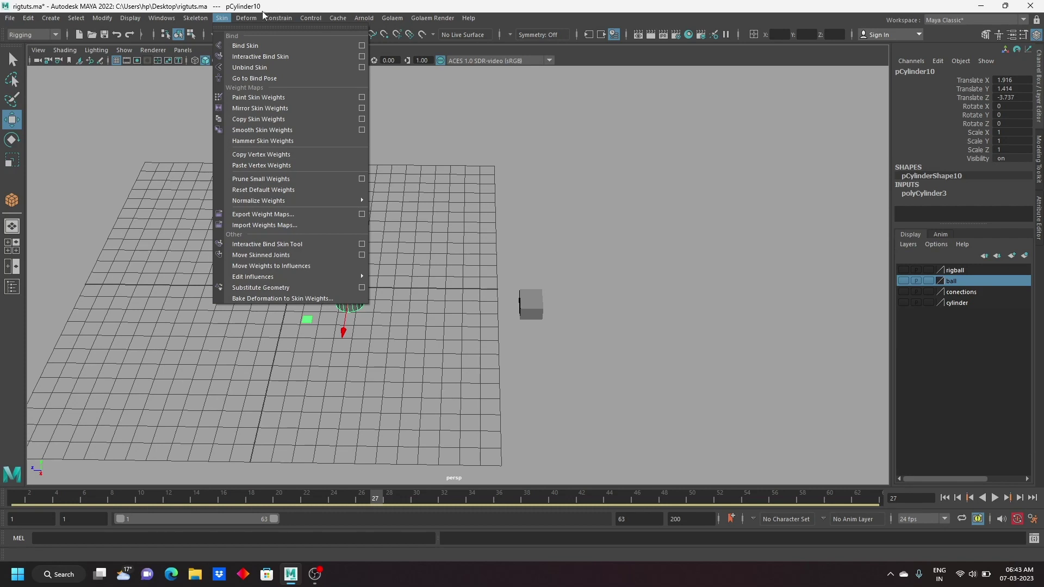
pyautogui.click(133, 220)
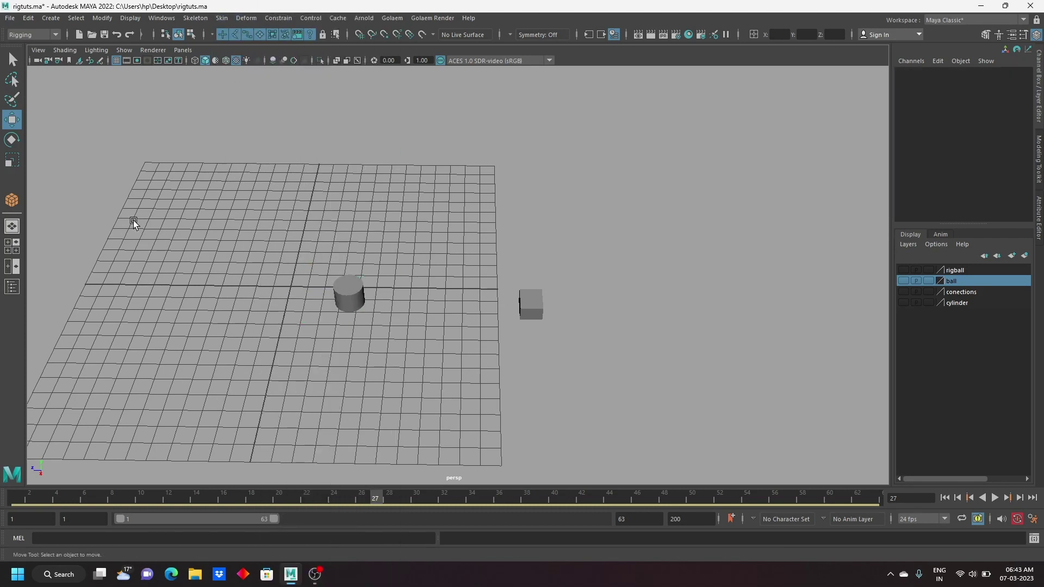